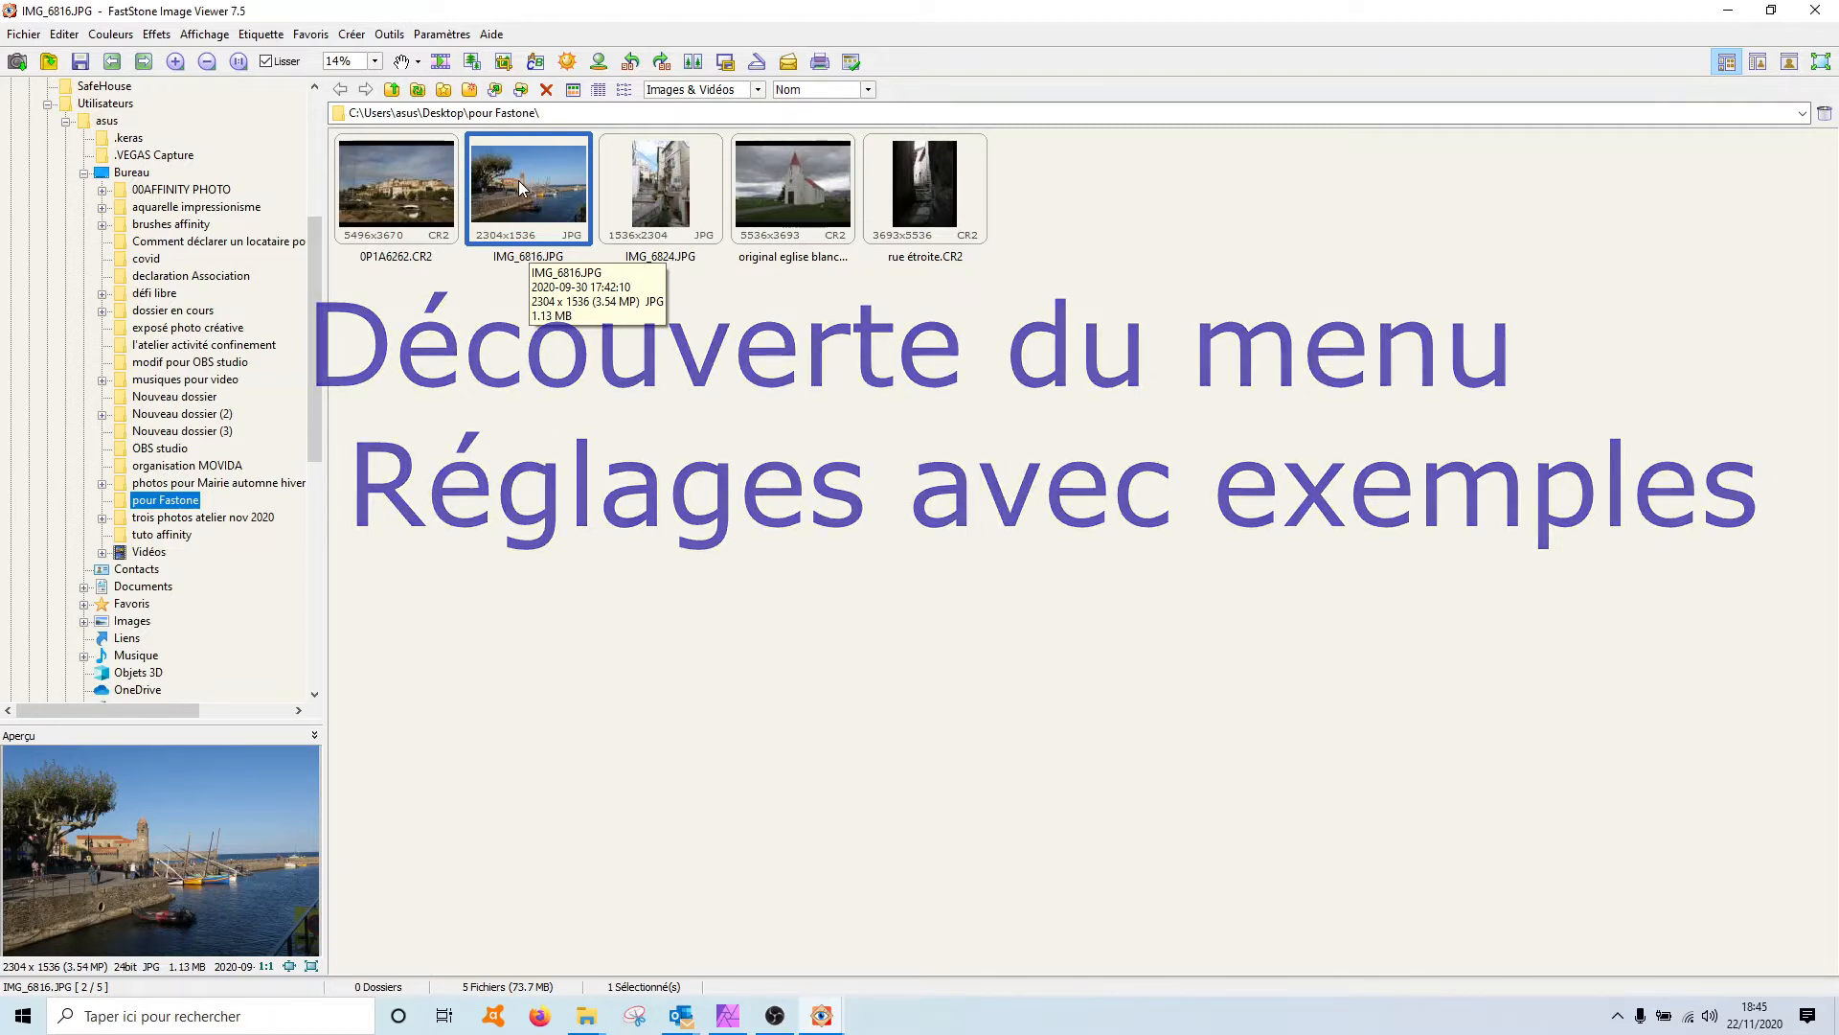
Open IMG_6816.JPG in full screen and reveal the hidden panels along the screen edges, including the editing tools.
double_click(519, 180)
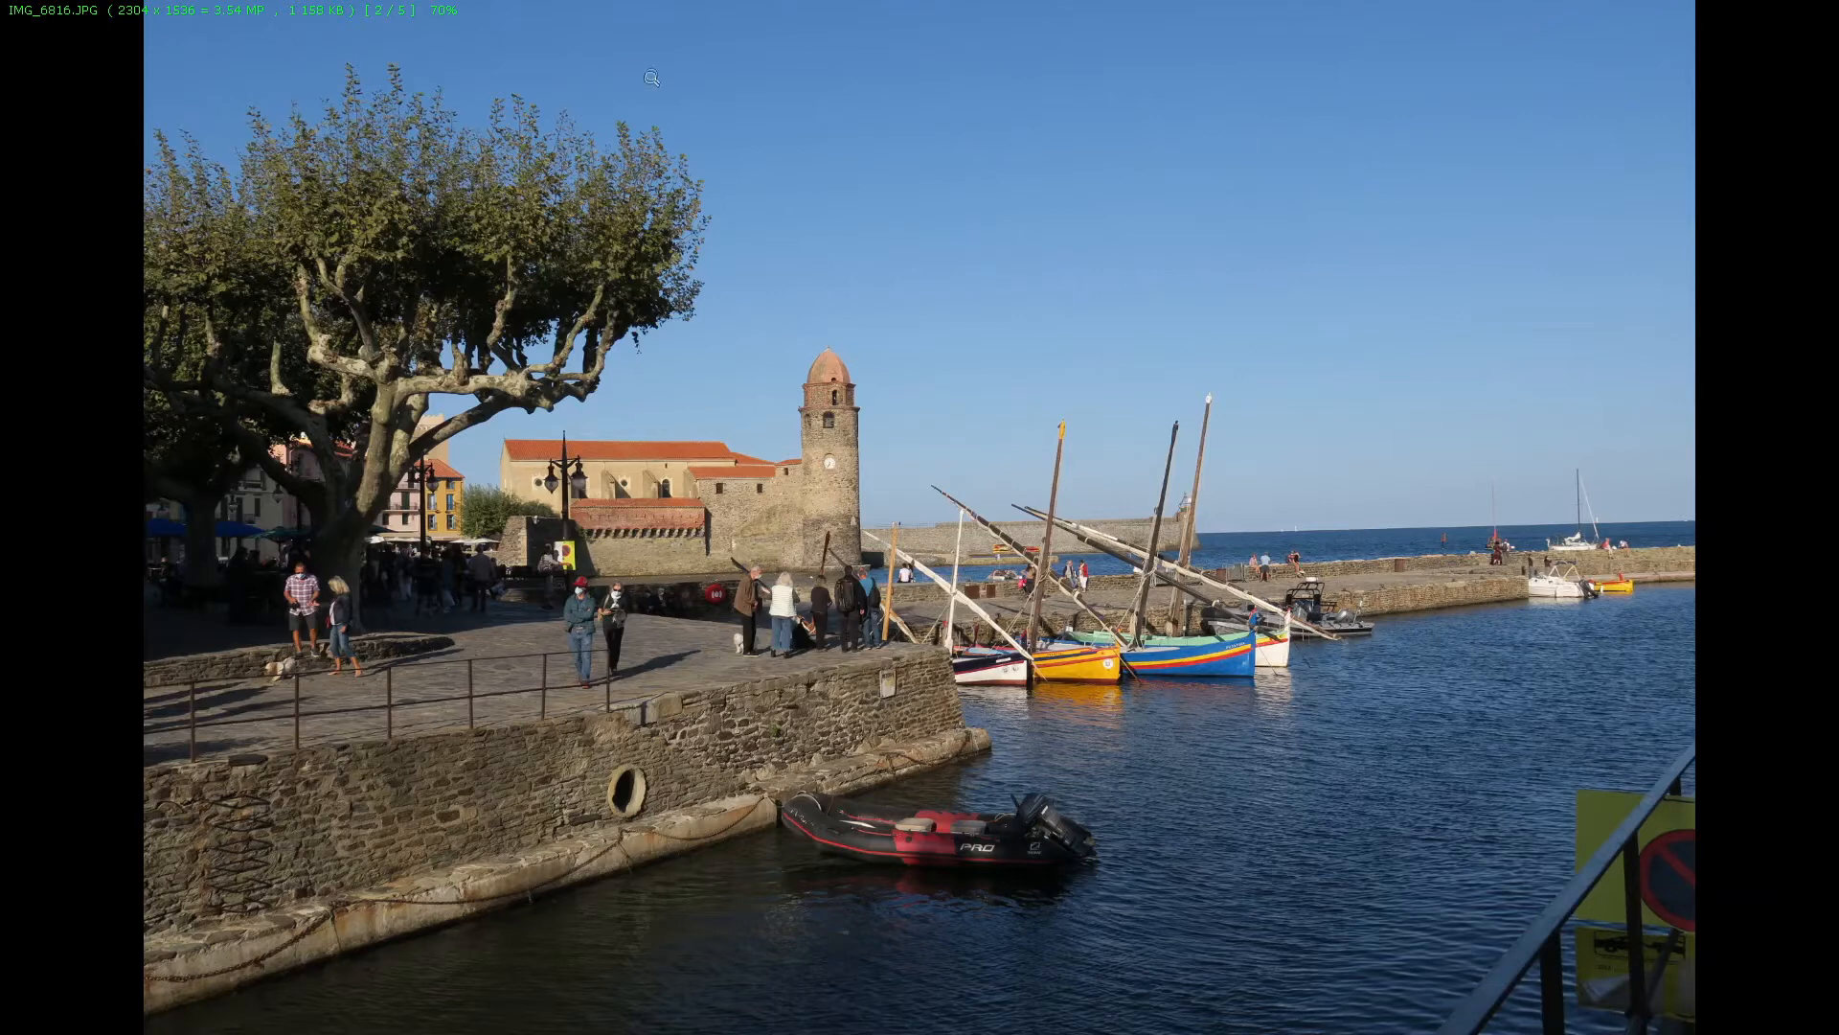
mouse_move(5, 407)
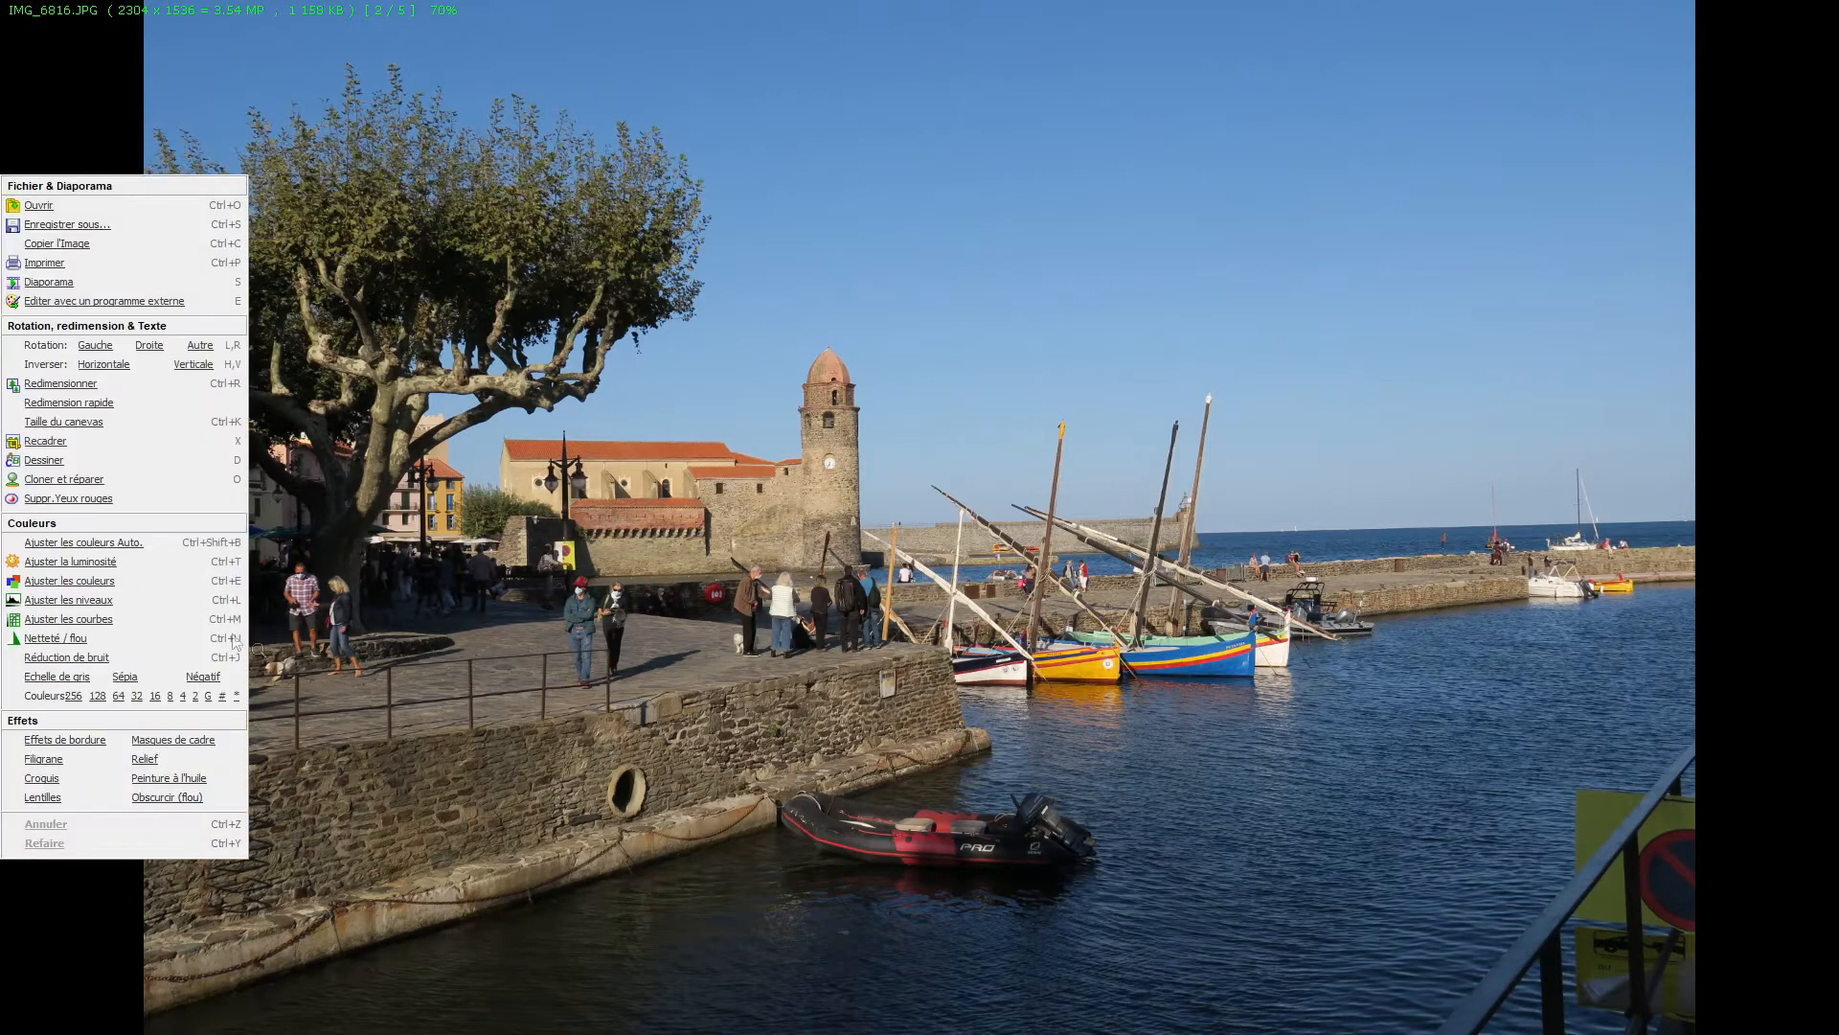
mouse_move(1830, 609)
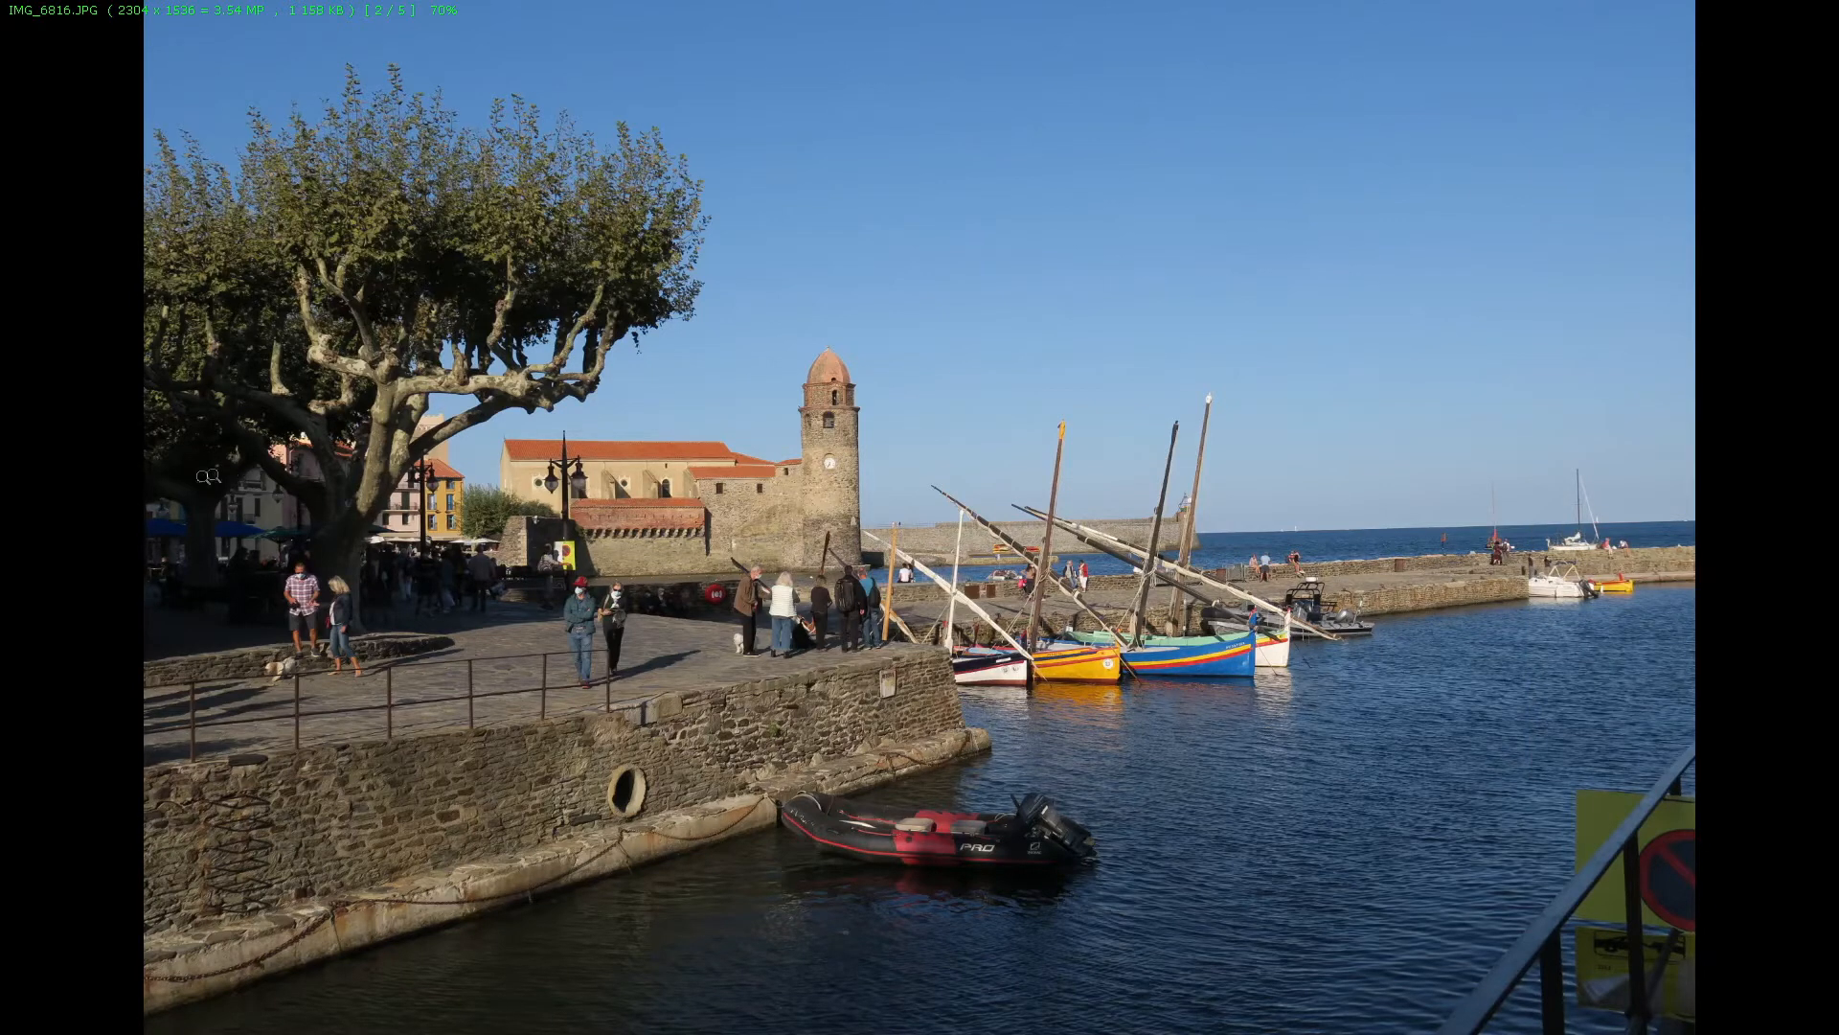
mouse_move(6, 309)
mouse_move(1834, 494)
mouse_move(857, 8)
mouse_move(4, 268)
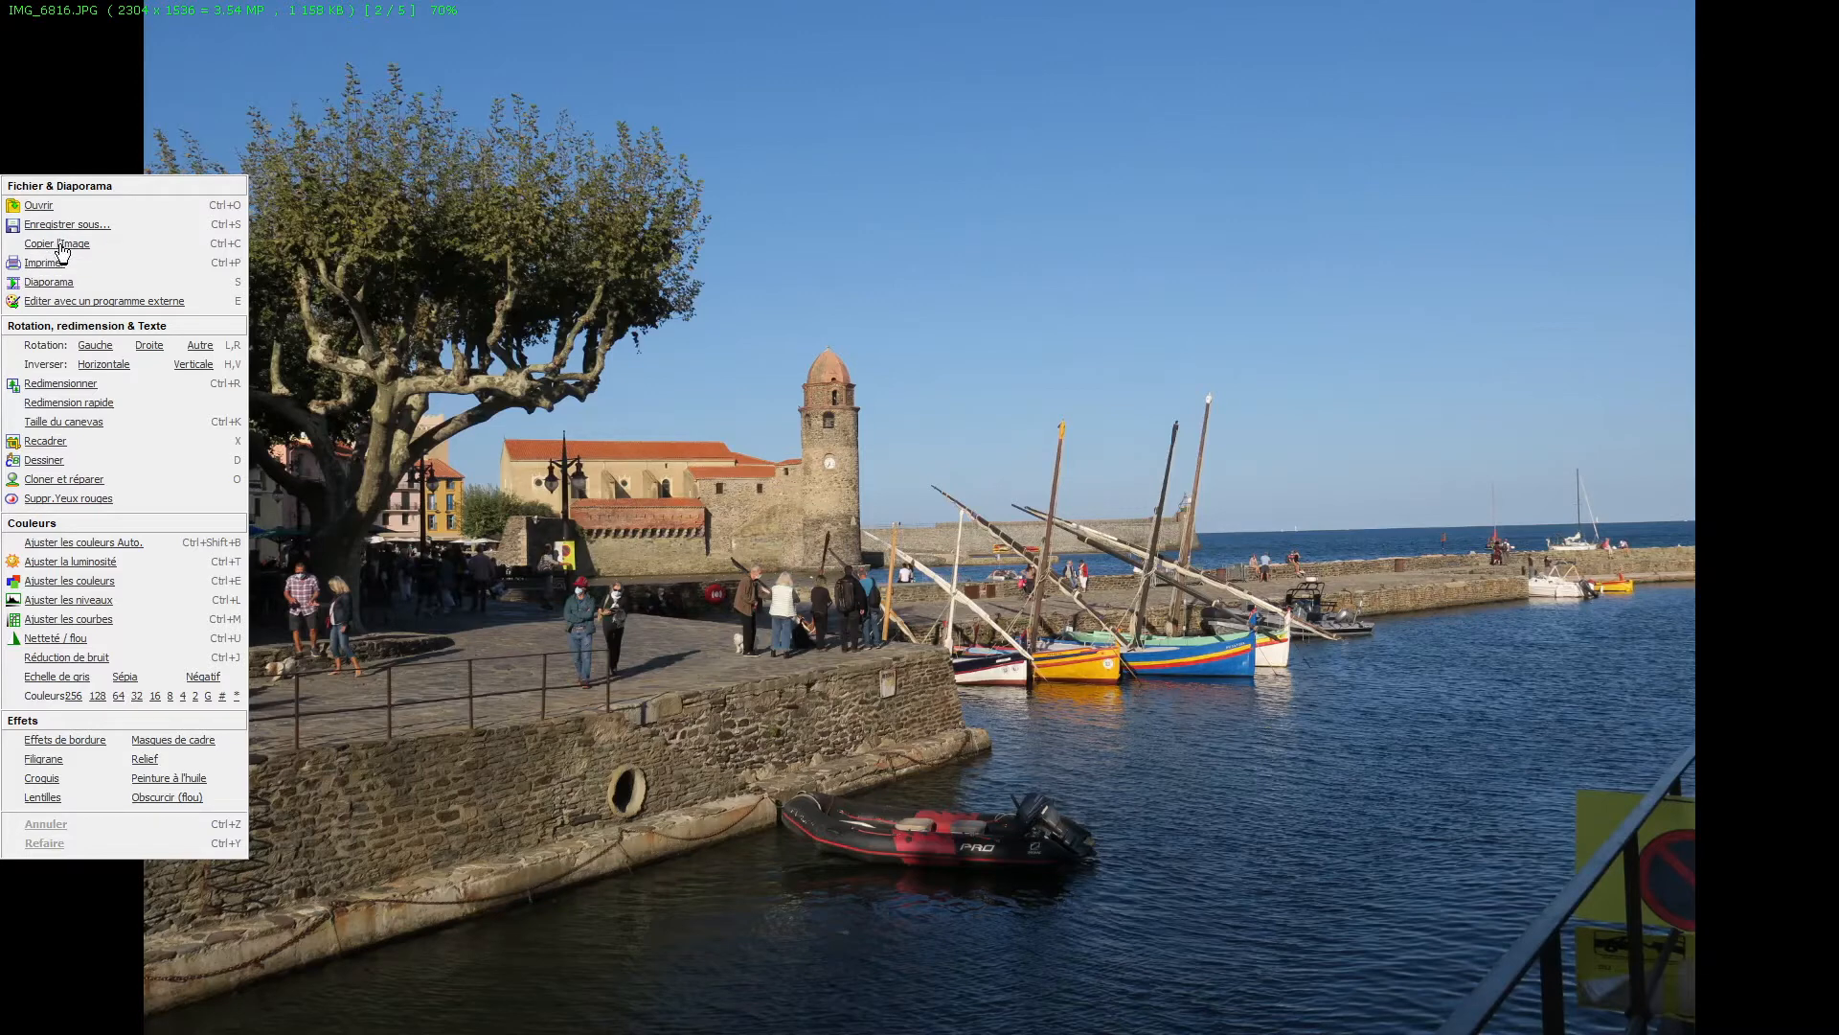
click(56, 308)
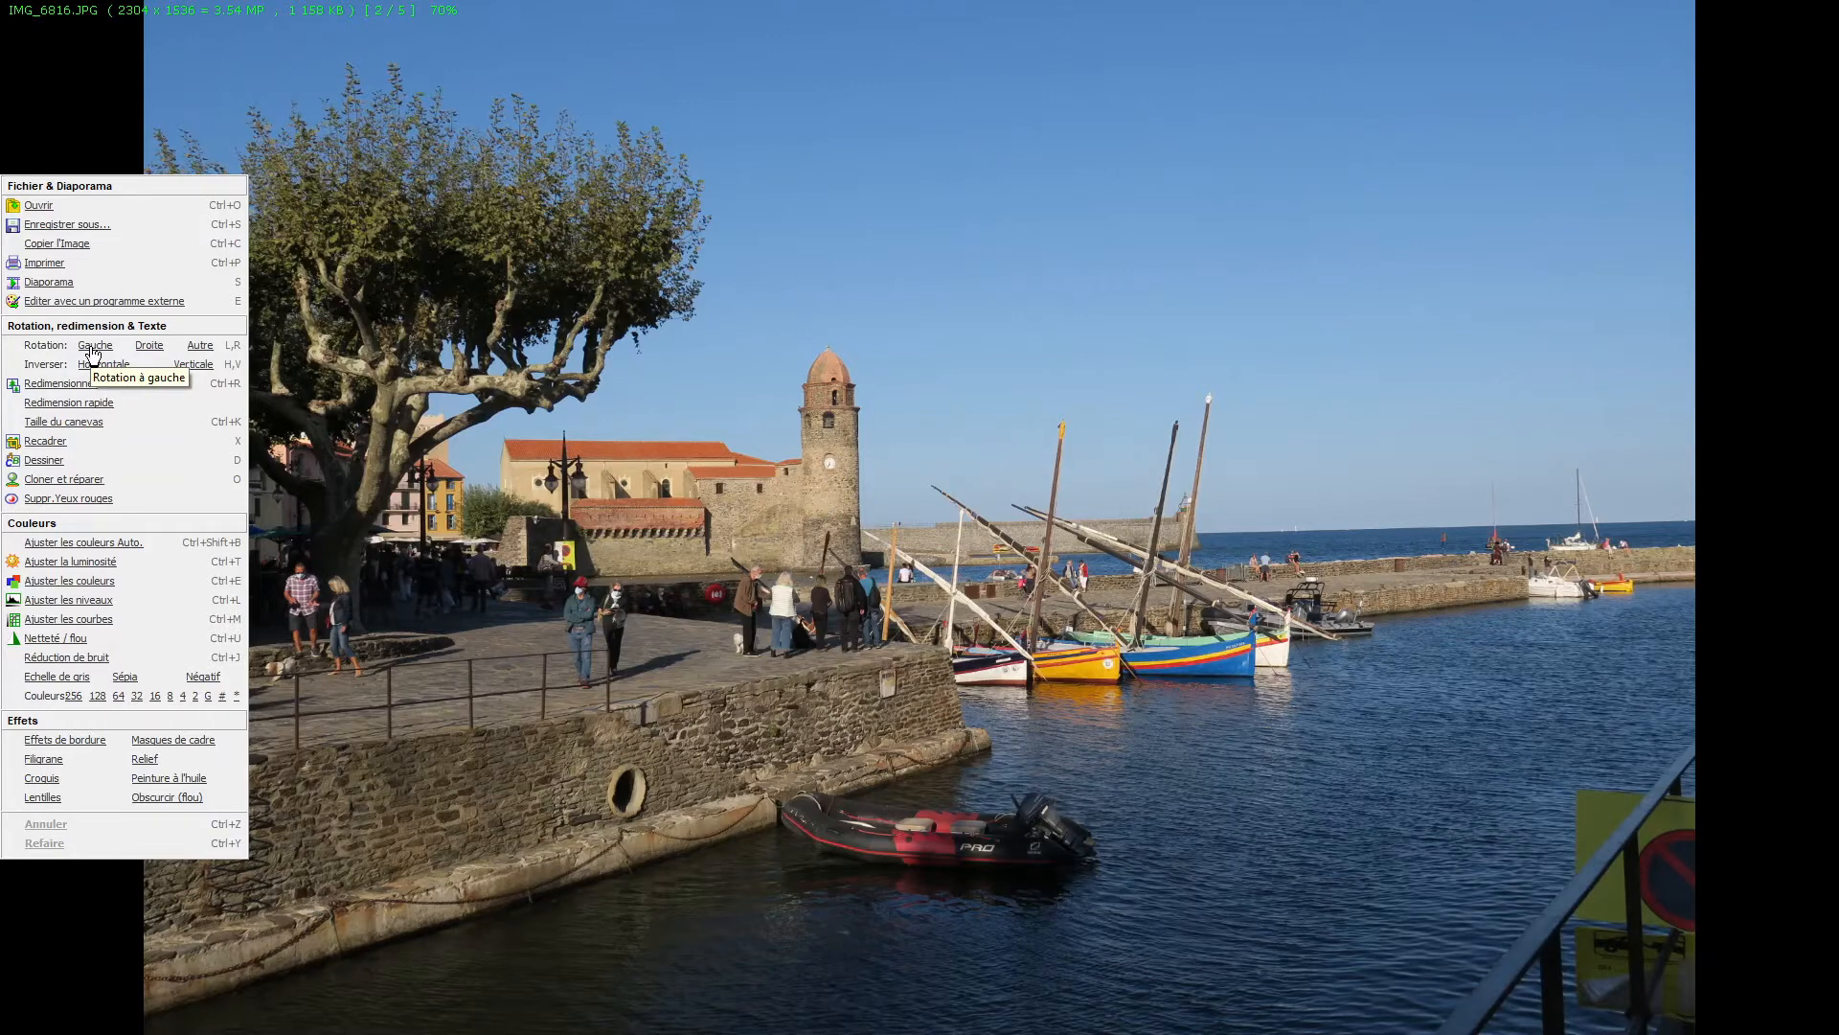
Try rotating the photo in 90° turns to the left and to the right, ending at its original orientation.
click(93, 346)
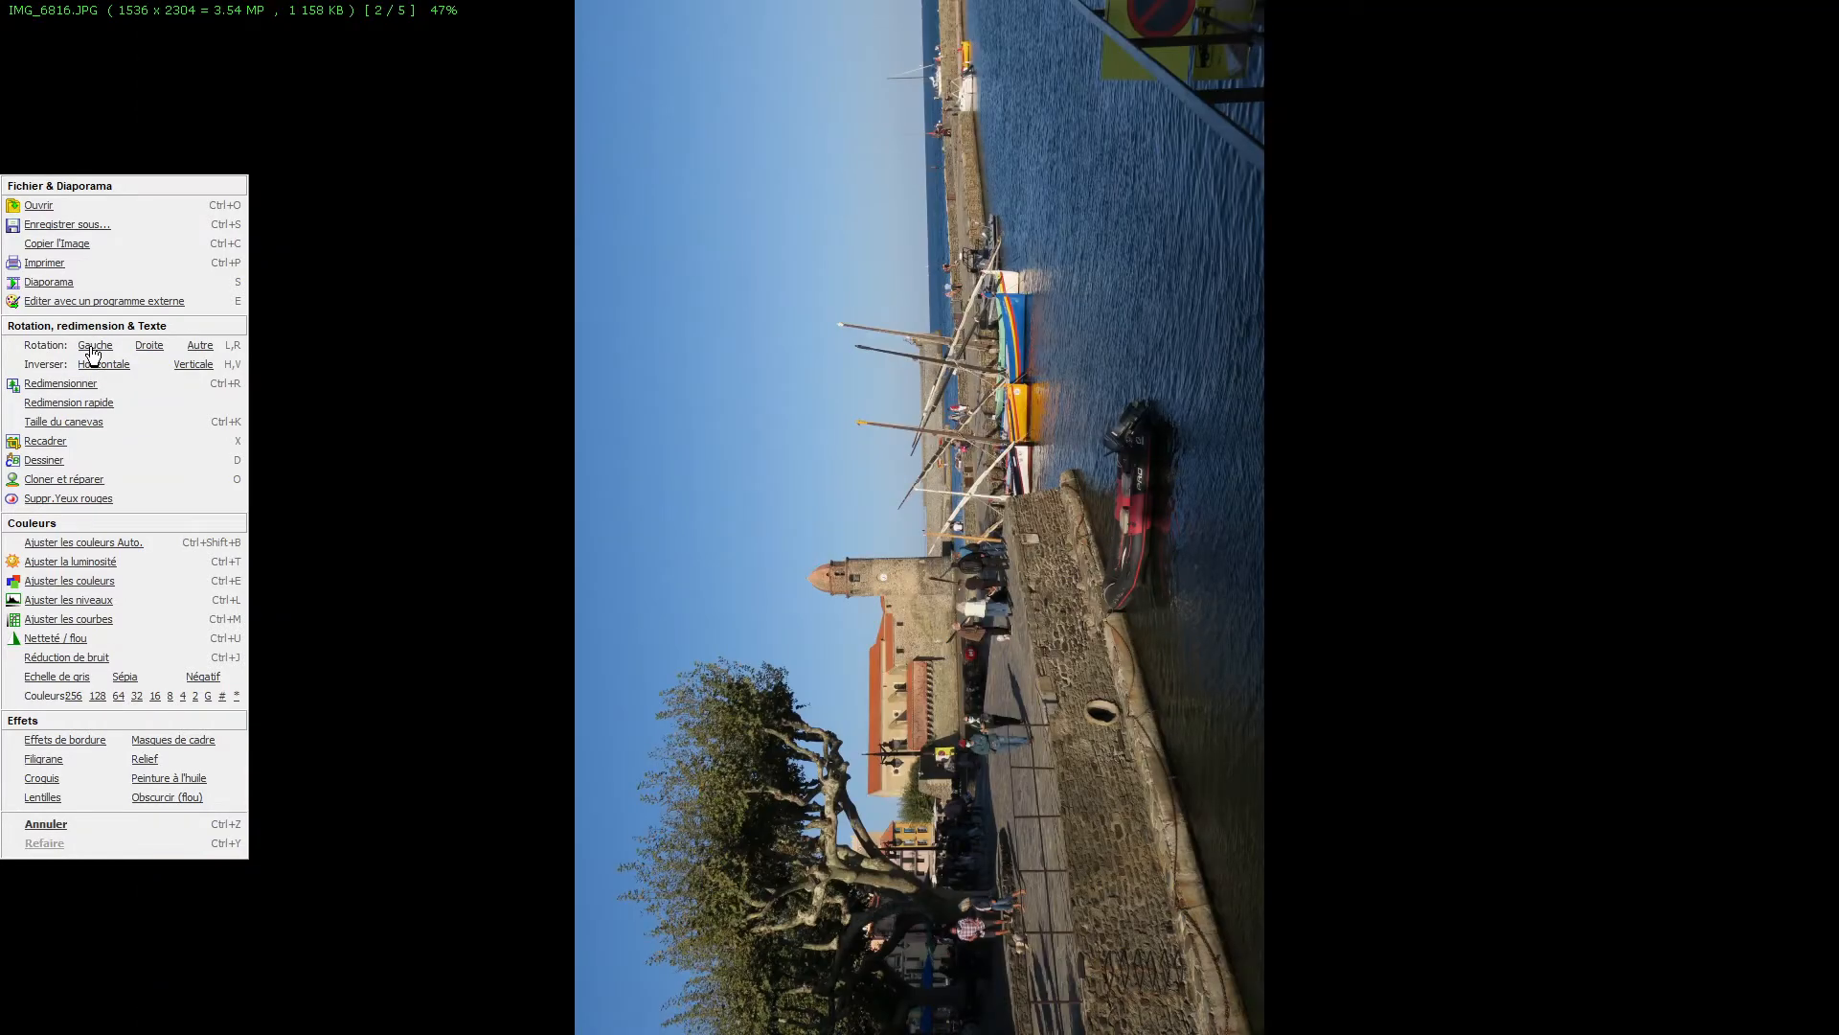
click(143, 347)
click(143, 347)
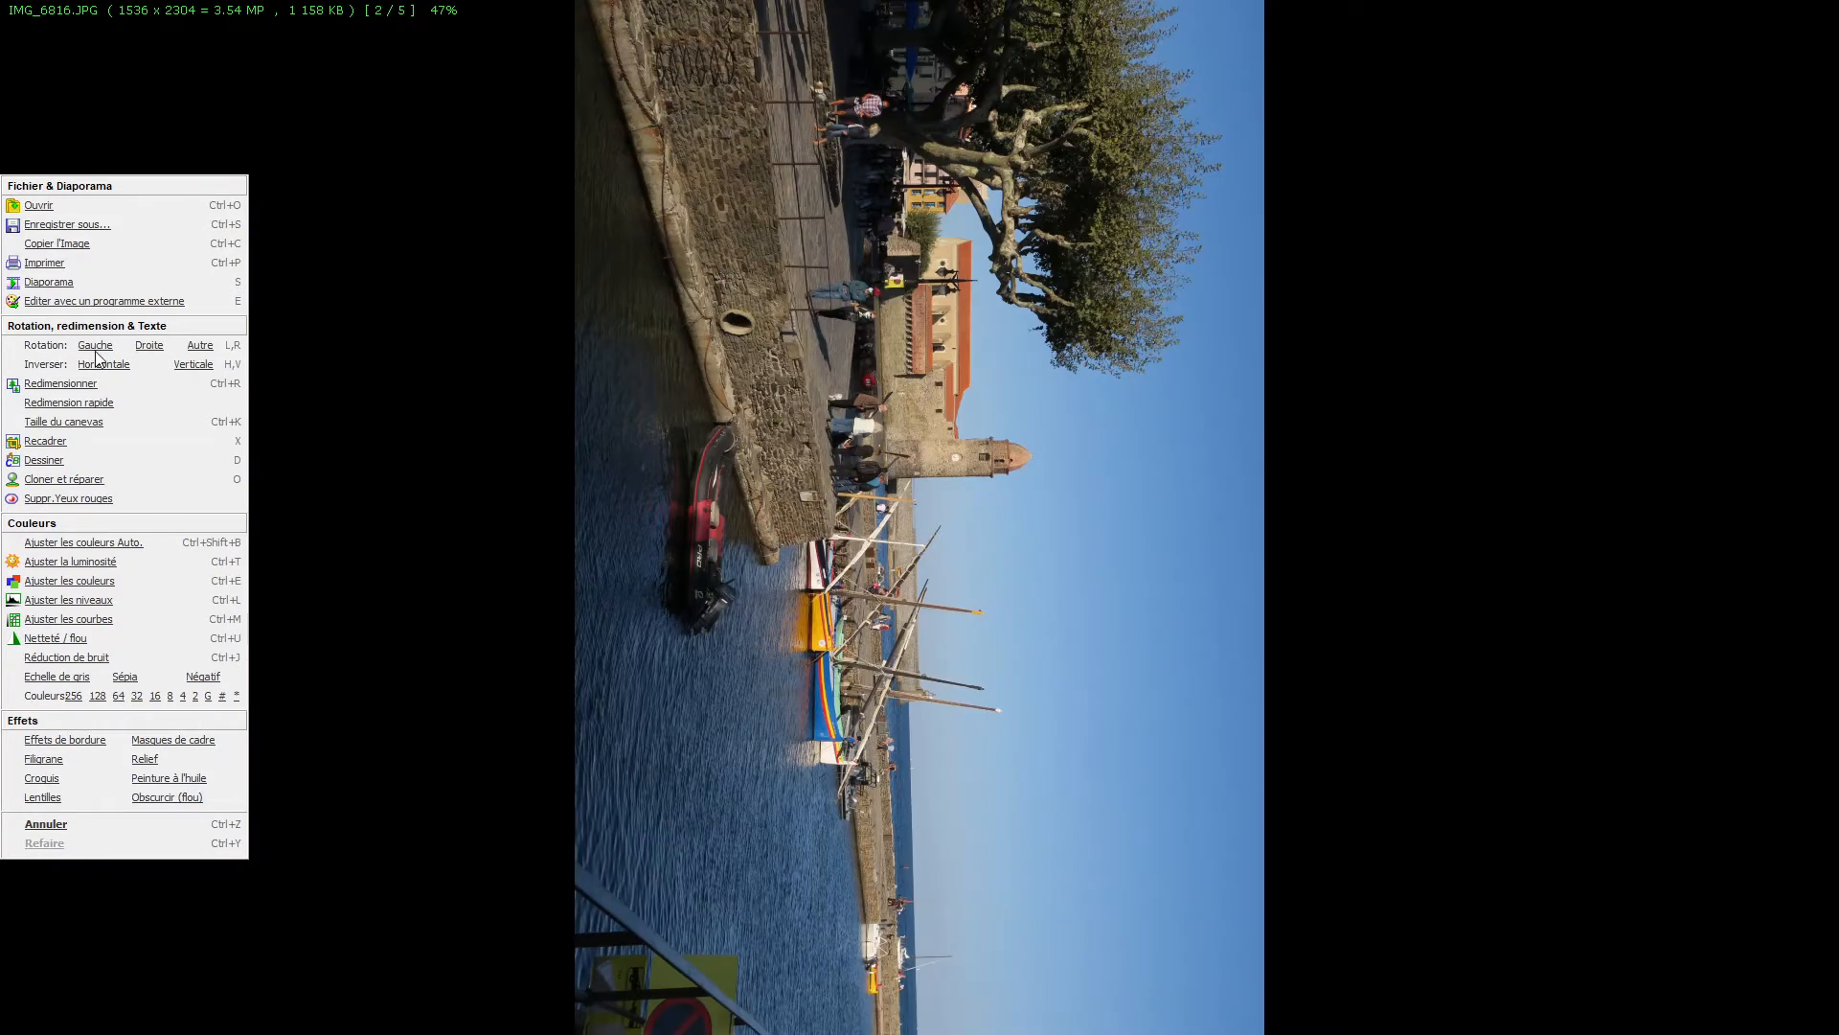
click(101, 351)
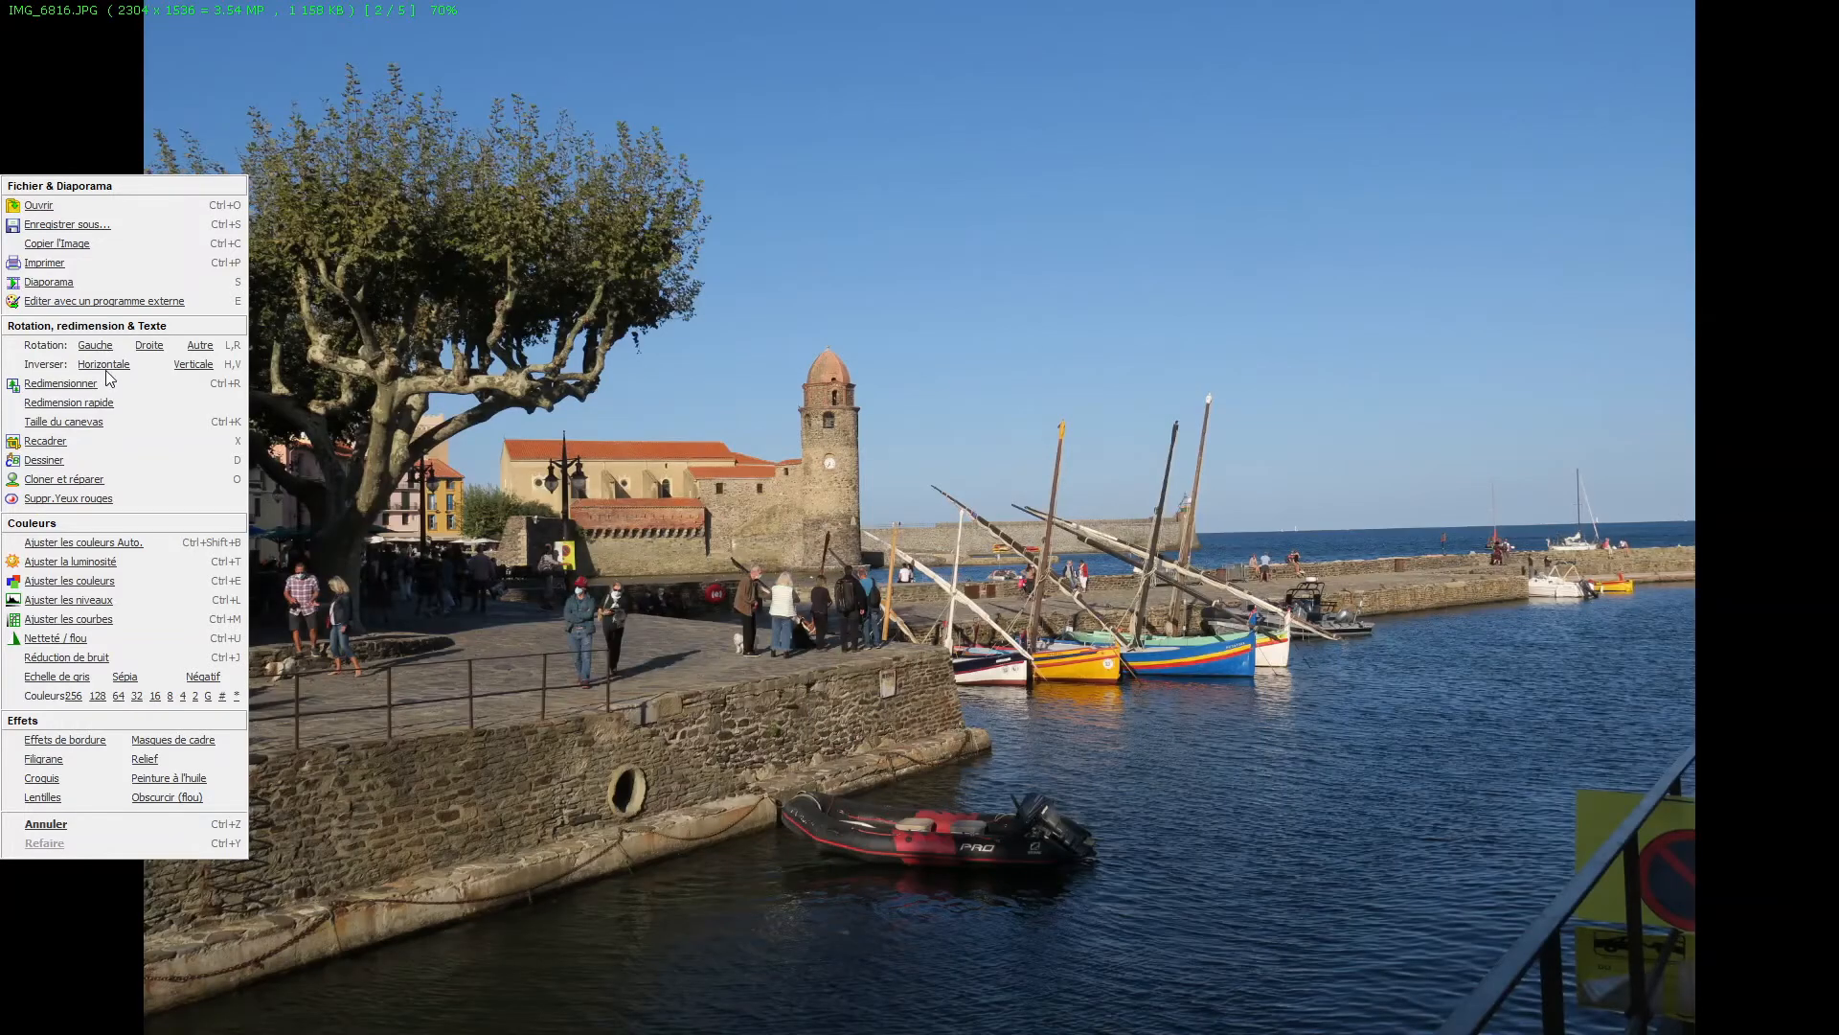
Try flipping the photo horizontally and back, and vertically and back.
click(105, 368)
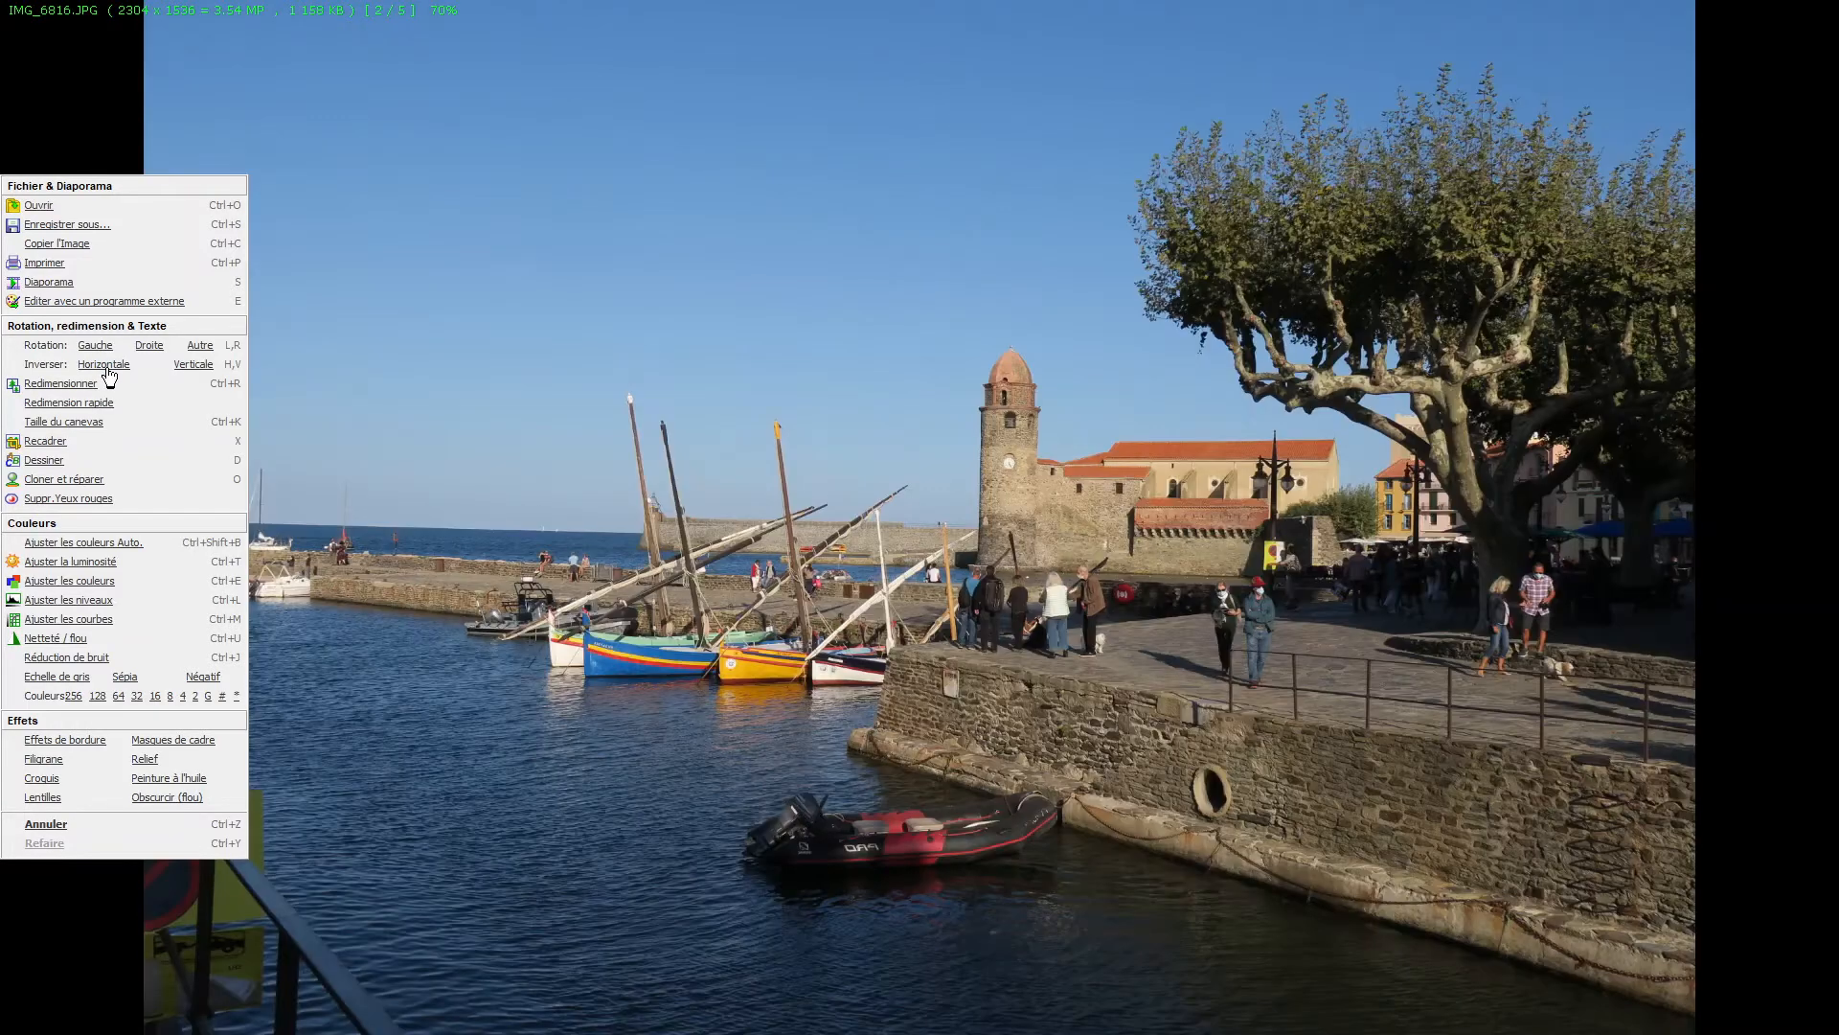
click(106, 370)
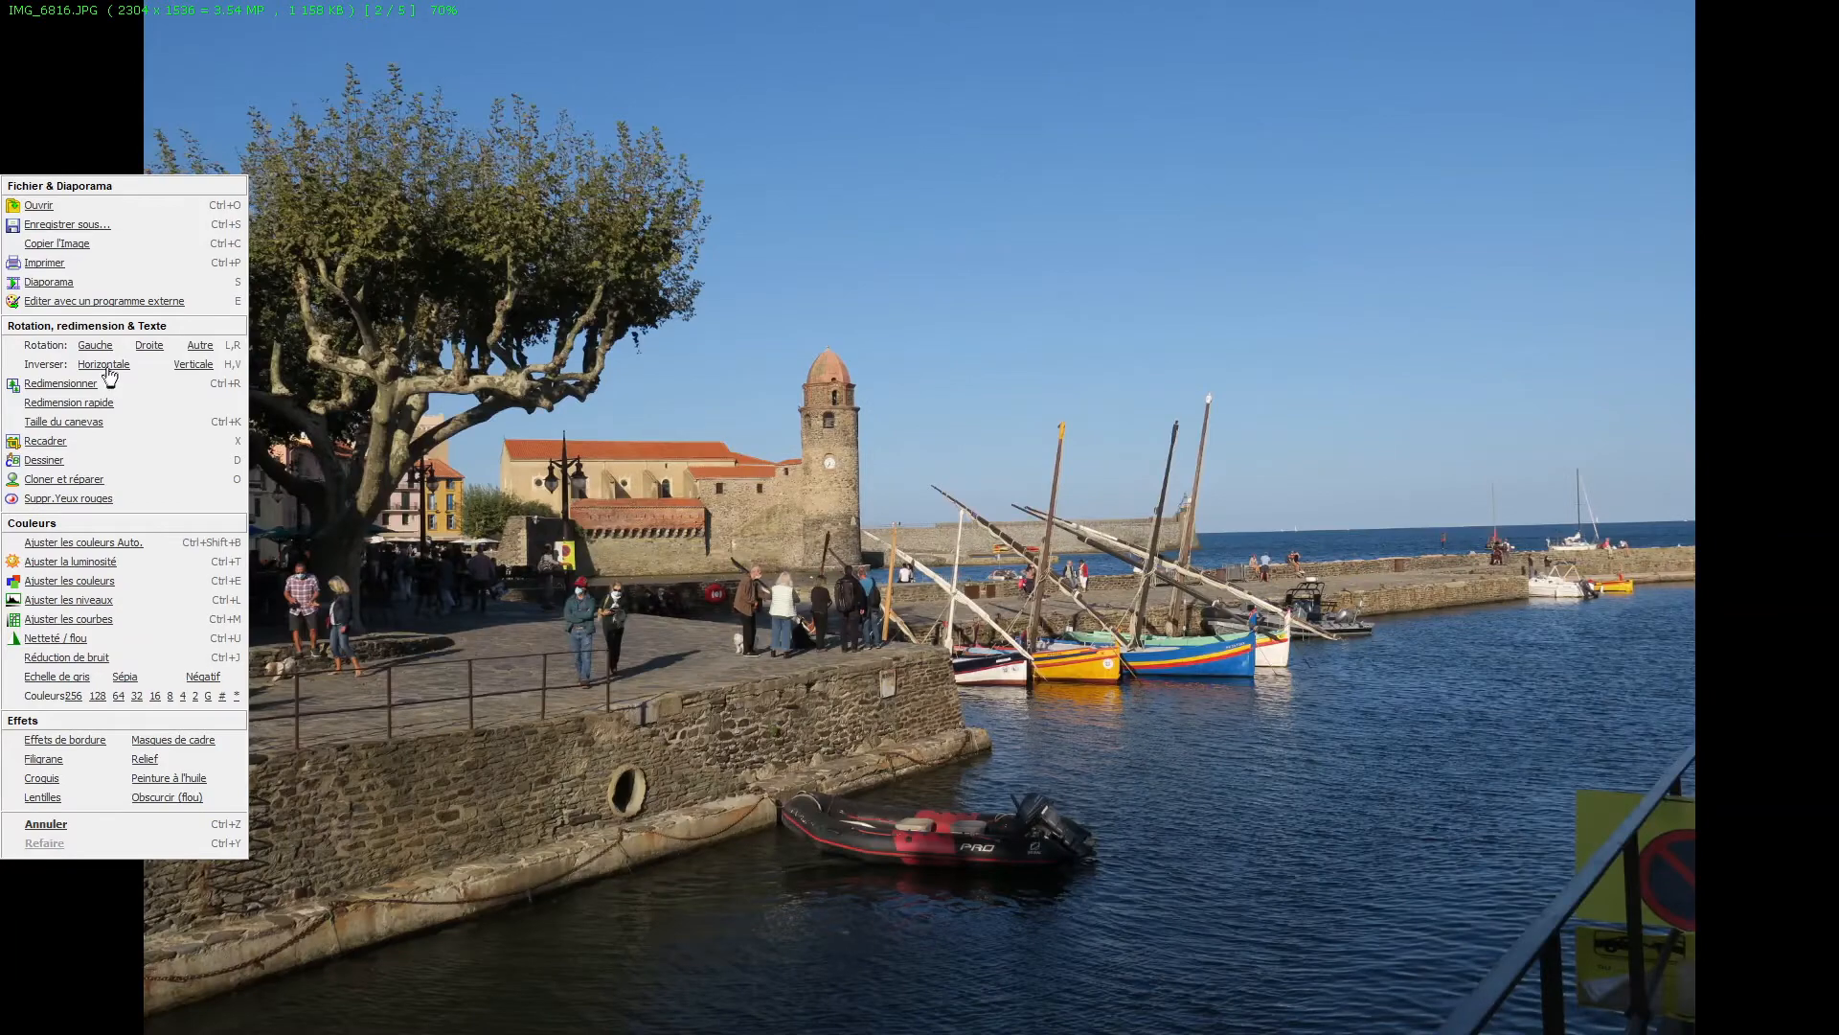
click(193, 366)
click(194, 367)
Straighten the photo by rotating it 1.0 degree with automatic cropping and preserved proportions.
click(199, 348)
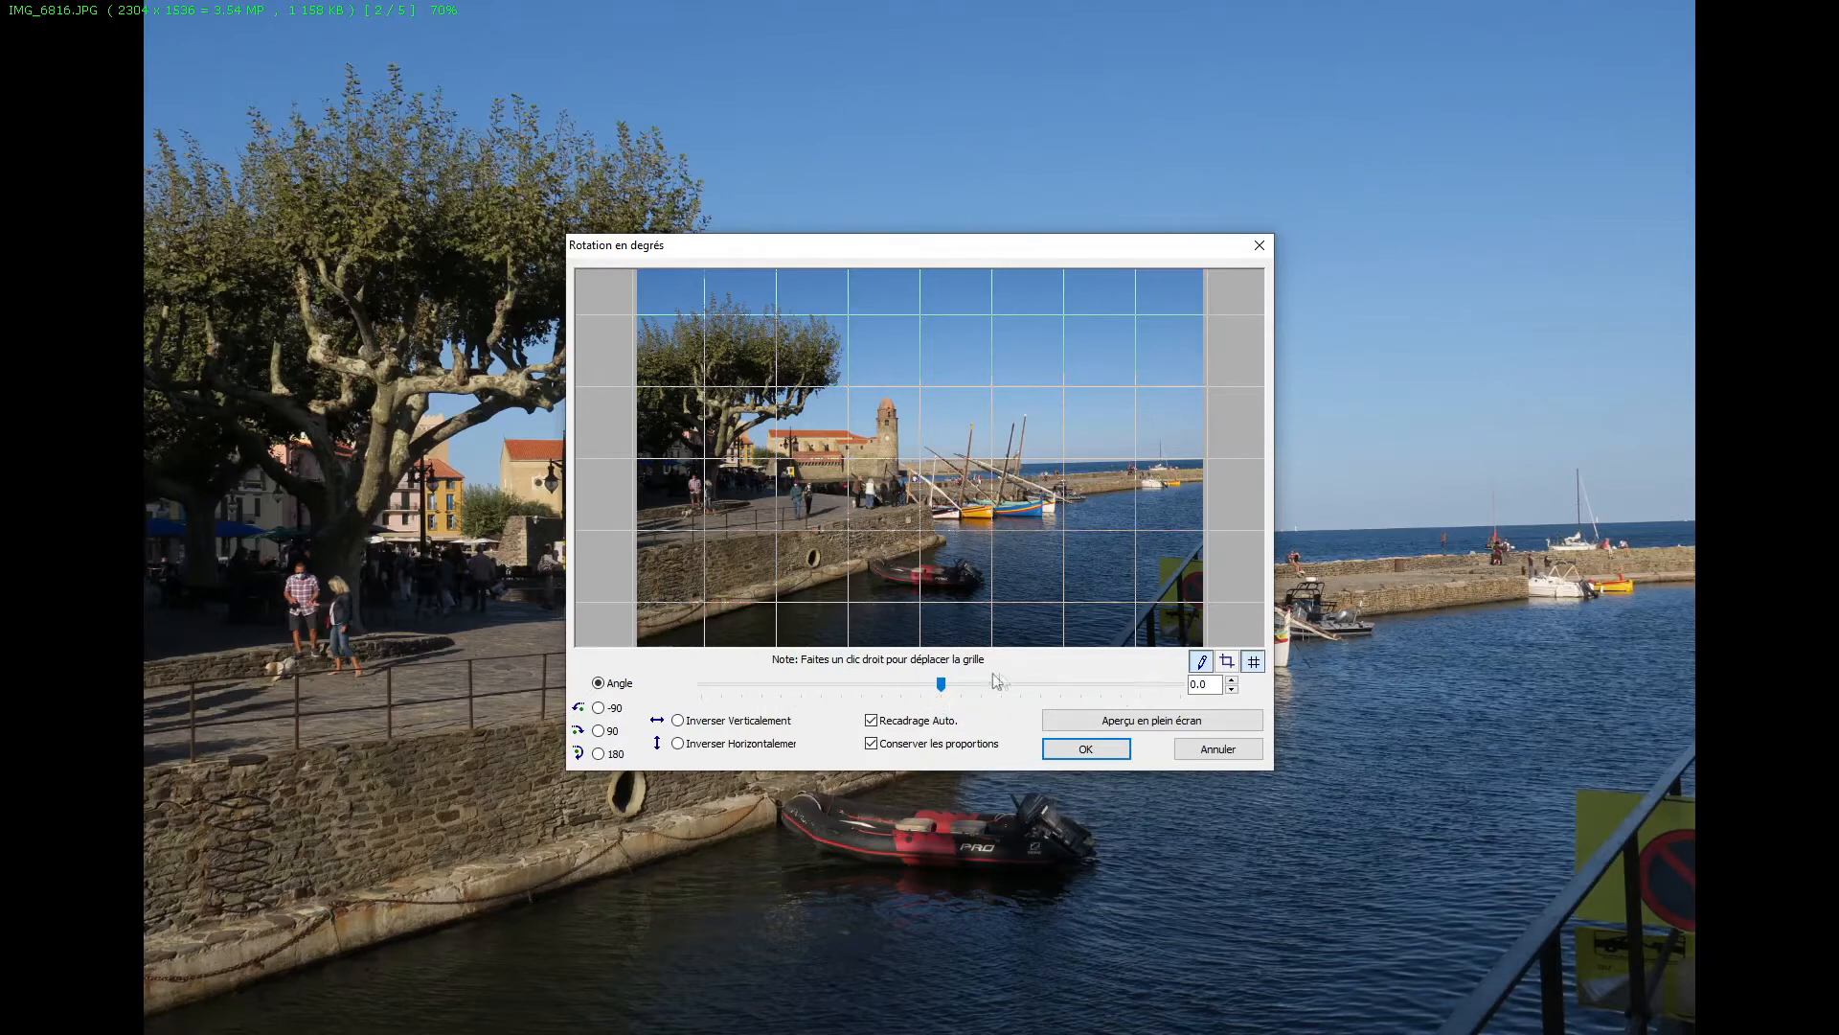
mouse_move(941, 684)
mouse_down()
mouse_move(901, 688)
mouse_move(1002, 690)
mouse_move(945, 697)
mouse_up()
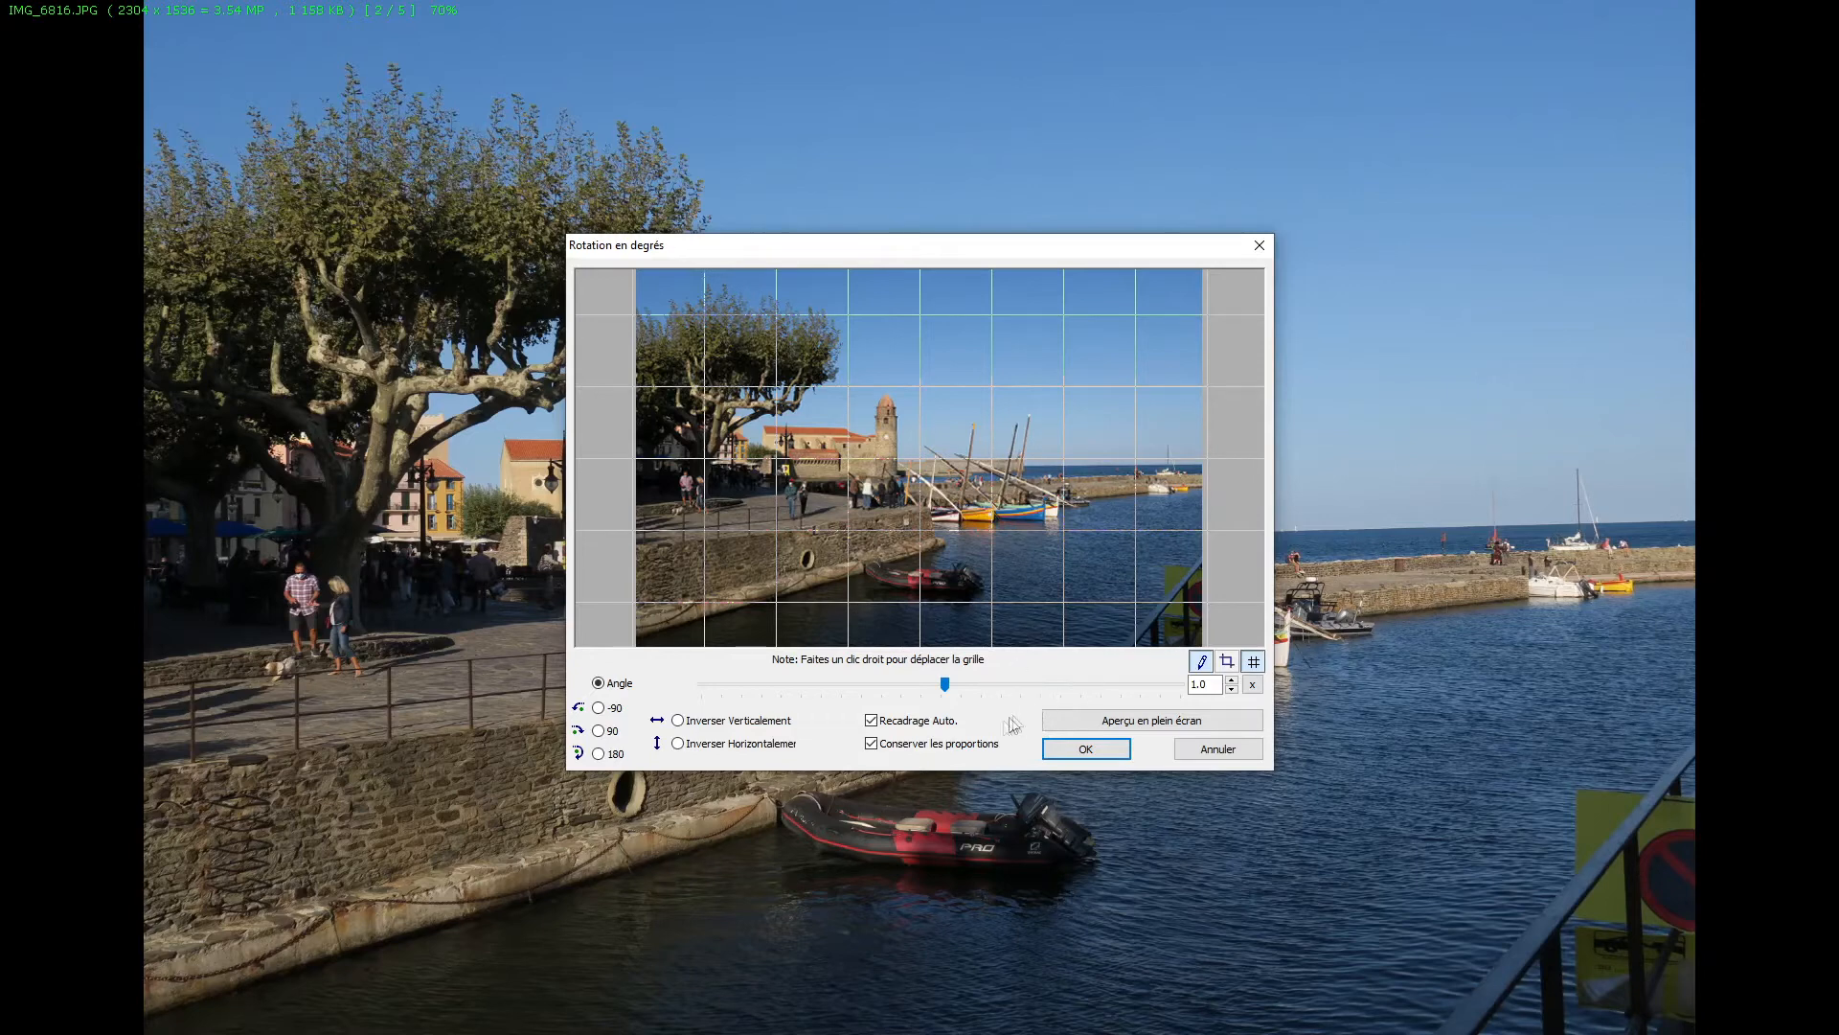
click(1087, 749)
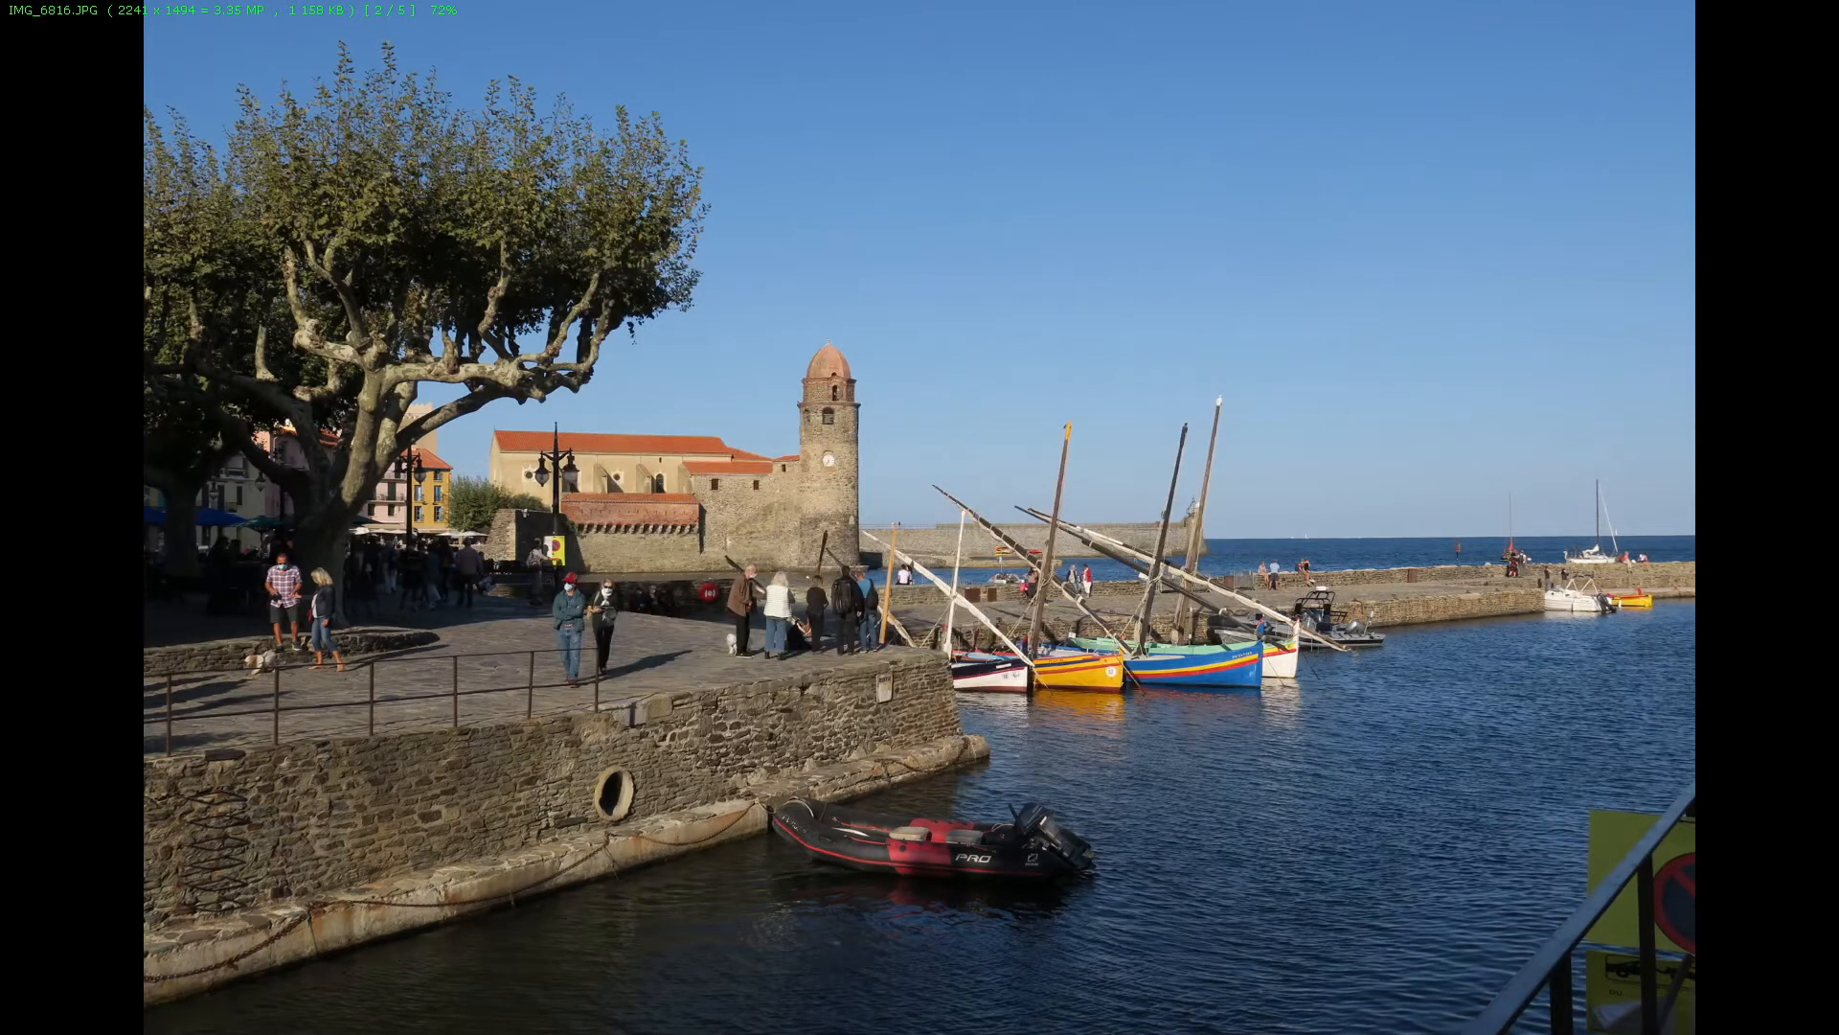
View the photo's resize options for pixels, percentage and print size, and leave without resizing.
mouse_move(4, 261)
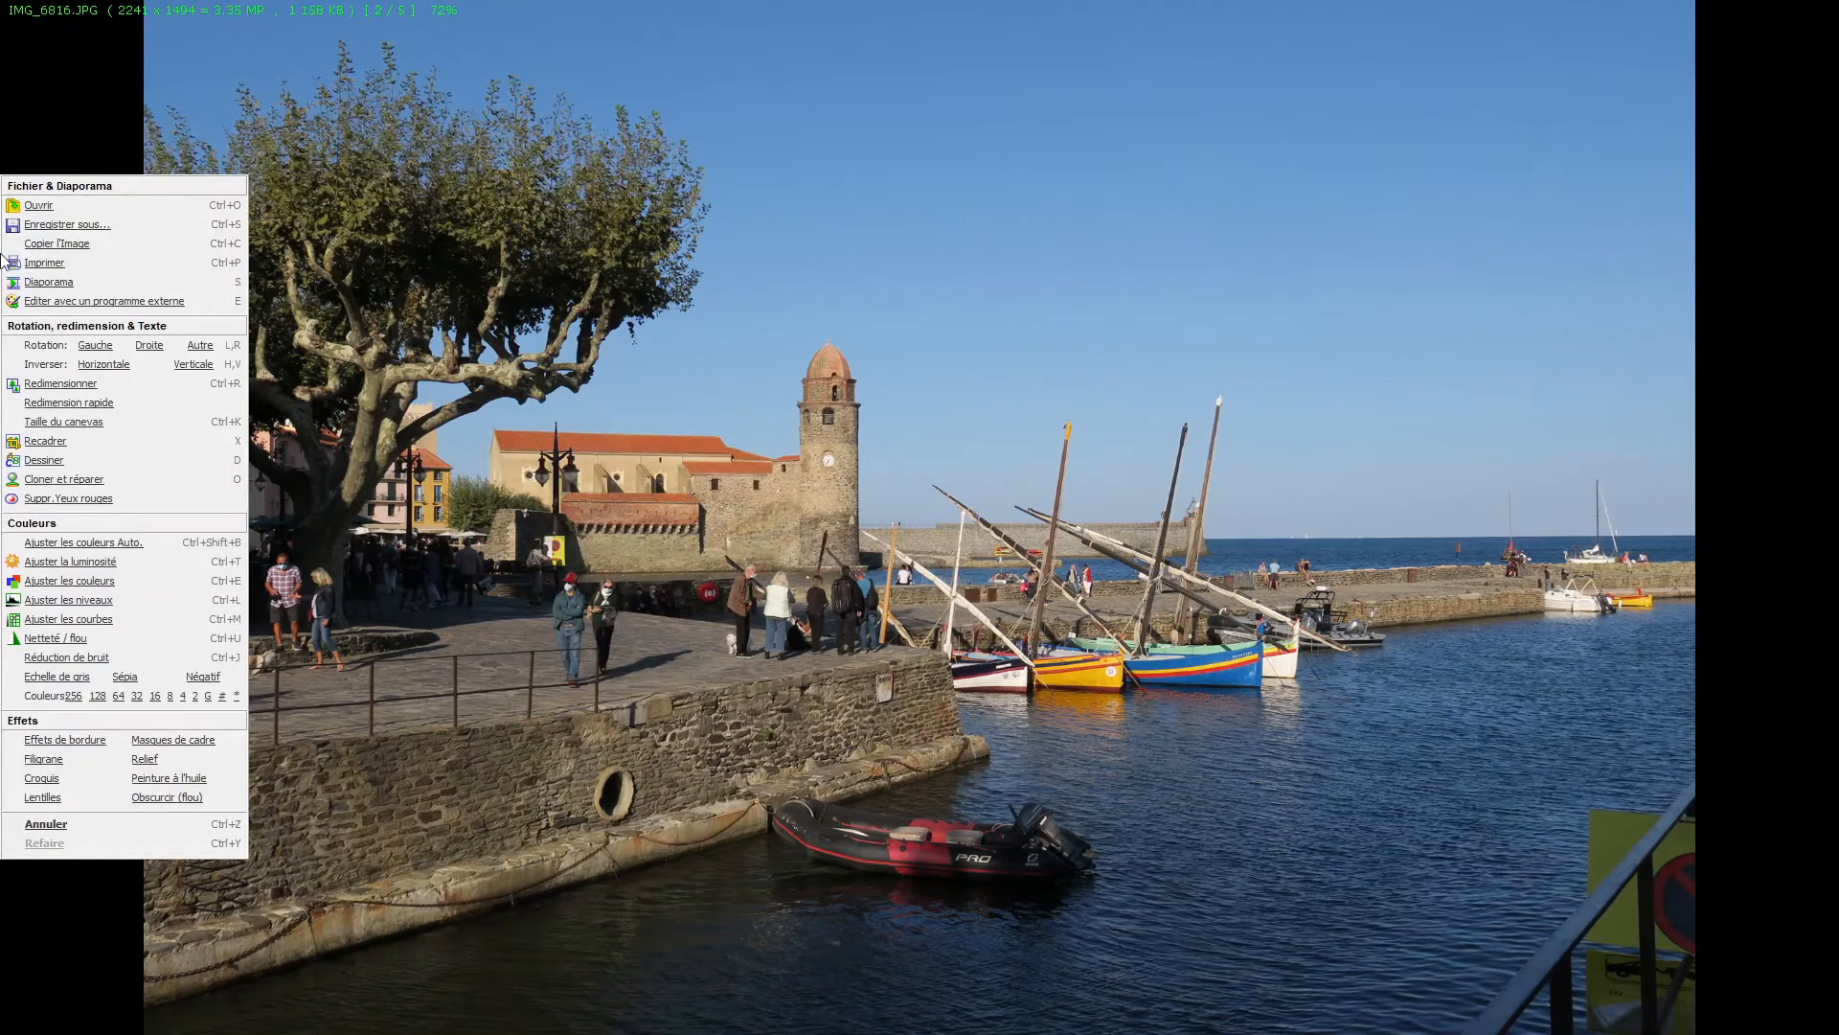
click(47, 386)
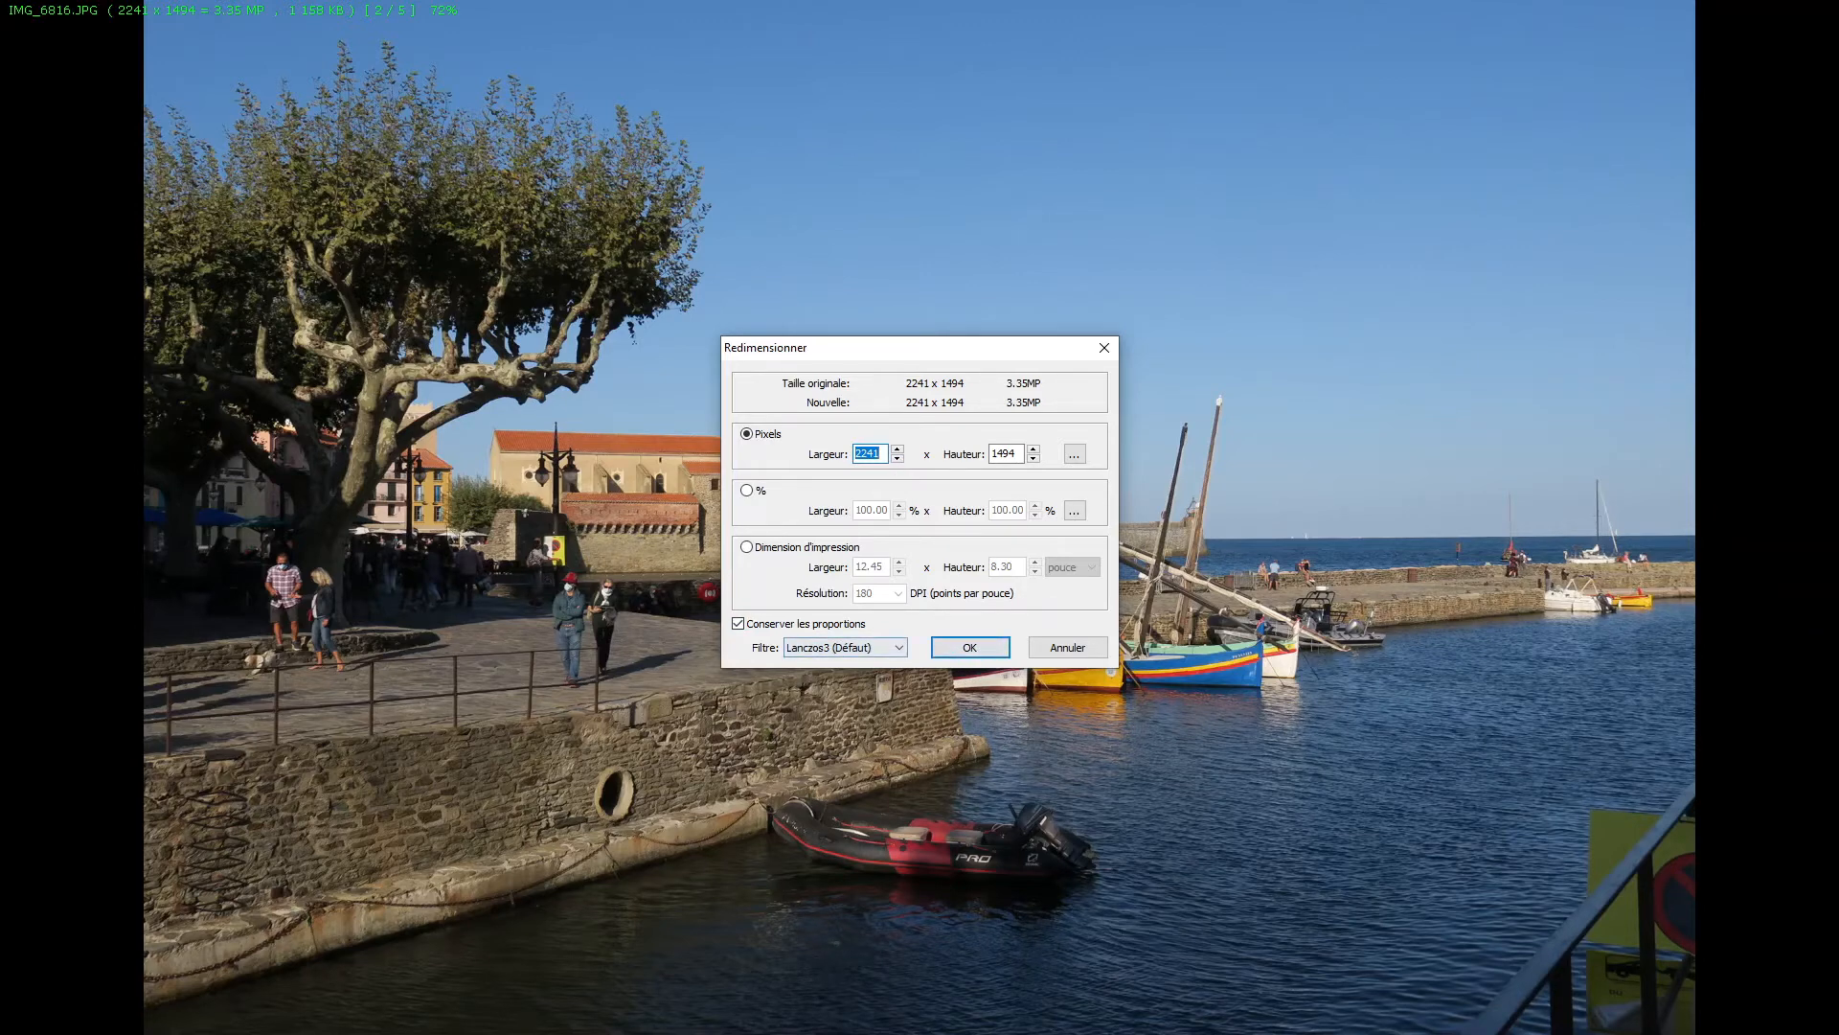
click(1099, 650)
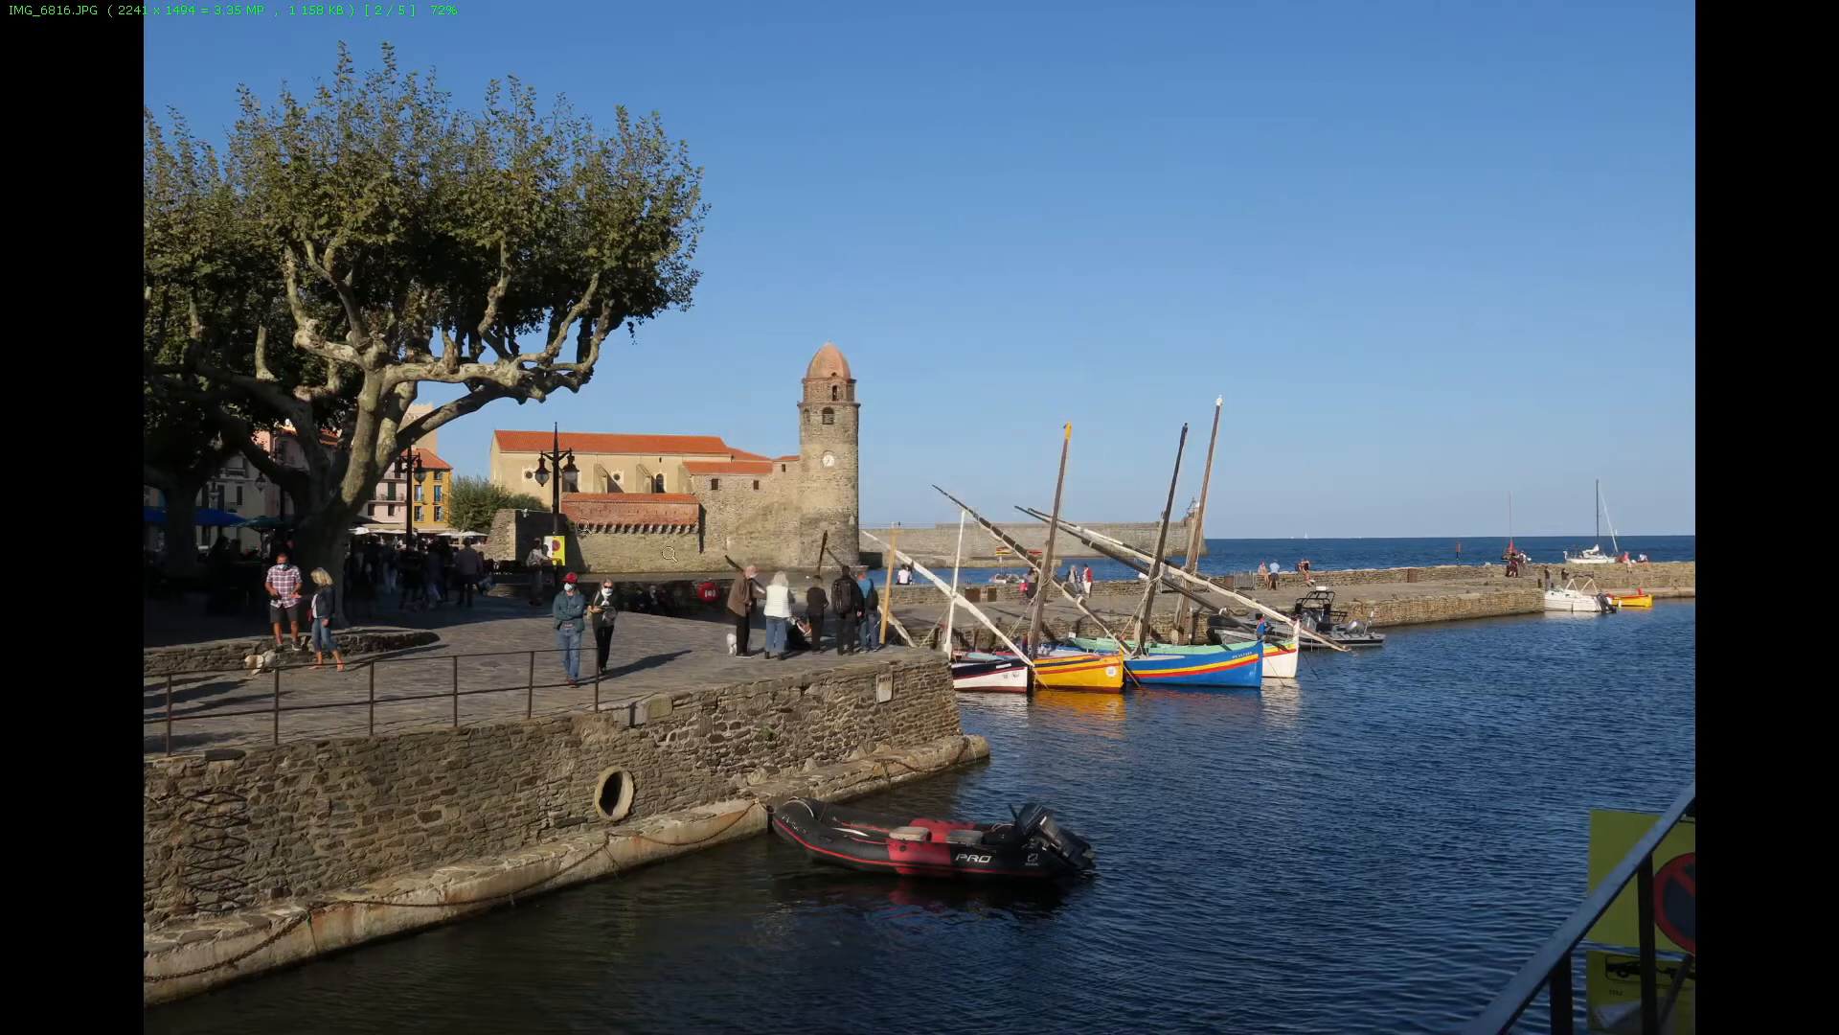
Try the 1:1 and 3:2 ratios on the photo's crop frame, and leave without cropping.
right_click(2, 353)
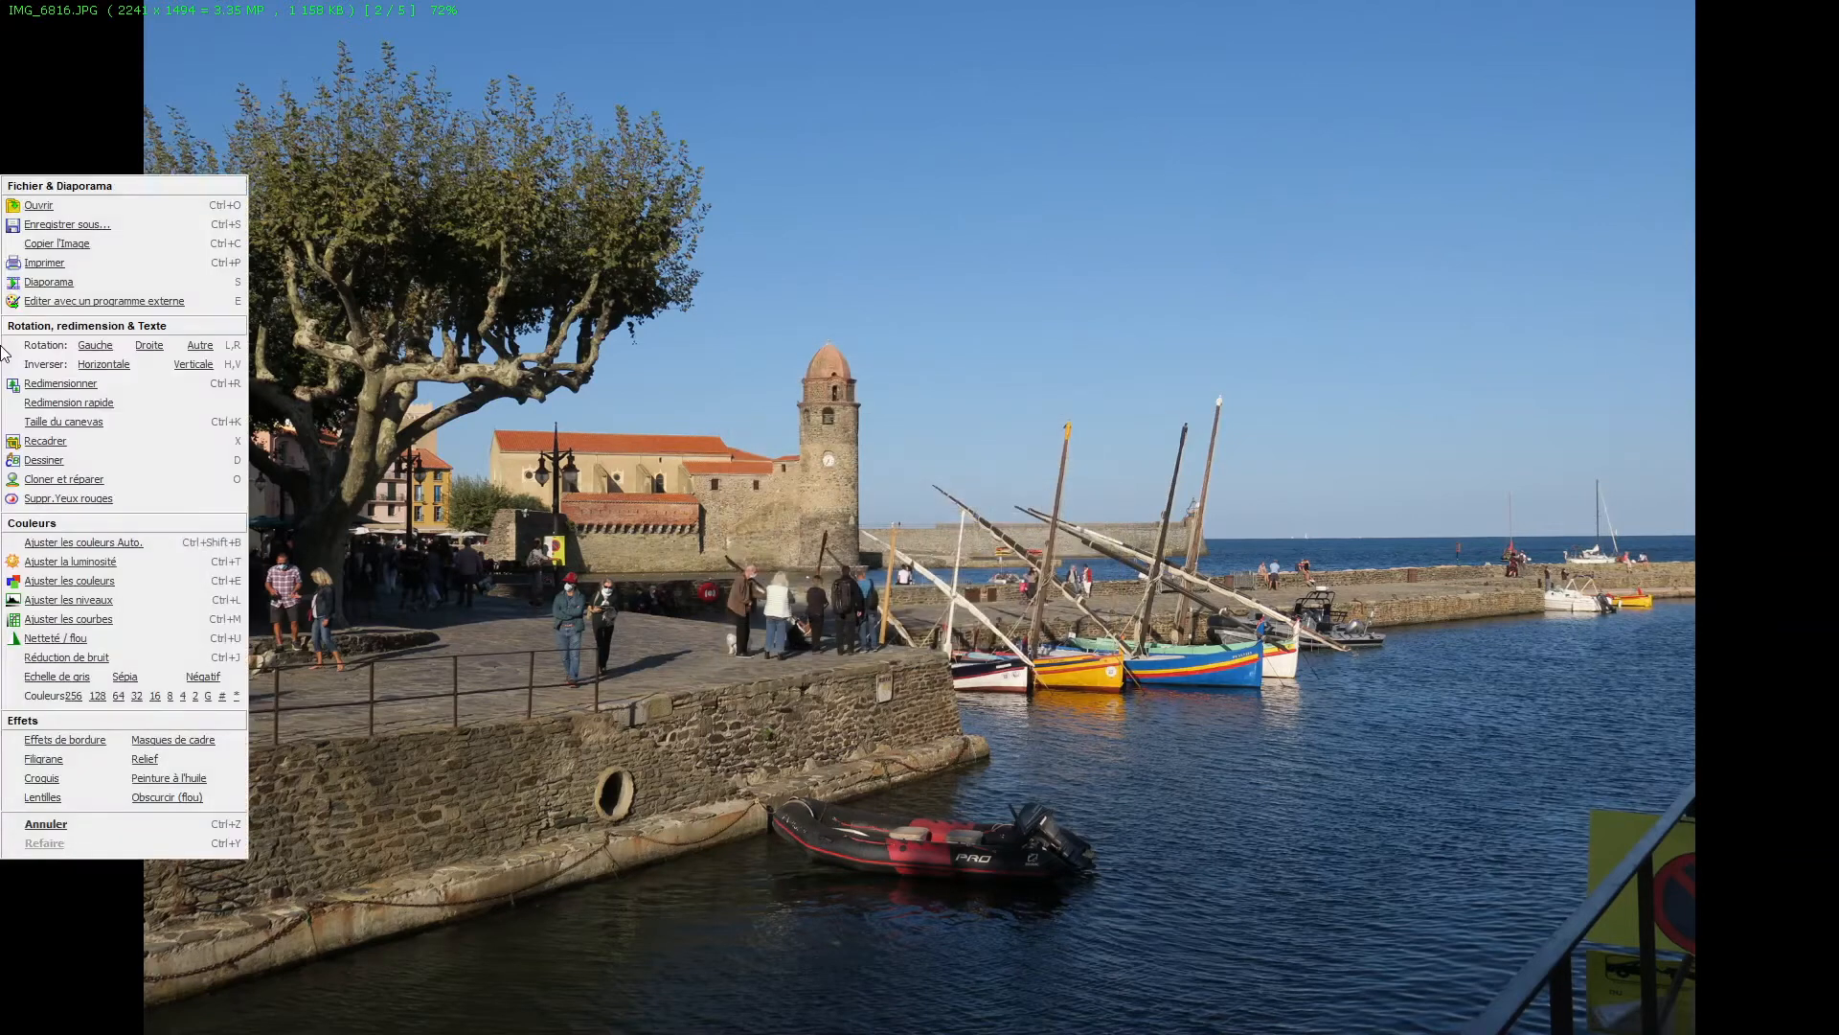
click(43, 441)
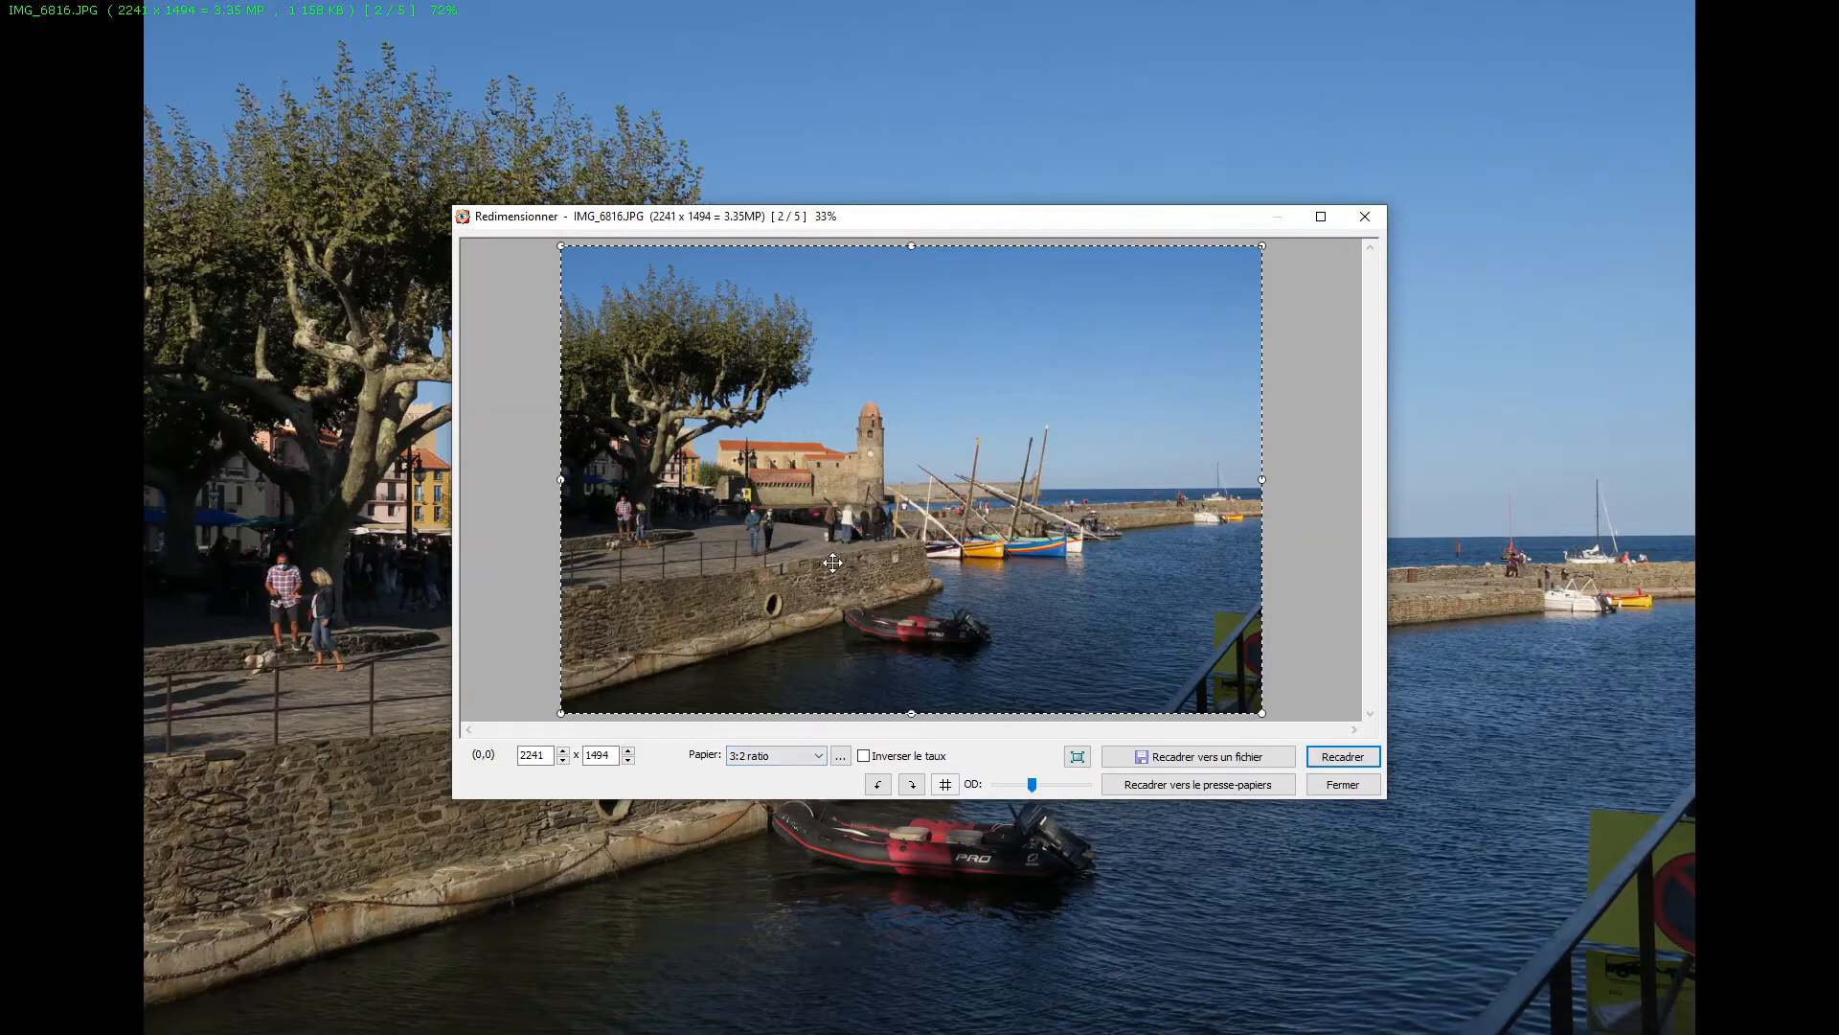
click(817, 759)
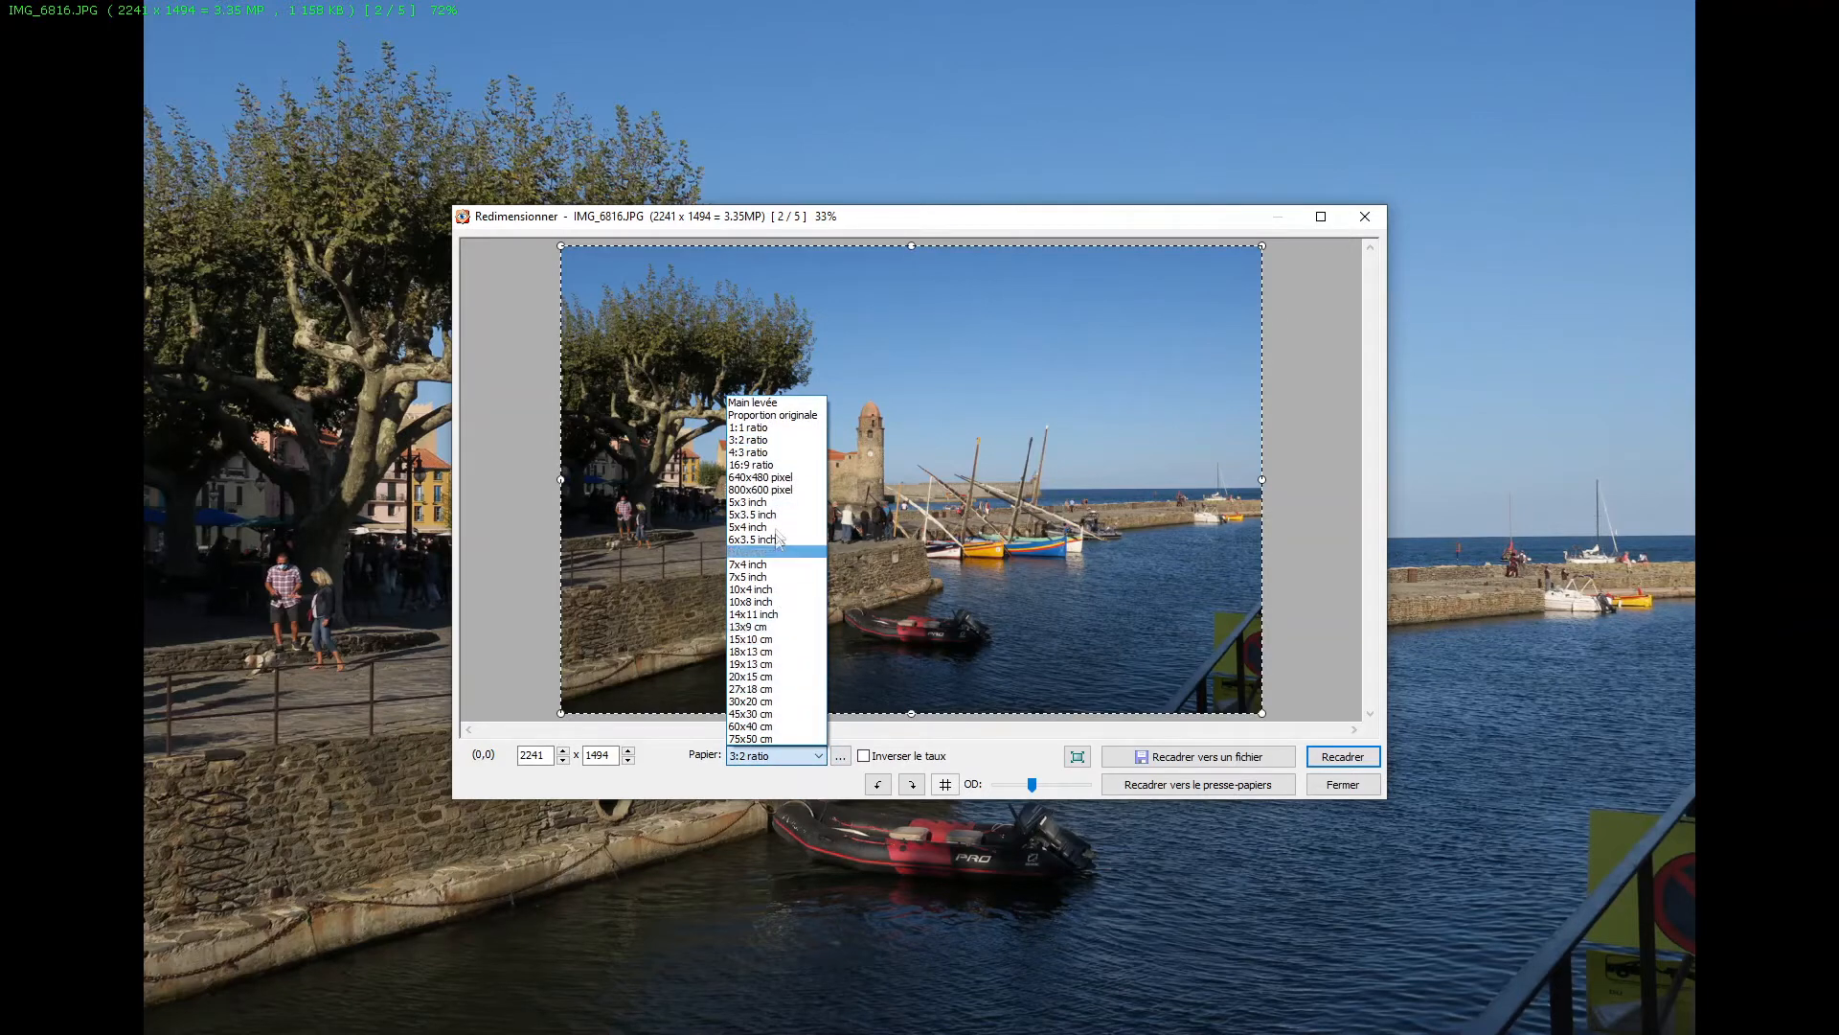
click(772, 433)
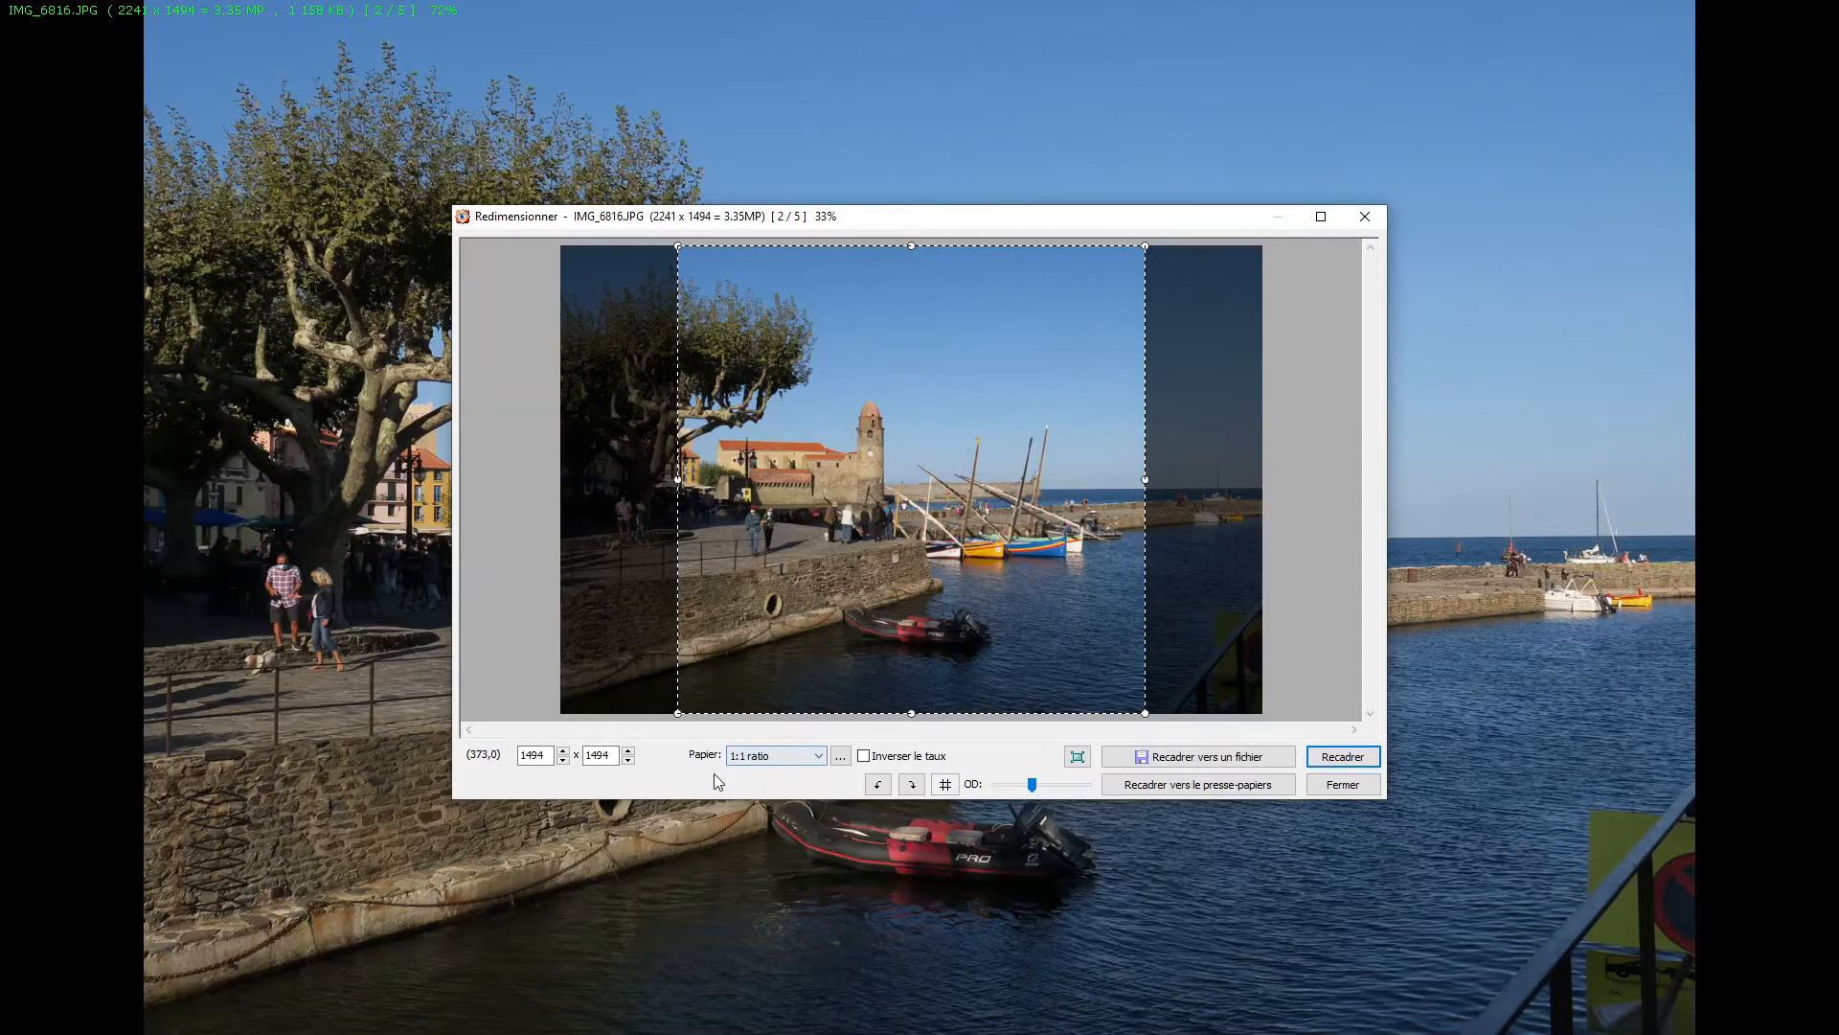
click(819, 756)
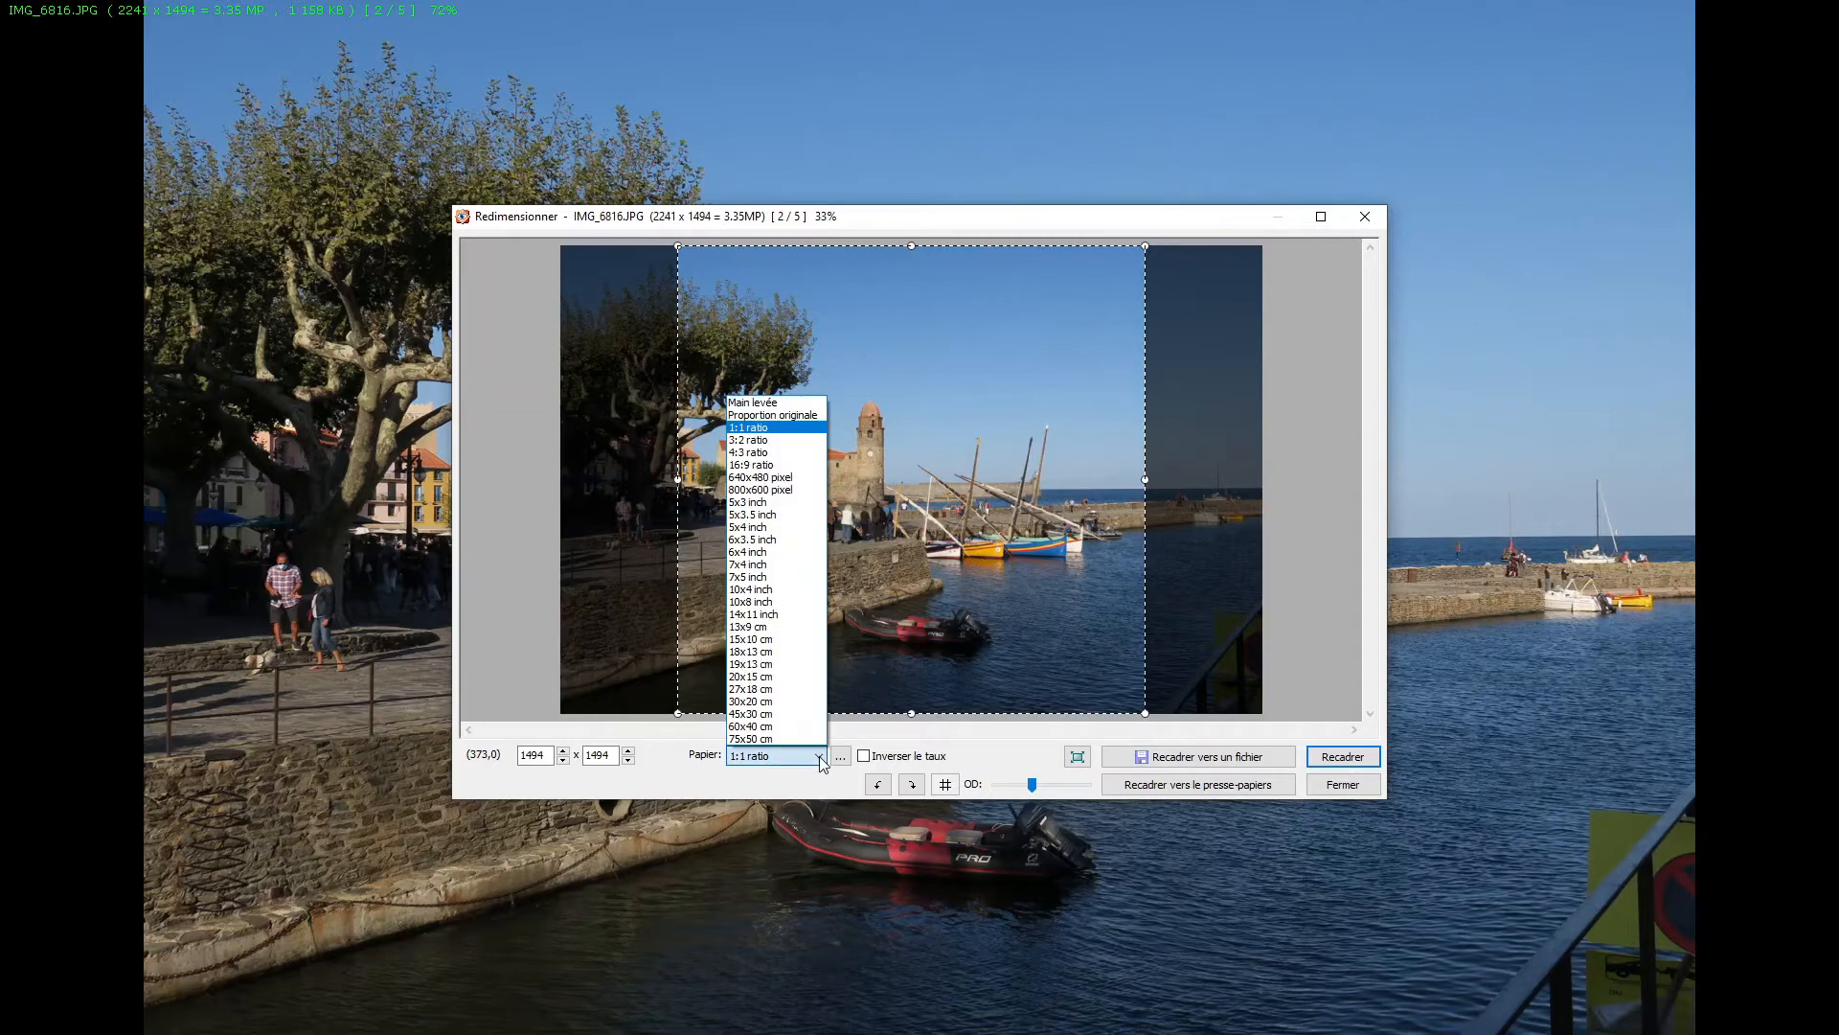
click(781, 440)
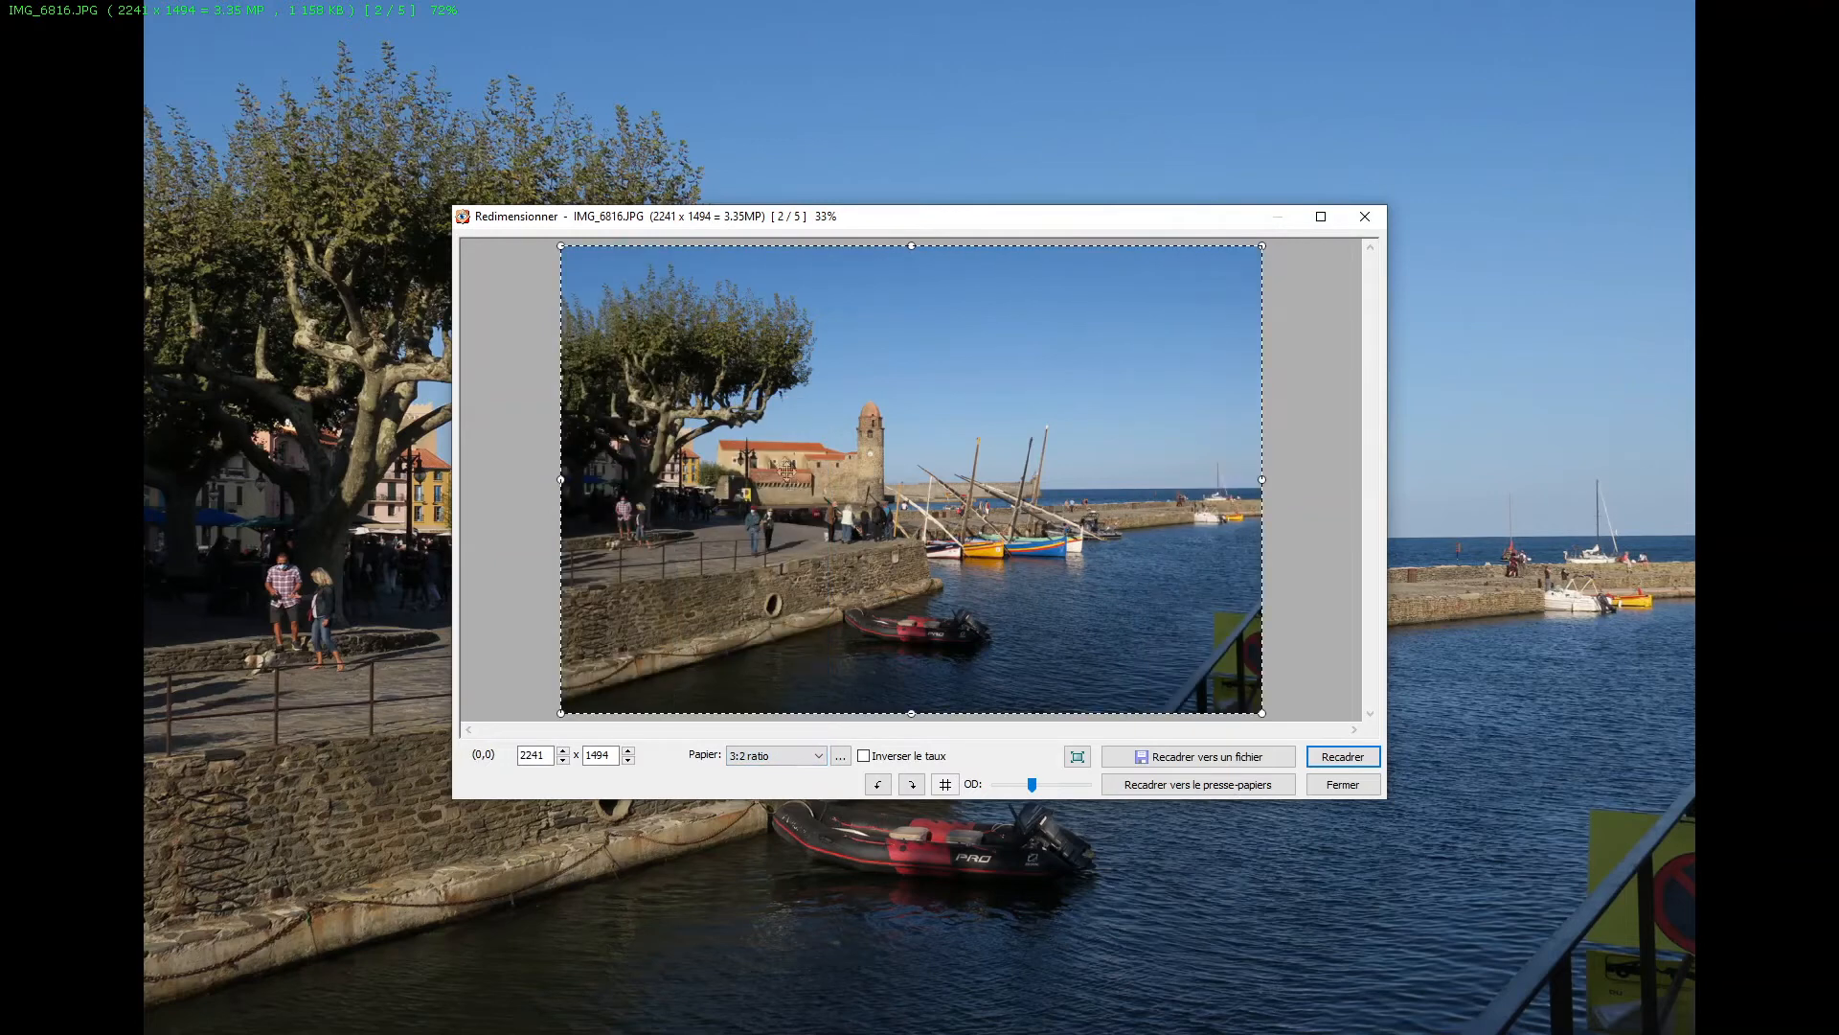
click(1342, 786)
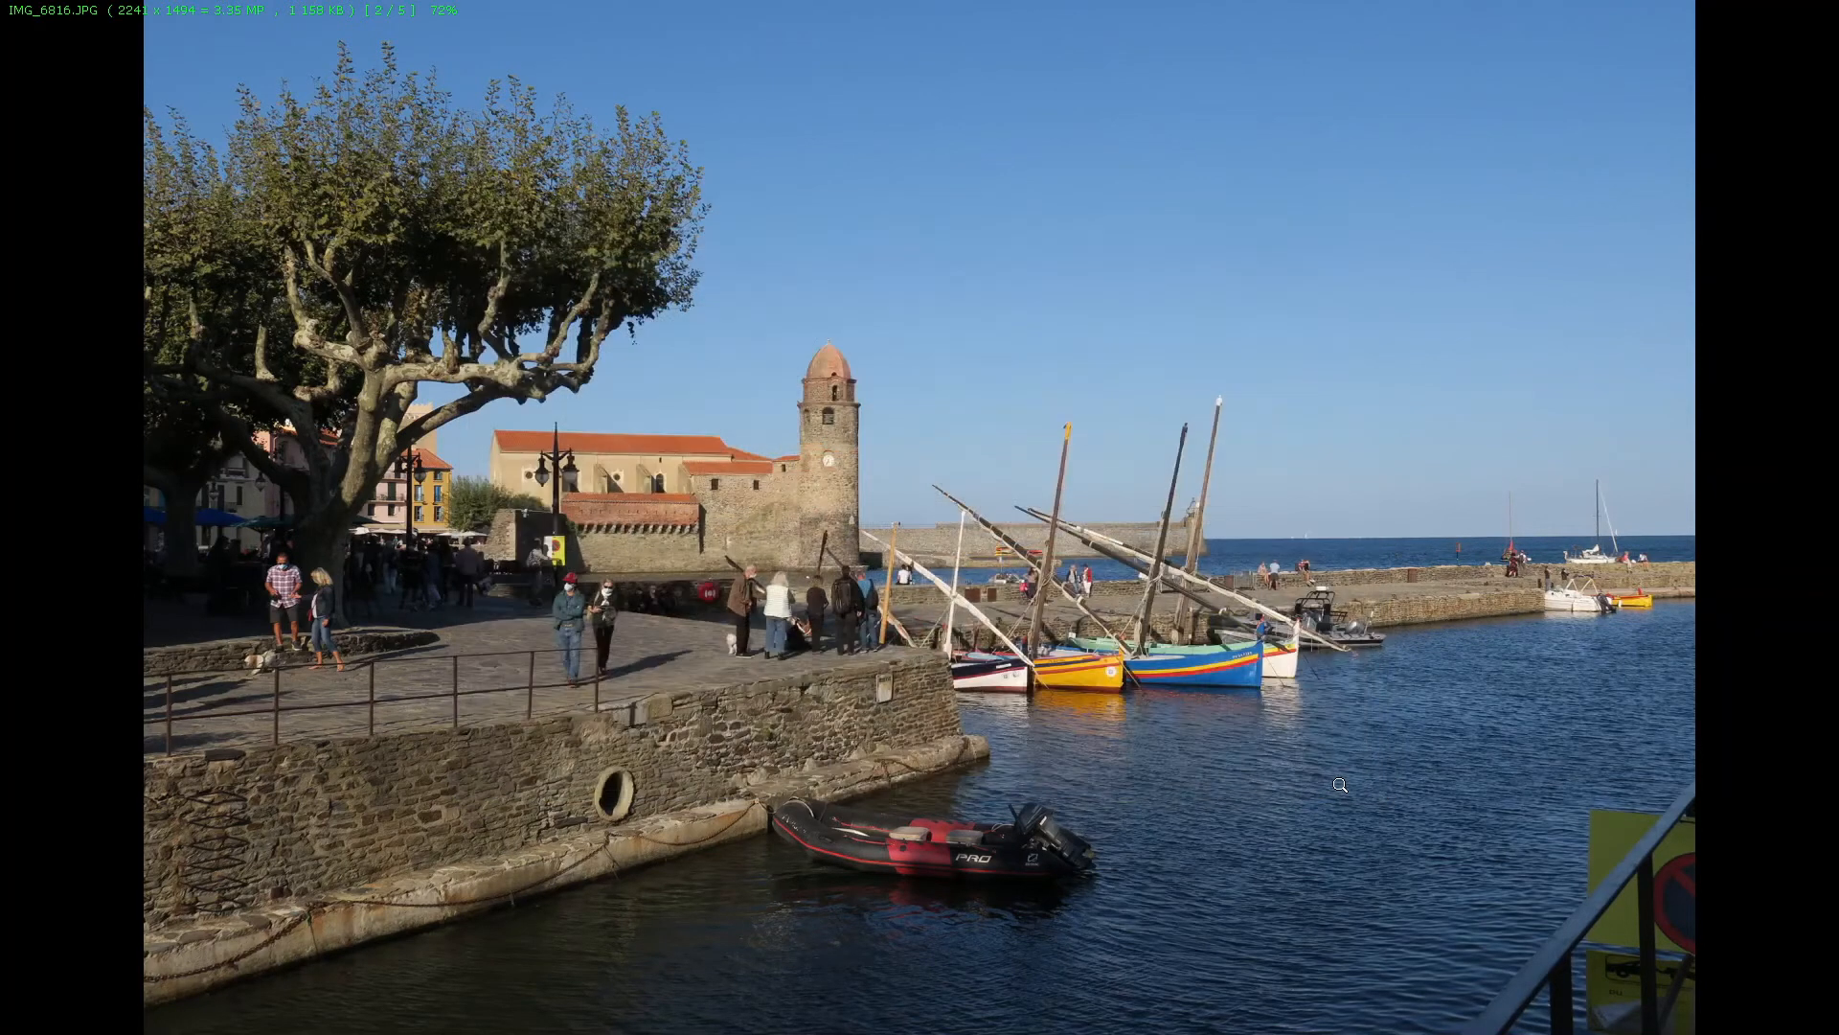
Use the drawing tool's line highlighter in green, 18 wide, to paint over the hull of the white boat beside the quay.
right_click(3, 514)
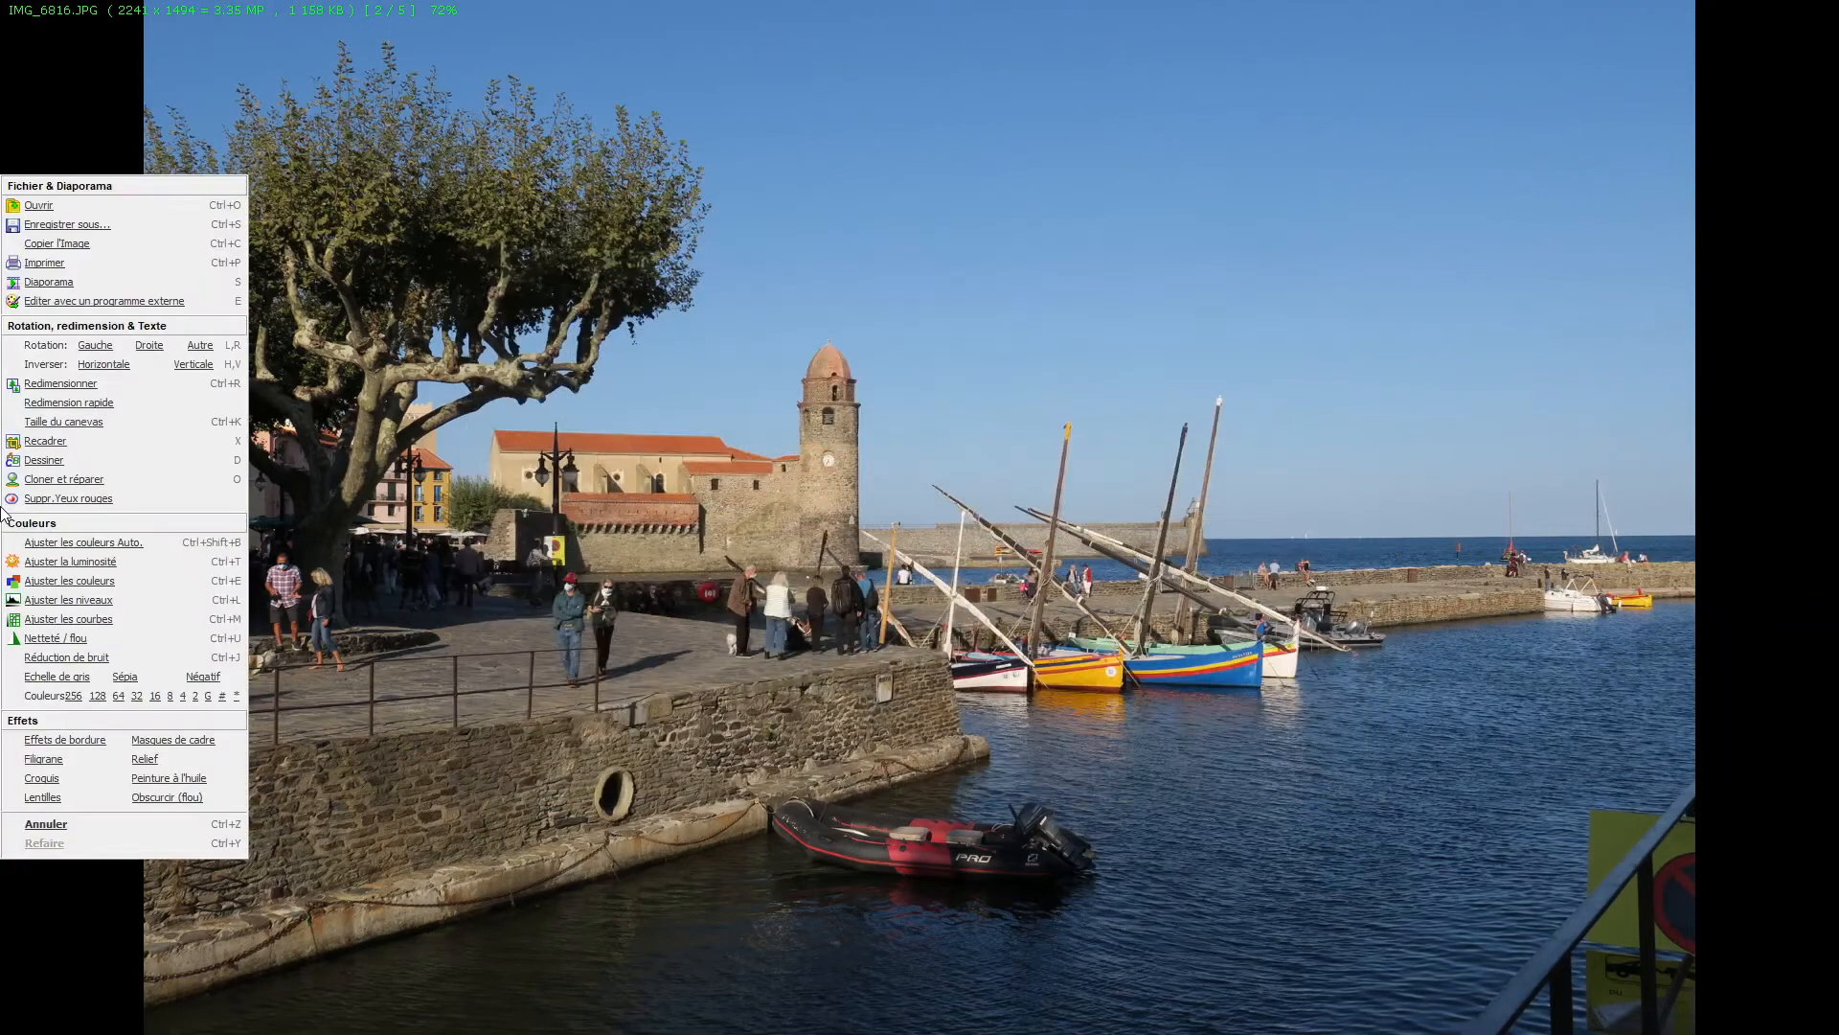
click(35, 463)
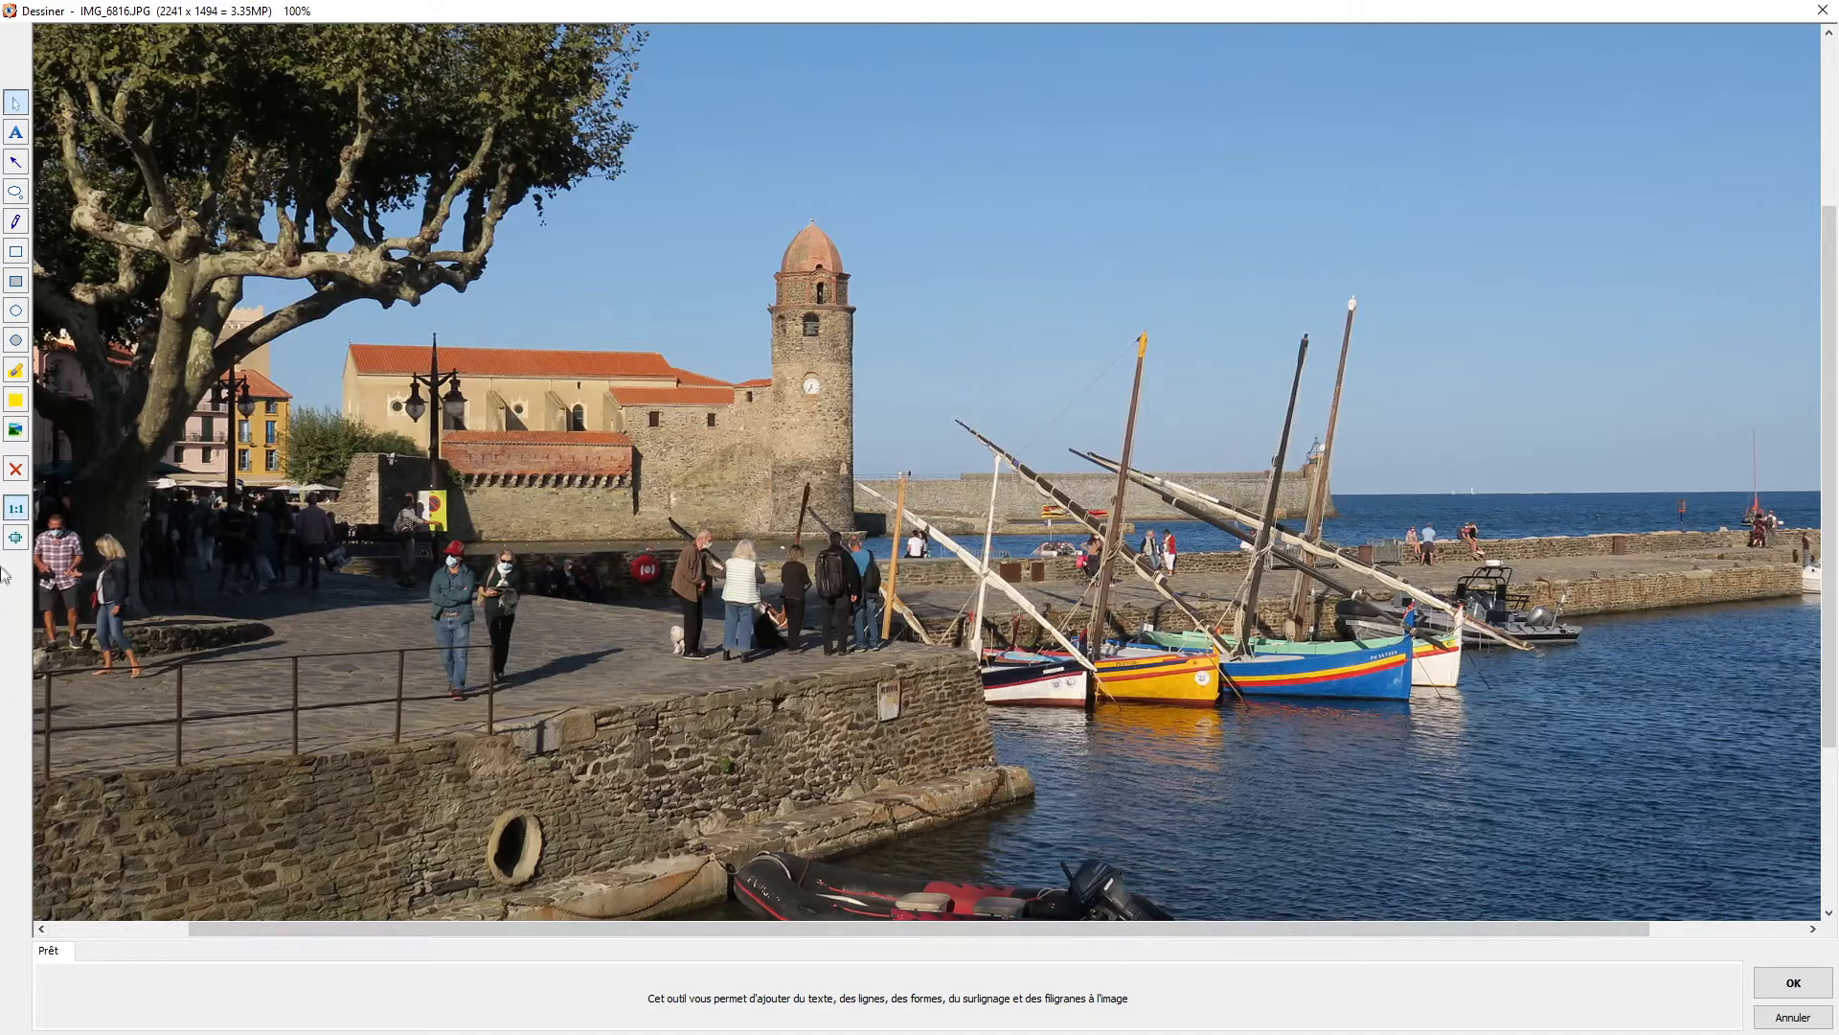
click(15, 375)
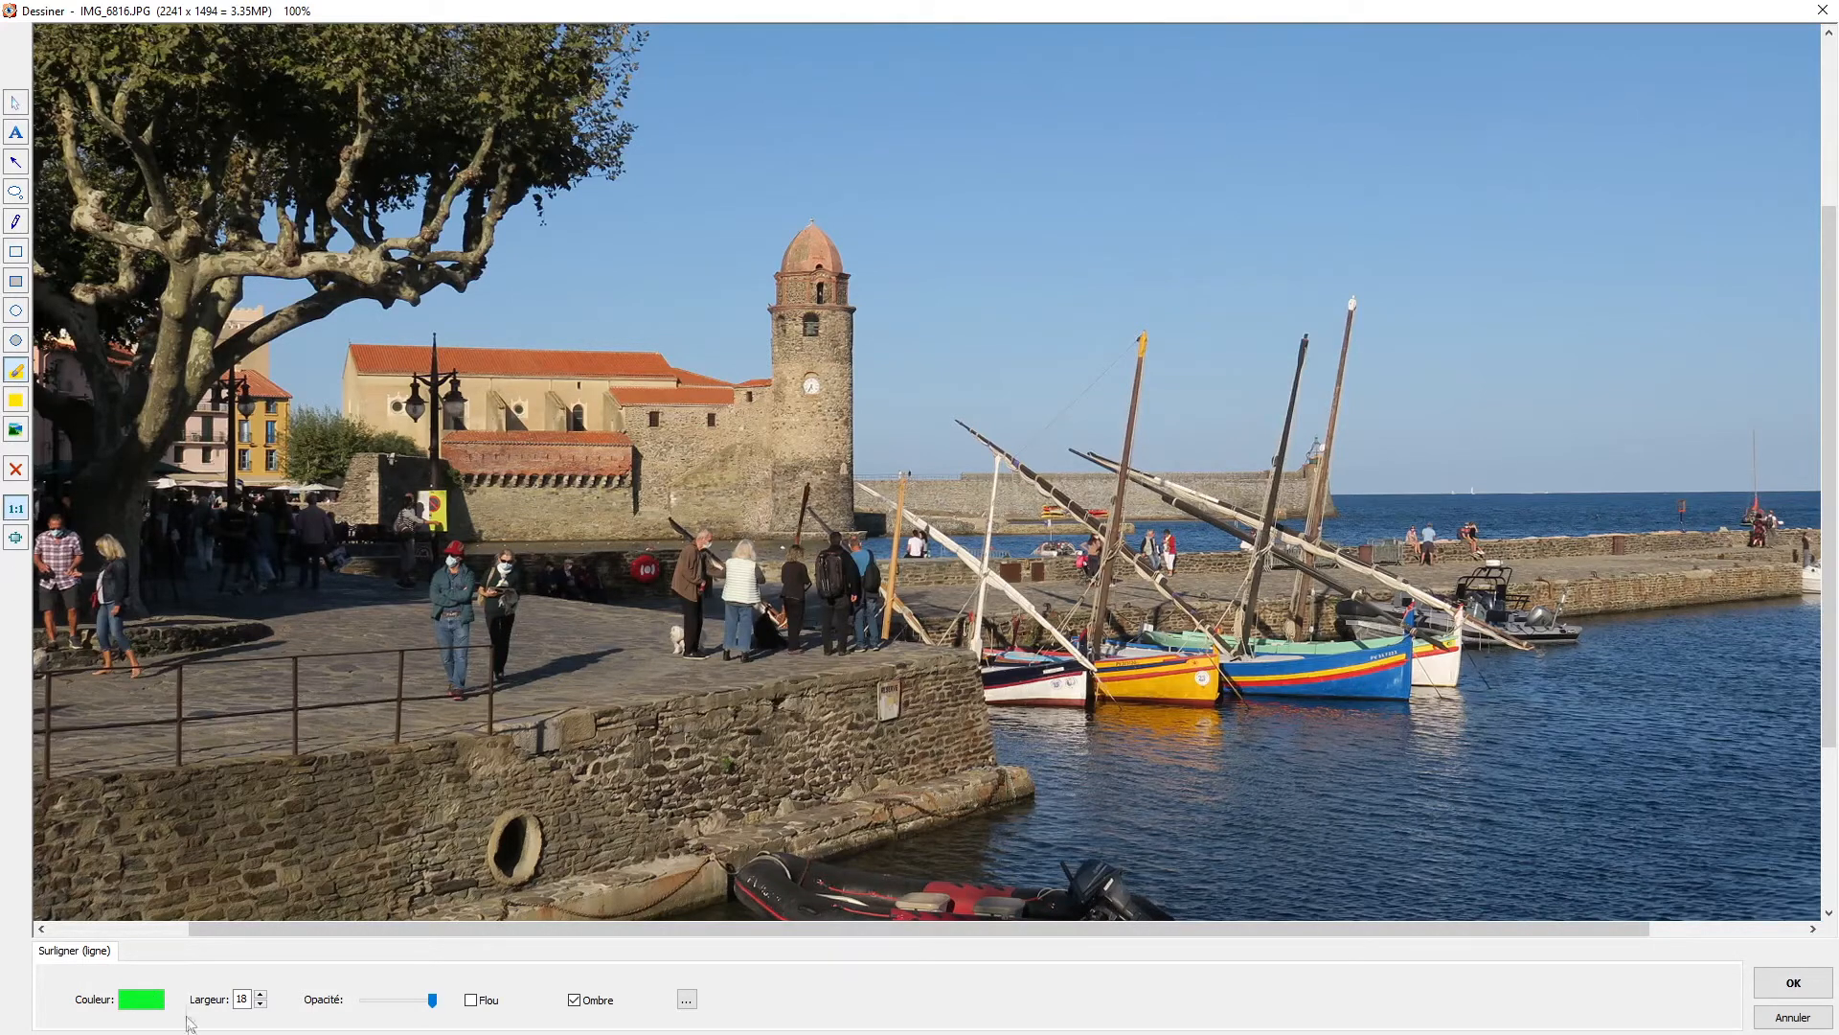
click(136, 1001)
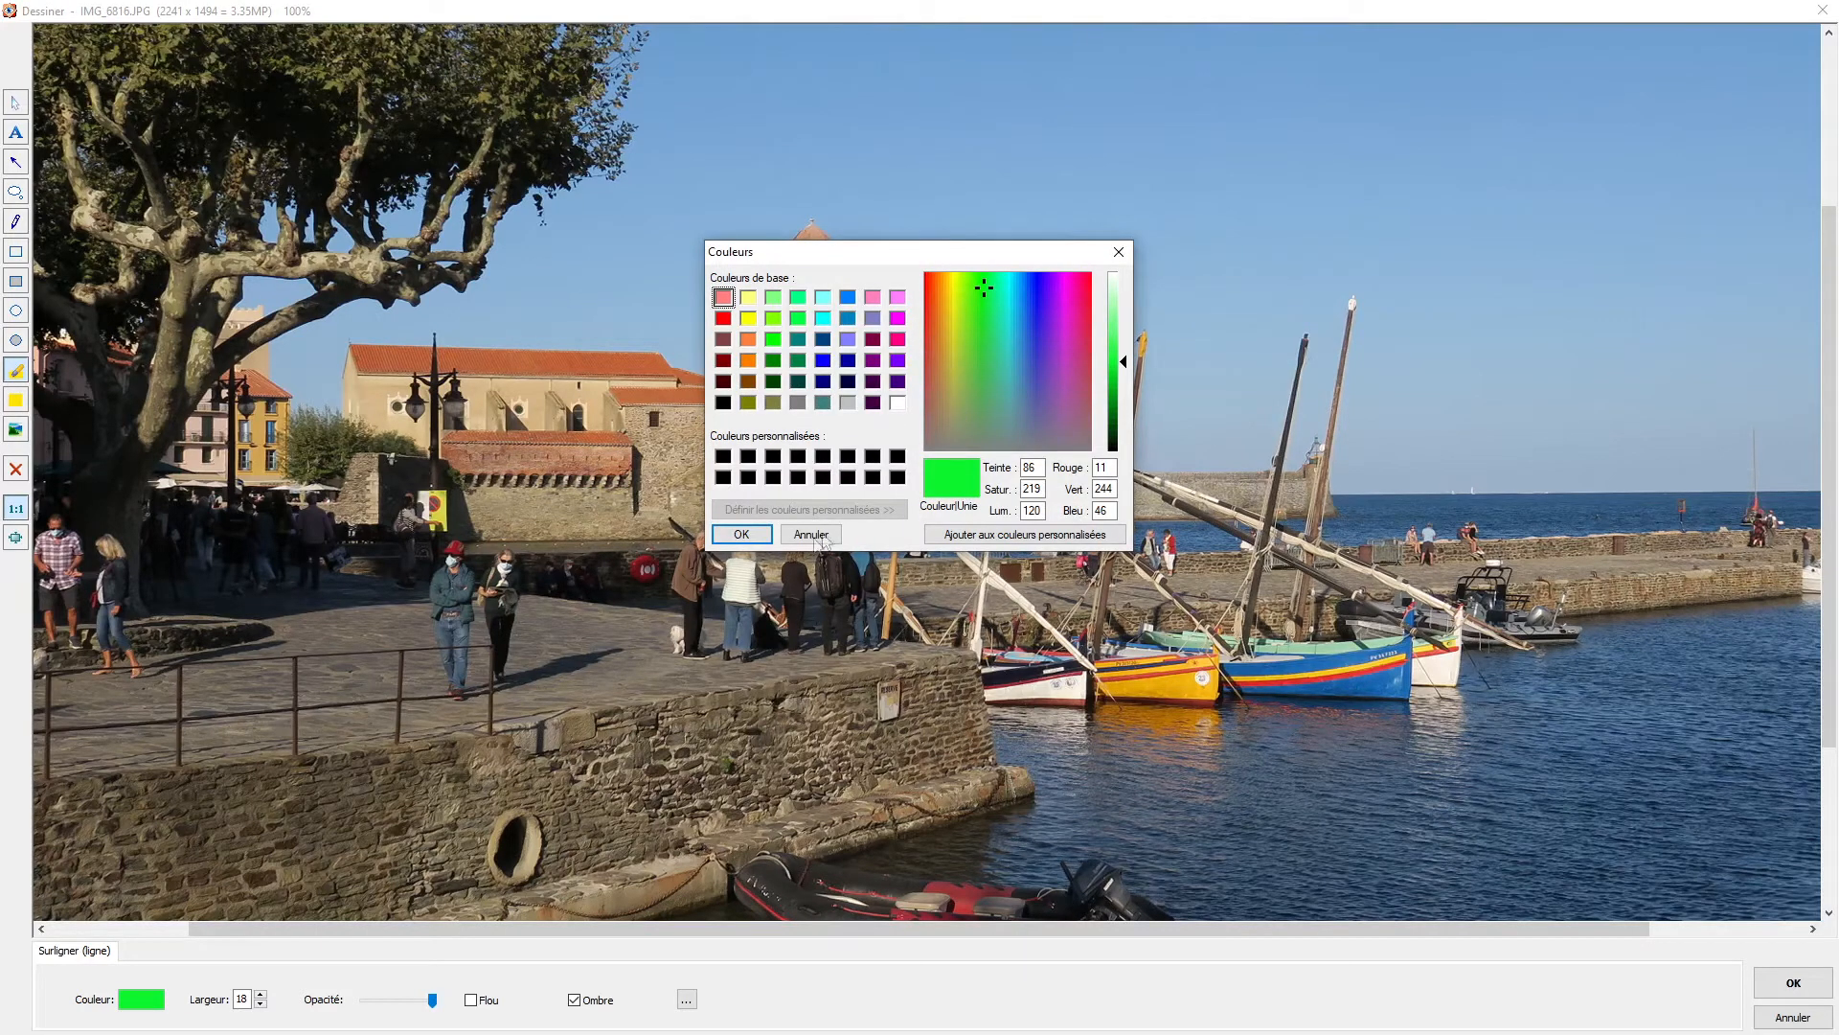
click(740, 534)
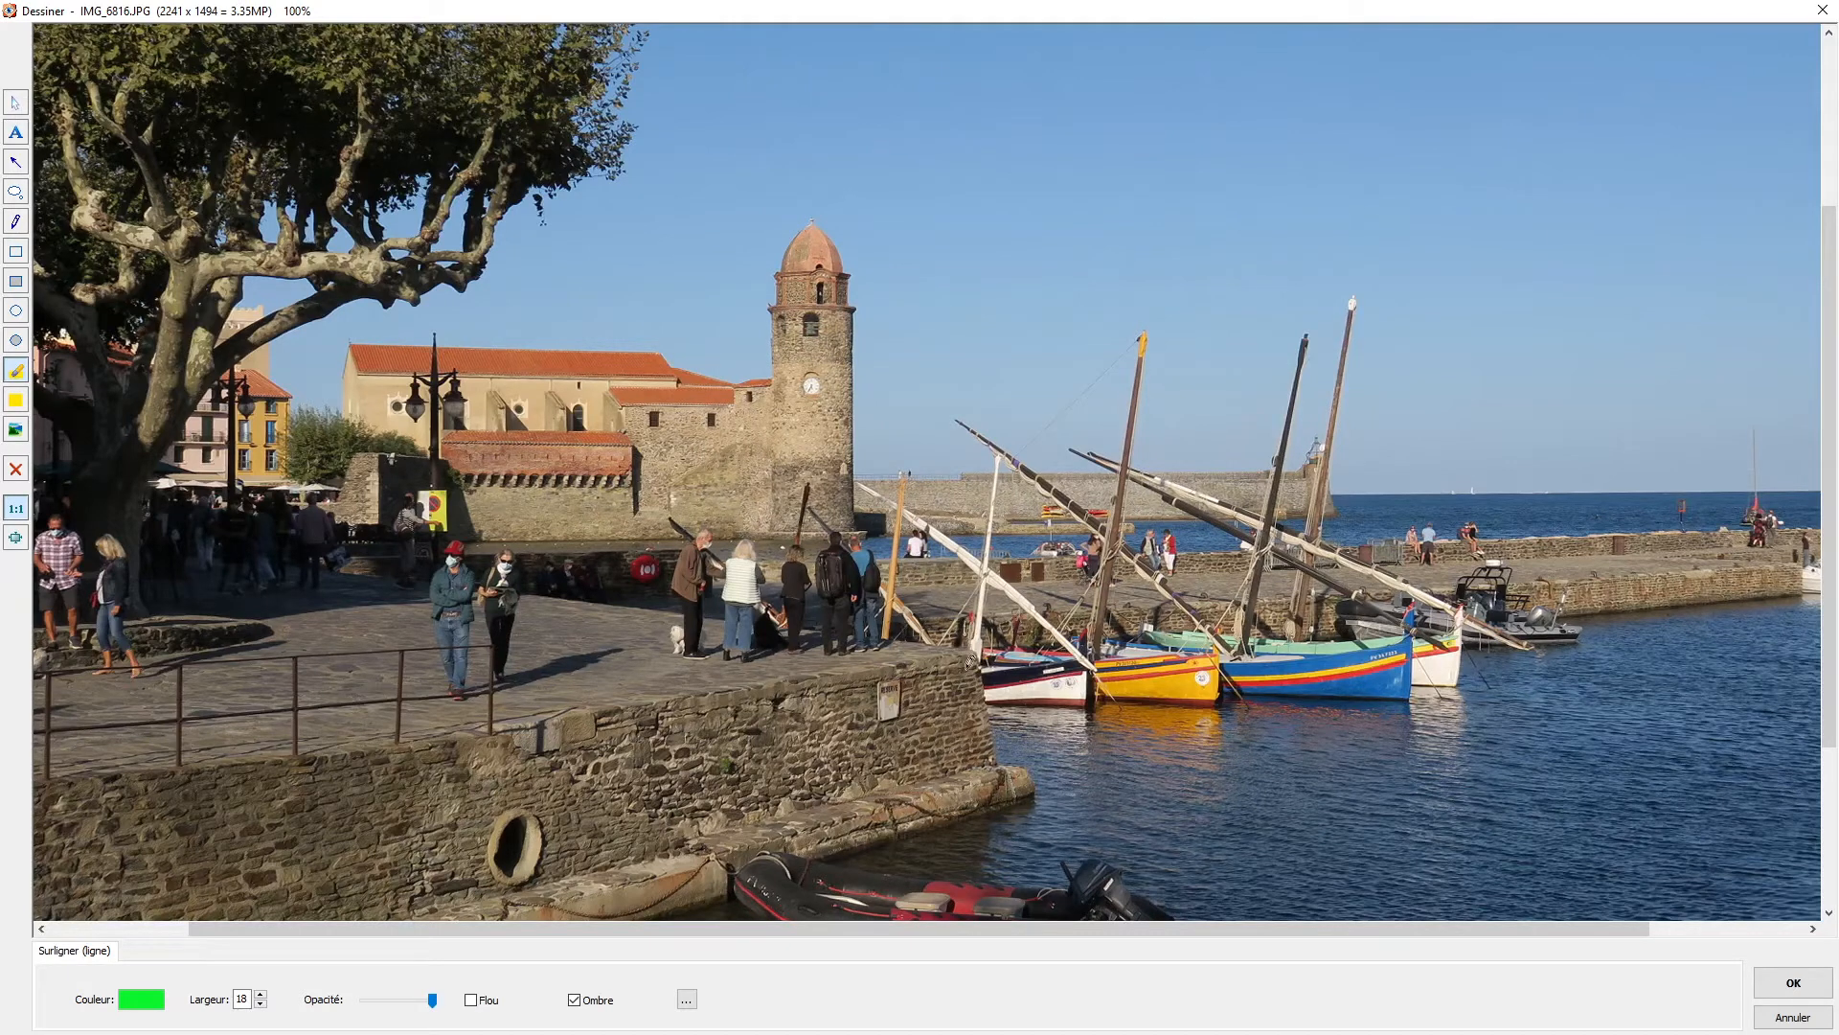
drag(1001, 693, 1080, 675)
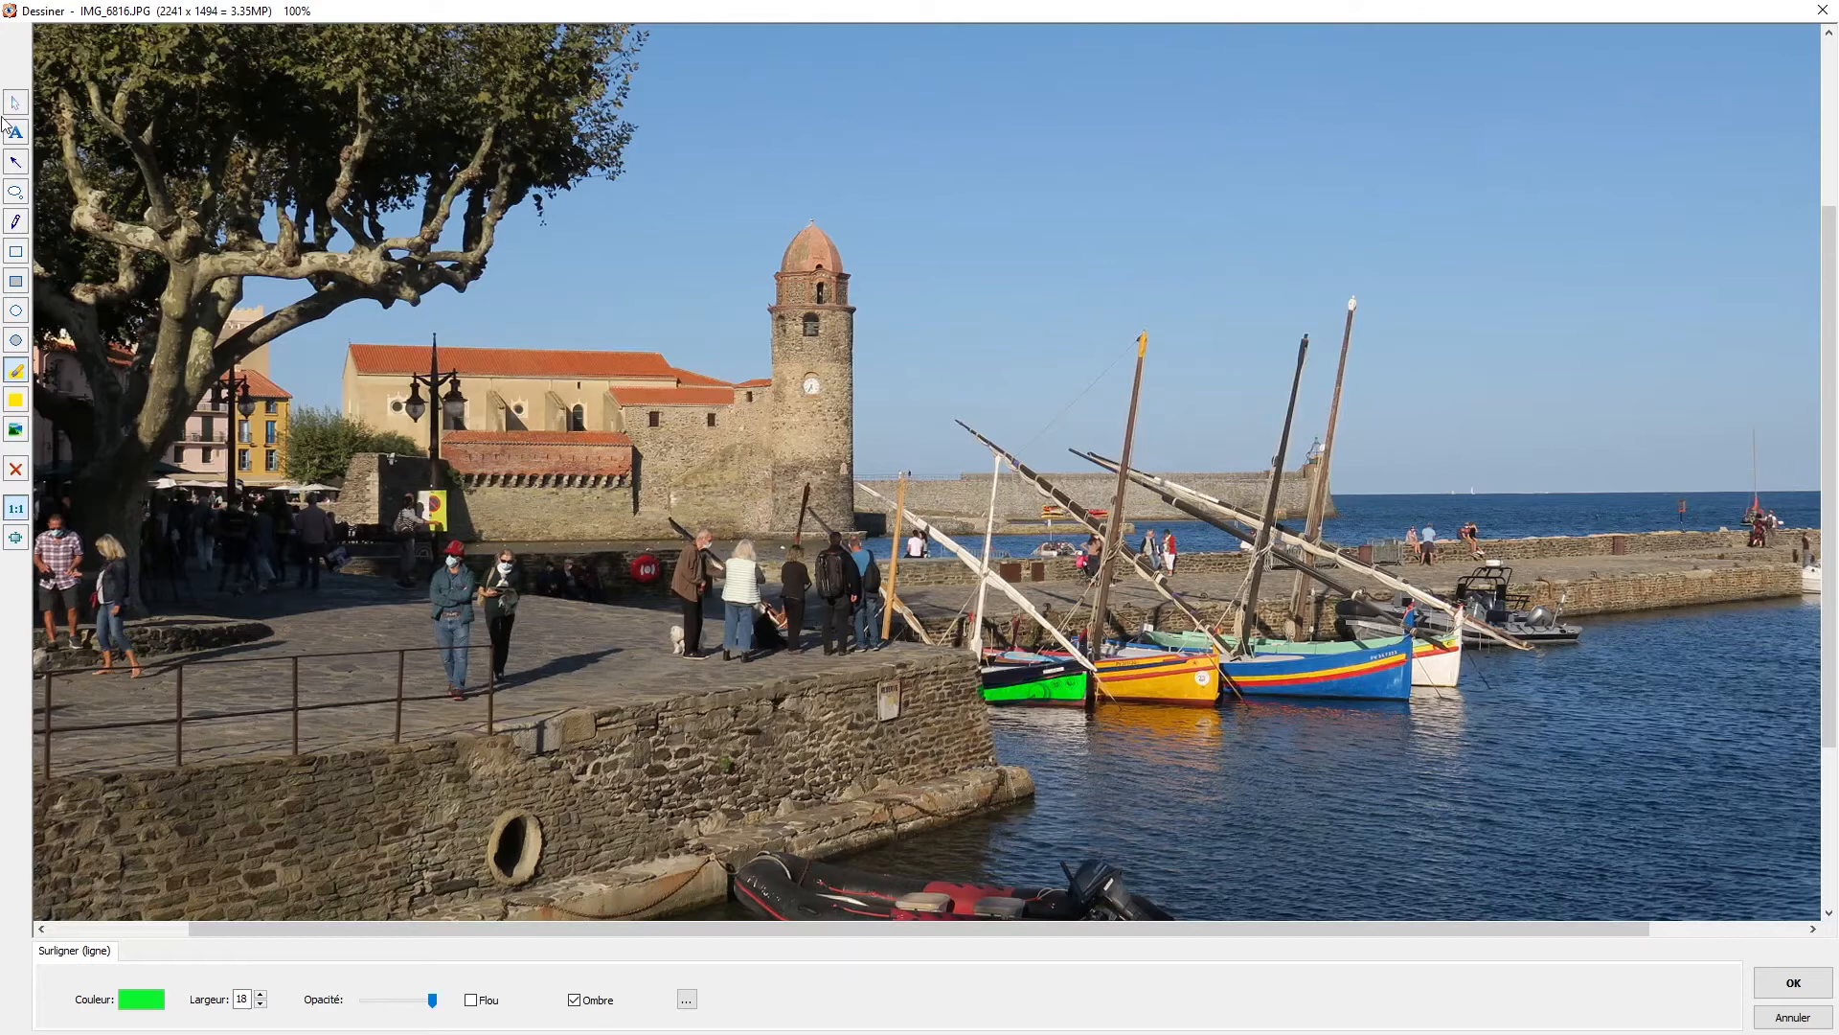
Add a text box reading "ffdsjlkjsdl" above the tower and delete the surplus larger empty text box.
click(21, 139)
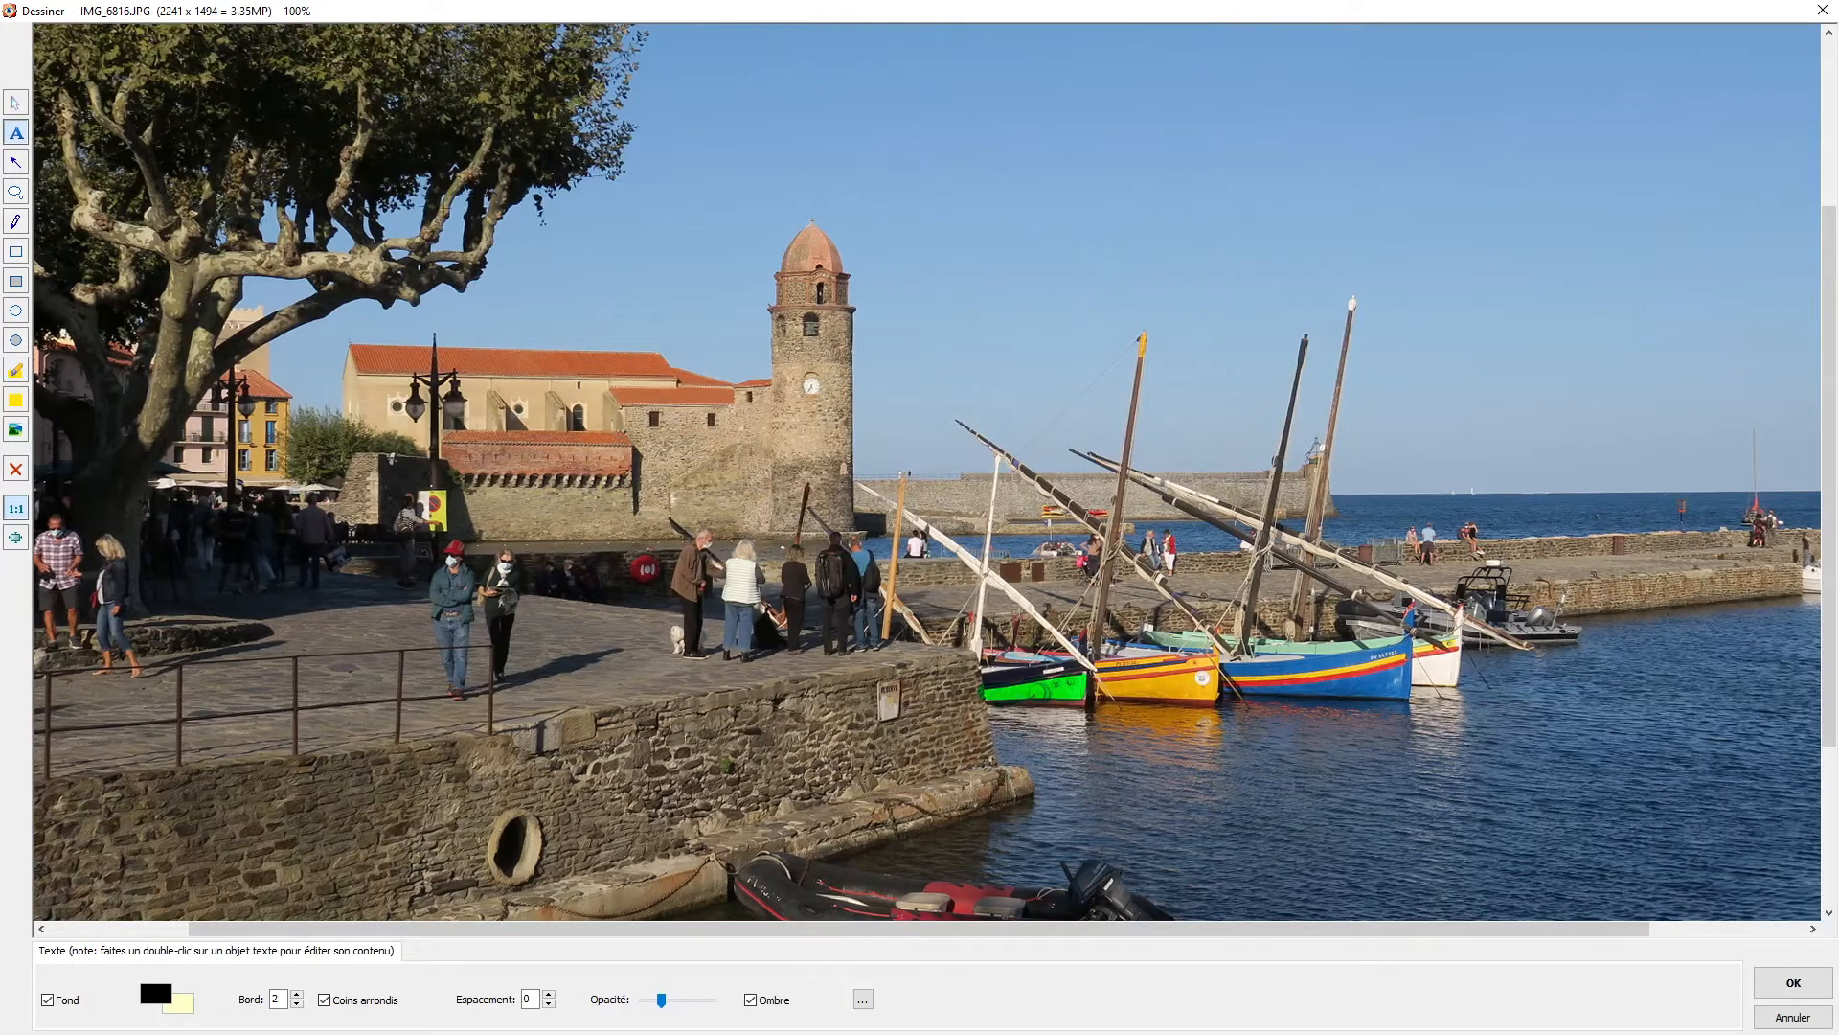
click(941, 294)
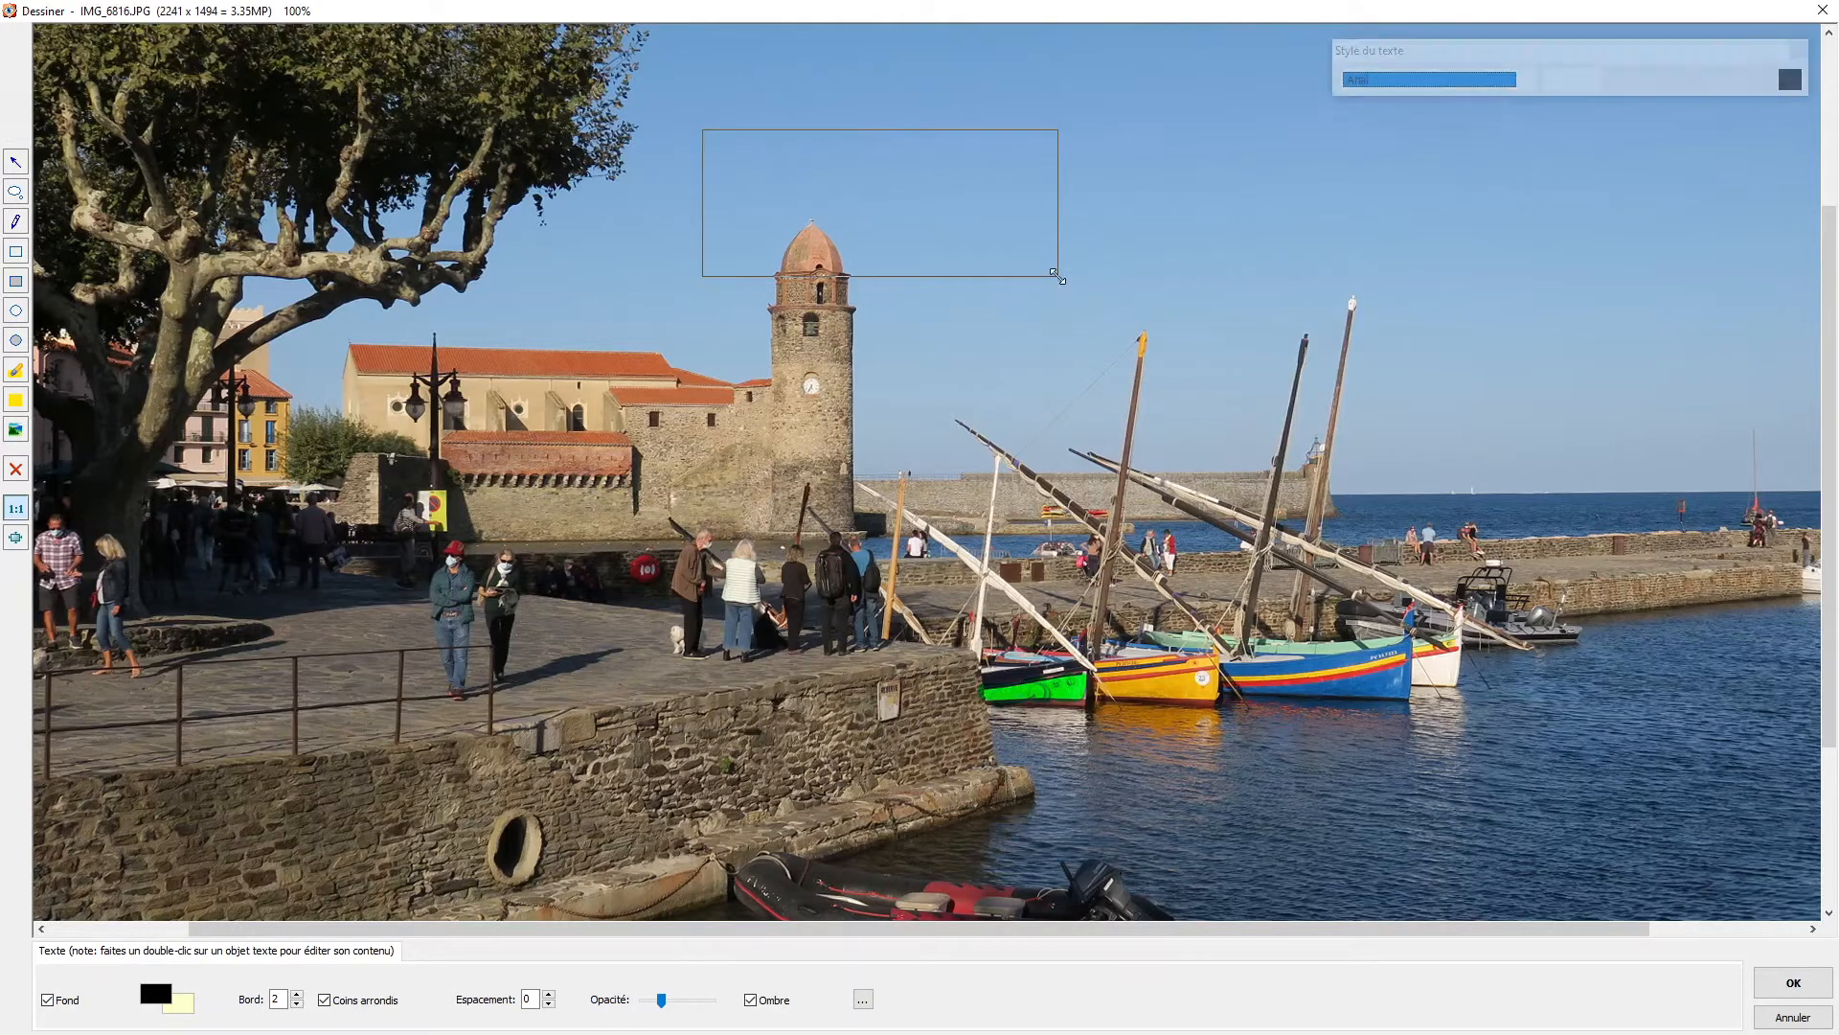
click(16, 138)
drag(808, 177, 980, 235)
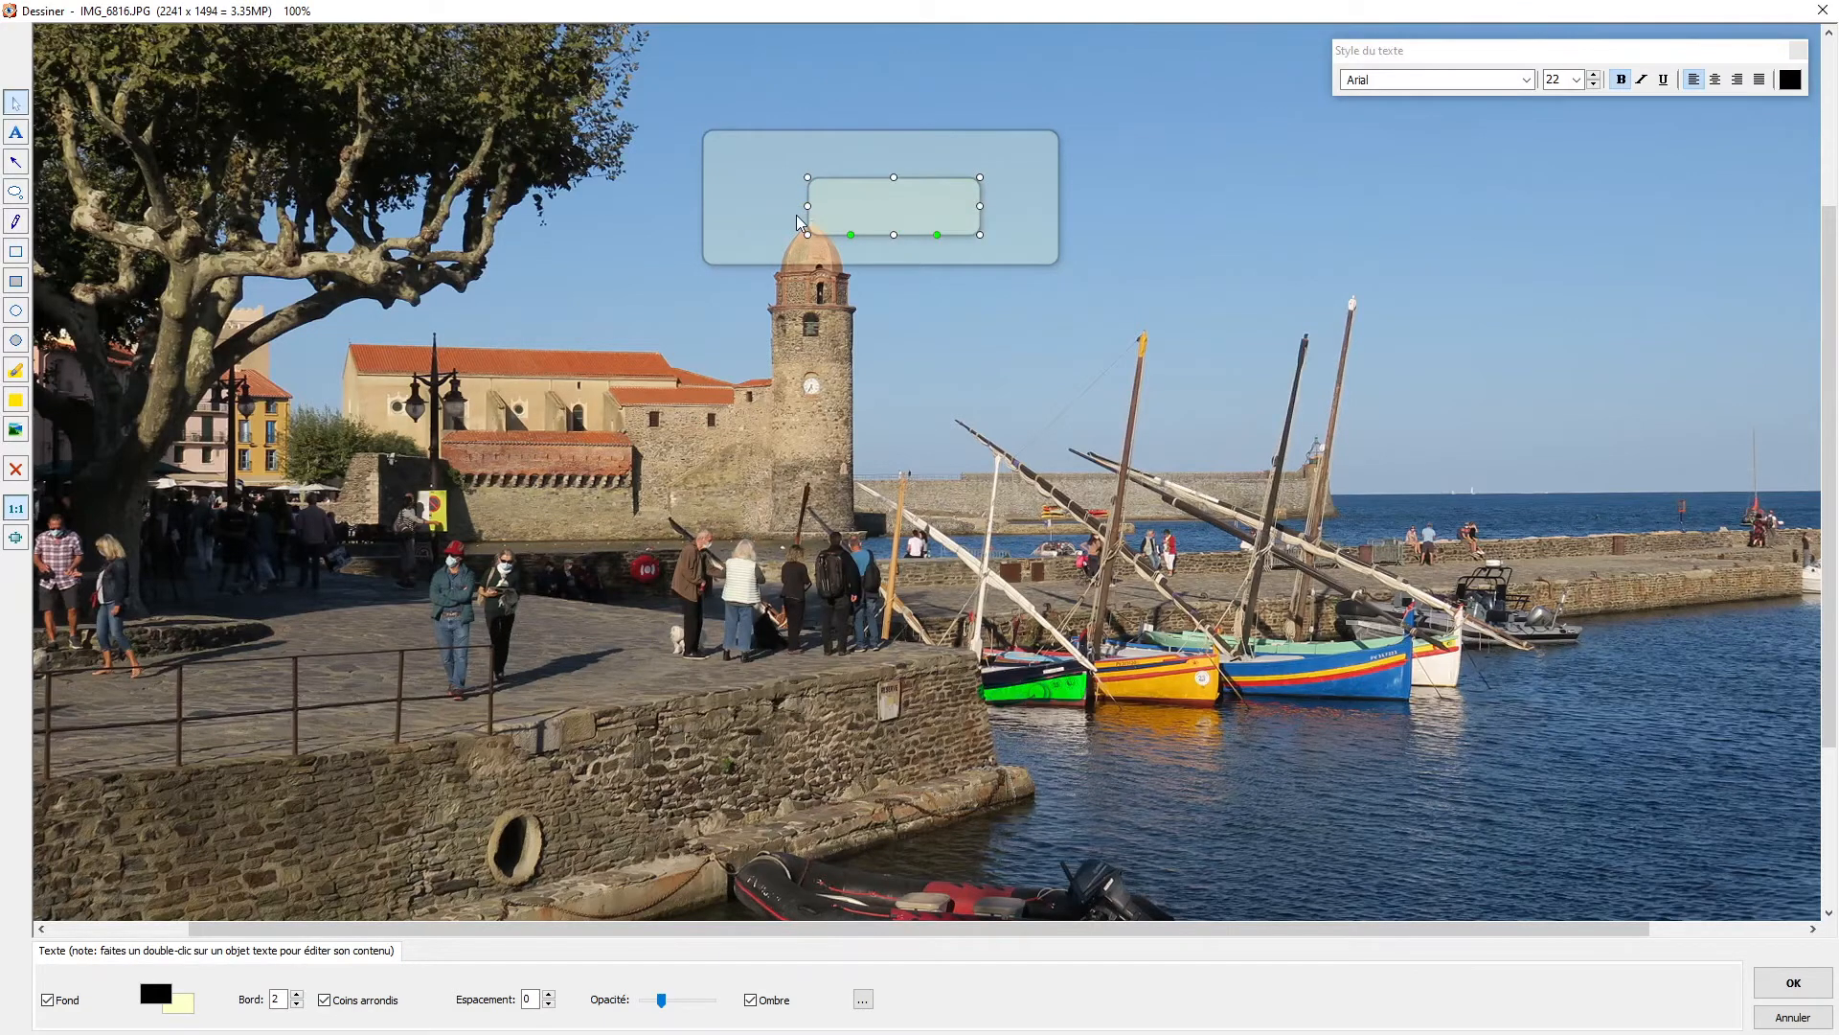
text(ffdsjlkjsdl)
click(1046, 257)
key(Delete)
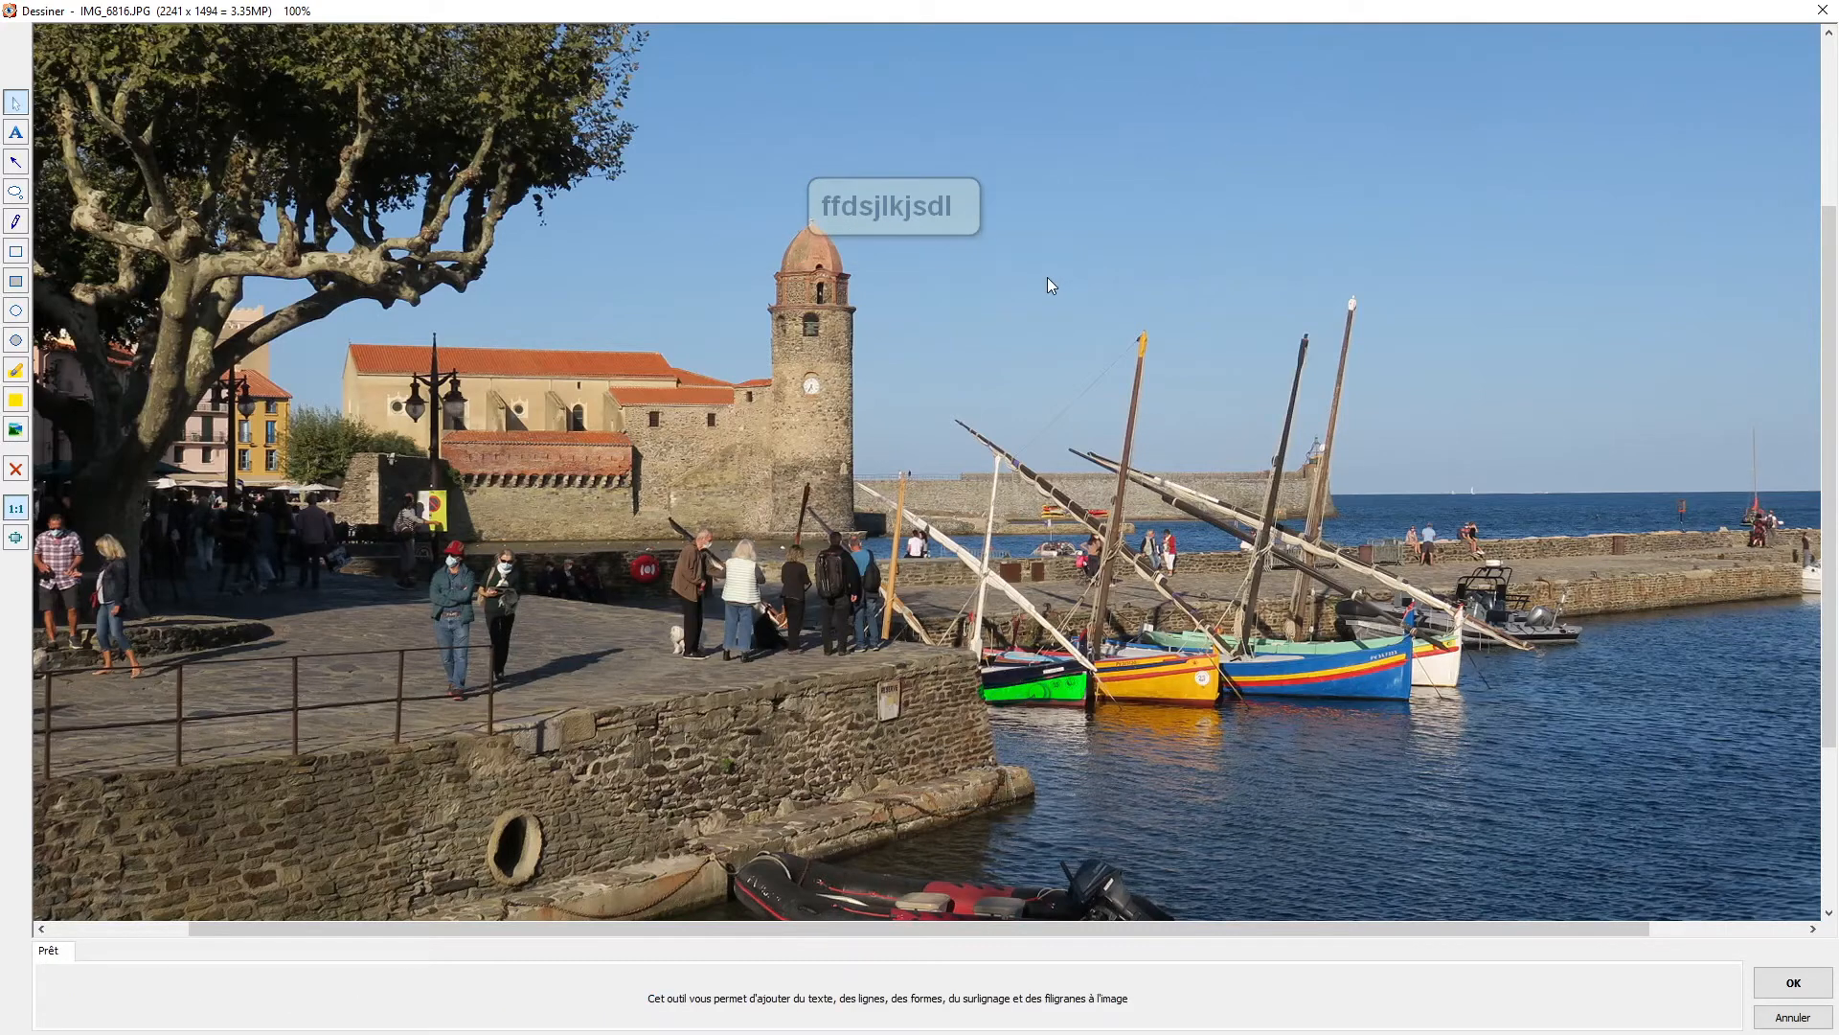
Move the text box over the boat masts and increase its opacity.
drag(934, 226, 1353, 411)
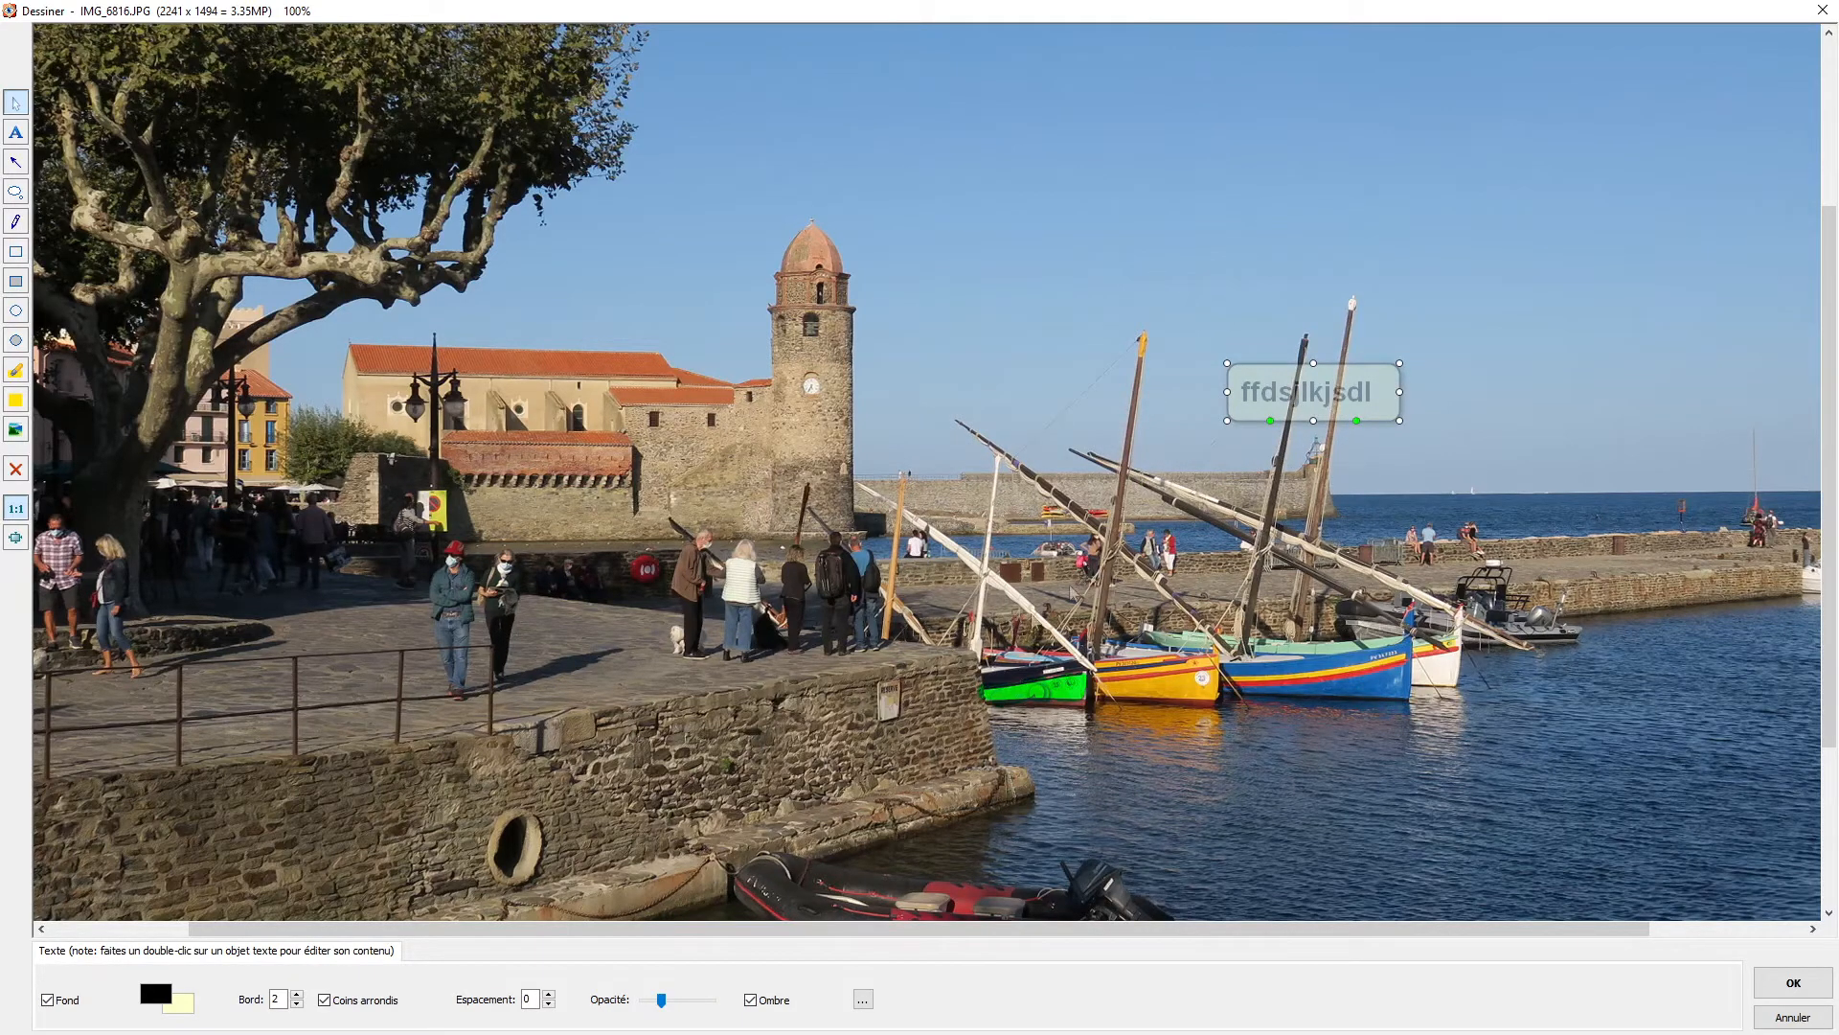
mouse_move(663, 1002)
mouse_down()
mouse_move(742, 1023)
mouse_move(597, 1010)
mouse_move(698, 1003)
mouse_up()
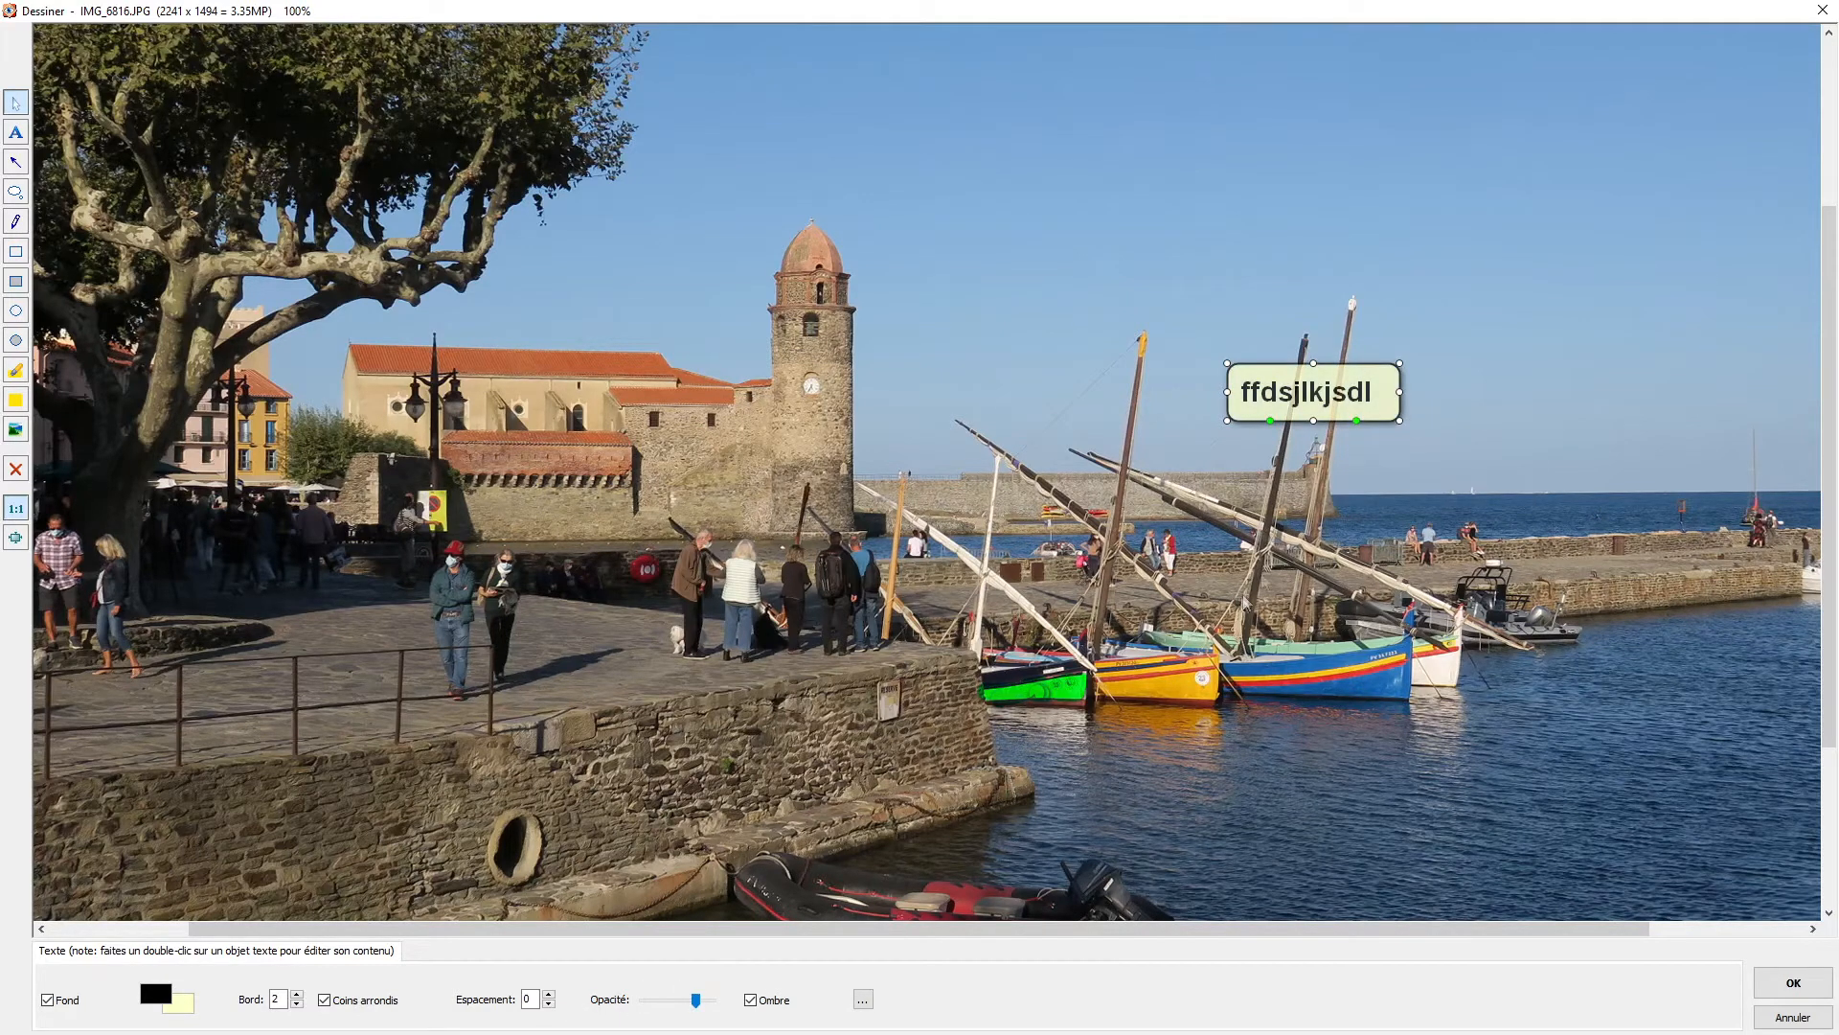
Move the text box onto the water below the boats, lower its opacity slightly, and leave the drawing tool without applying.
drag(1312, 388, 1372, 824)
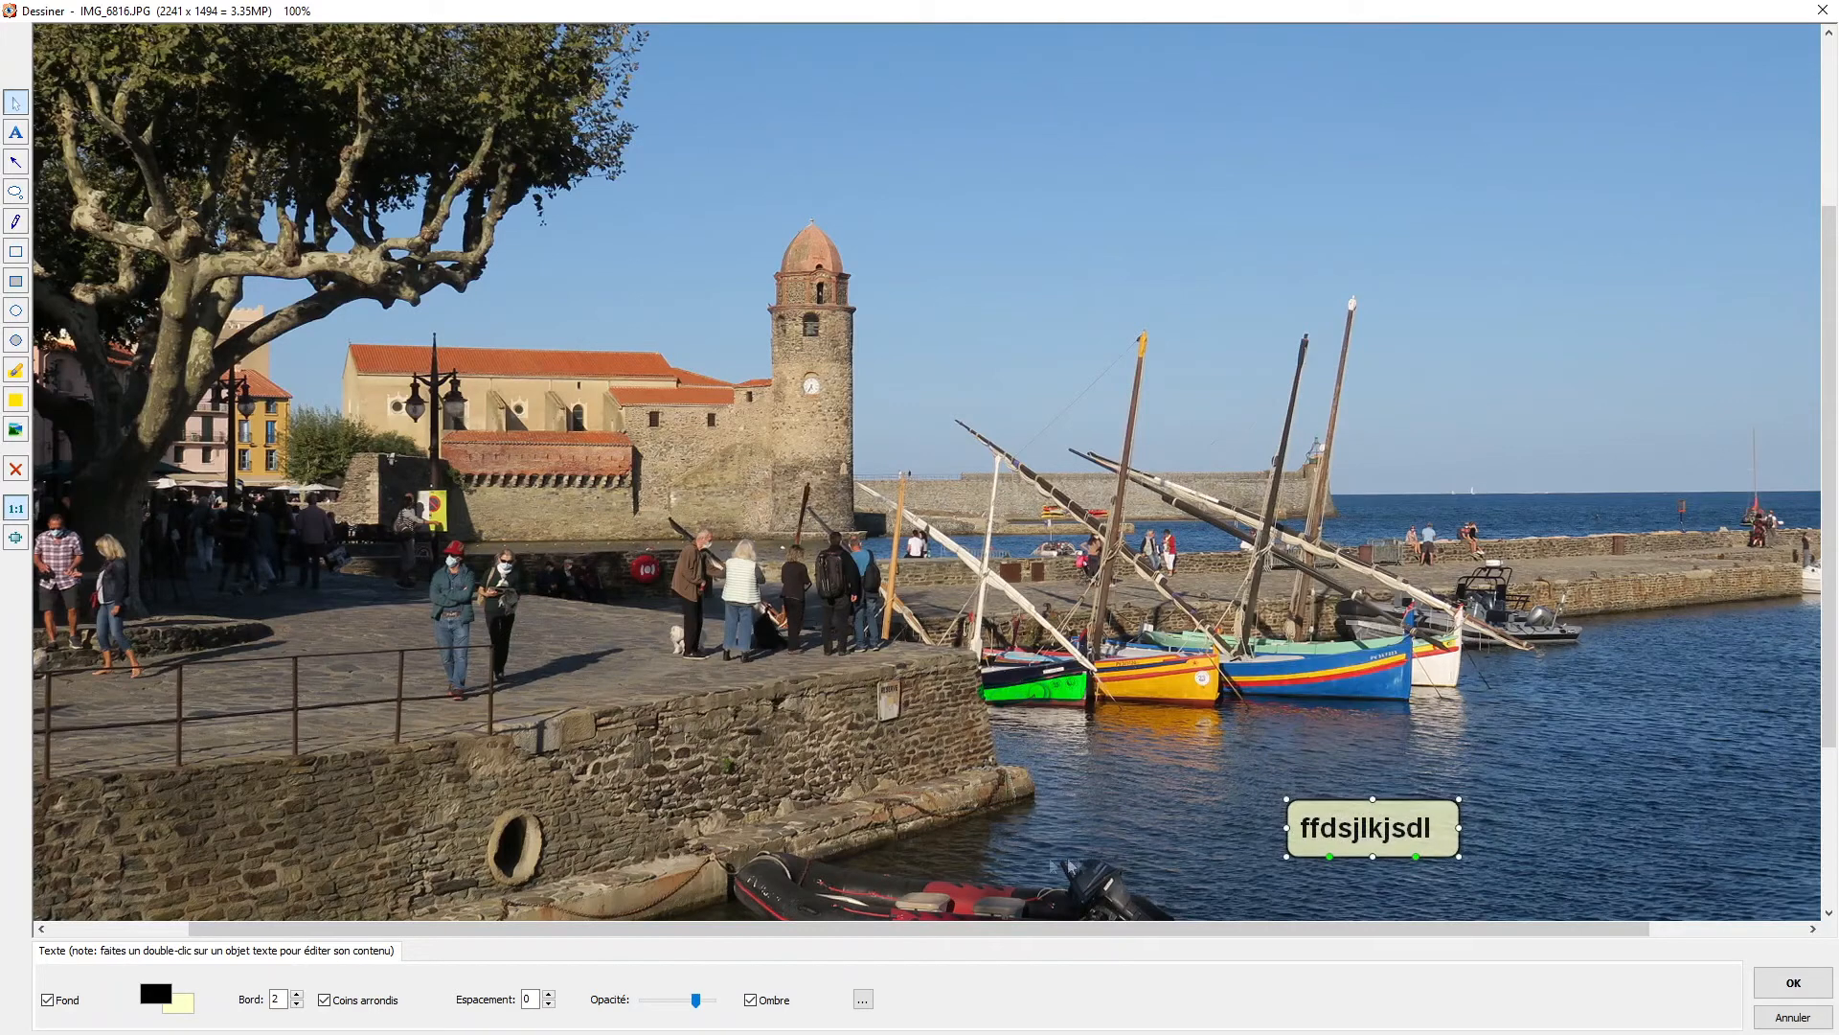
mouse_move(692, 1006)
mouse_down()
mouse_move(650, 1014)
mouse_move(692, 1013)
mouse_up()
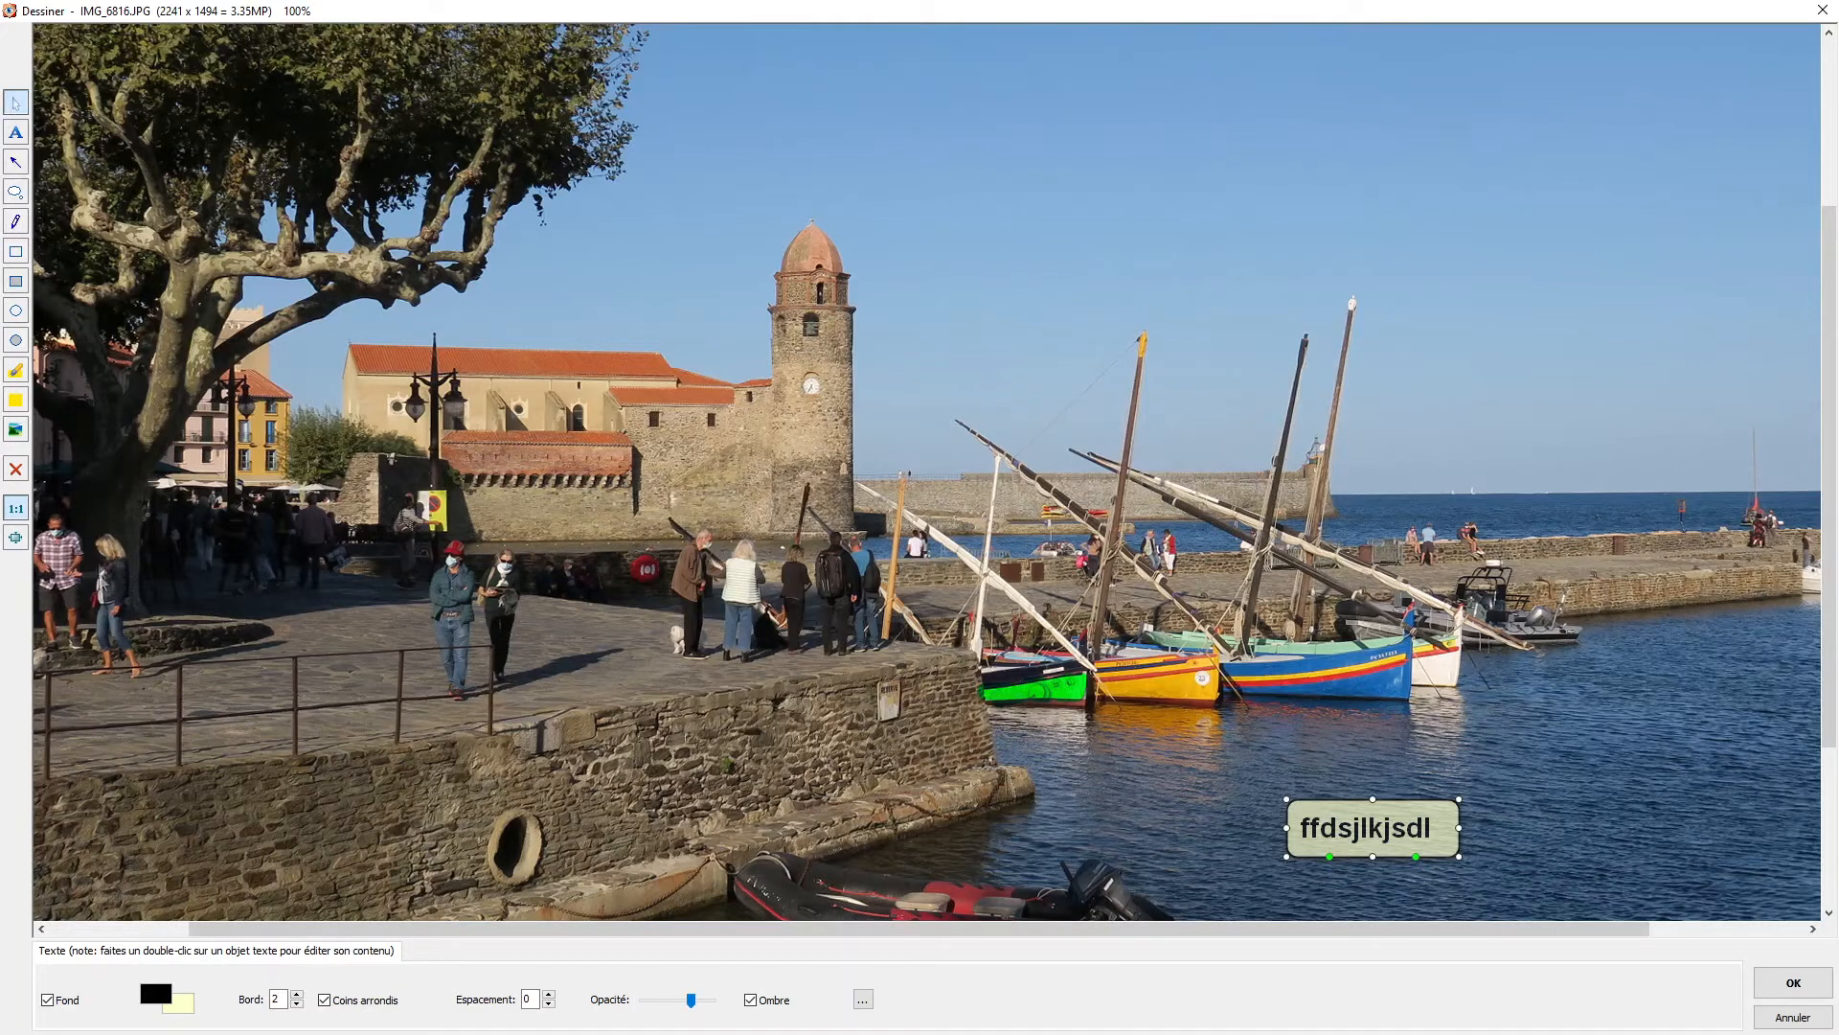
click(1792, 1017)
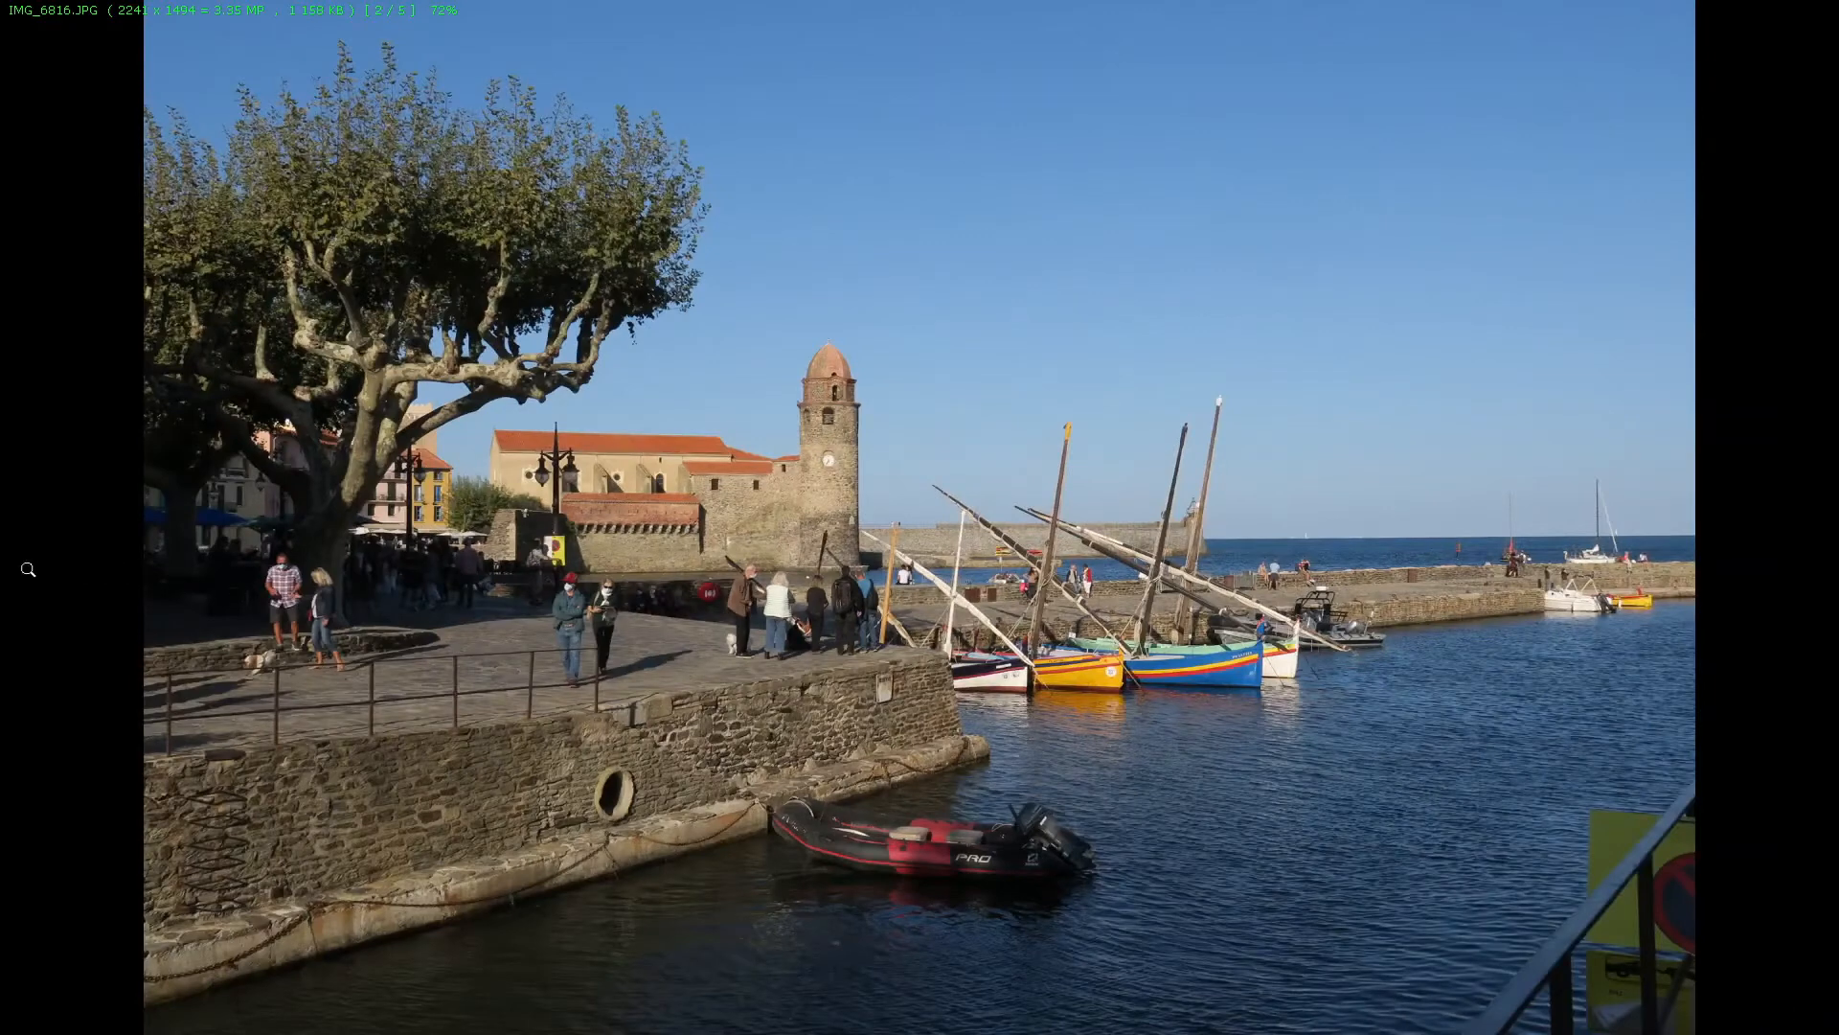
Use Clone and Repair in repair mode at size 23 to remove the man in the checked shirt and his dog.
mouse_move(8, 425)
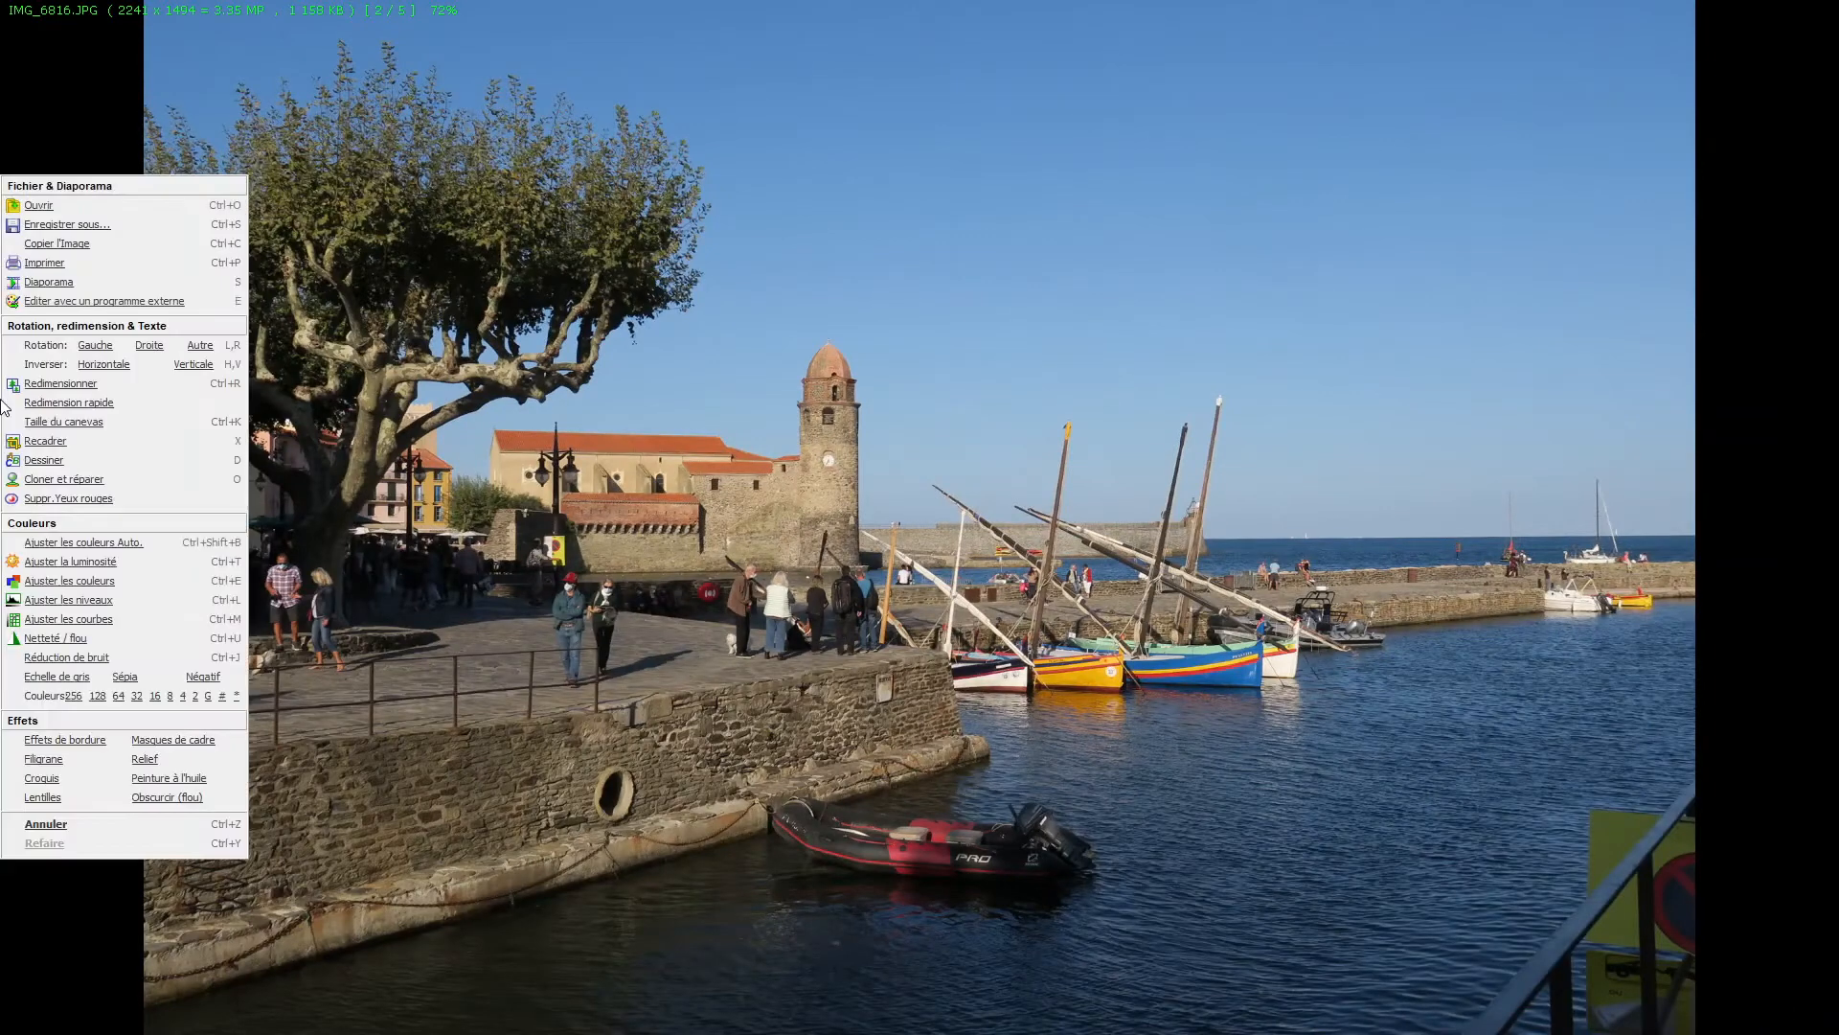
click(34, 481)
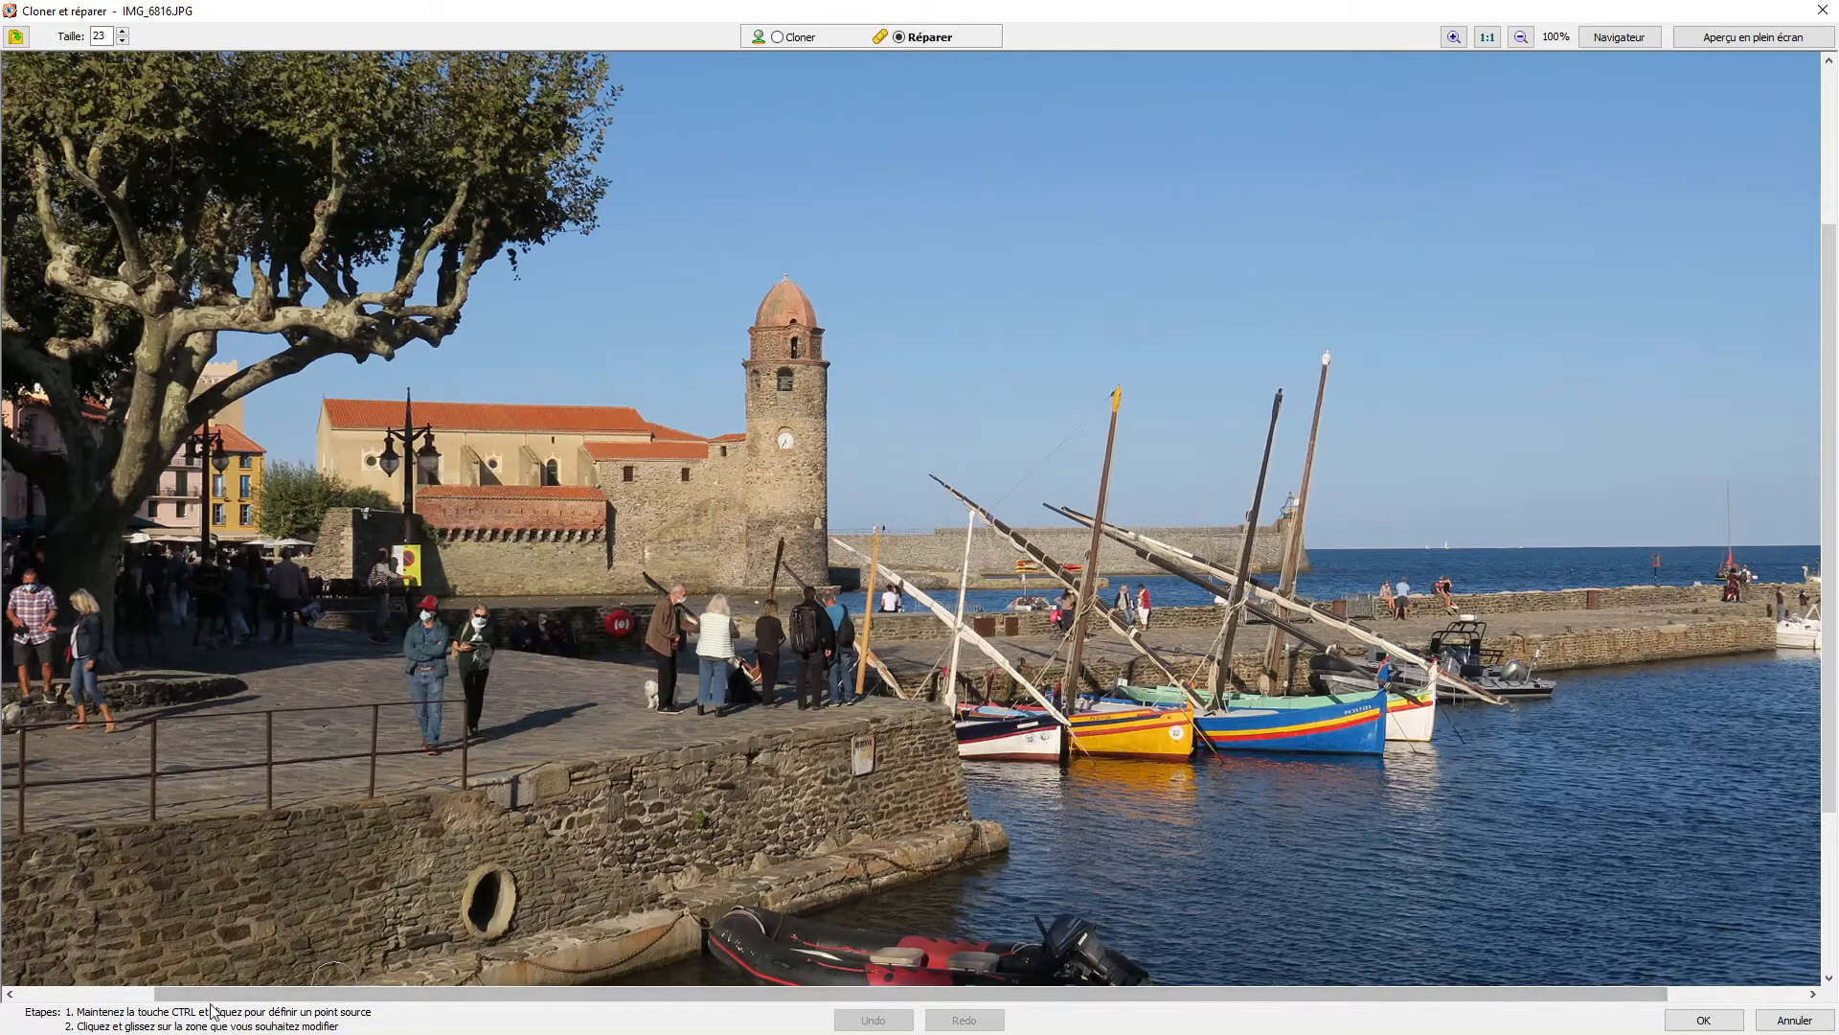
drag(191, 997, 53, 997)
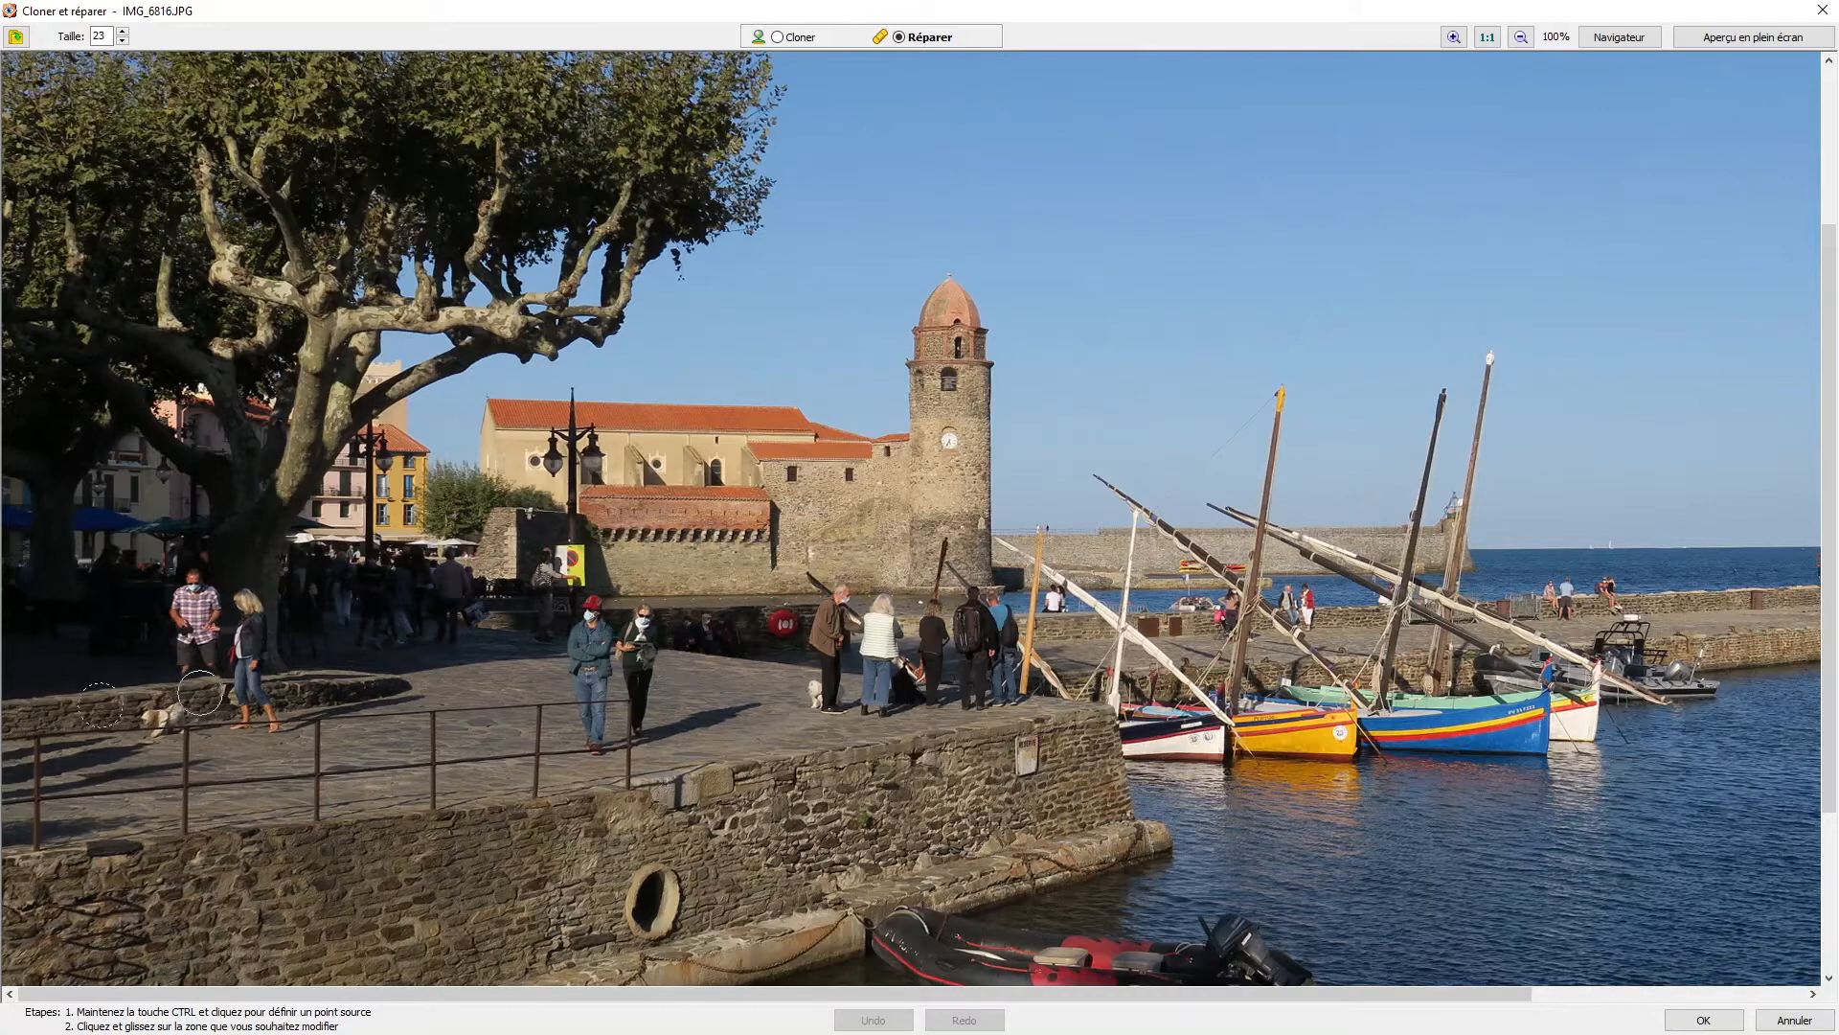
mouse_move(195, 707)
mouse_down()
mouse_move(149, 710)
mouse_move(191, 680)
mouse_move(198, 596)
mouse_move(200, 636)
mouse_move(147, 628)
mouse_up()
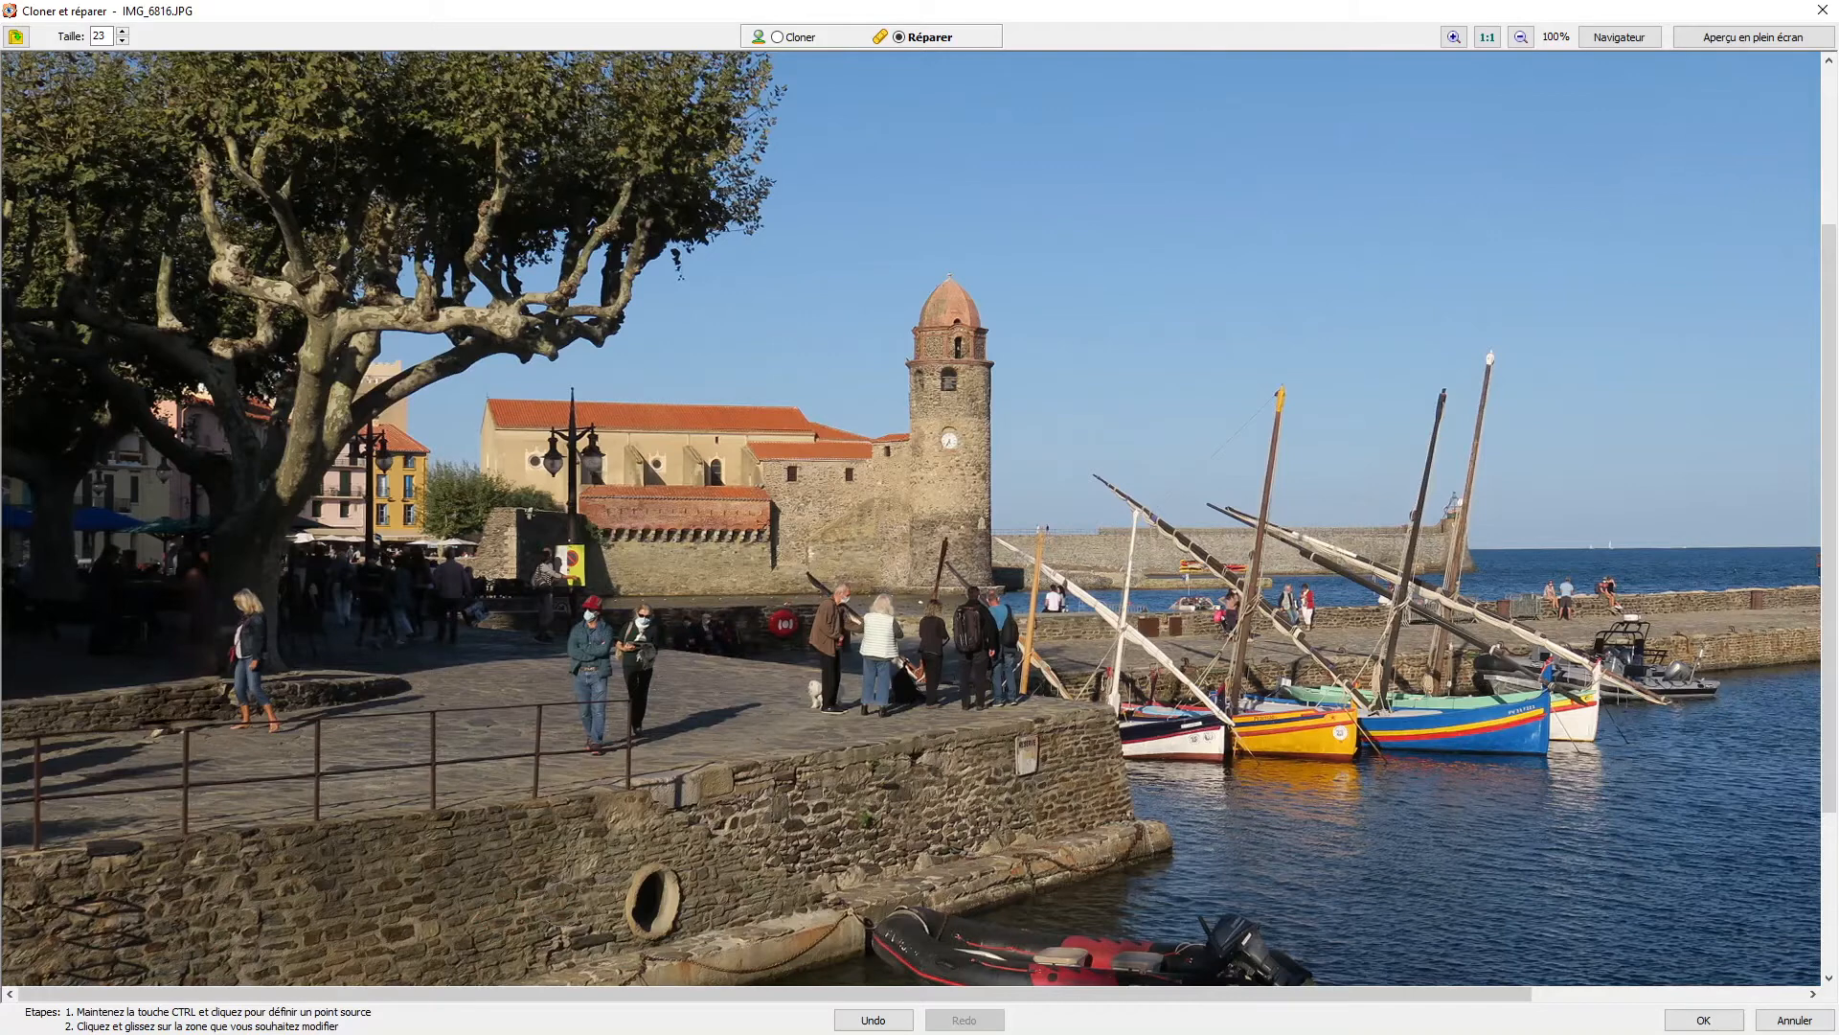
Repair the round hole and nearby patches of the quay's stone wall, and quit the repair tool discarding all changes.
mouse_move(632, 896)
mouse_down()
mouse_move(628, 924)
mouse_move(652, 882)
mouse_move(654, 918)
mouse_move(682, 905)
mouse_move(671, 871)
mouse_move(603, 900)
mouse_move(556, 891)
mouse_move(663, 891)
mouse_move(675, 910)
mouse_move(623, 905)
mouse_move(652, 872)
mouse_move(680, 915)
mouse_move(670, 901)
mouse_up()
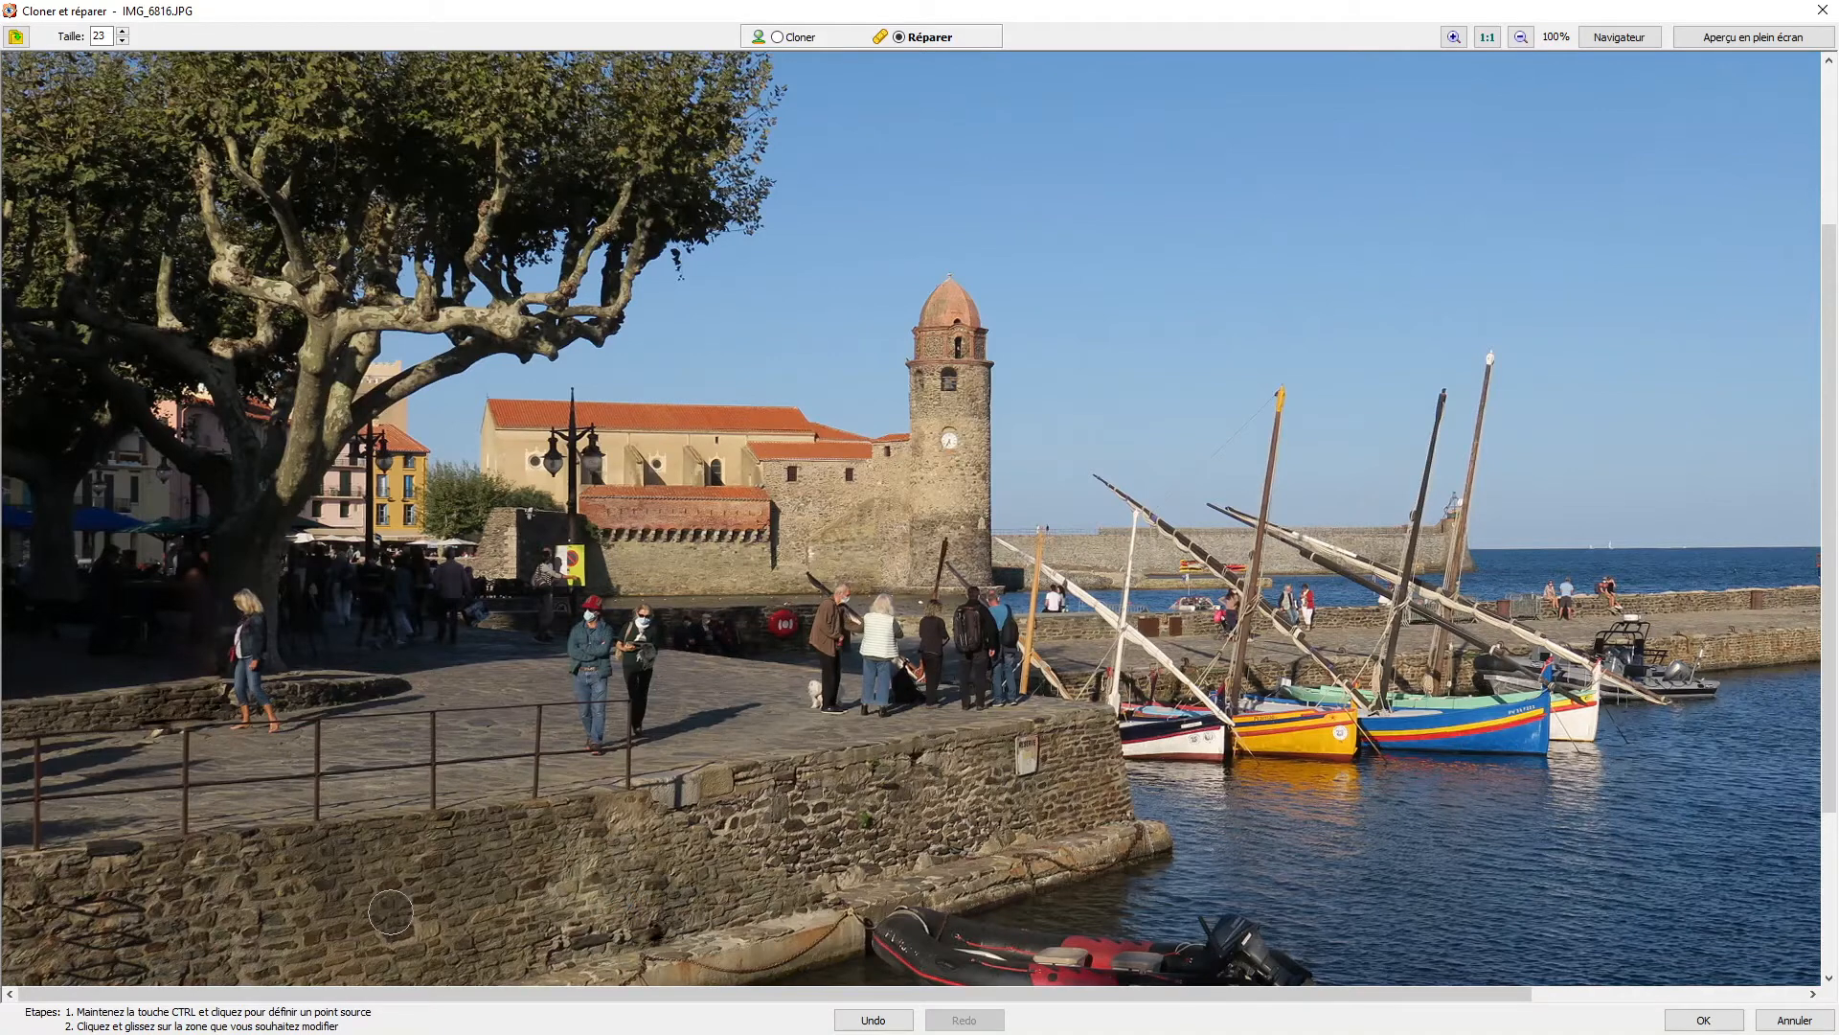
drag(393, 910, 406, 890)
drag(699, 843, 728, 836)
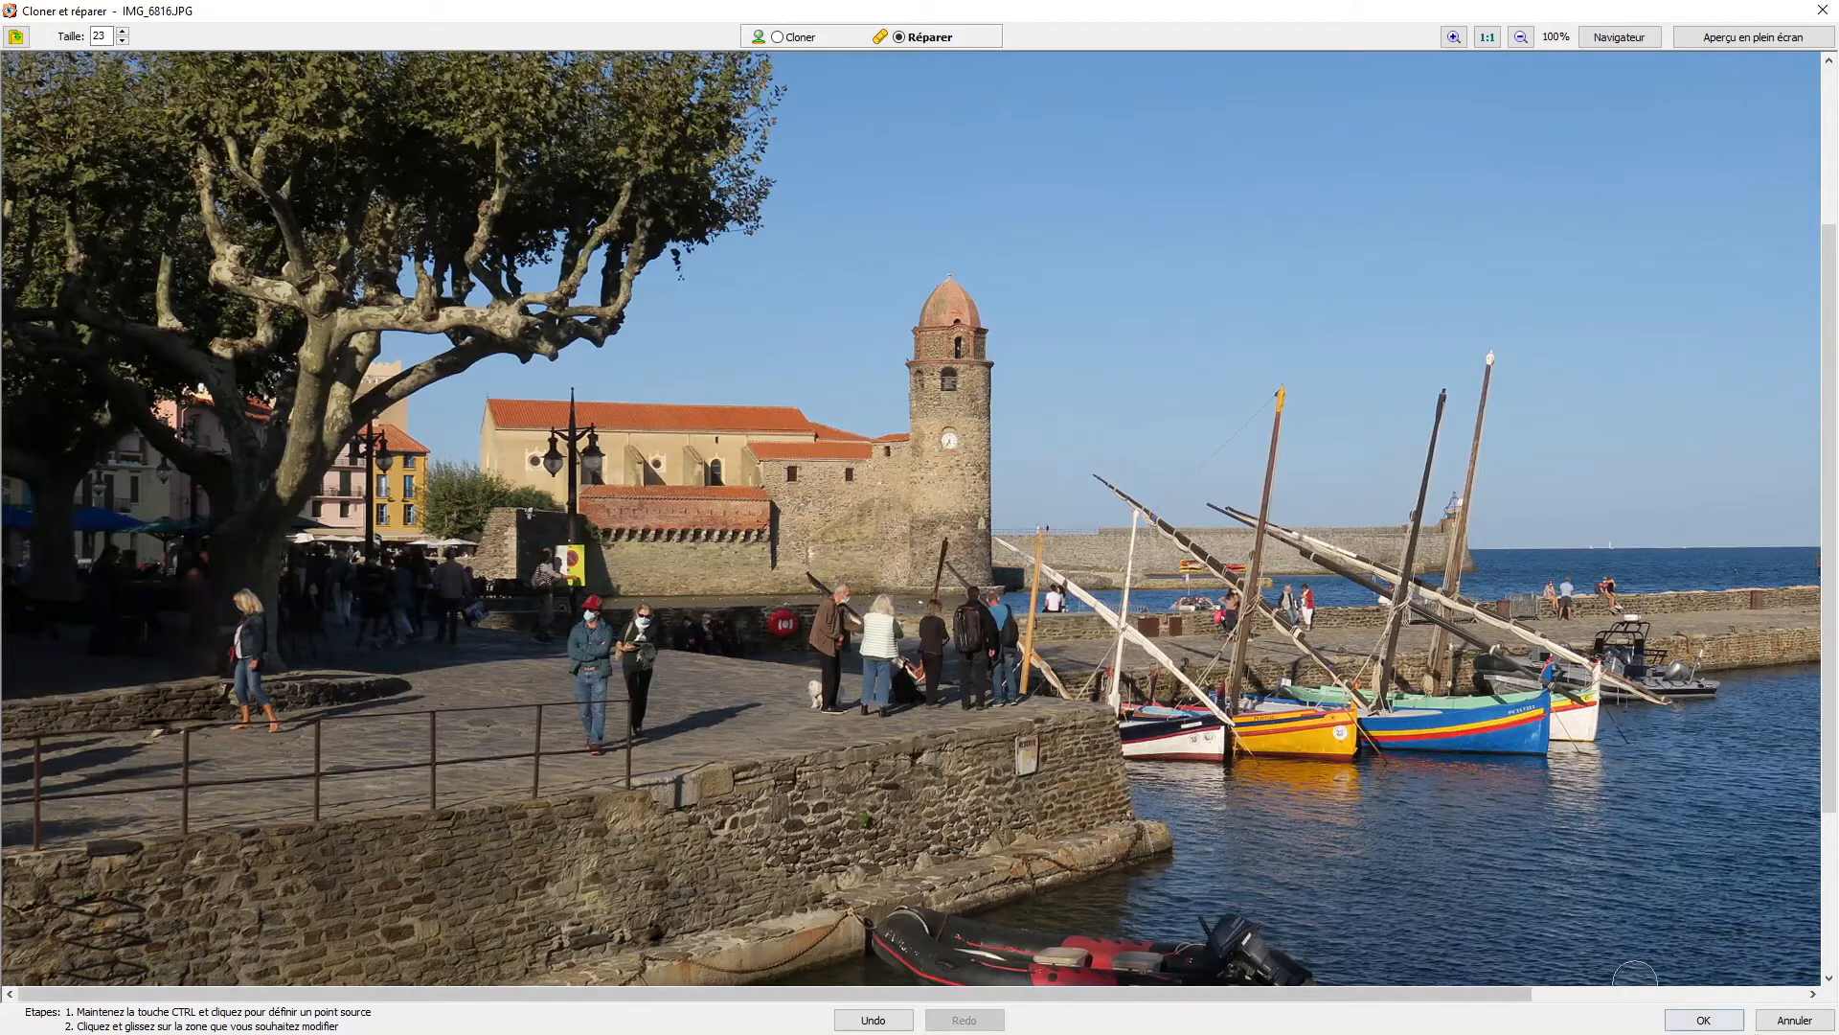
click(1797, 1022)
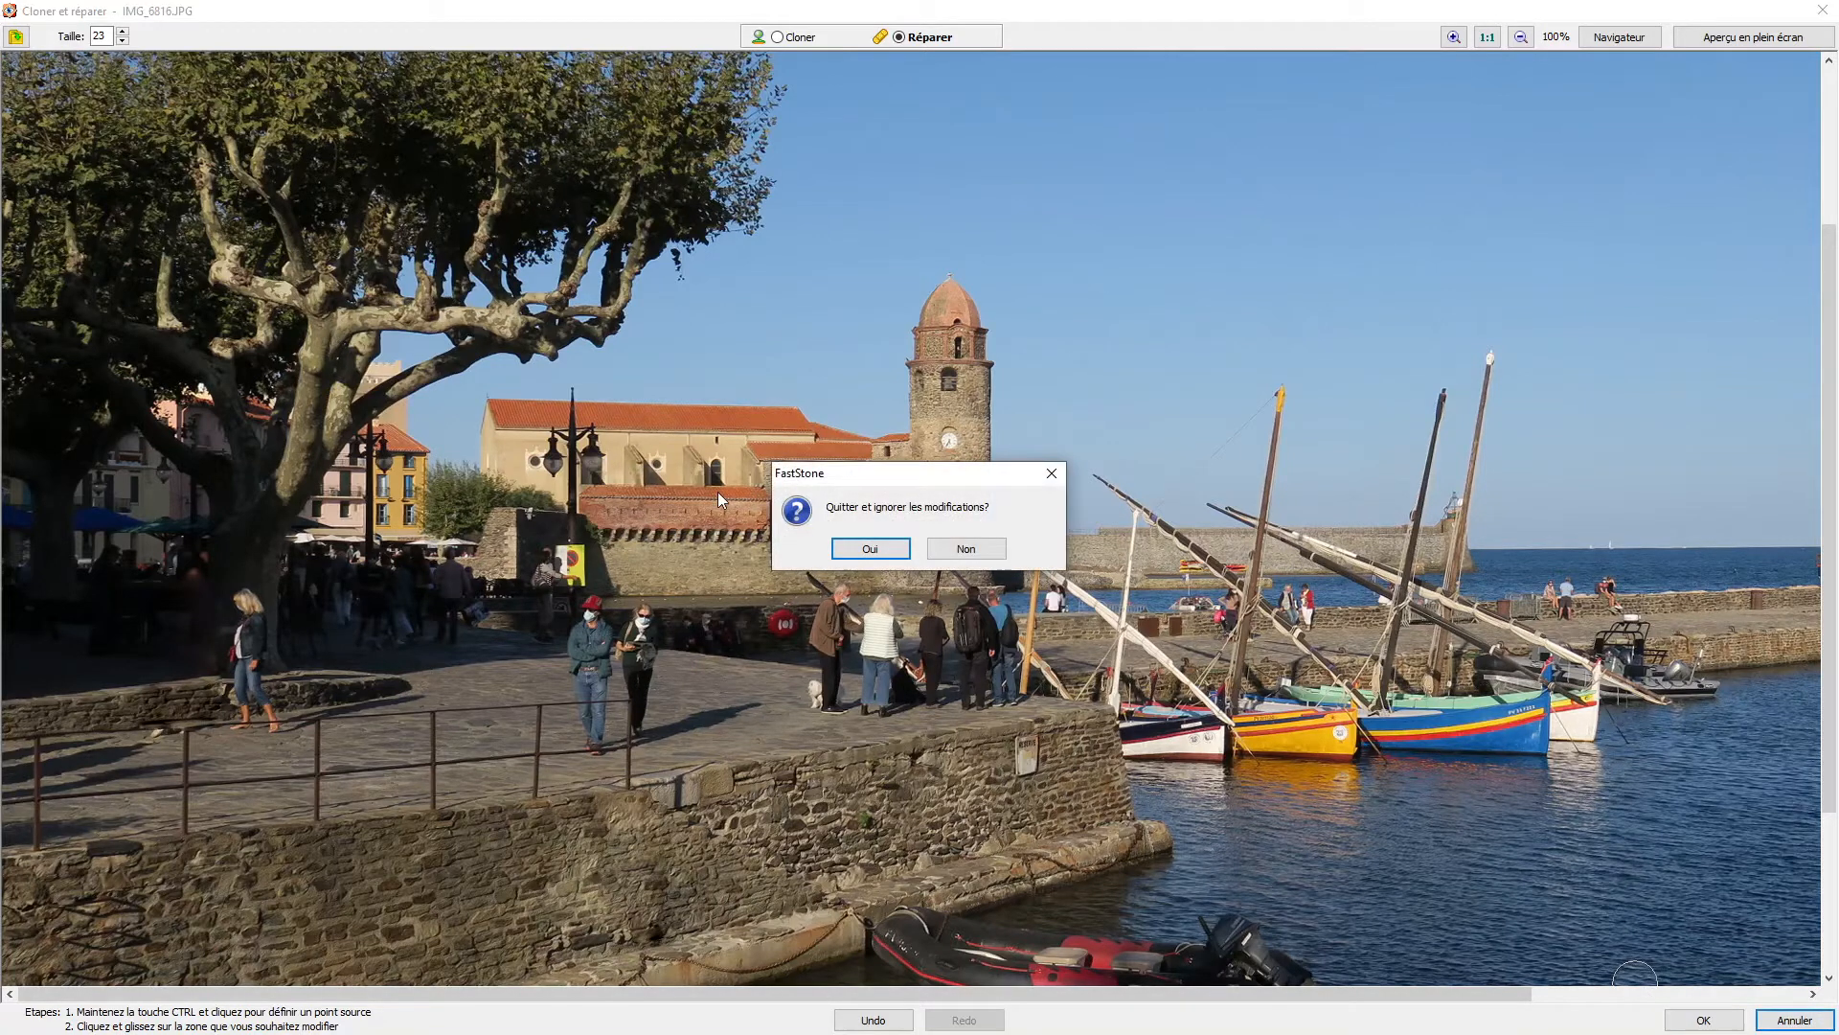
click(870, 549)
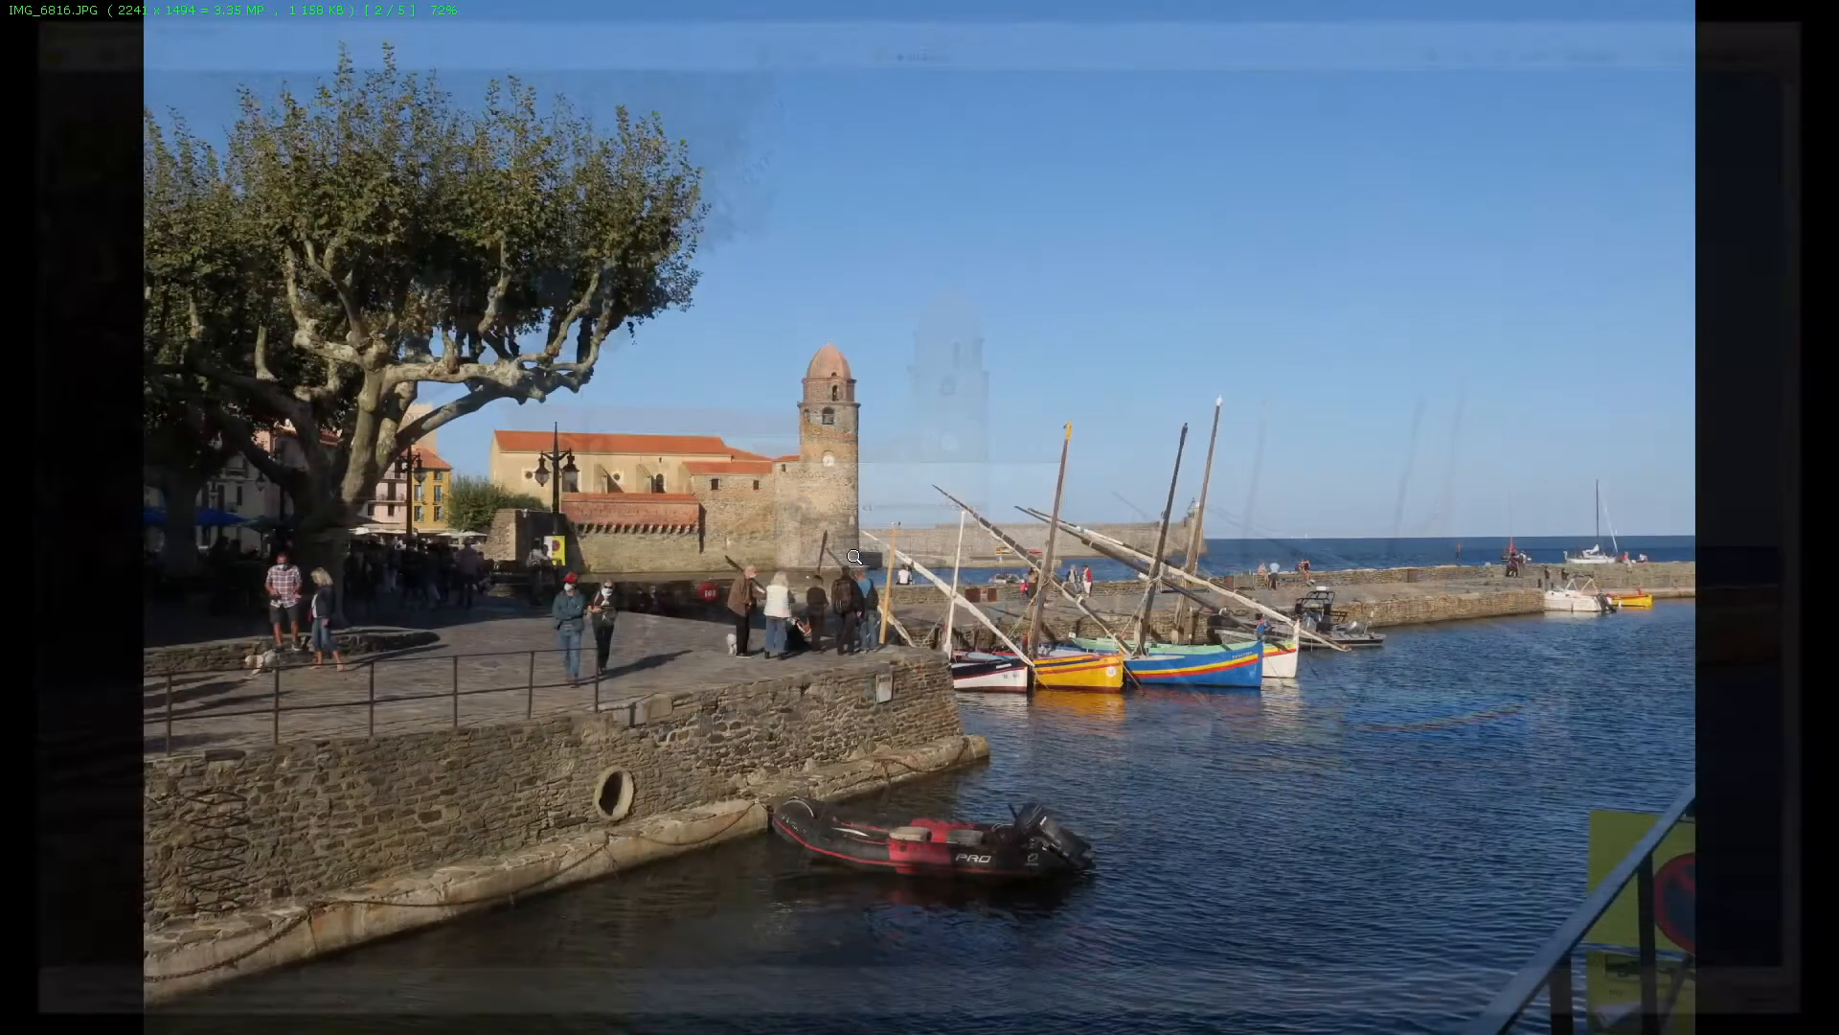
Start a levels adjustment of the photo and lower the RGB white input level to 225.
mouse_move(5, 551)
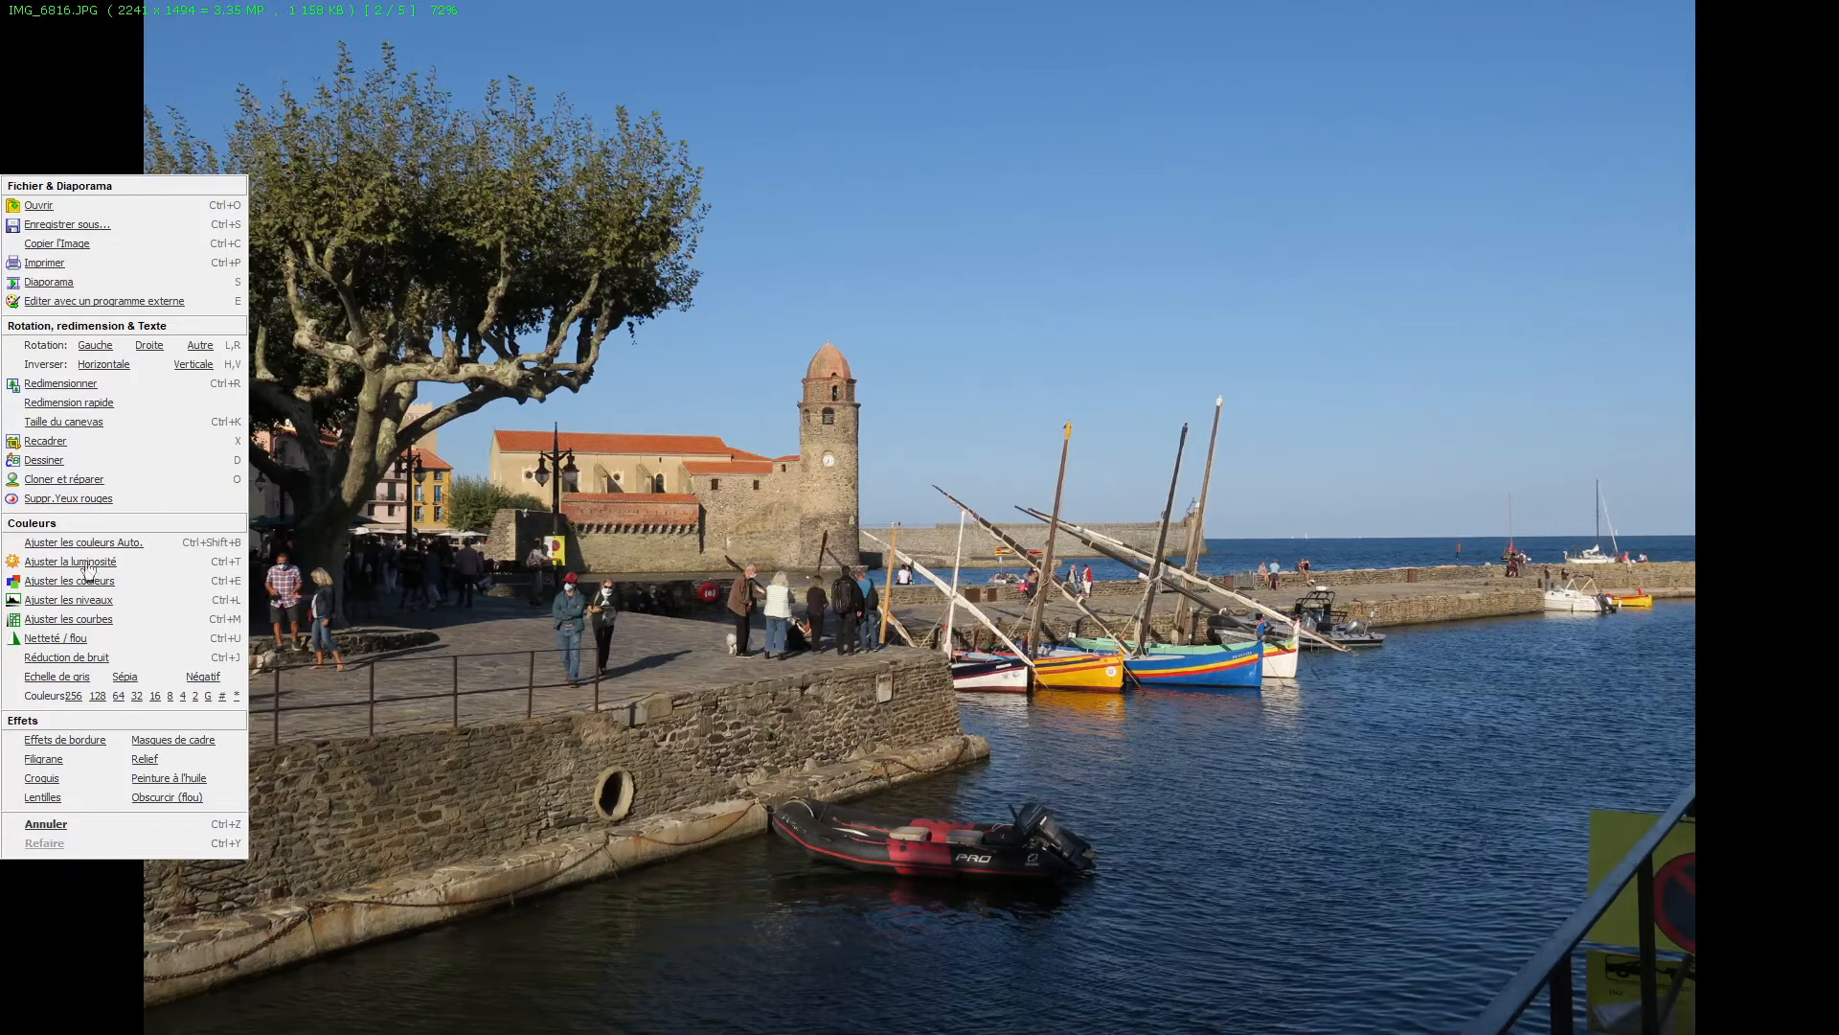
mouse_move(7, 455)
click(55, 602)
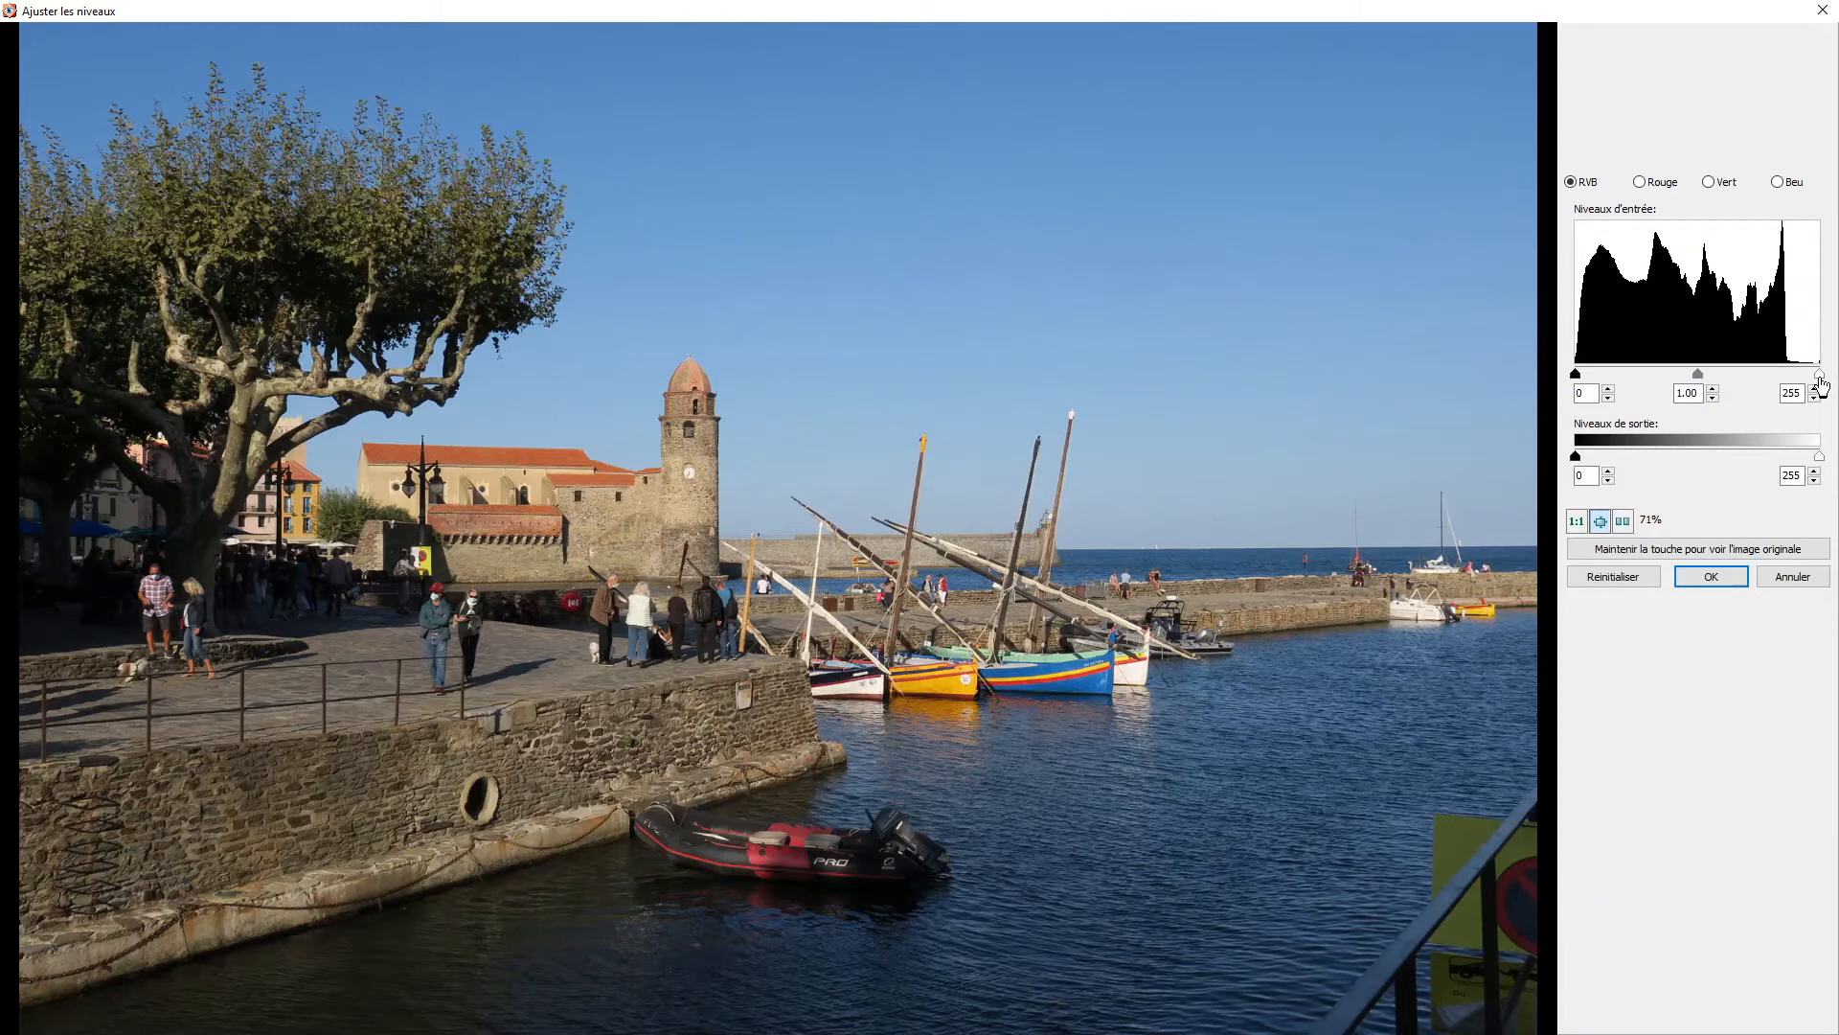
drag(1821, 384, 1796, 379)
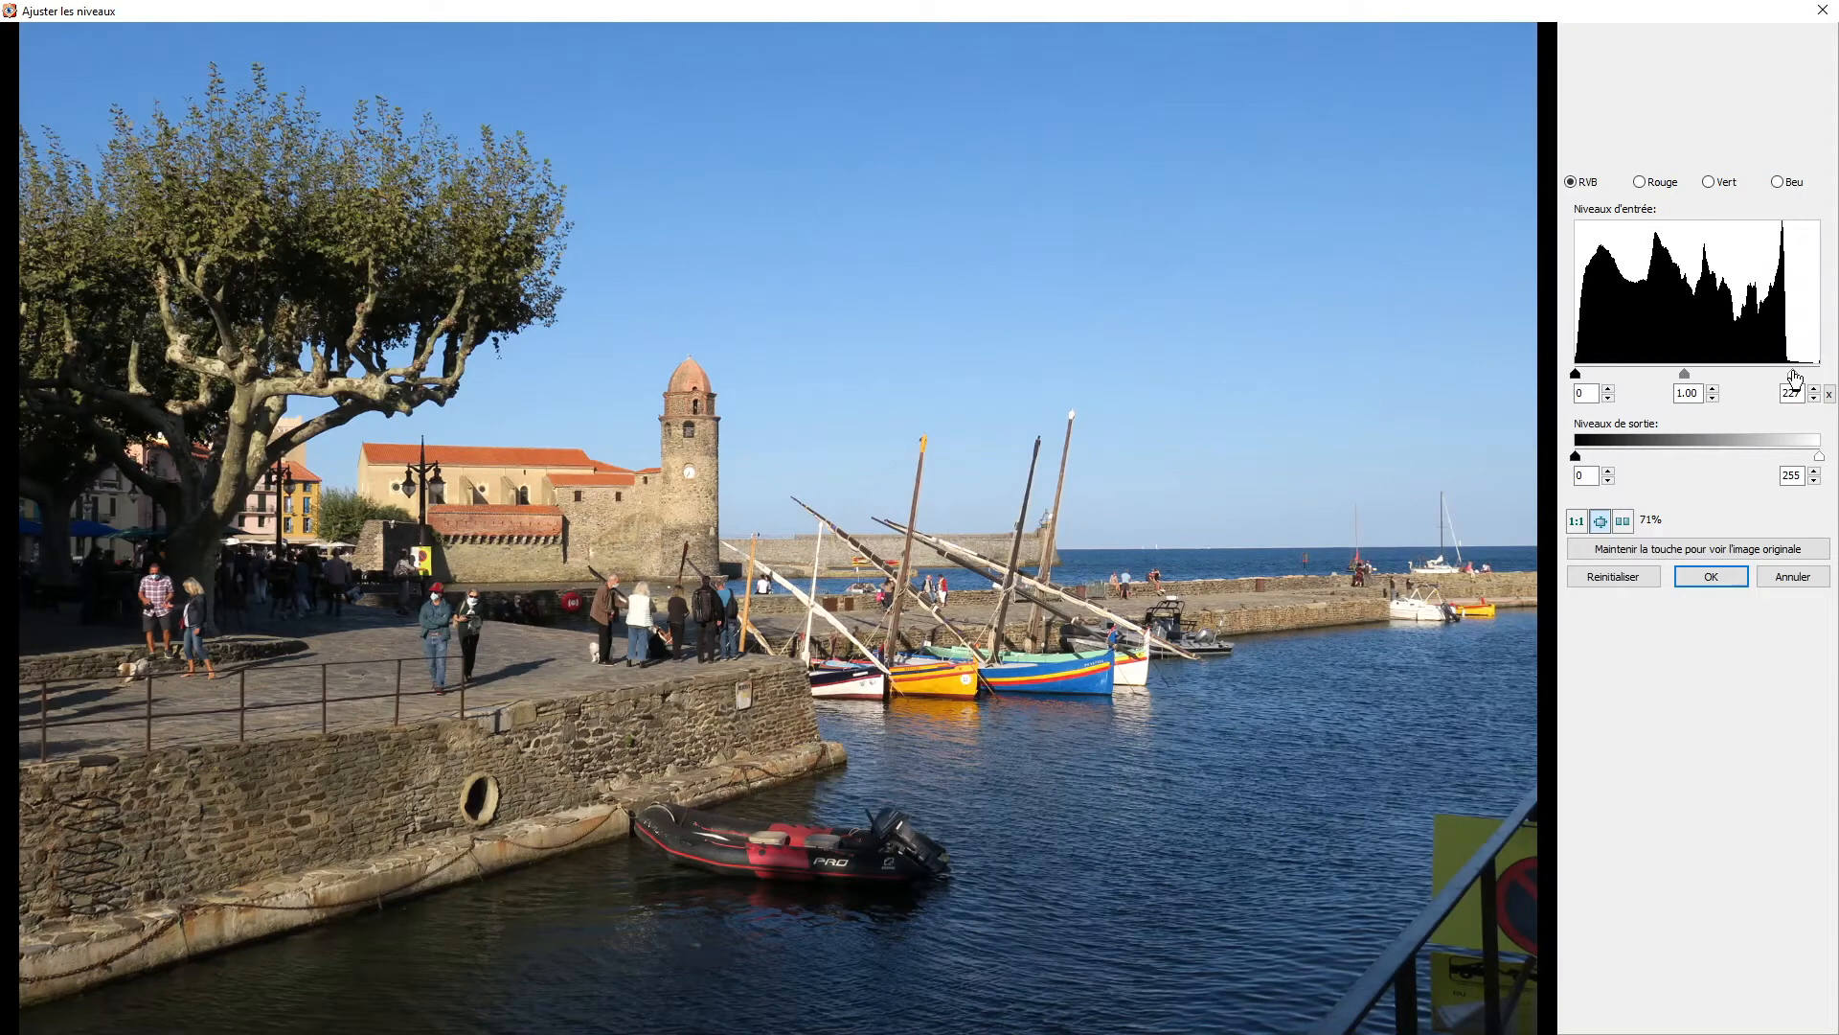
drag(1796, 378, 1794, 378)
Darken the midtones slightly in the levels, reset all levels to their defaults, and close the adjustment.
click(1683, 374)
mouse_move(1683, 374)
mouse_down()
mouse_move(1642, 383)
mouse_move(1715, 383)
mouse_move(1692, 386)
mouse_up()
double_click(1692, 388)
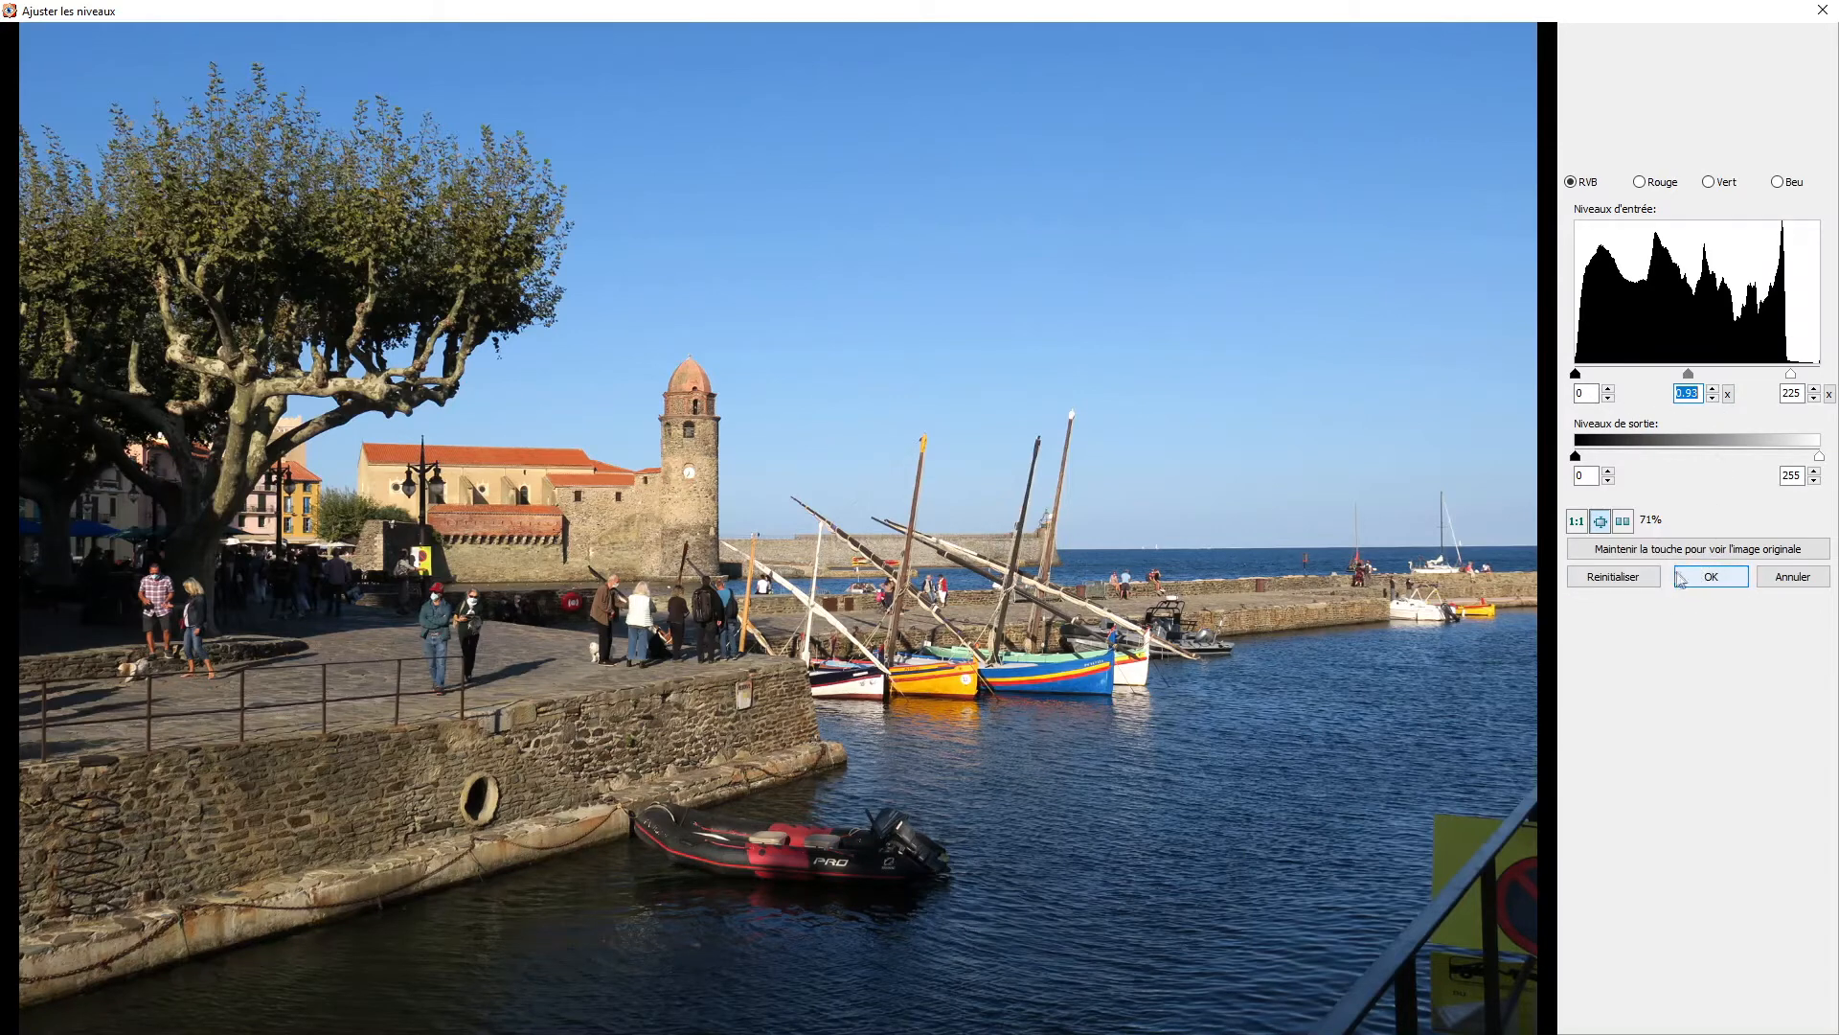
click(1626, 584)
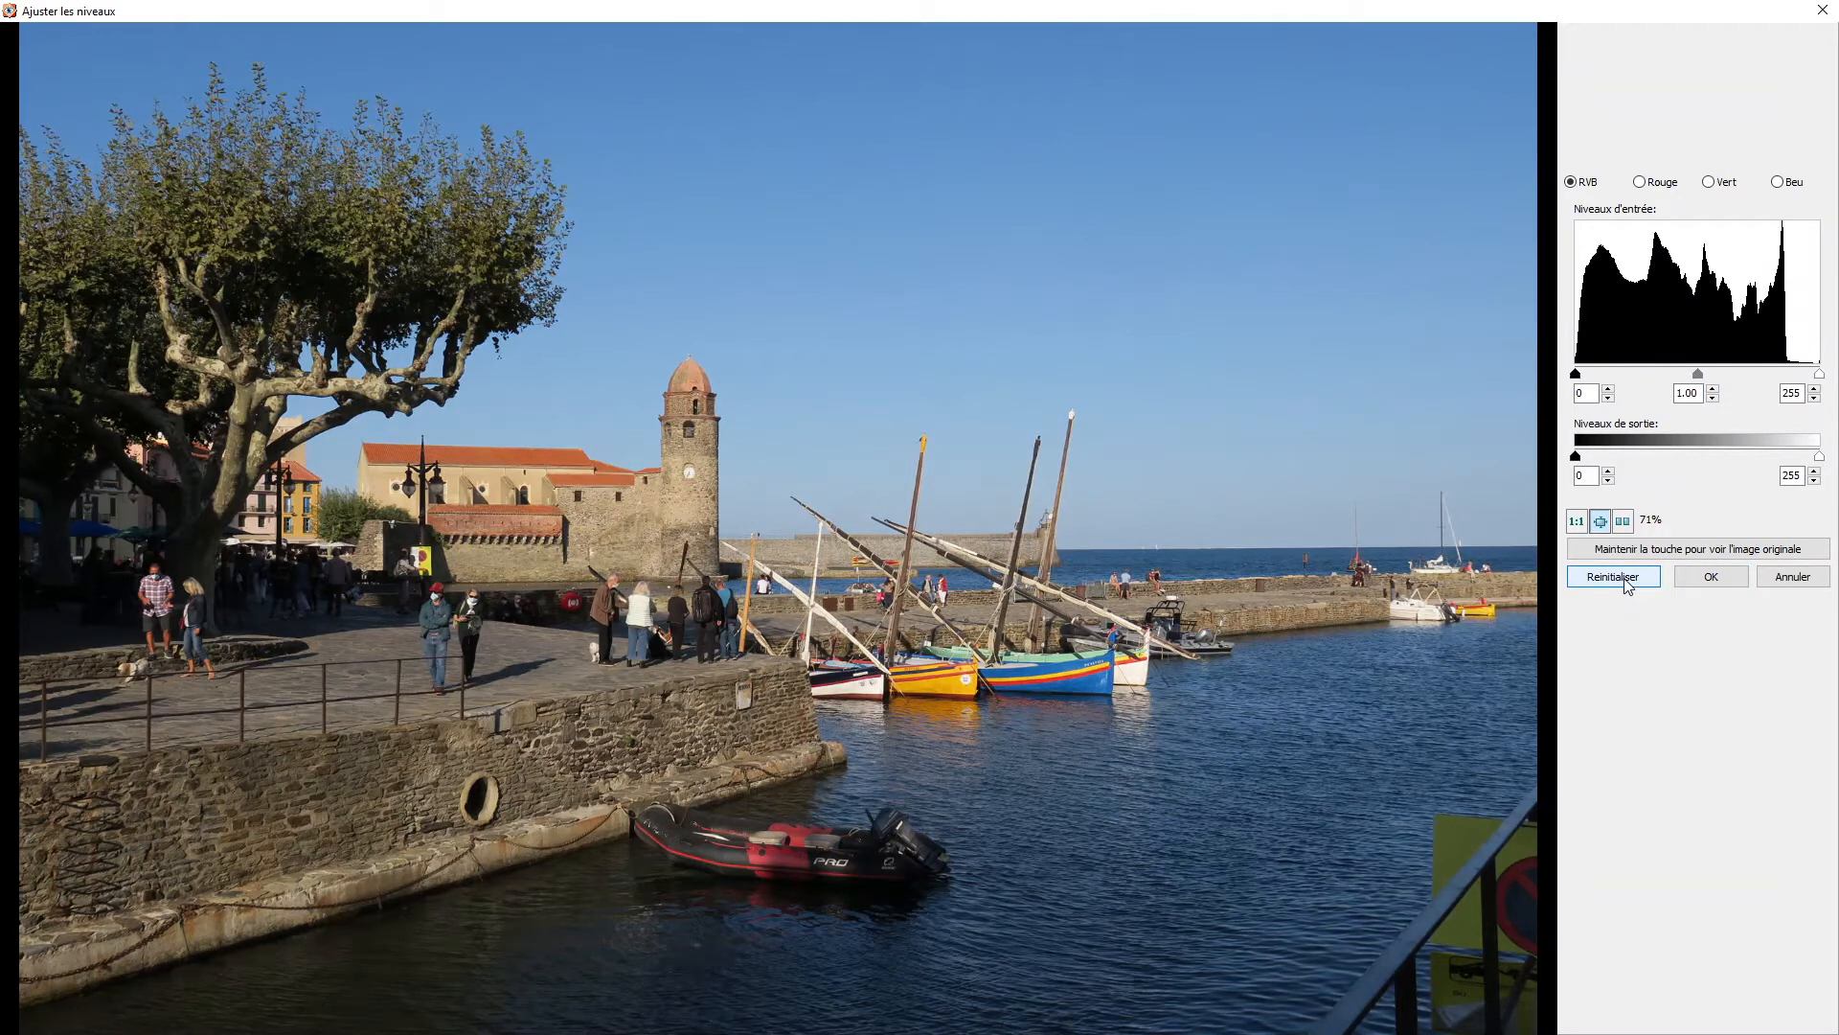
click(1713, 582)
Start the brightness adjustment, raise the dark tones to 21, and compare the result with the original image.
mouse_move(8, 518)
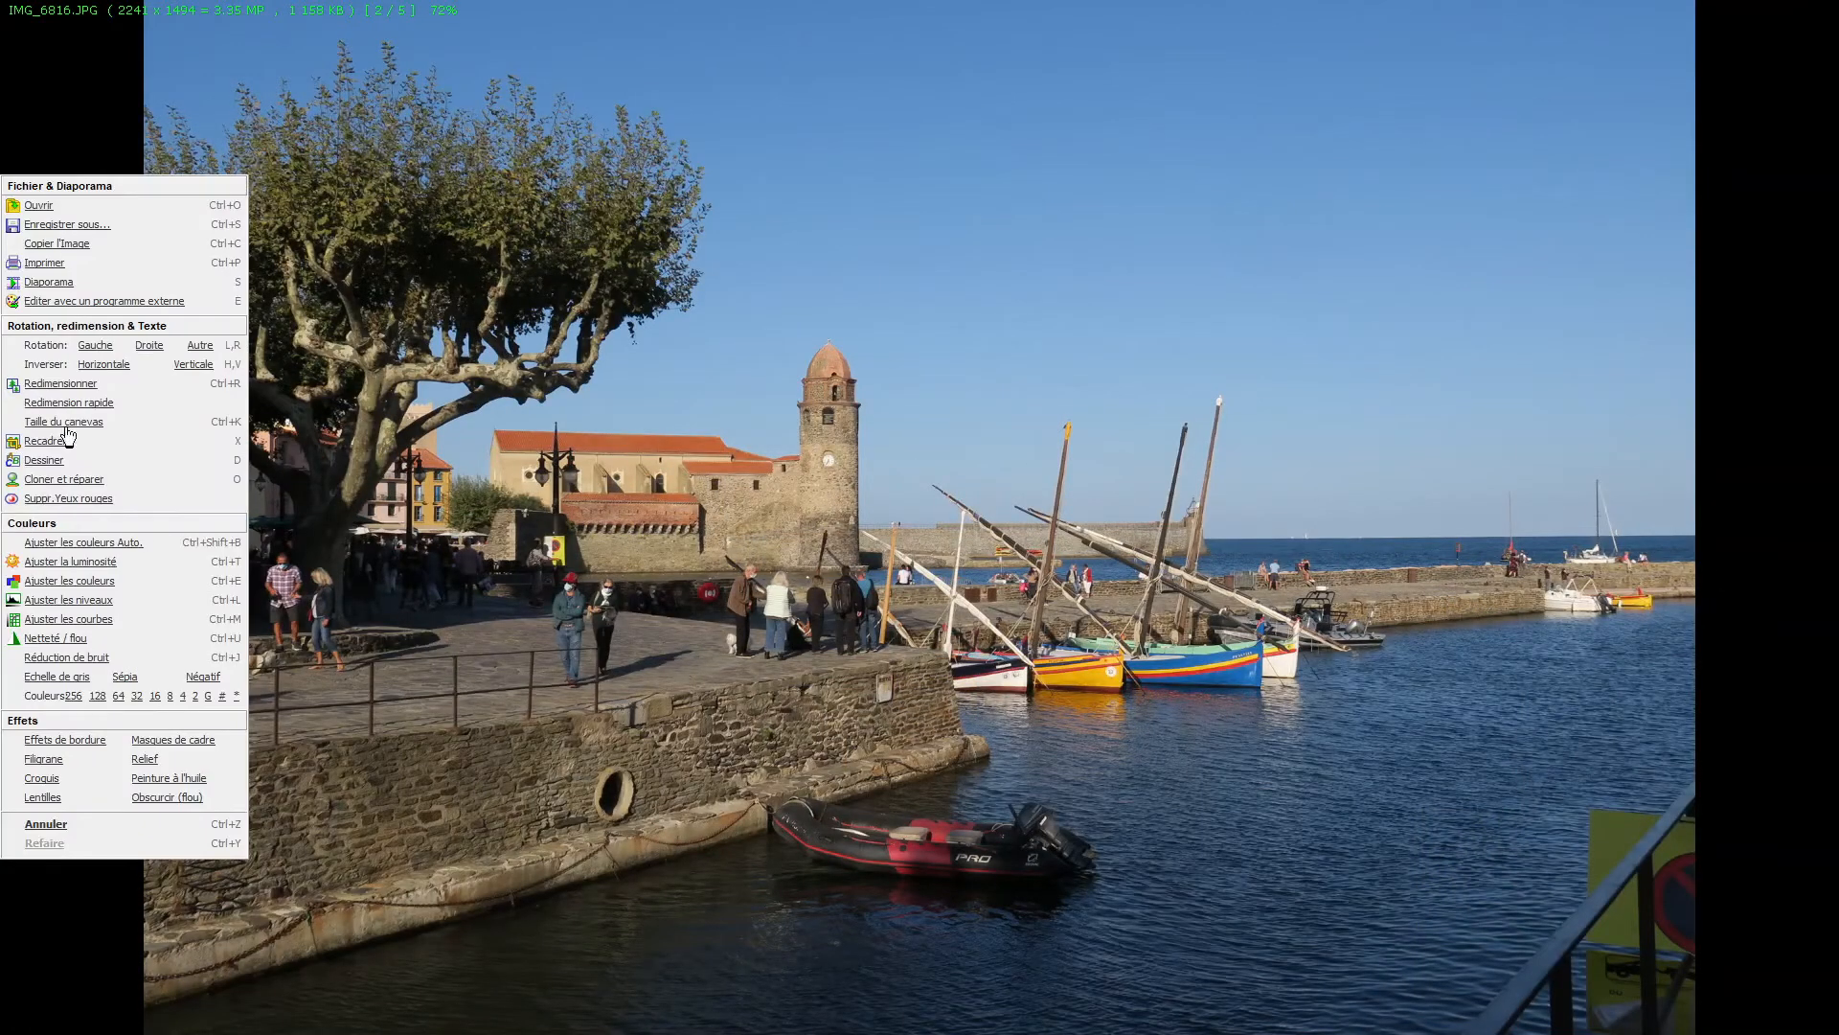
click(50, 563)
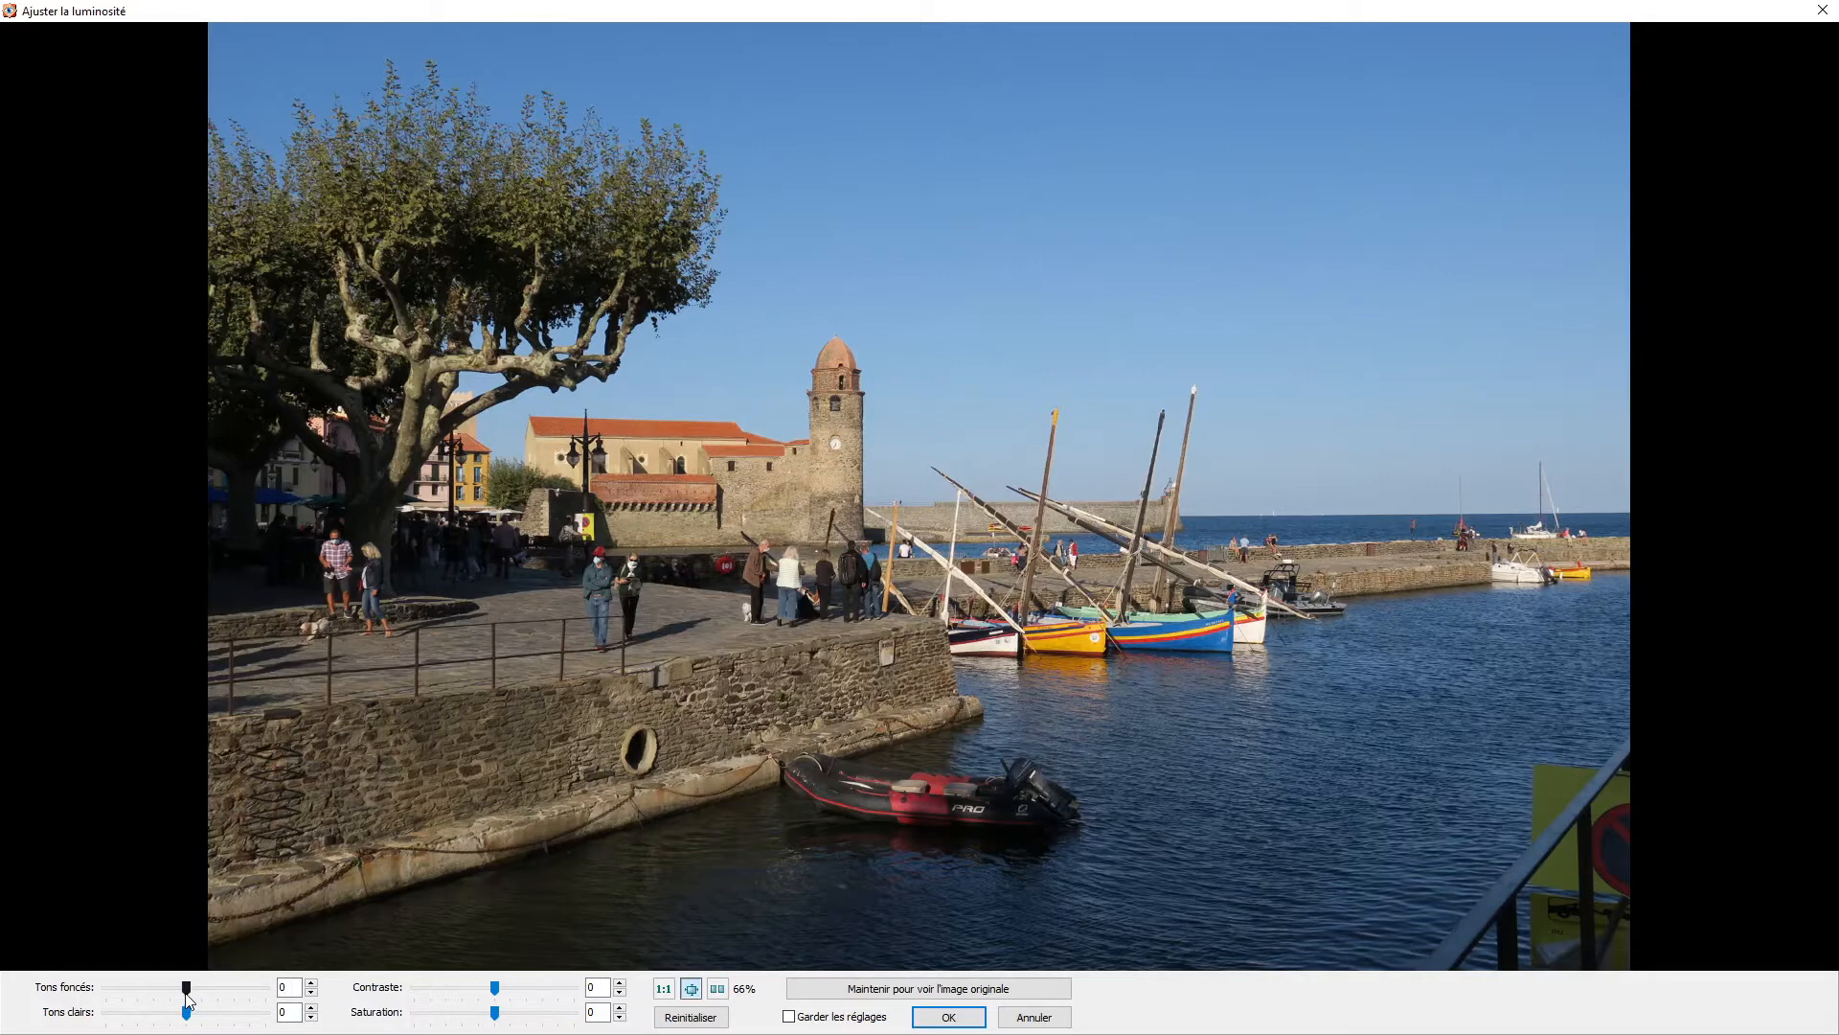
mouse_move(187, 988)
mouse_down()
mouse_move(264, 1003)
mouse_move(100, 991)
mouse_move(204, 987)
mouse_up()
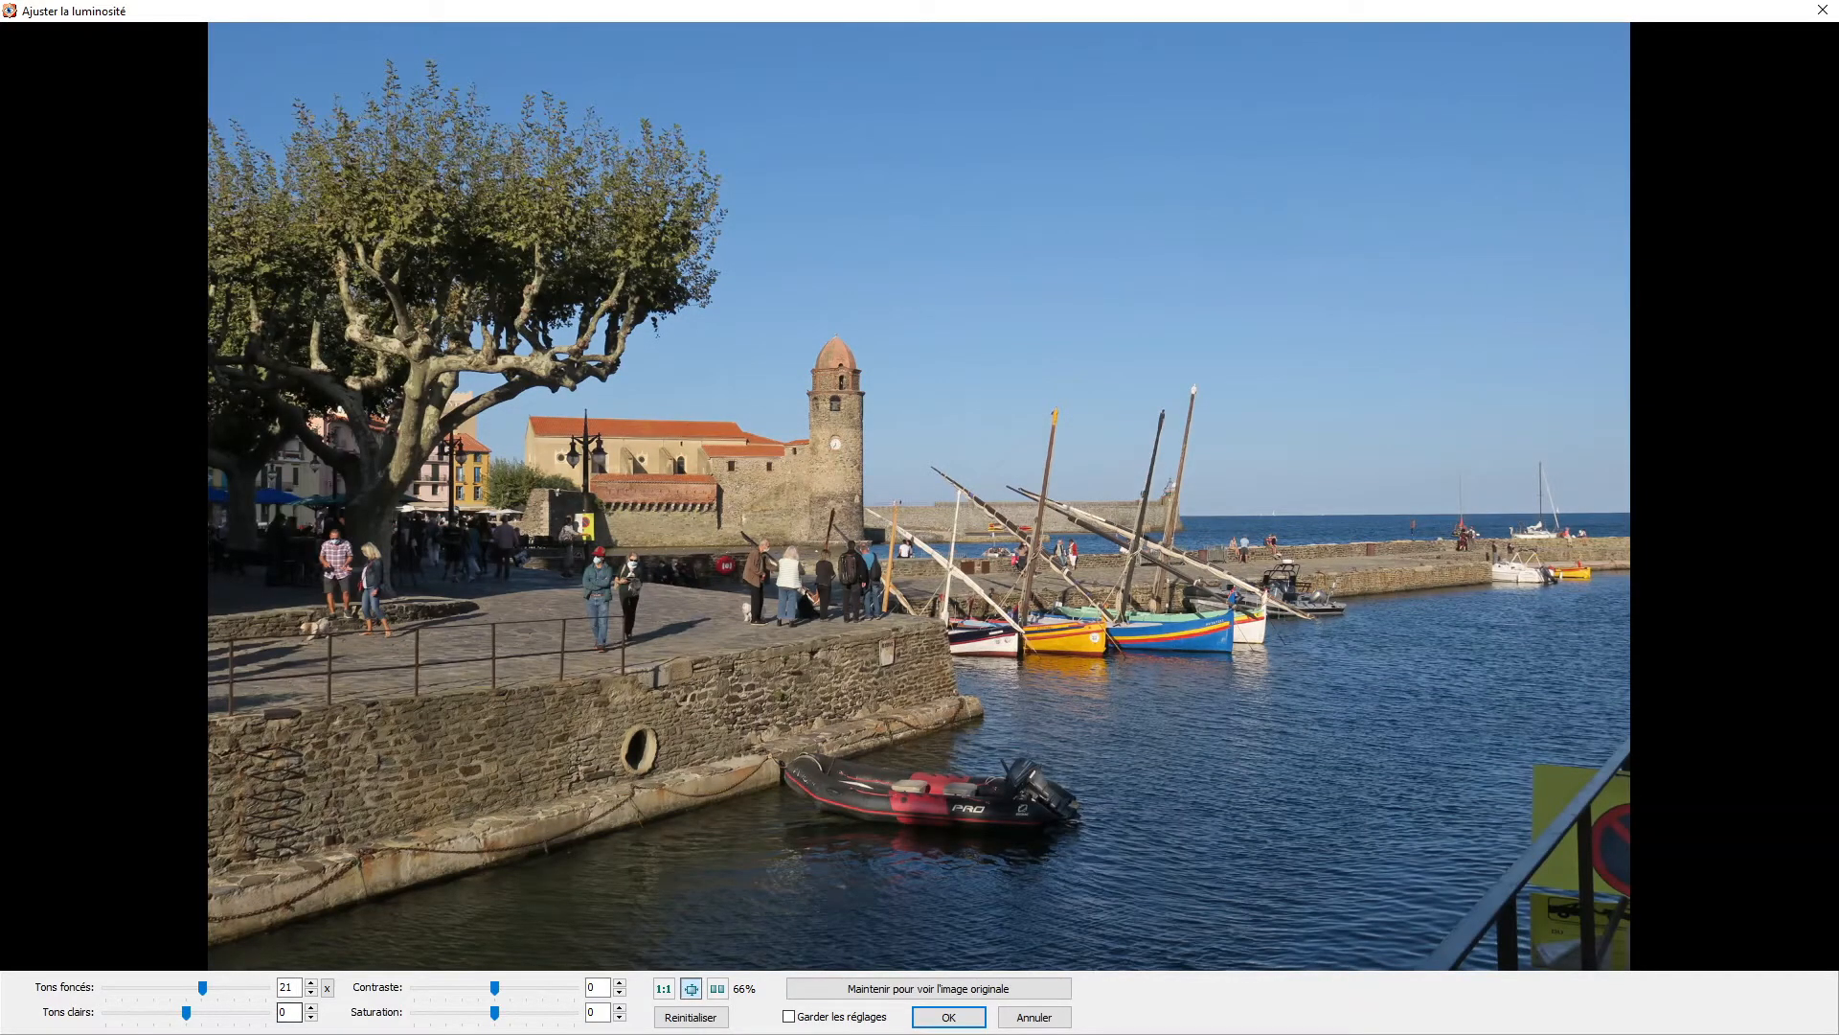
click(920, 990)
click(921, 990)
Set the light tones to -8, the contrast to 8 and the dark tones to 39.
mouse_move(189, 1018)
mouse_down()
mouse_move(231, 1021)
mouse_move(112, 1025)
mouse_move(199, 1025)
mouse_move(181, 1023)
mouse_up()
mouse_move(498, 982)
mouse_down()
mouse_move(573, 982)
mouse_move(507, 994)
mouse_up()
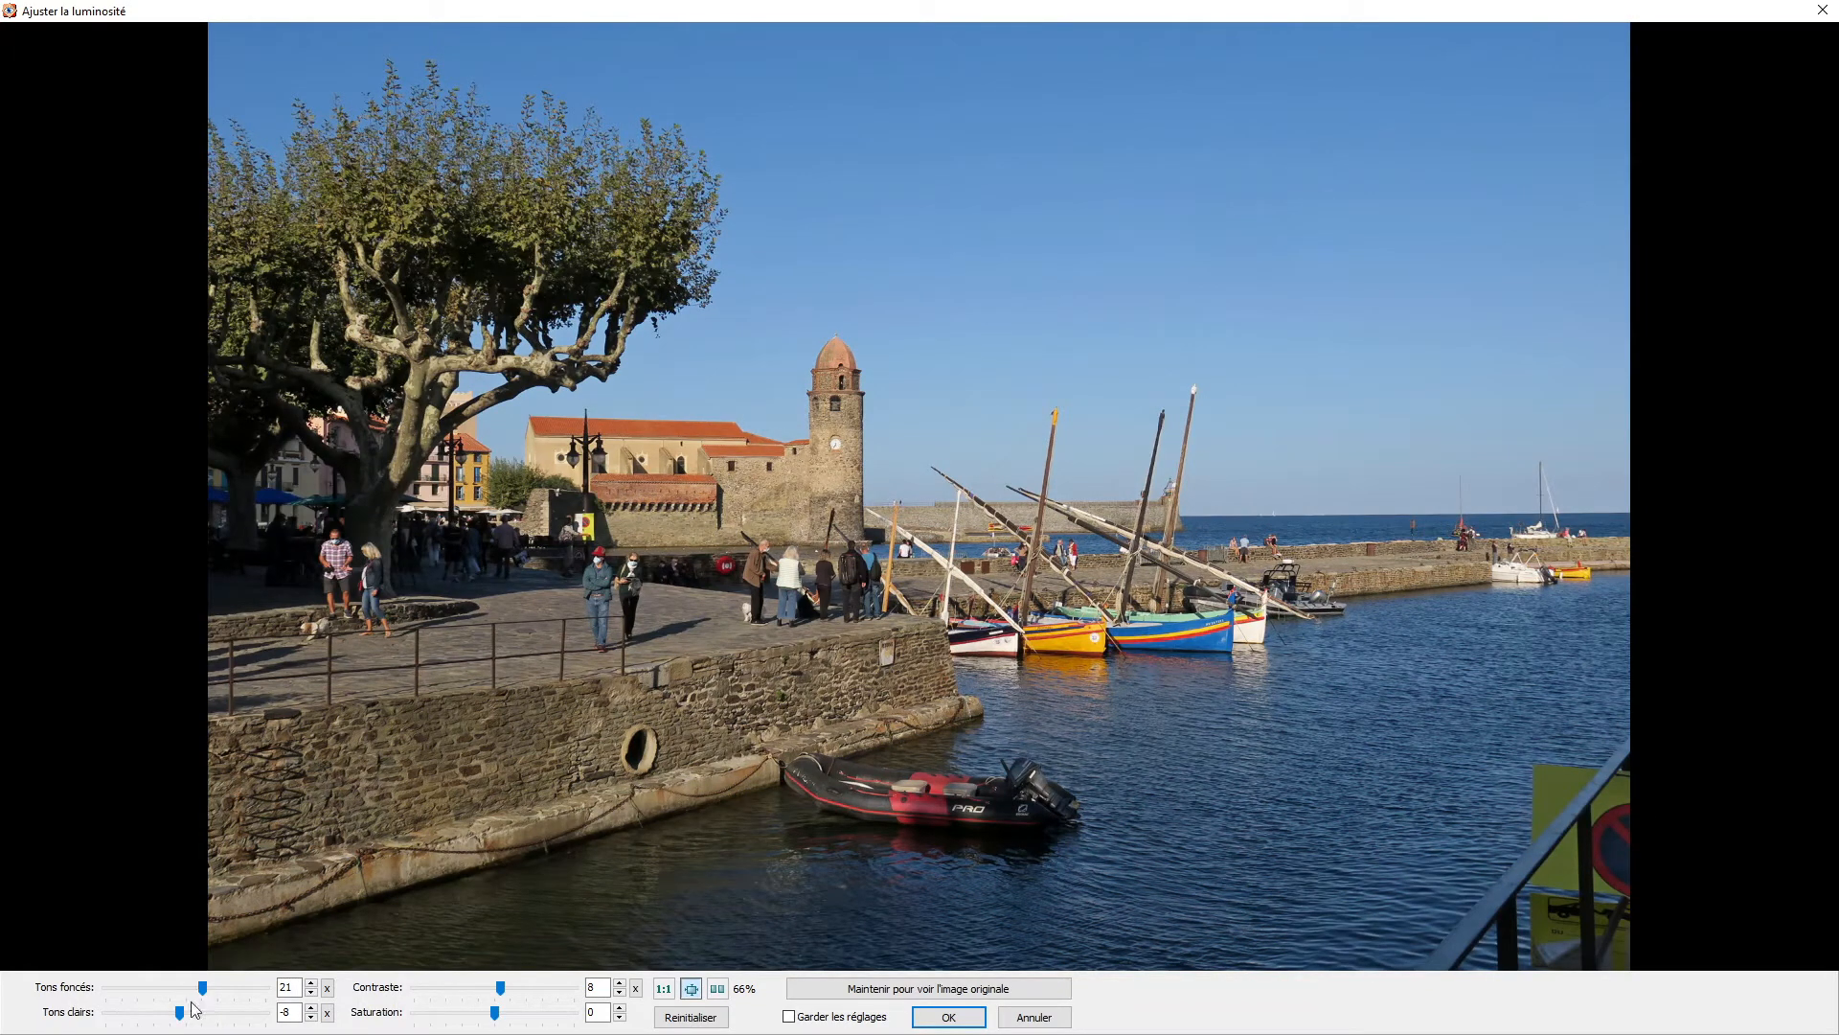
drag(204, 990, 219, 994)
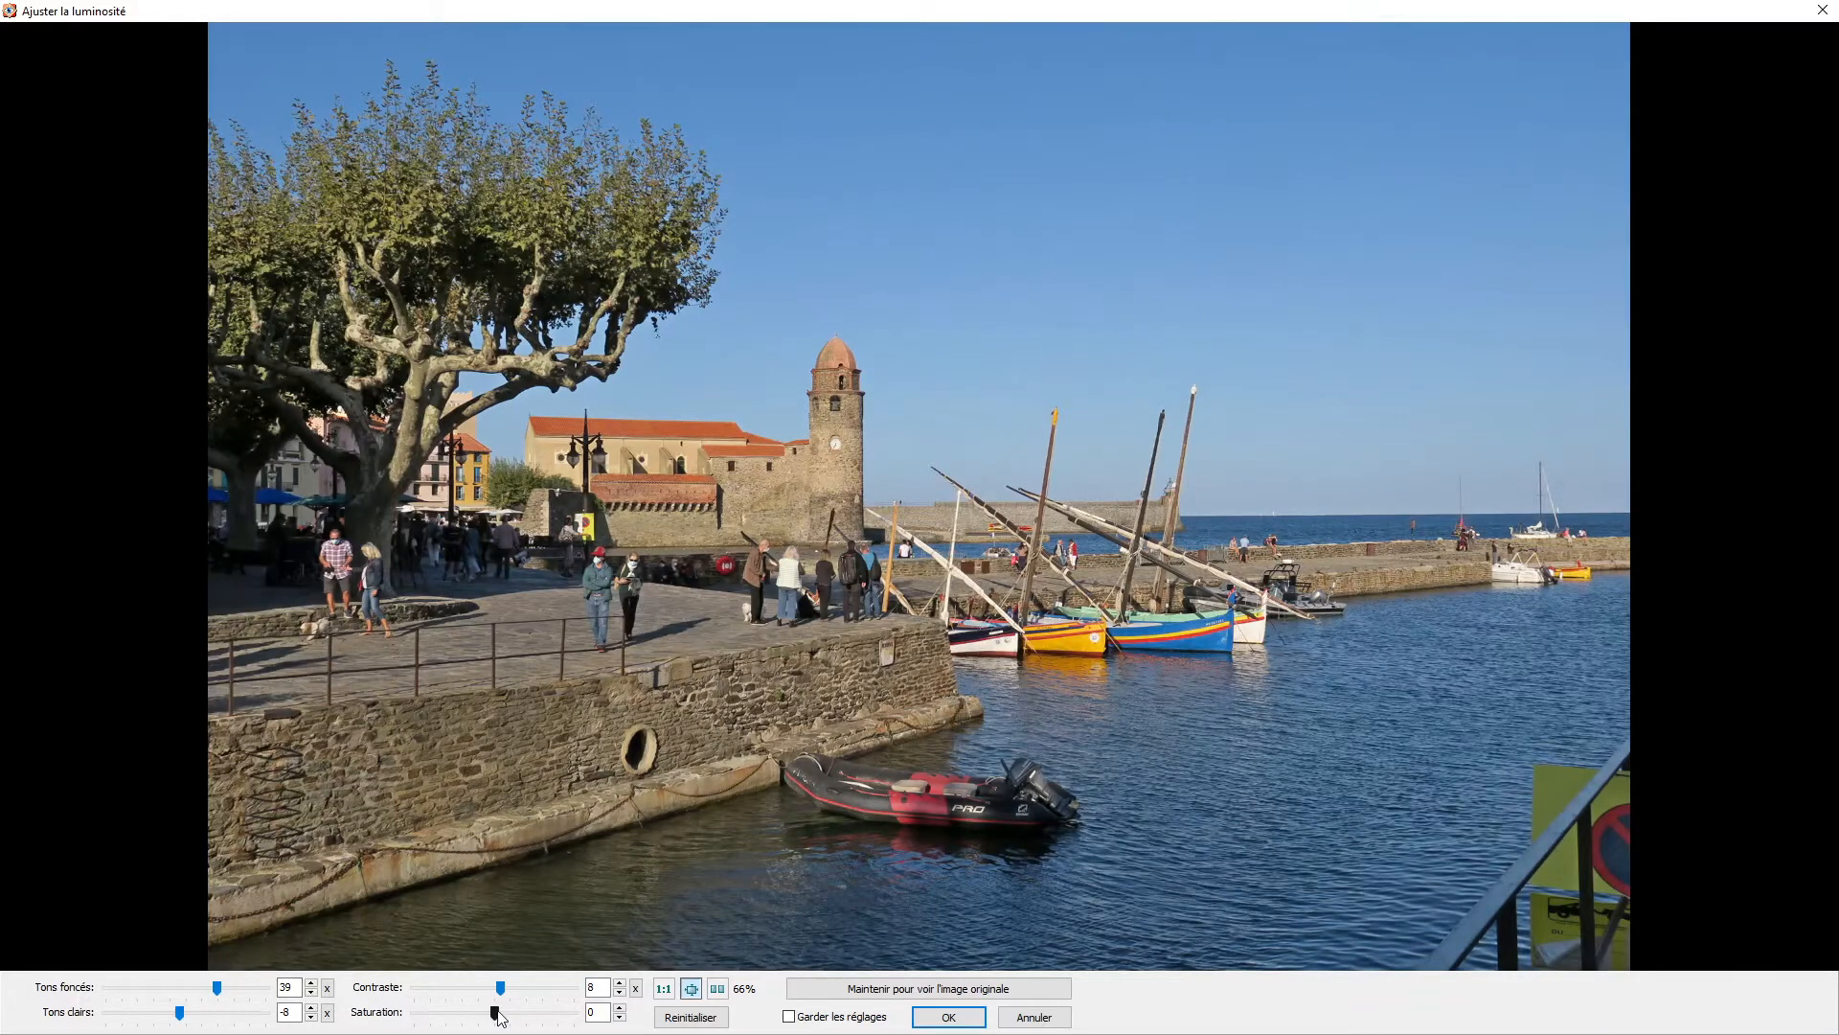
Try saturation at -100 and at 7, compare with the original image, and cancel the brightness adjustment.
drag(498, 1018, 394, 1023)
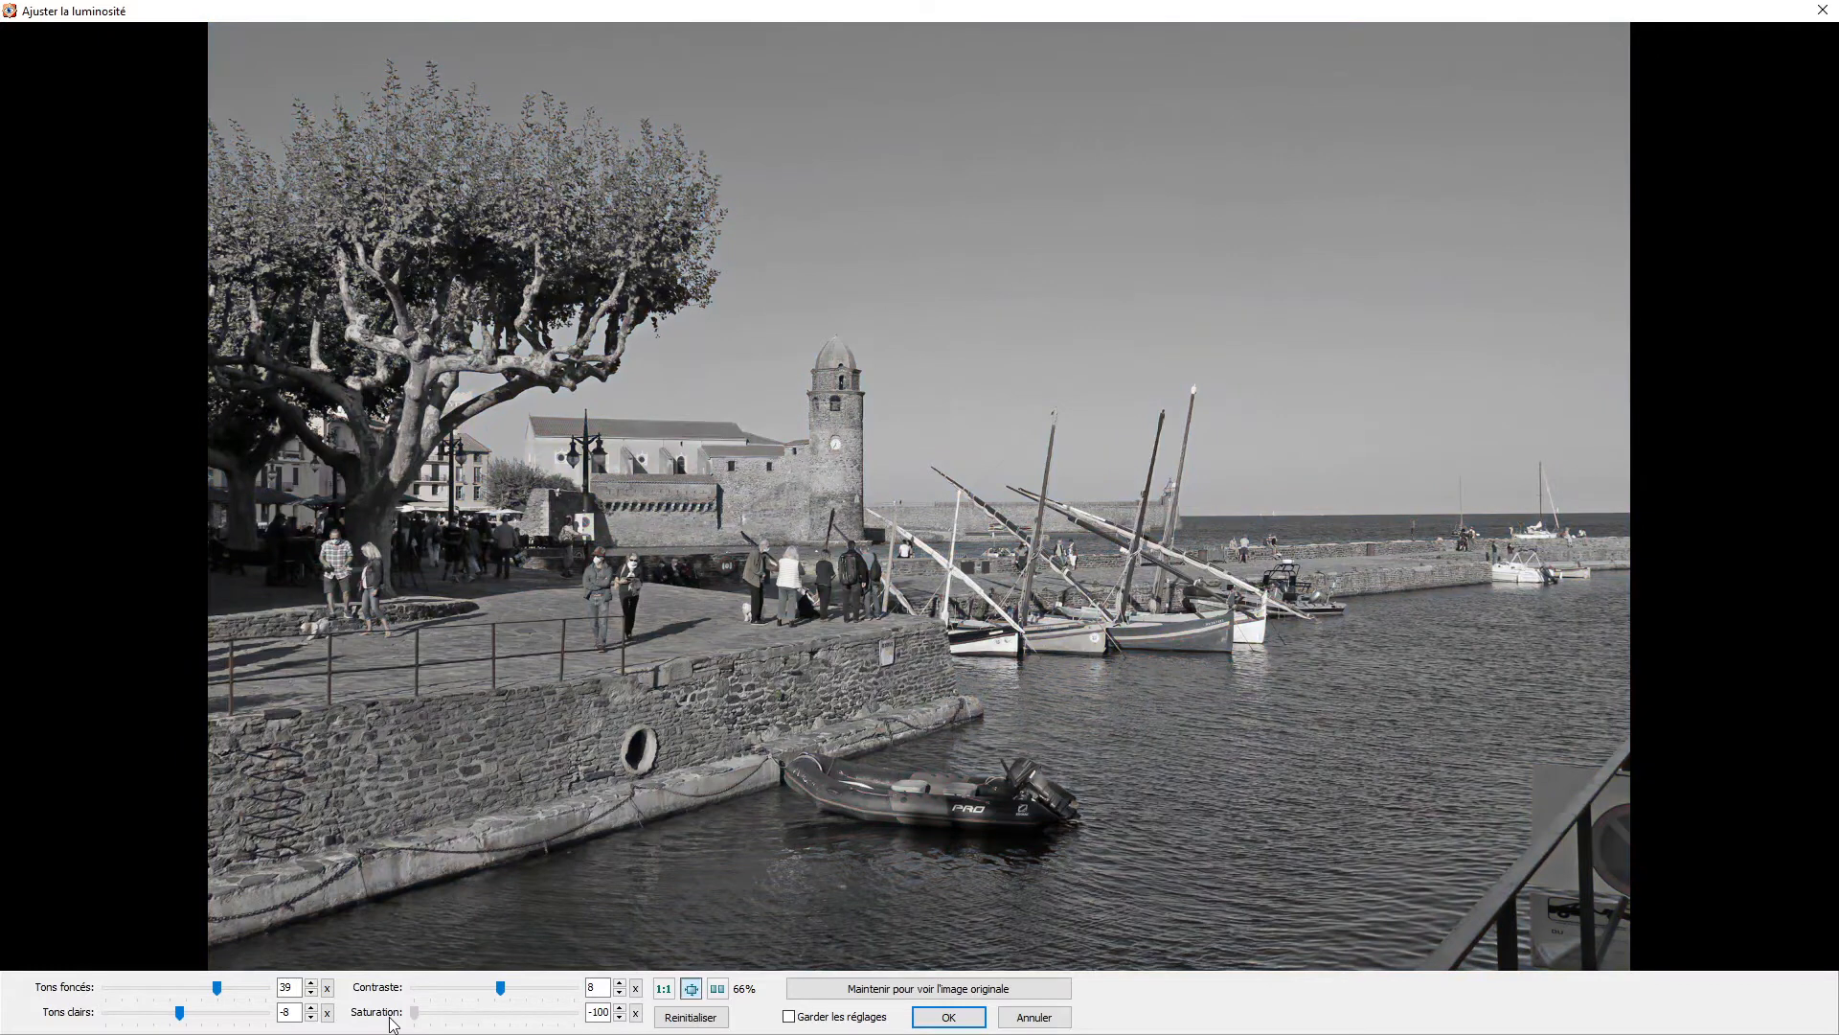
drag(414, 1018, 499, 1025)
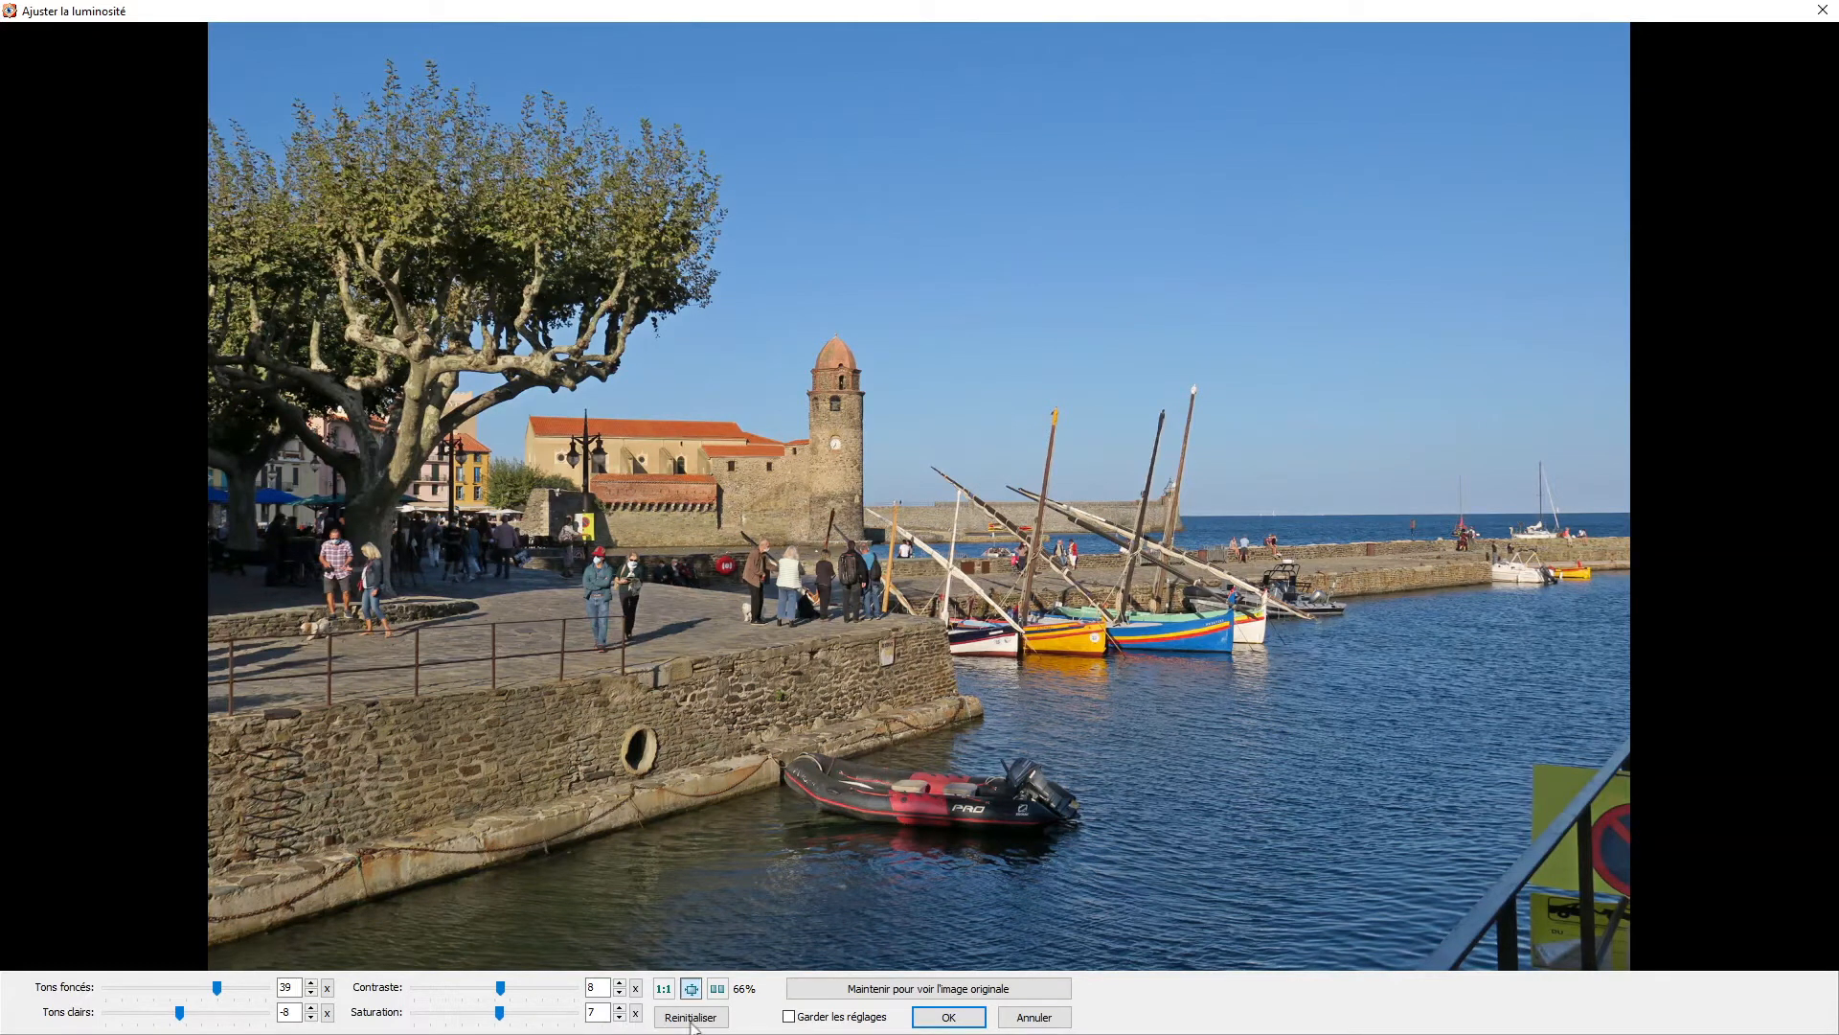
click(843, 989)
click(1032, 1017)
Try a colour adjustment with brightness -1, gamma 1.05, red -14 and green -5, and reset it before closing.
mouse_move(5, 666)
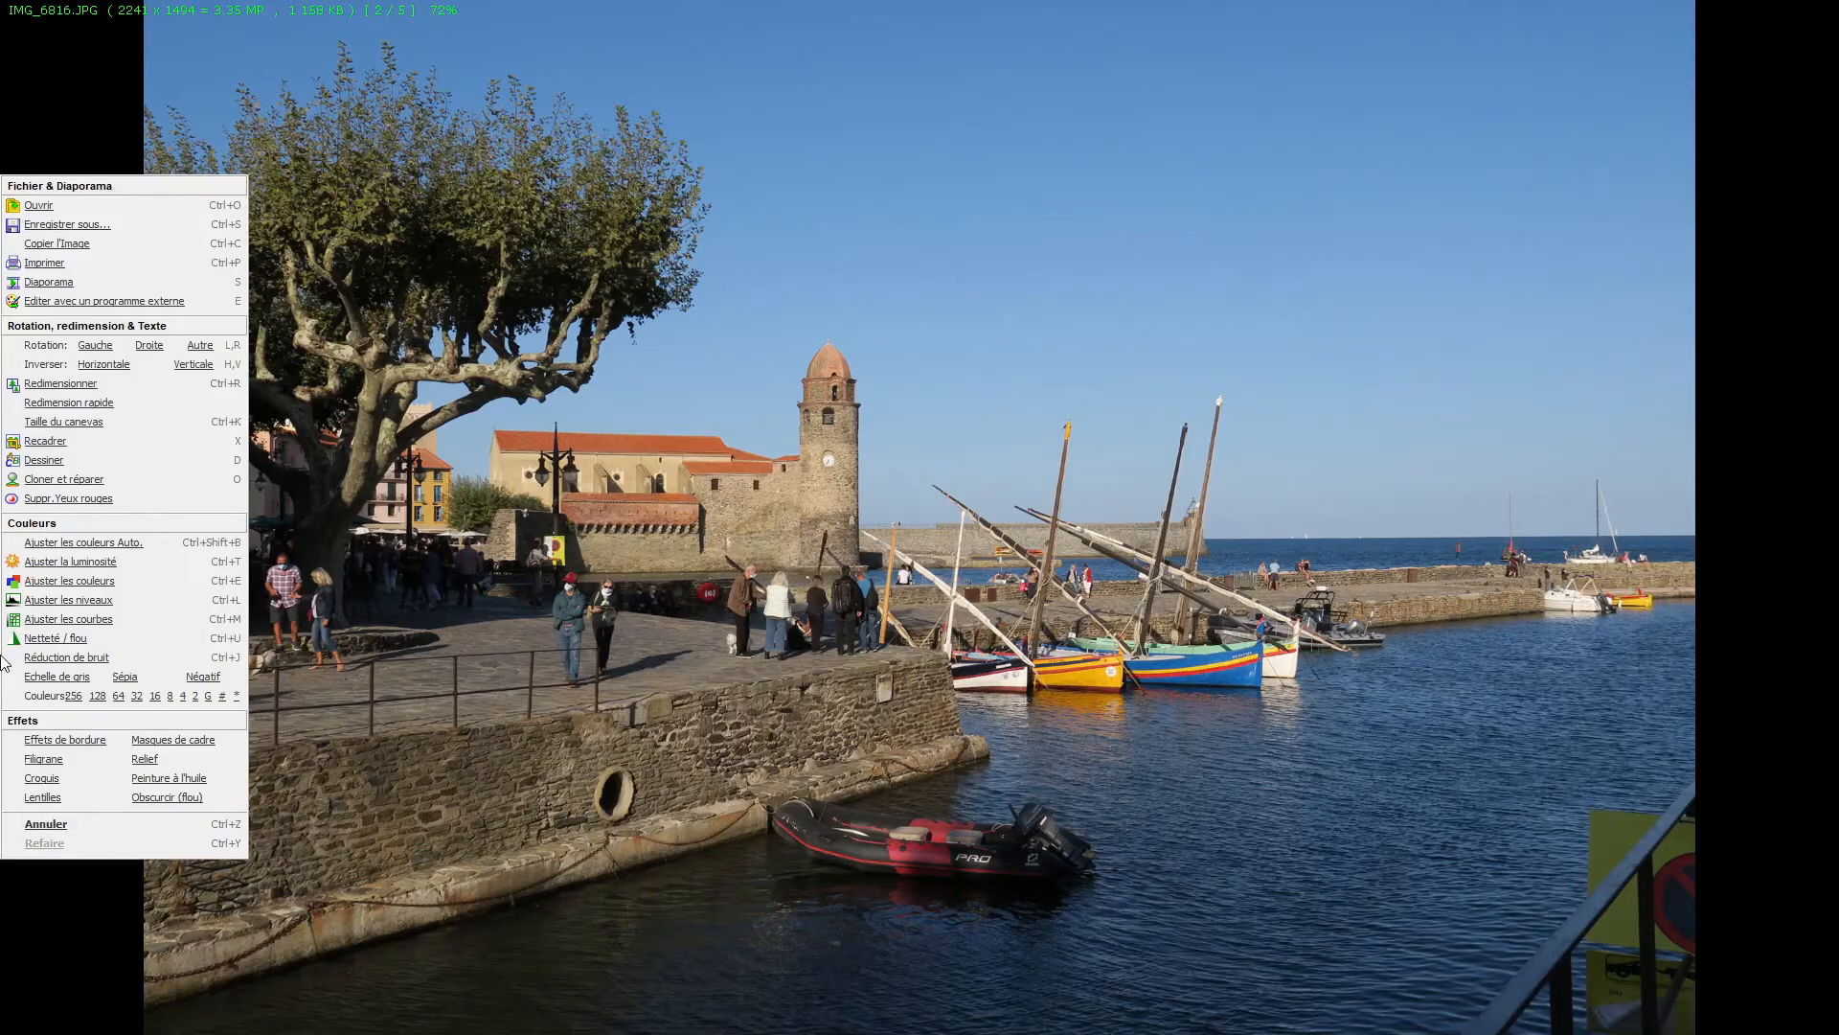
click(54, 582)
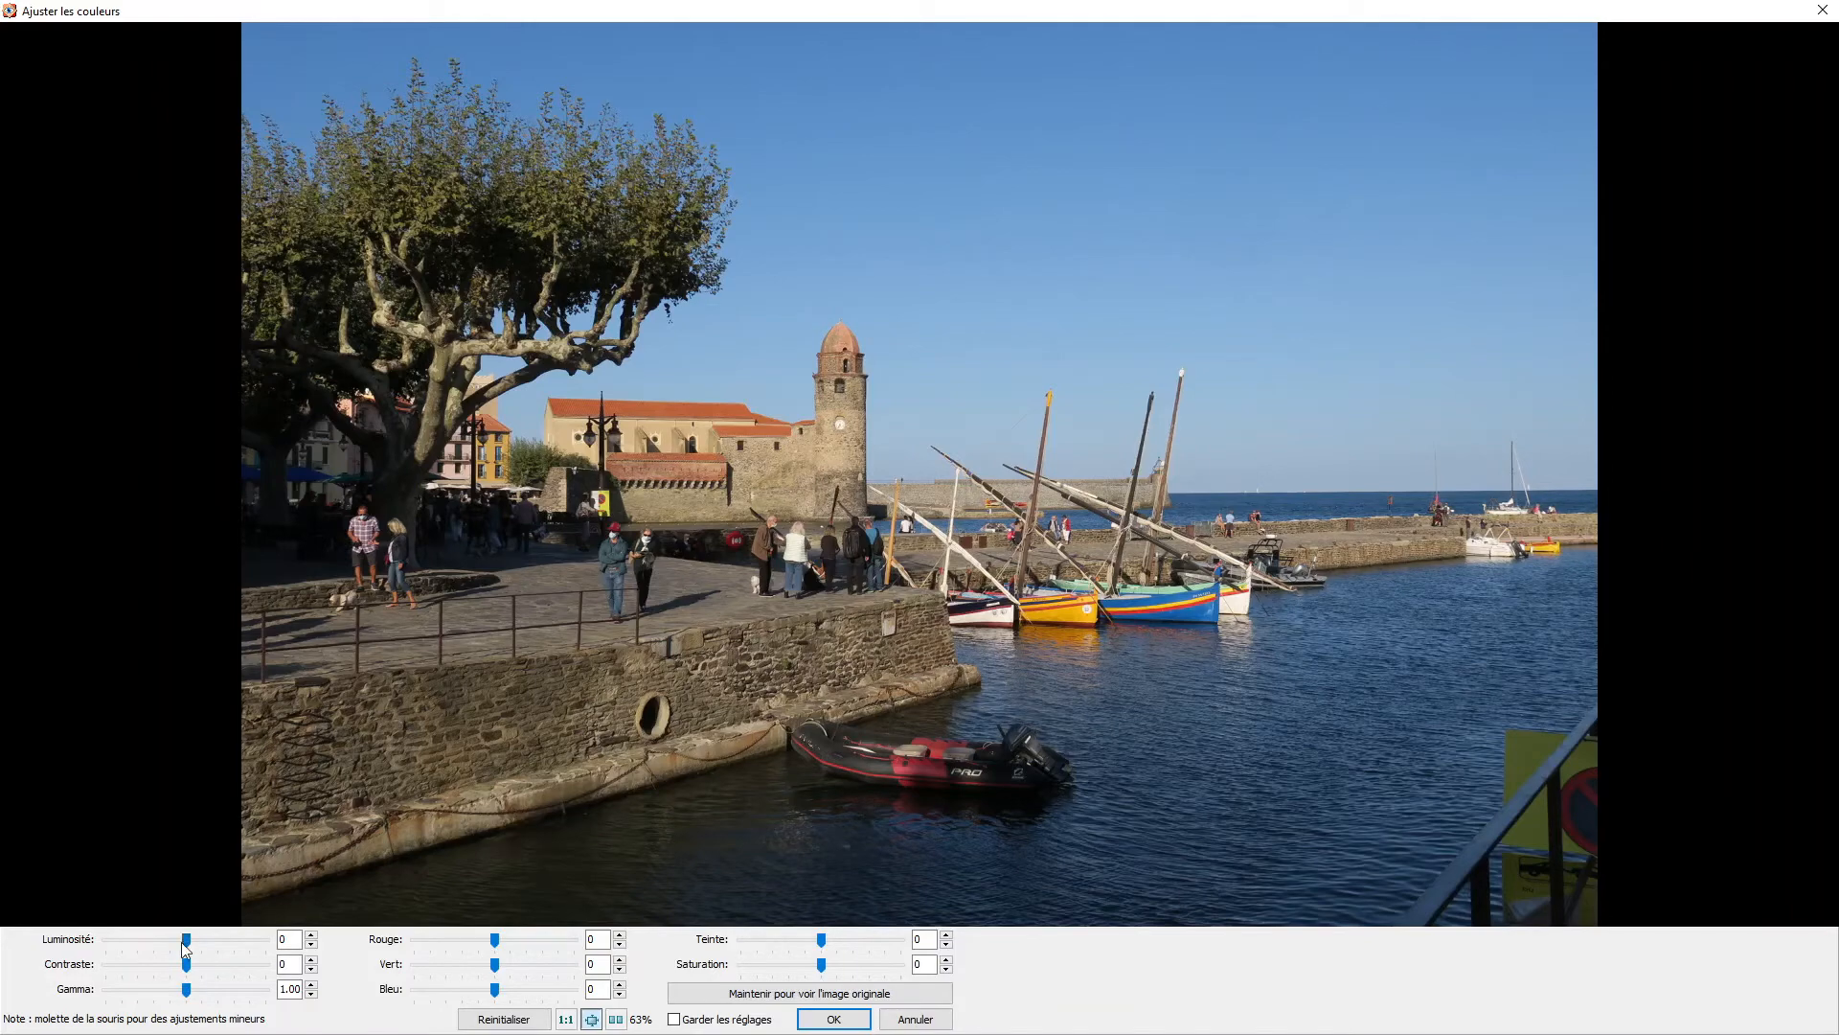
mouse_move(187, 942)
mouse_down()
mouse_move(233, 944)
mouse_move(186, 948)
mouse_up()
scroll(188, 993, up, 1)
mouse_move(495, 941)
mouse_down()
mouse_move(442, 941)
mouse_move(526, 941)
mouse_move(488, 941)
mouse_move(495, 963)
mouse_up()
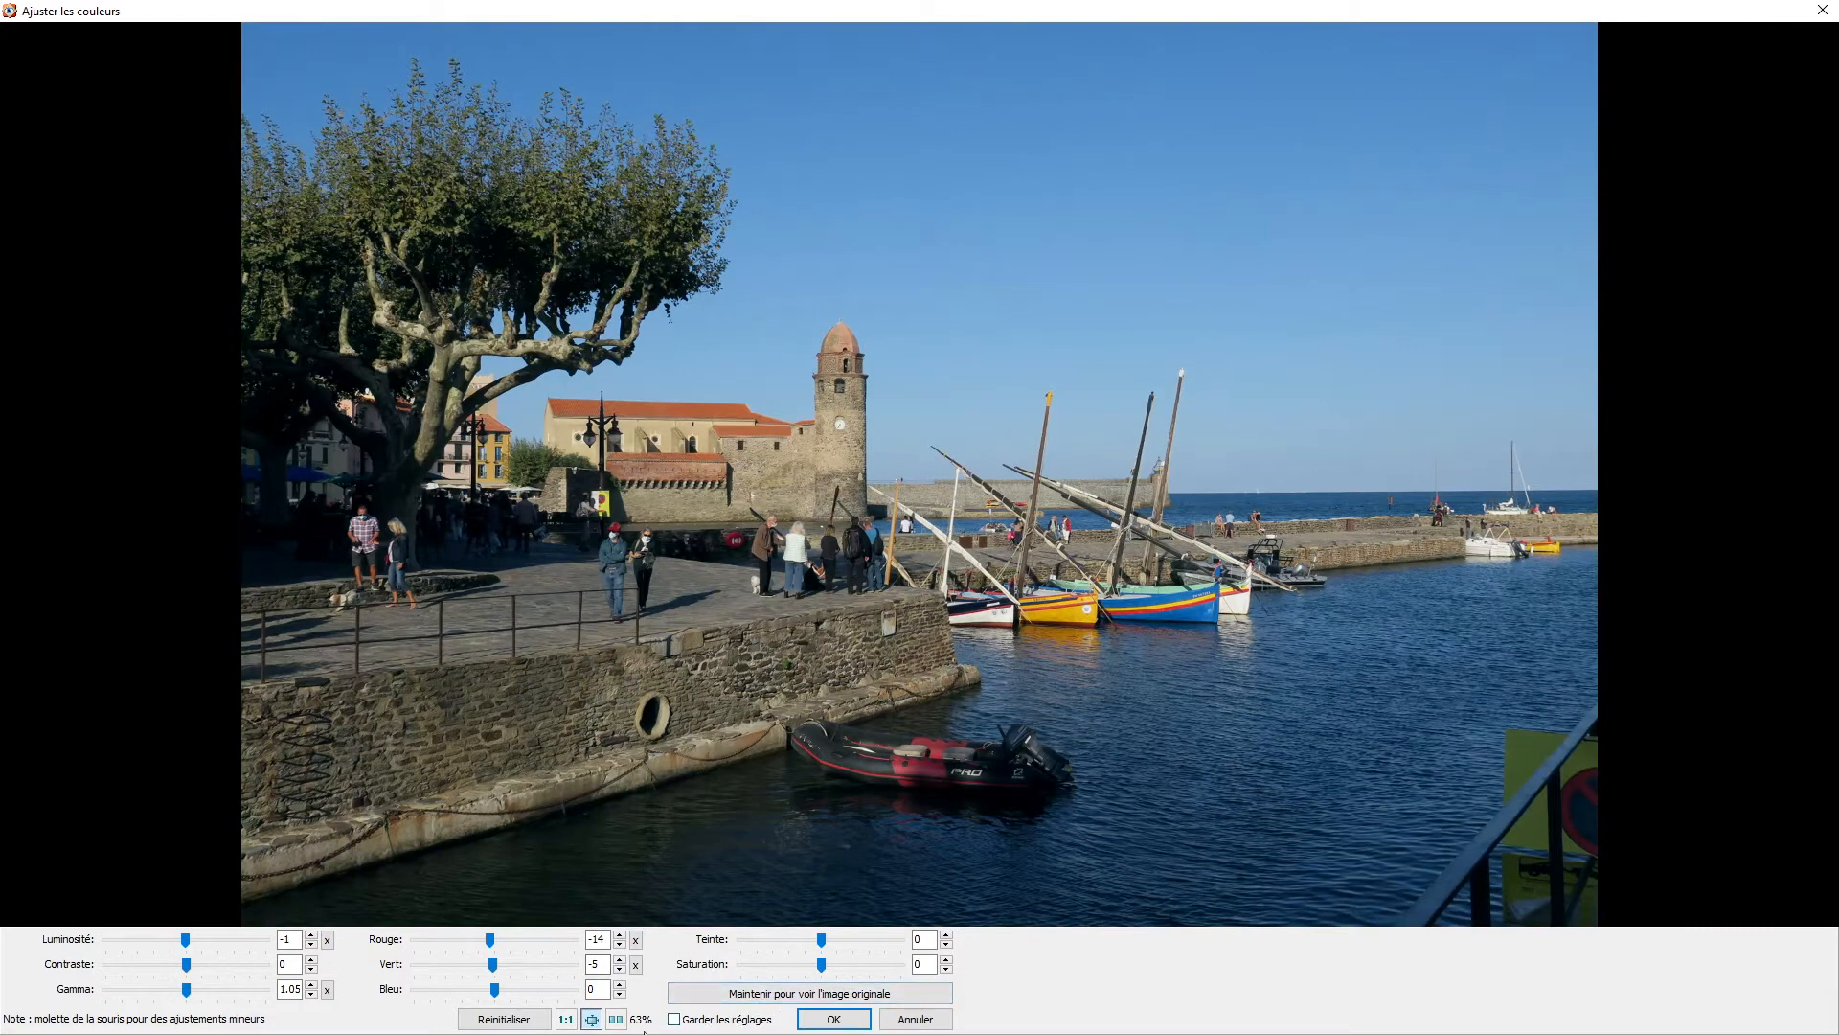
click(504, 1019)
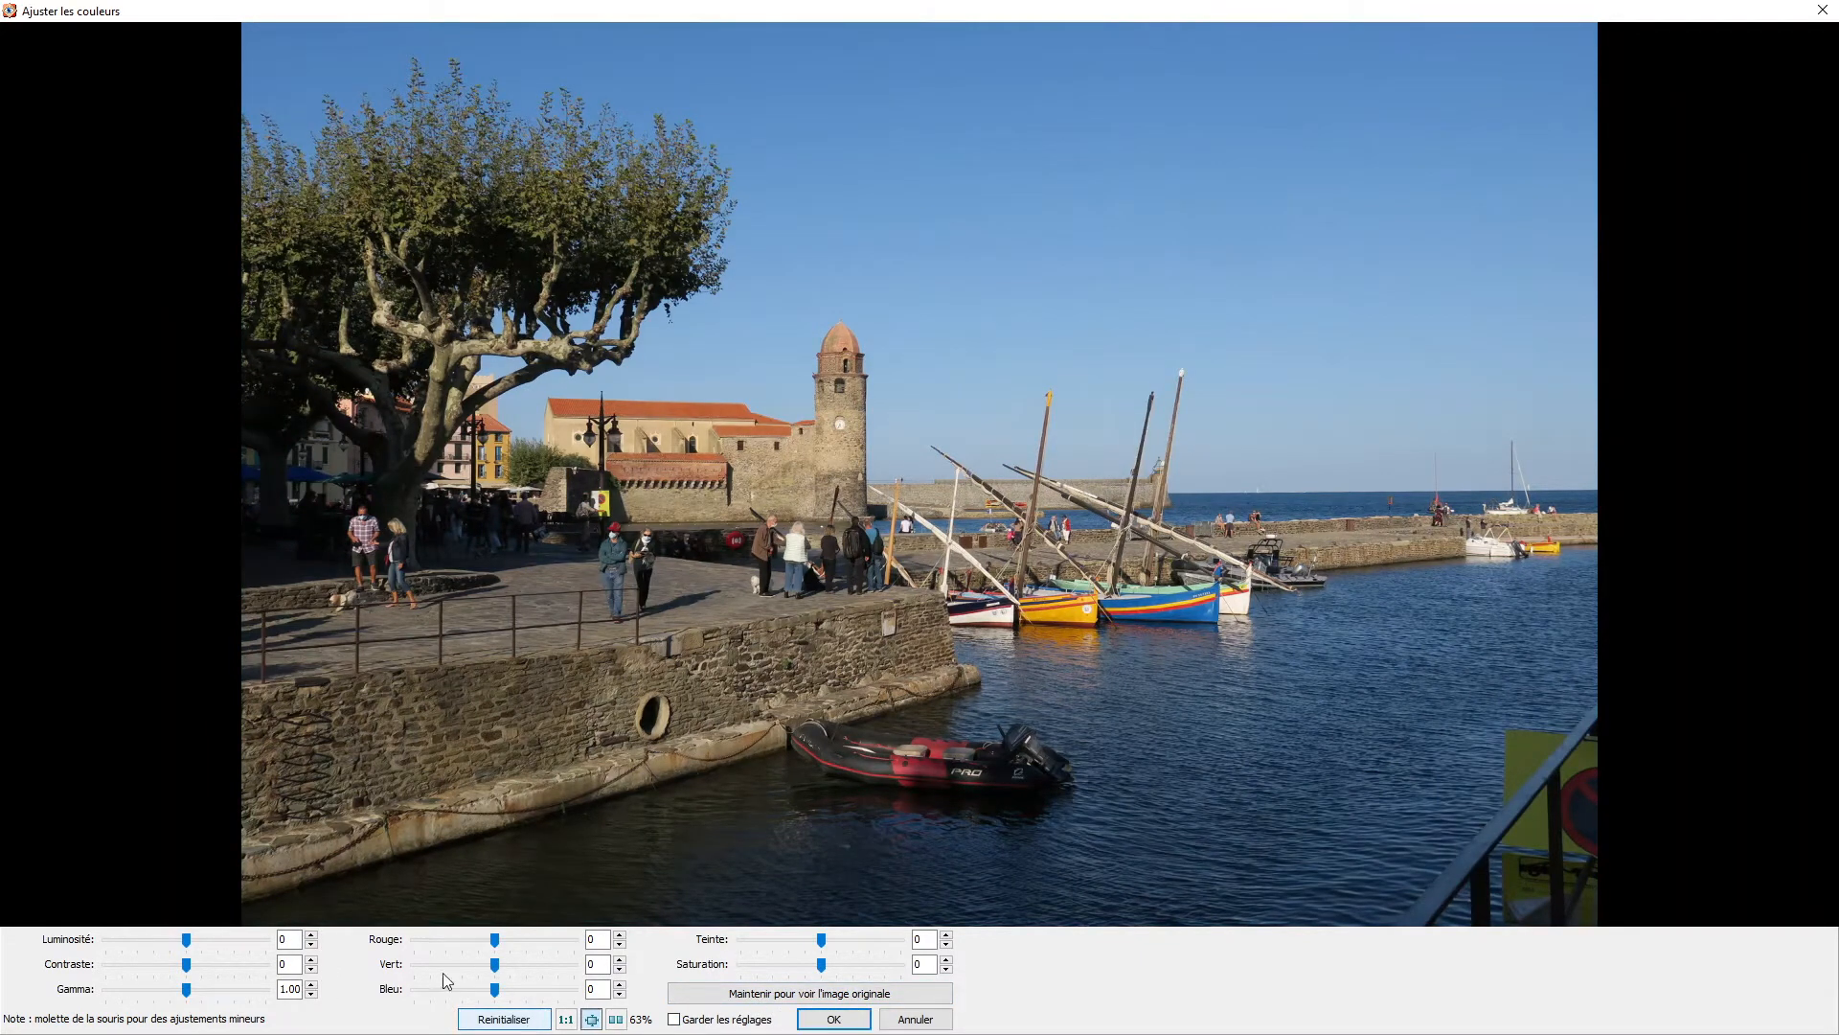
click(834, 1018)
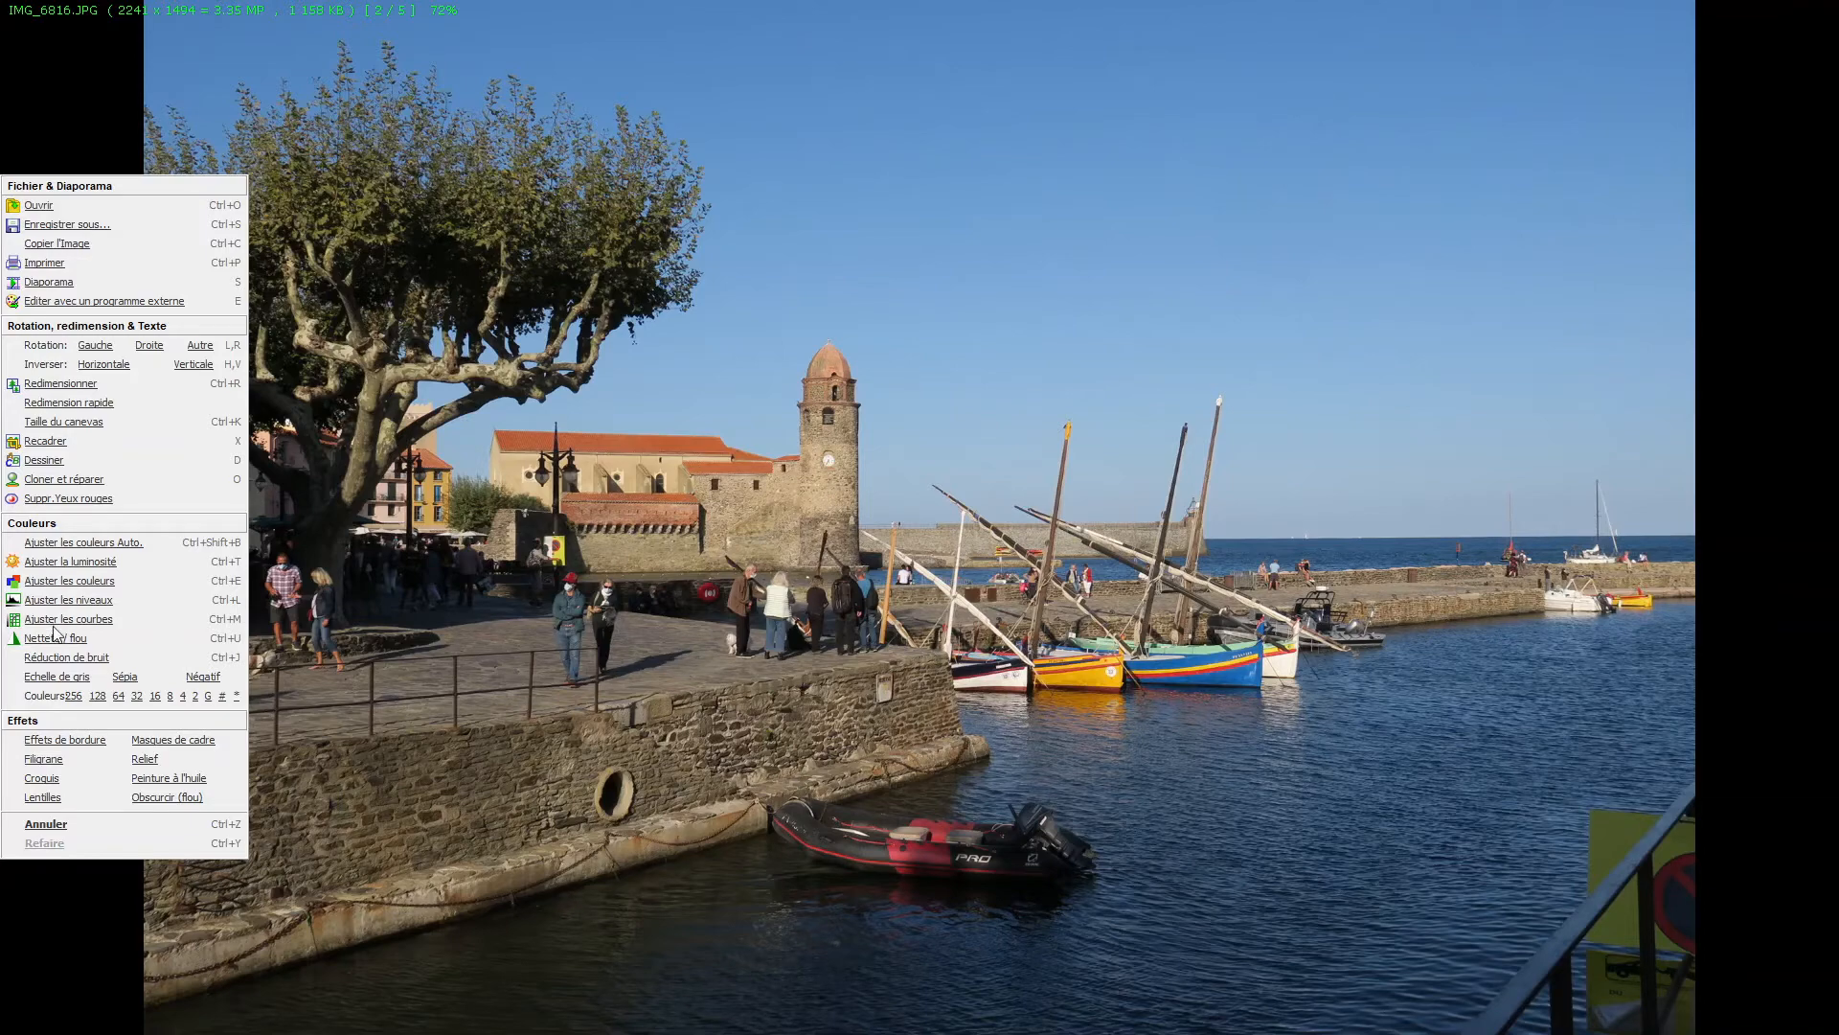
Start a curves adjustment, lower the RGB curve's white end, and shape the curve into an S with two points.
click(54, 620)
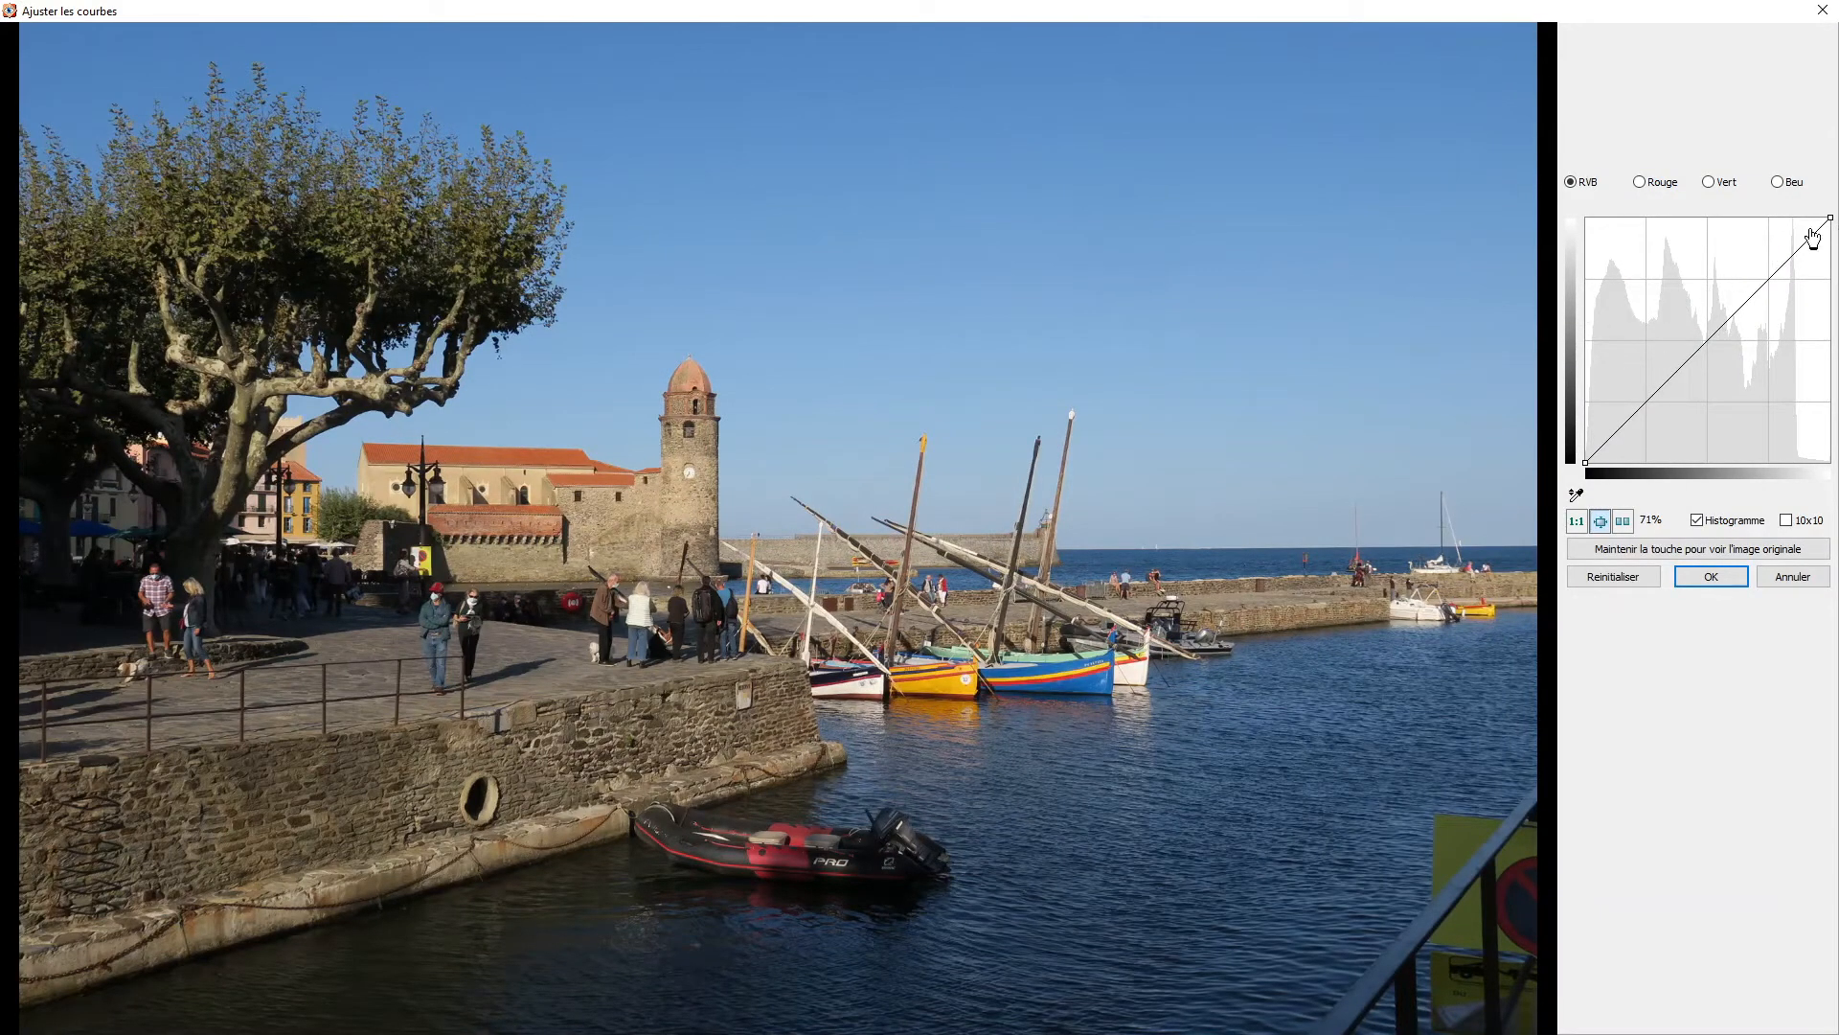
drag(1830, 220, 1831, 242)
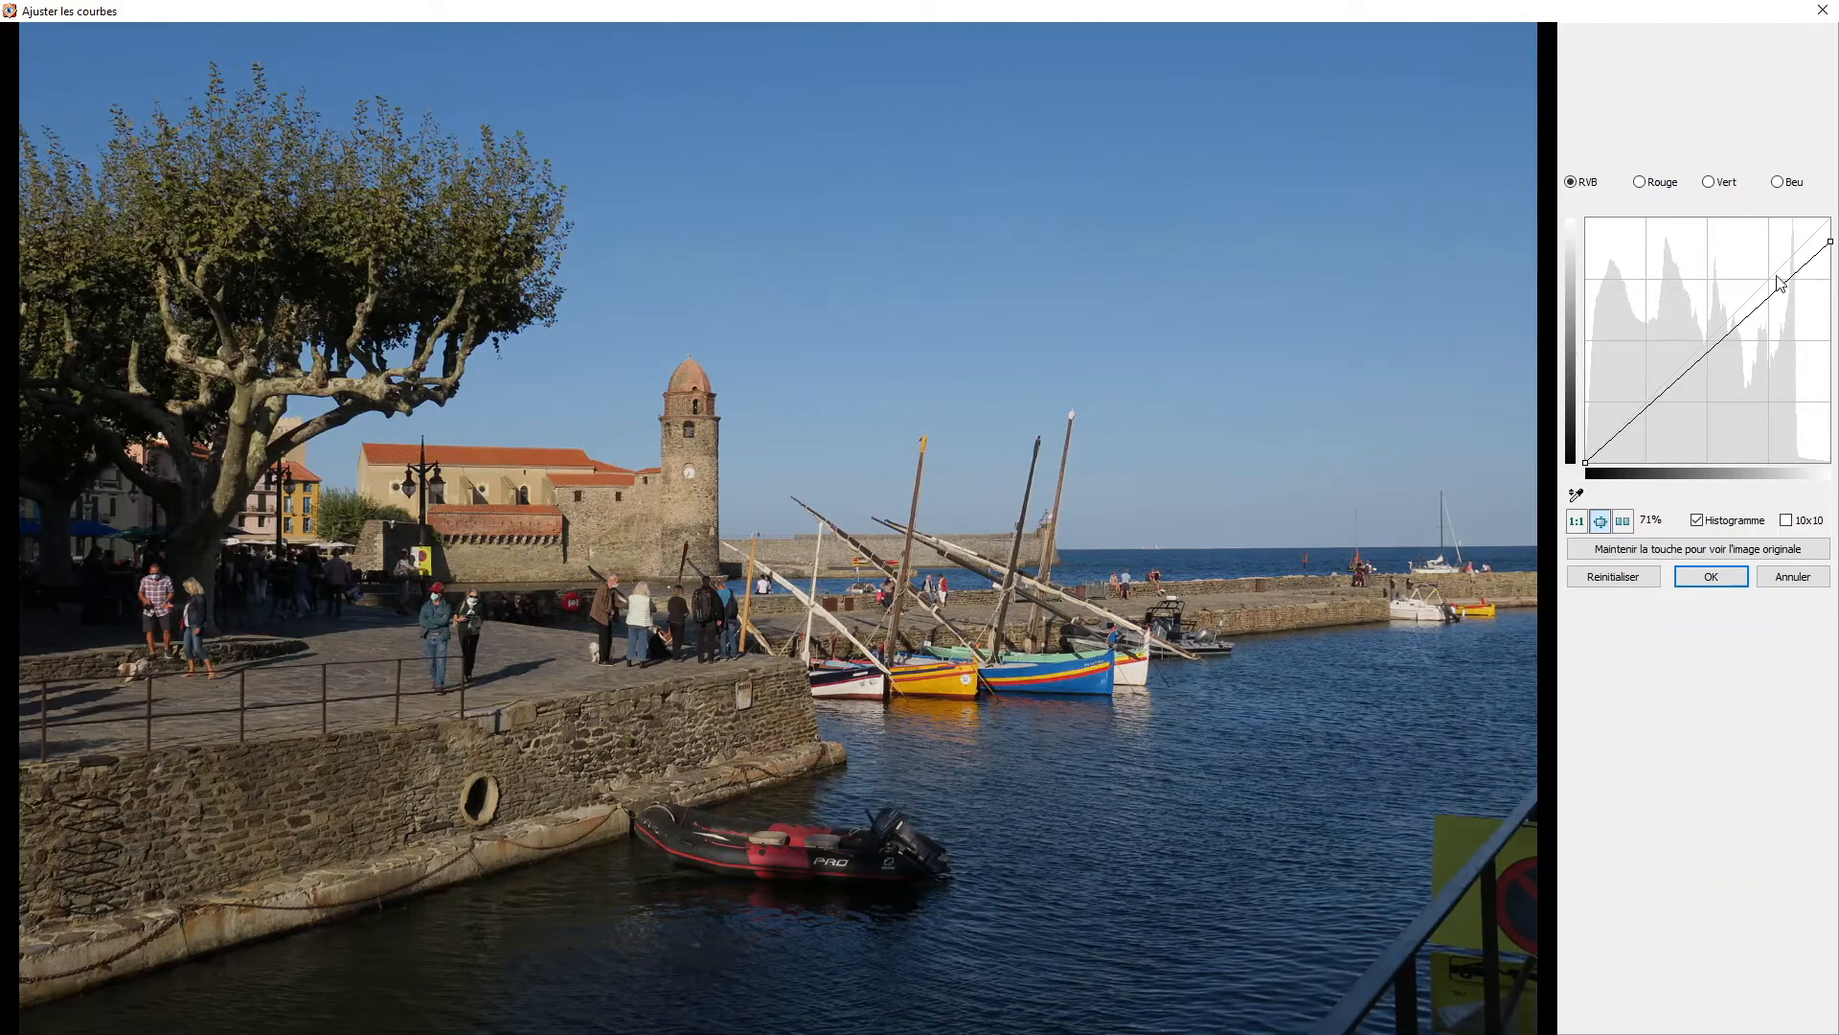
mouse_move(1774, 295)
mouse_down()
mouse_move(1752, 275)
mouse_move(1770, 300)
mouse_move(1797, 275)
mouse_up()
drag(1651, 402, 1672, 422)
drag(1794, 265, 1784, 258)
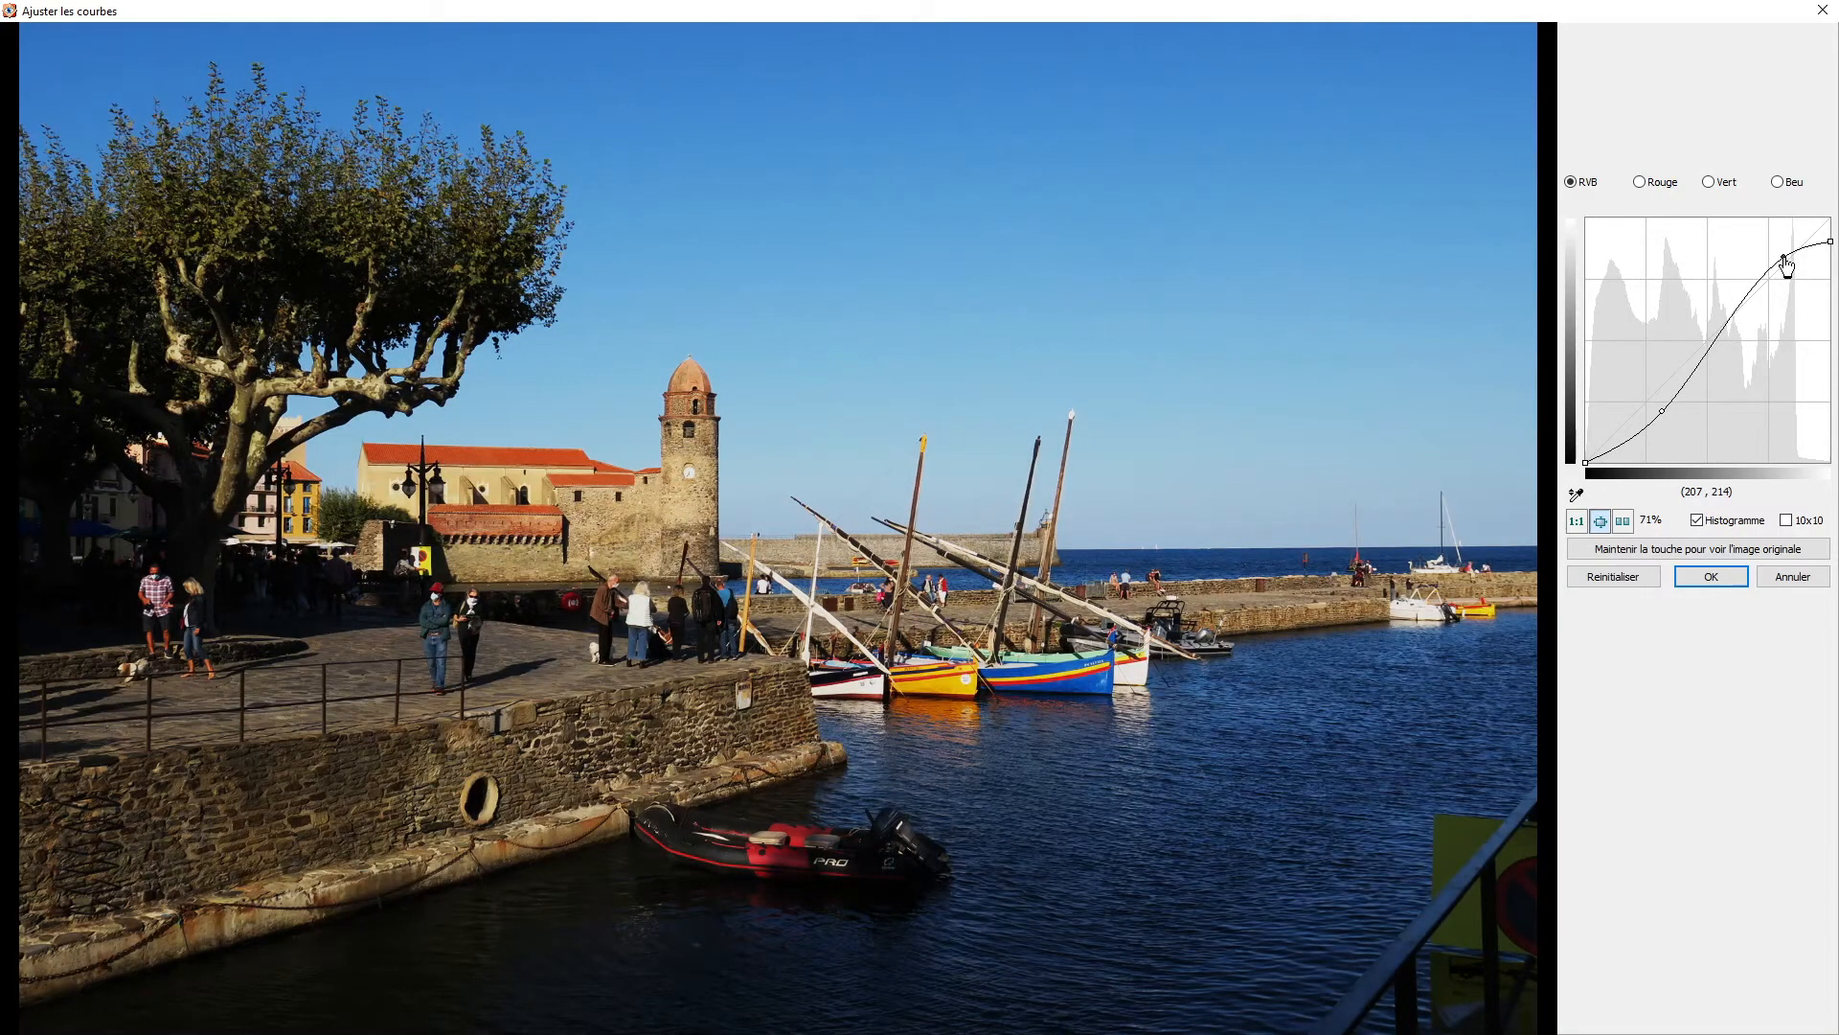
Pull the RGB curve's highlight point down, raise it back into a stronger S-curve, and cancel the curves adjustment.
drag(1786, 266, 1790, 298)
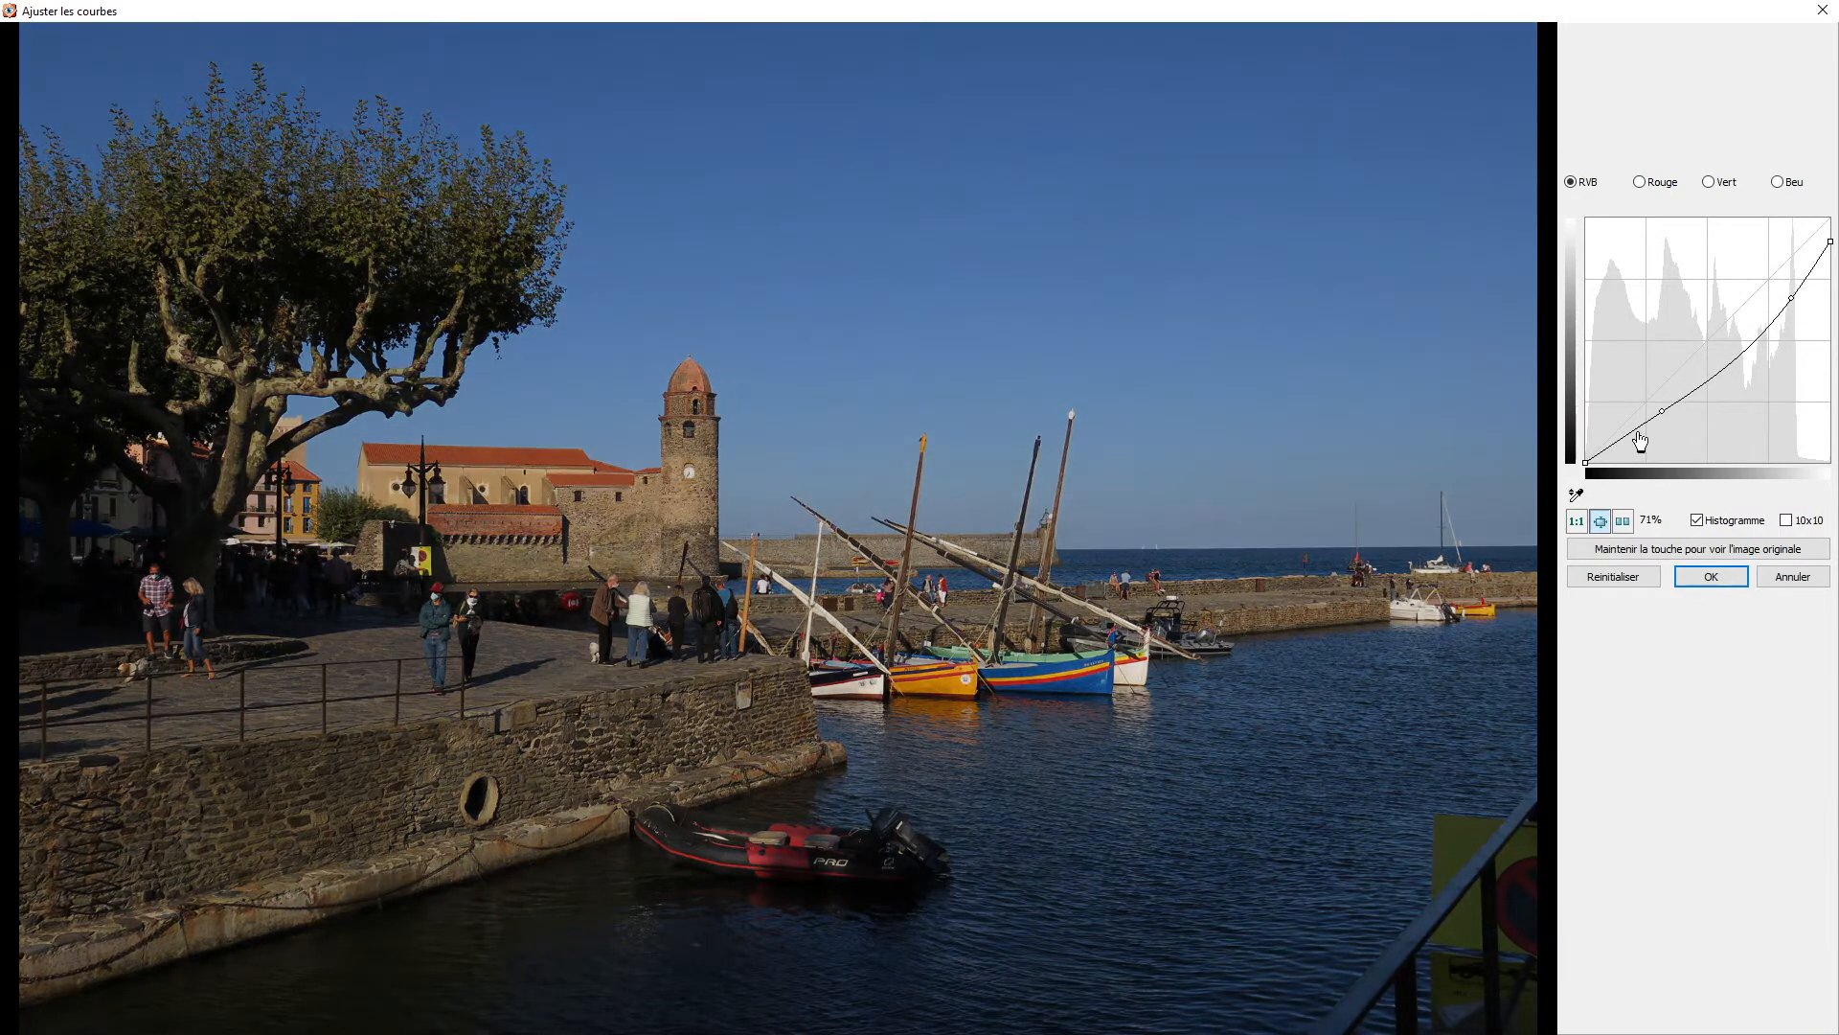
mouse_move(1656, 417)
mouse_down()
mouse_move(1623, 402)
mouse_move(1656, 421)
mouse_up()
drag(1790, 300, 1773, 263)
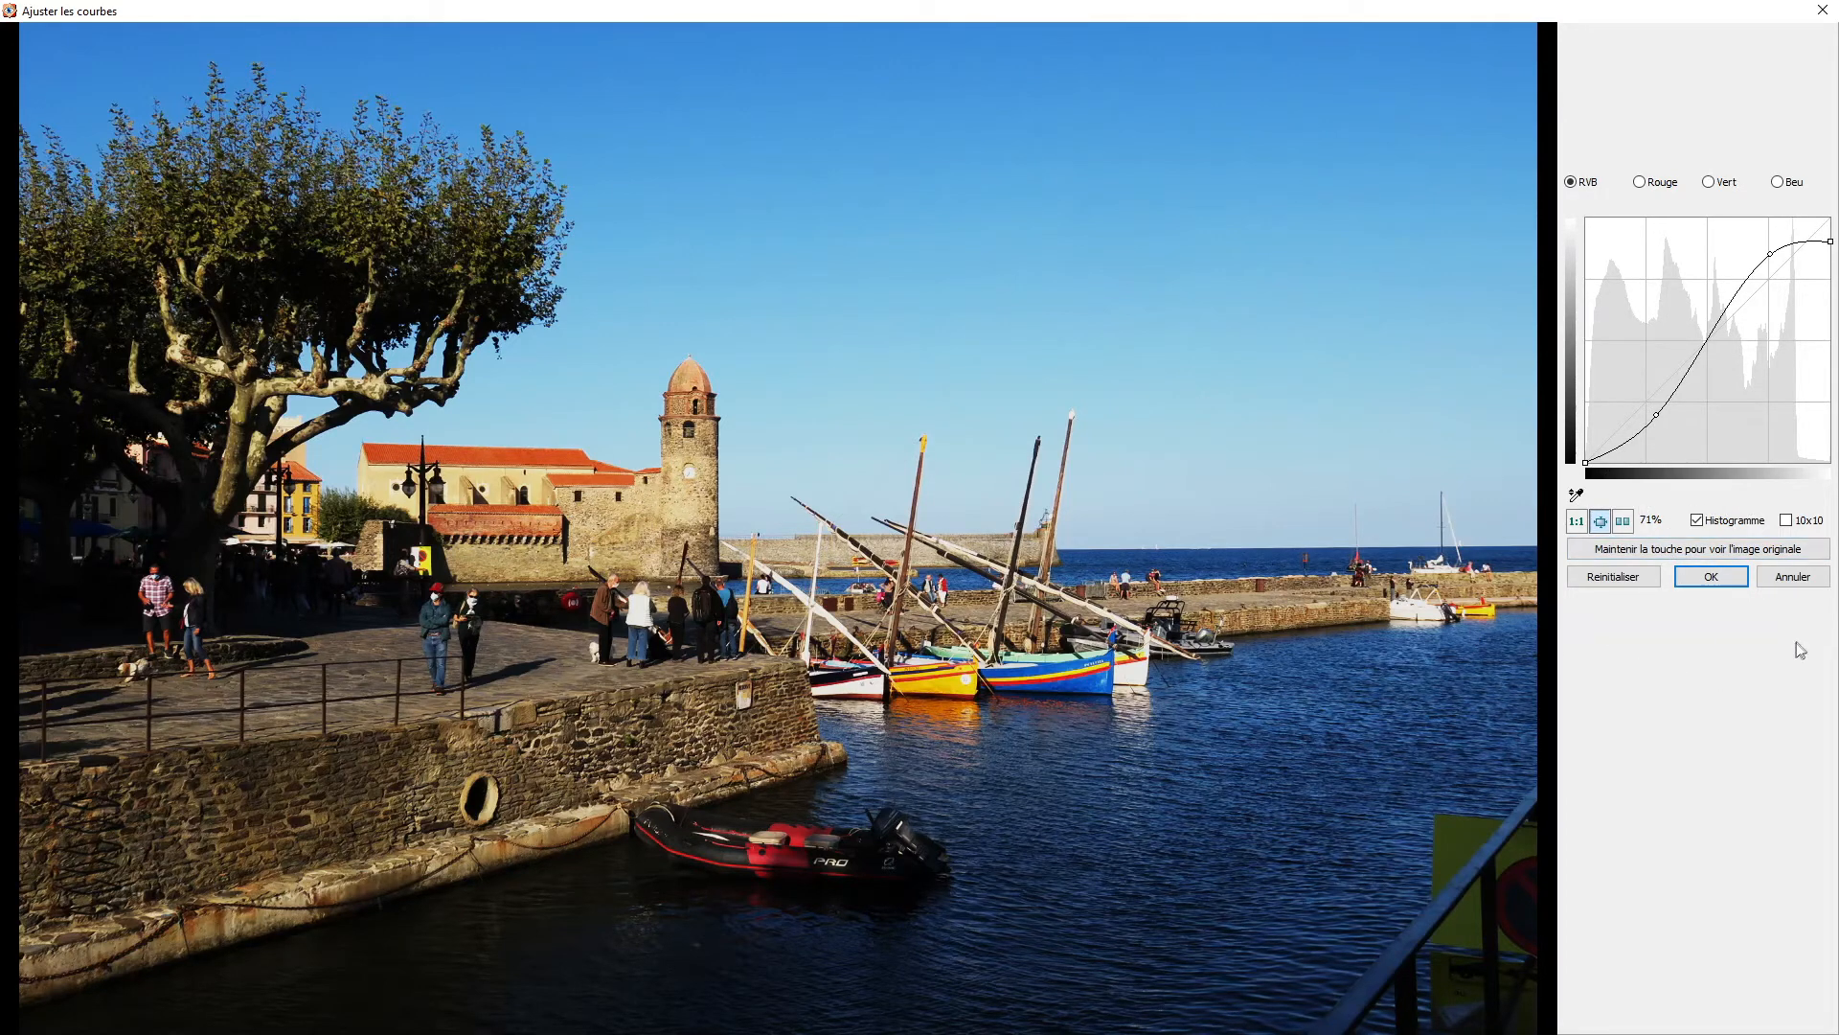
click(1792, 576)
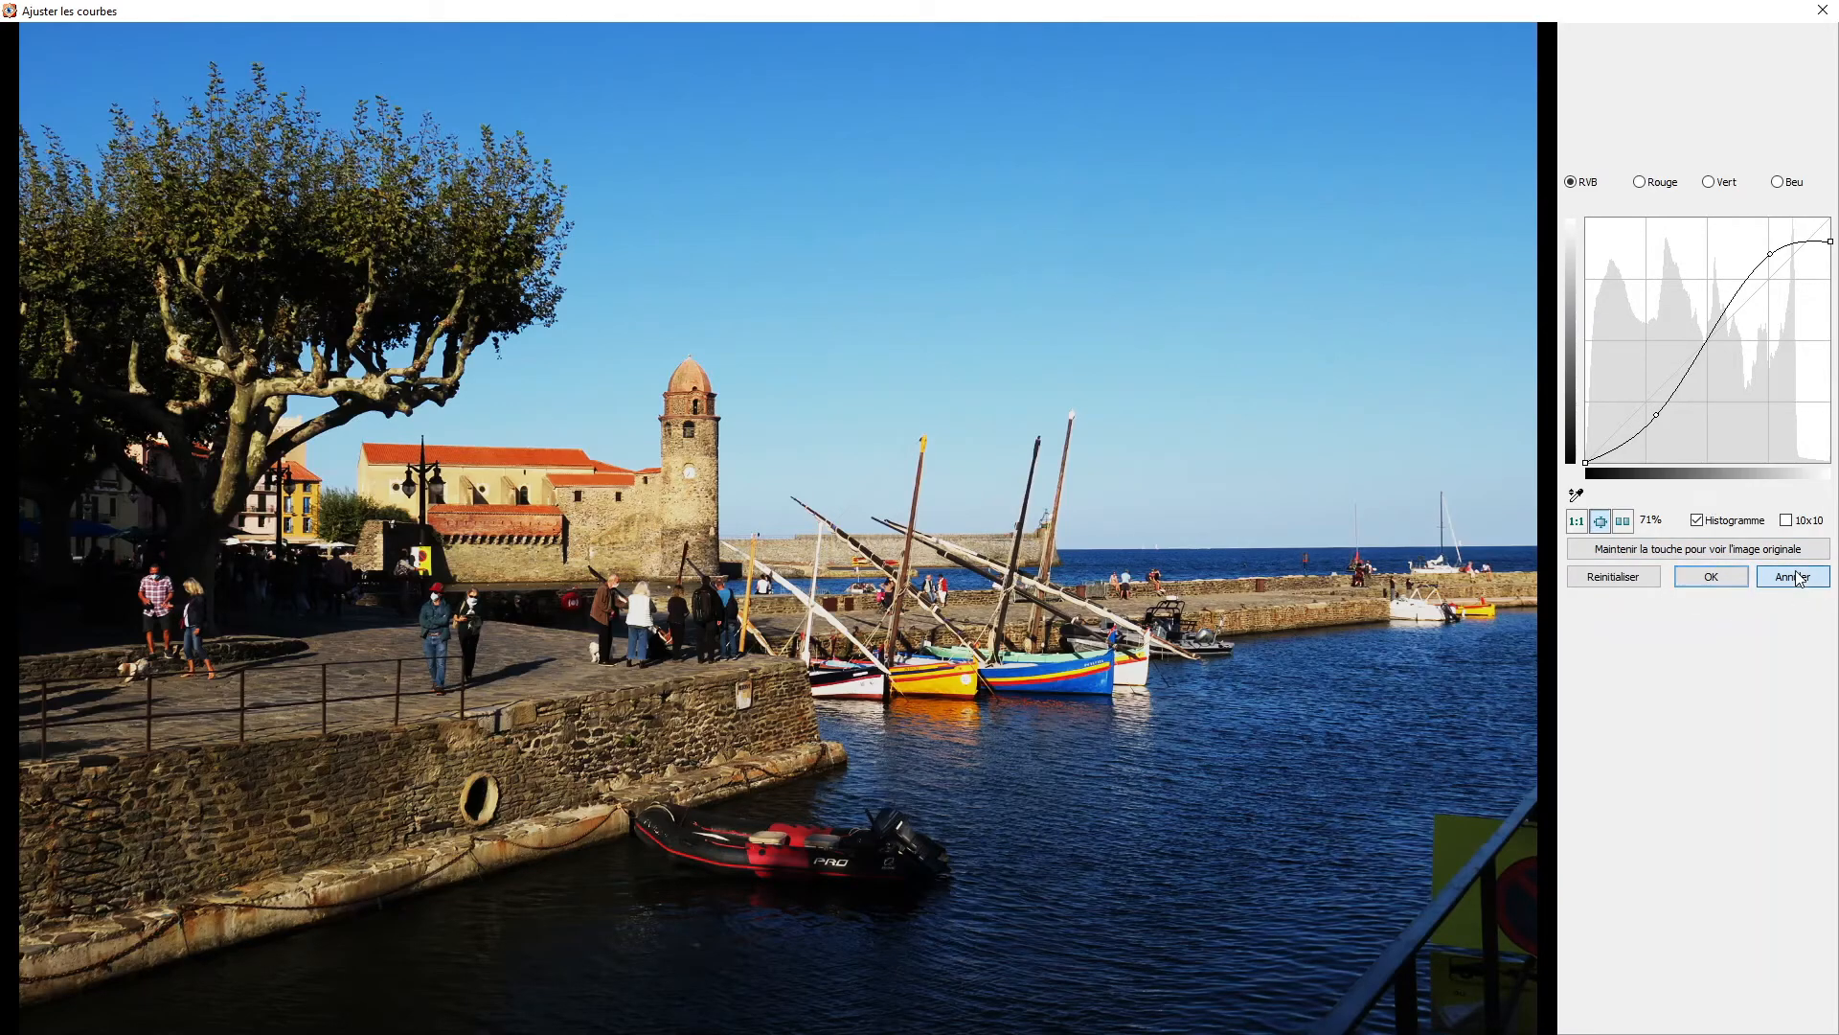
Apply noise reduction to the harbour photo with luminance 0, details 75 and chrominance 0.
right_click(6, 551)
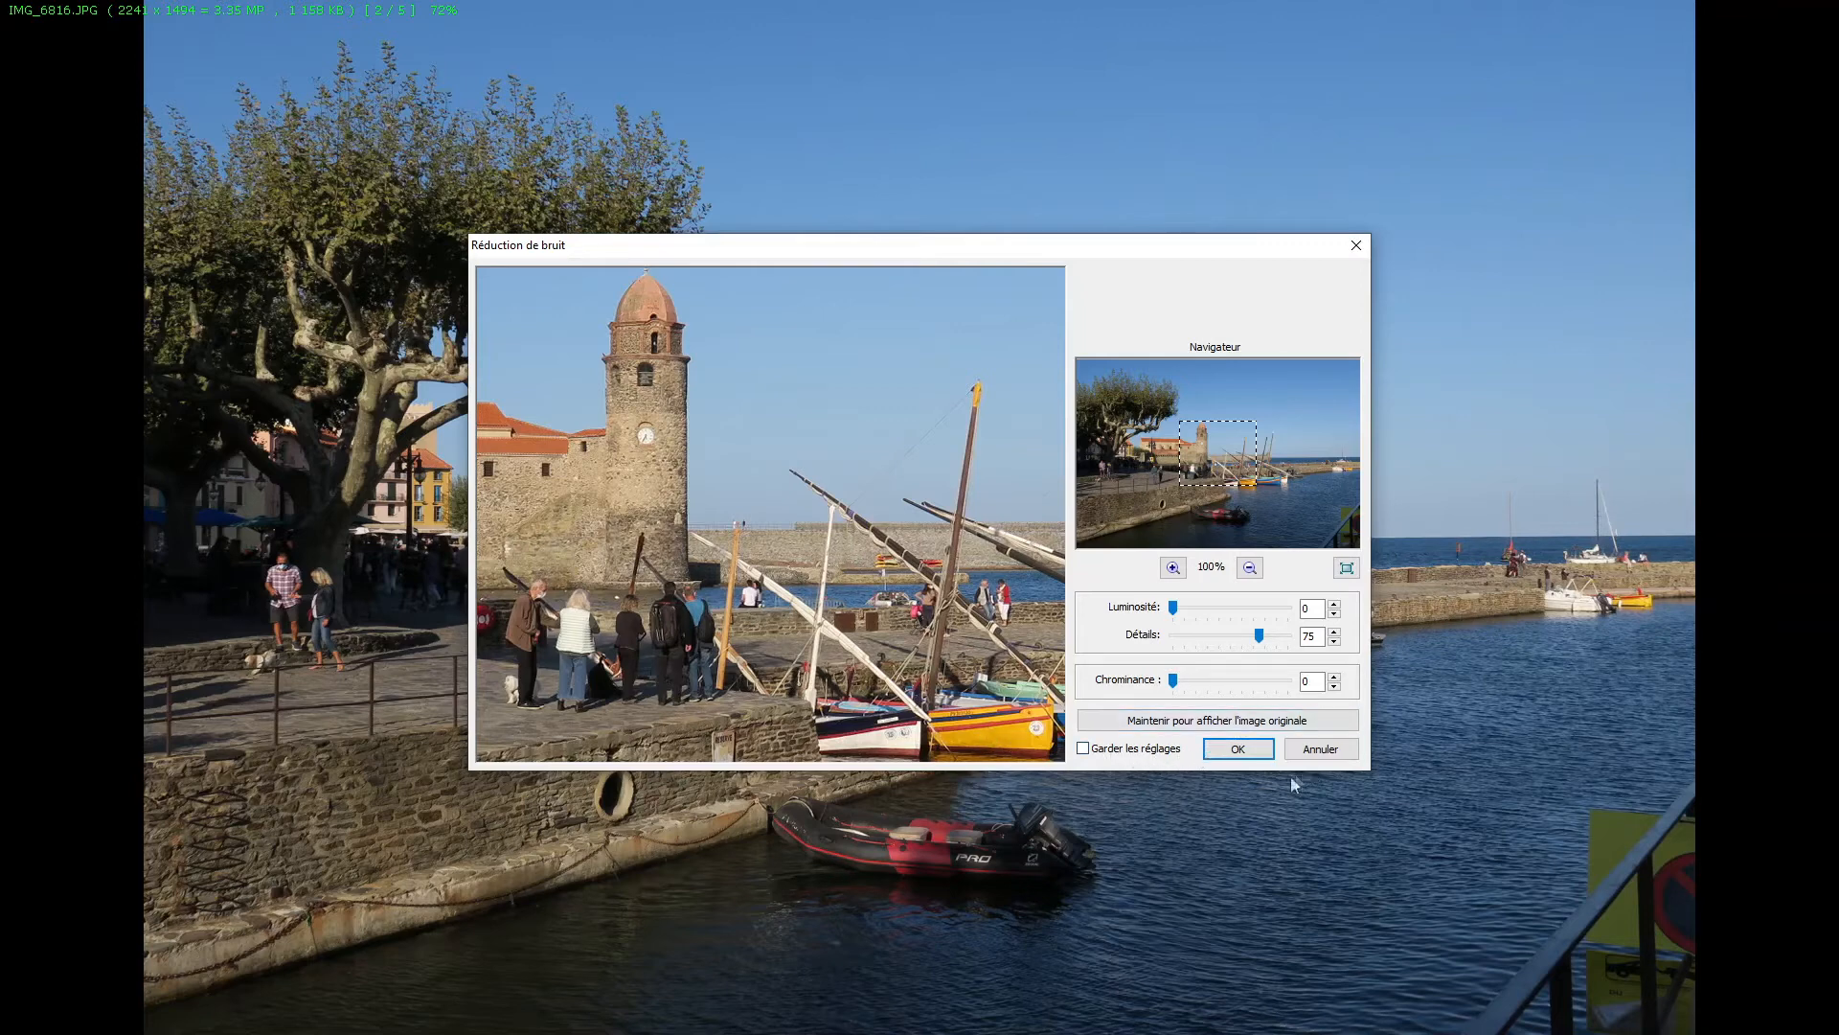
click(1236, 754)
Try the greyscale, sepia and negative conversions on the photo, and undo them to restore the original colours.
mouse_move(5, 619)
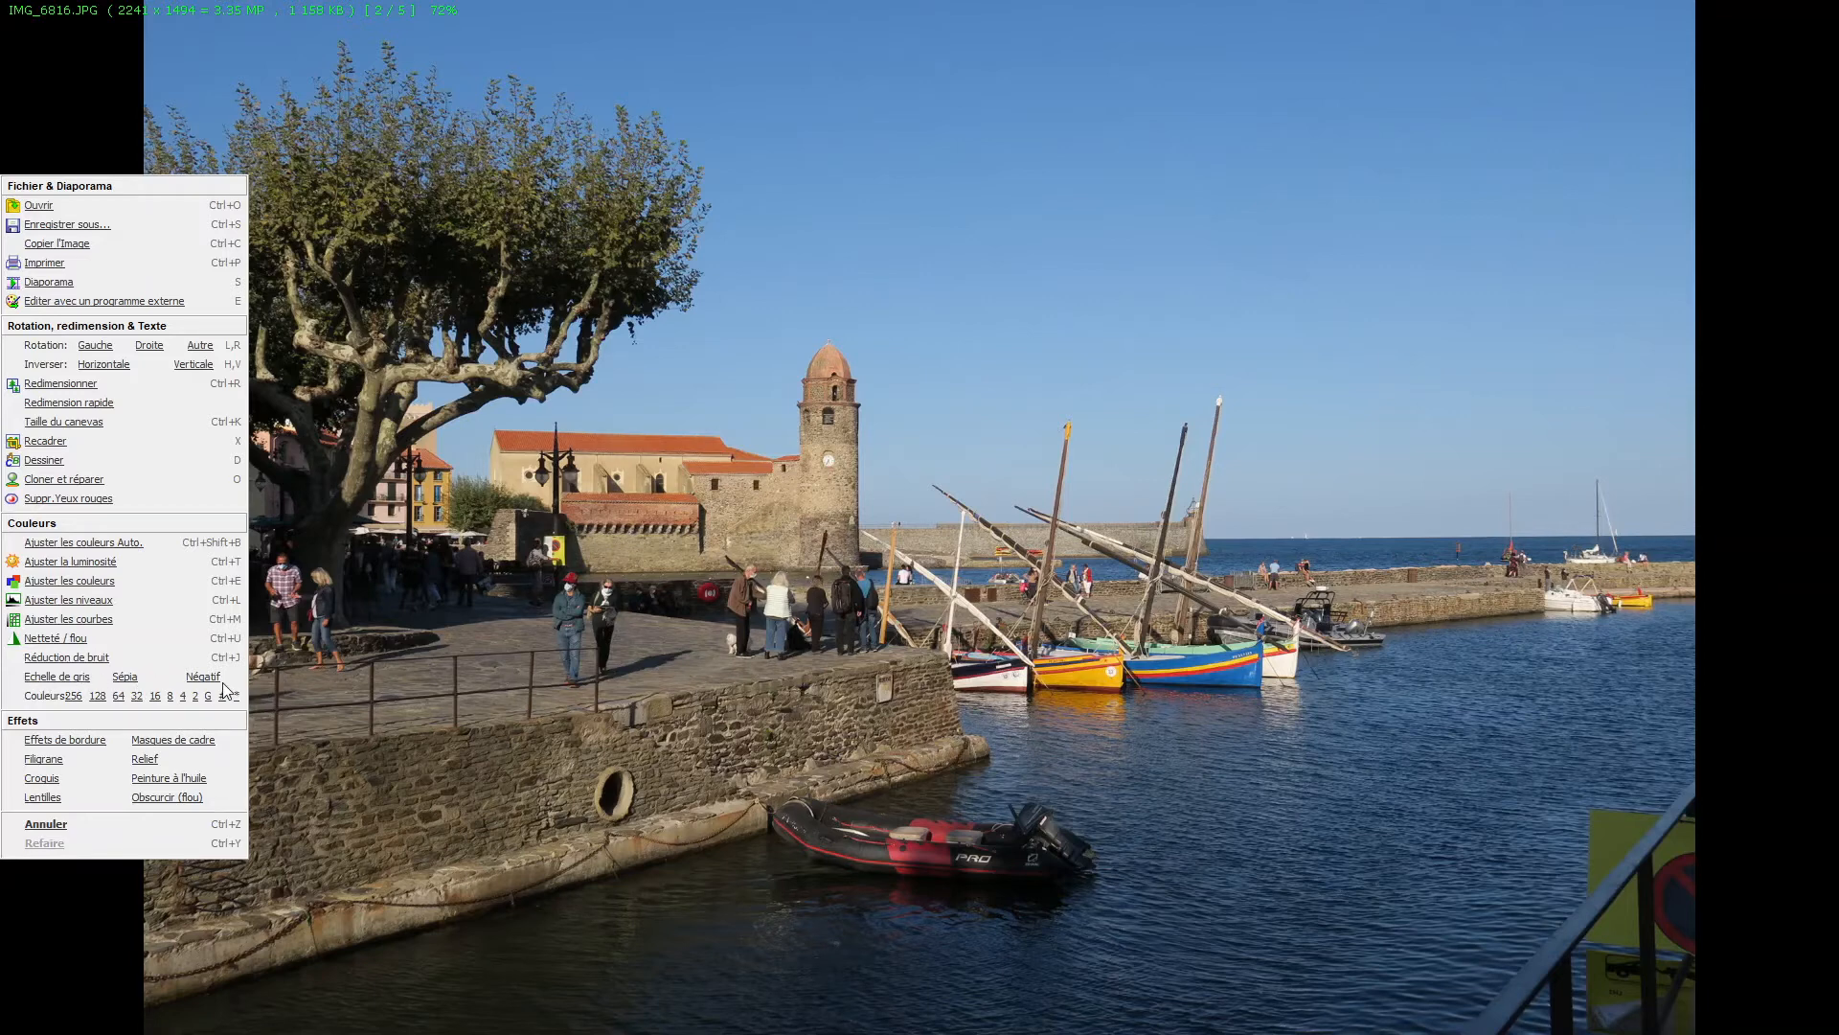
click(64, 680)
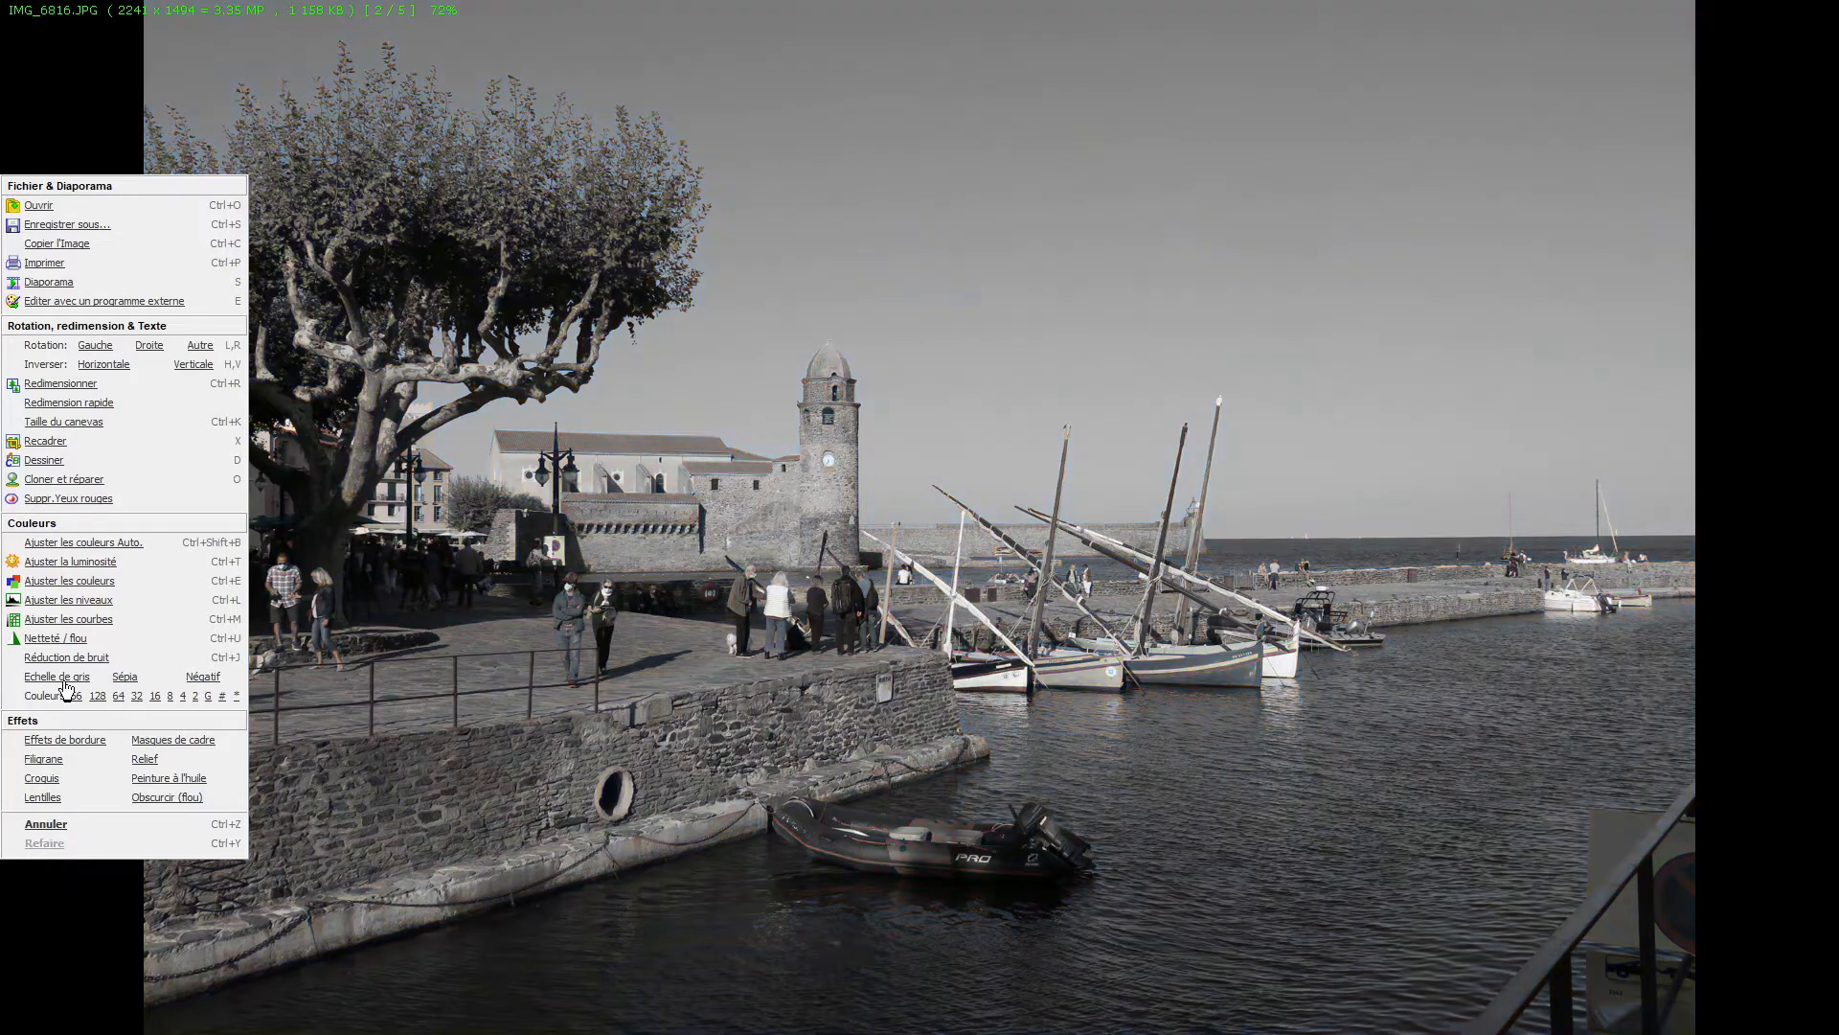
click(125, 679)
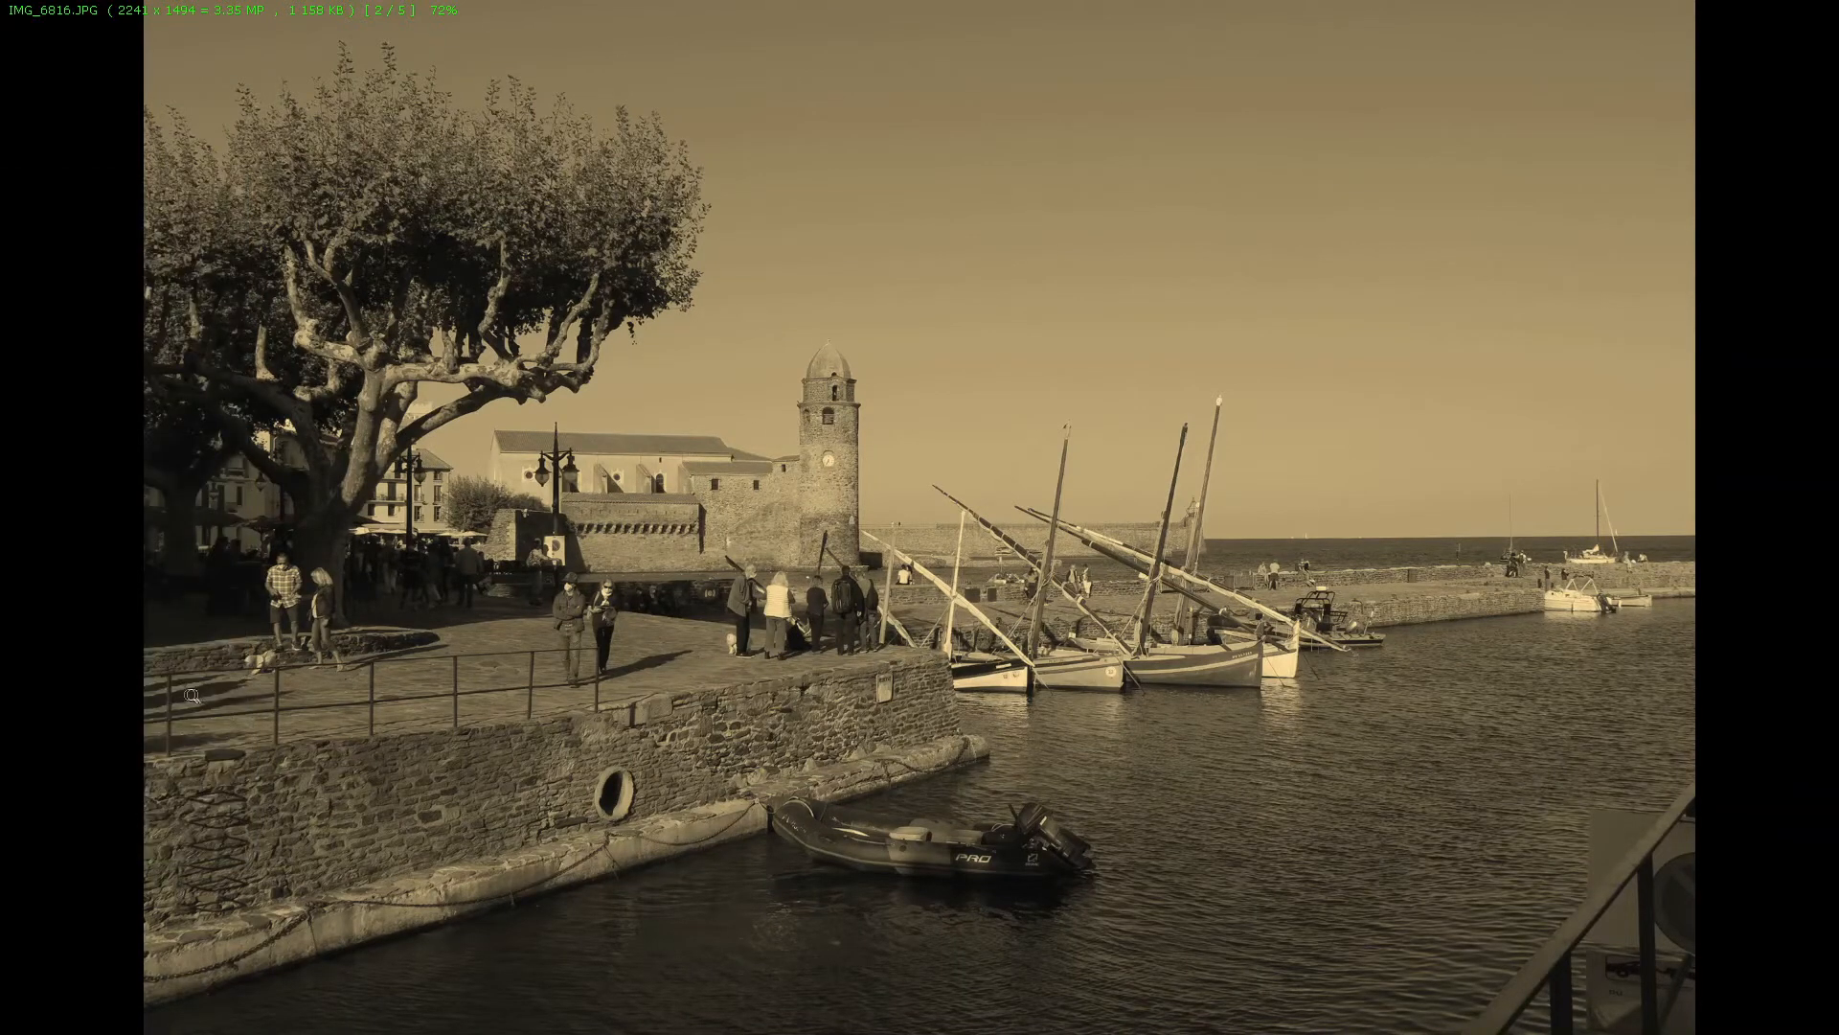
mouse_move(5, 684)
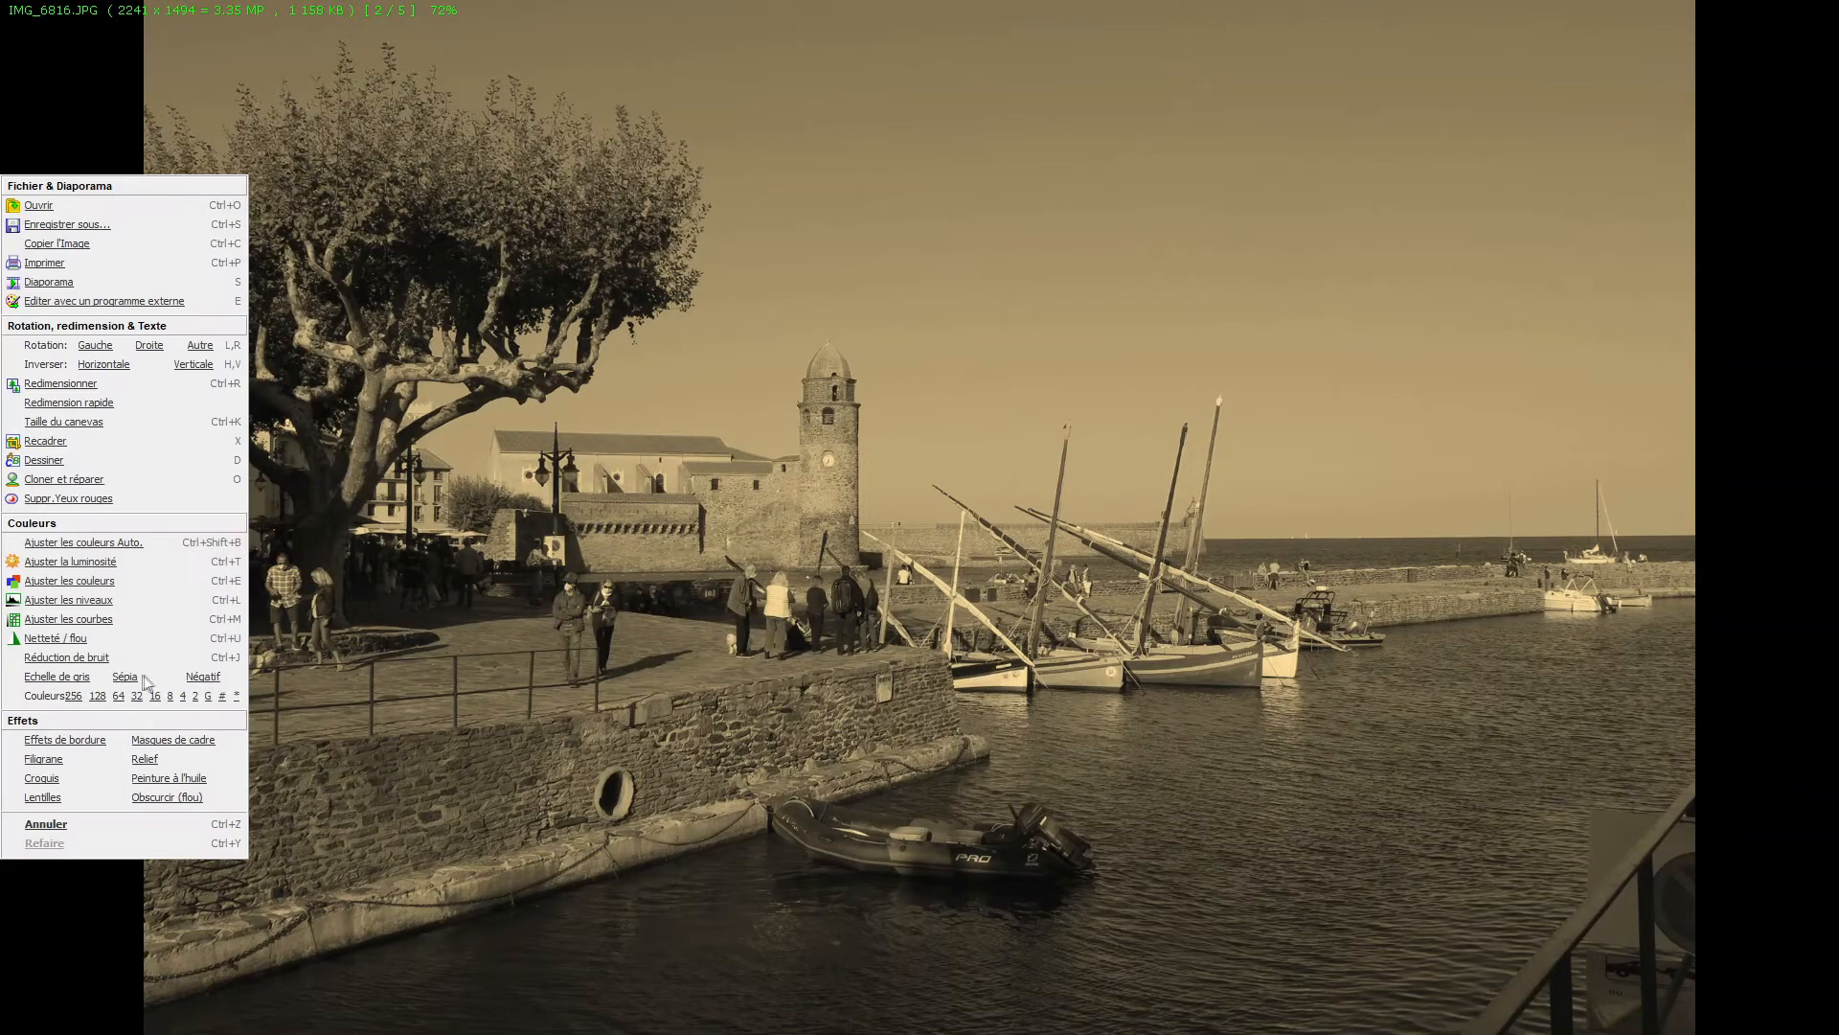
click(197, 677)
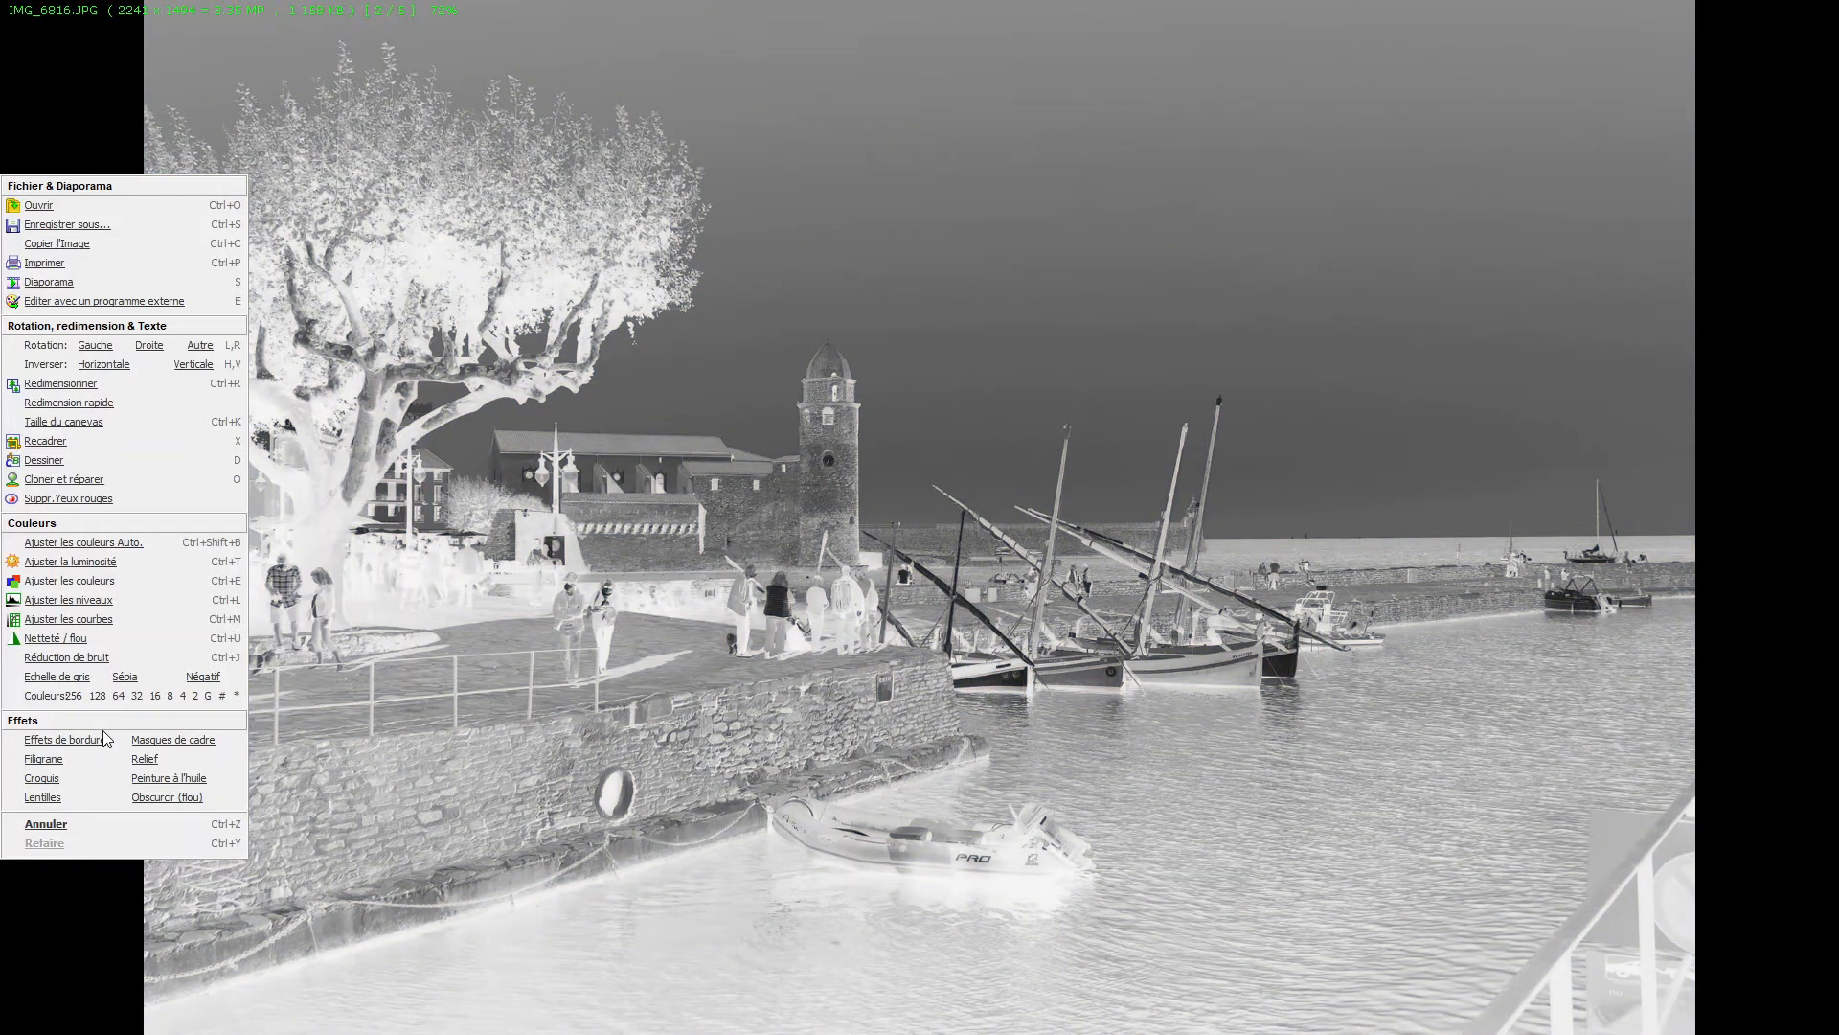
key(ctrl+z)
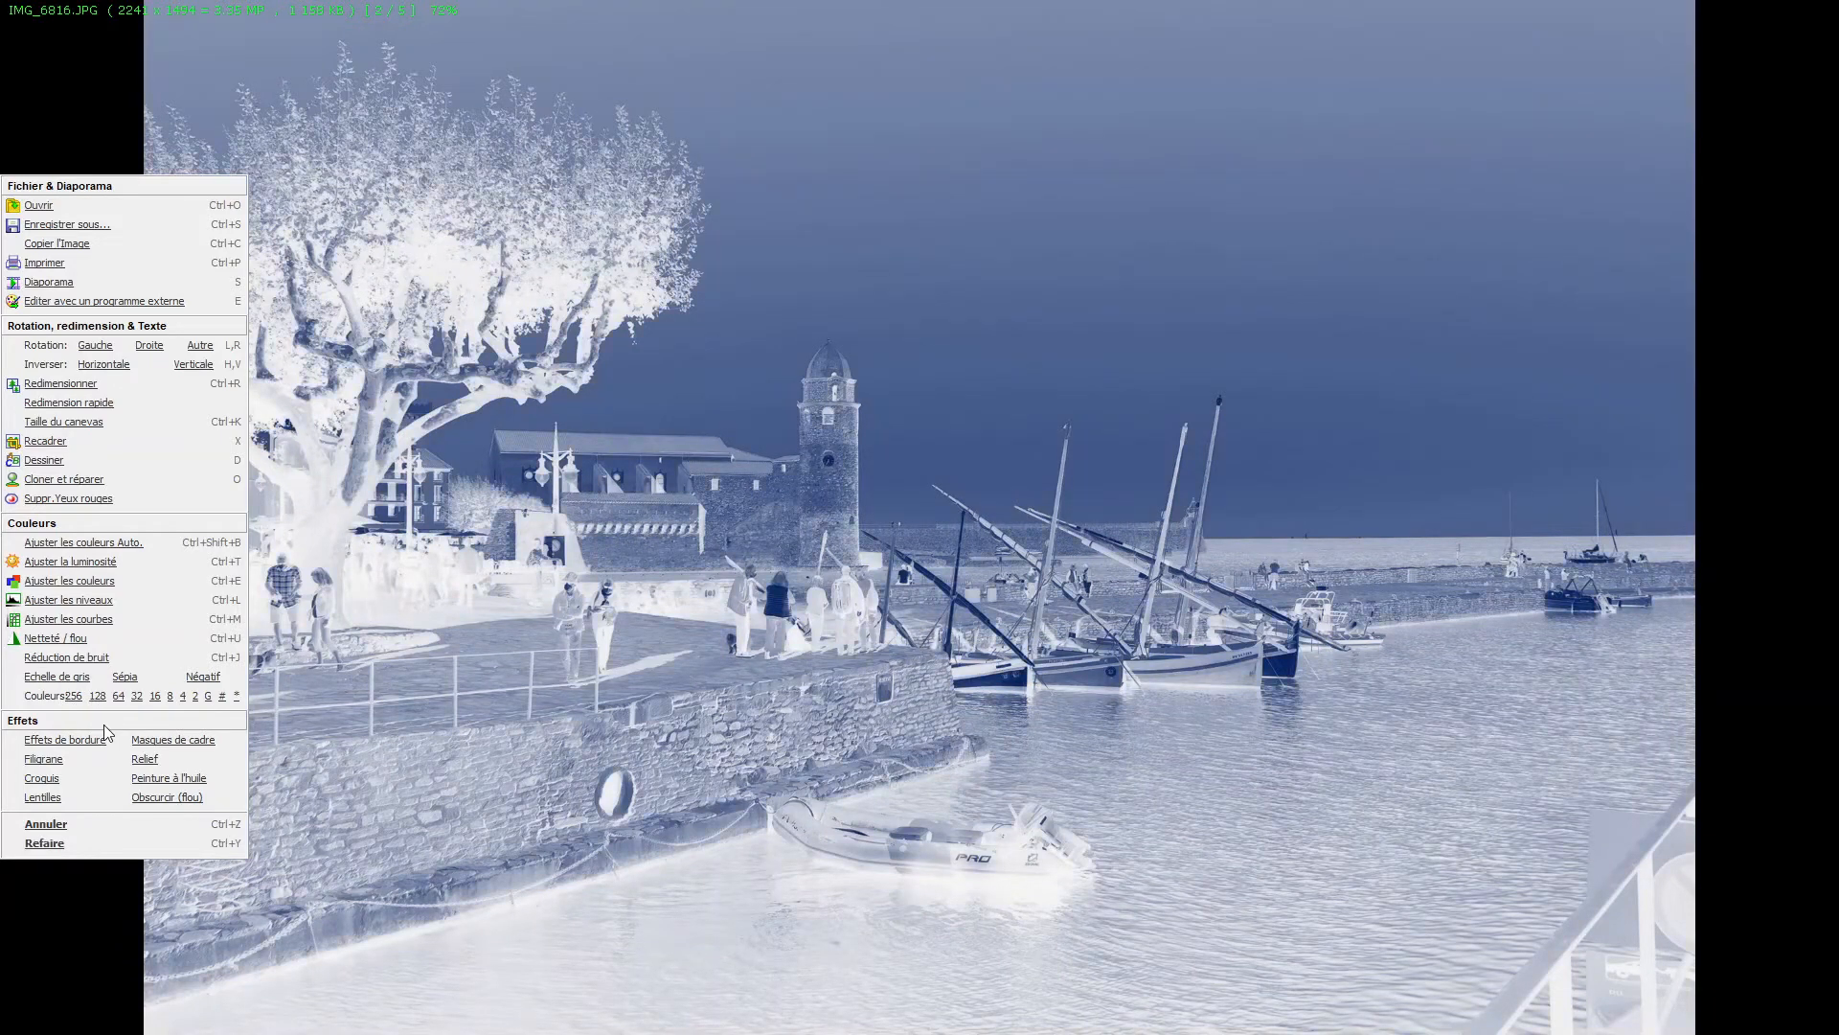
key(ctrl+z)
key(ctrl+z)
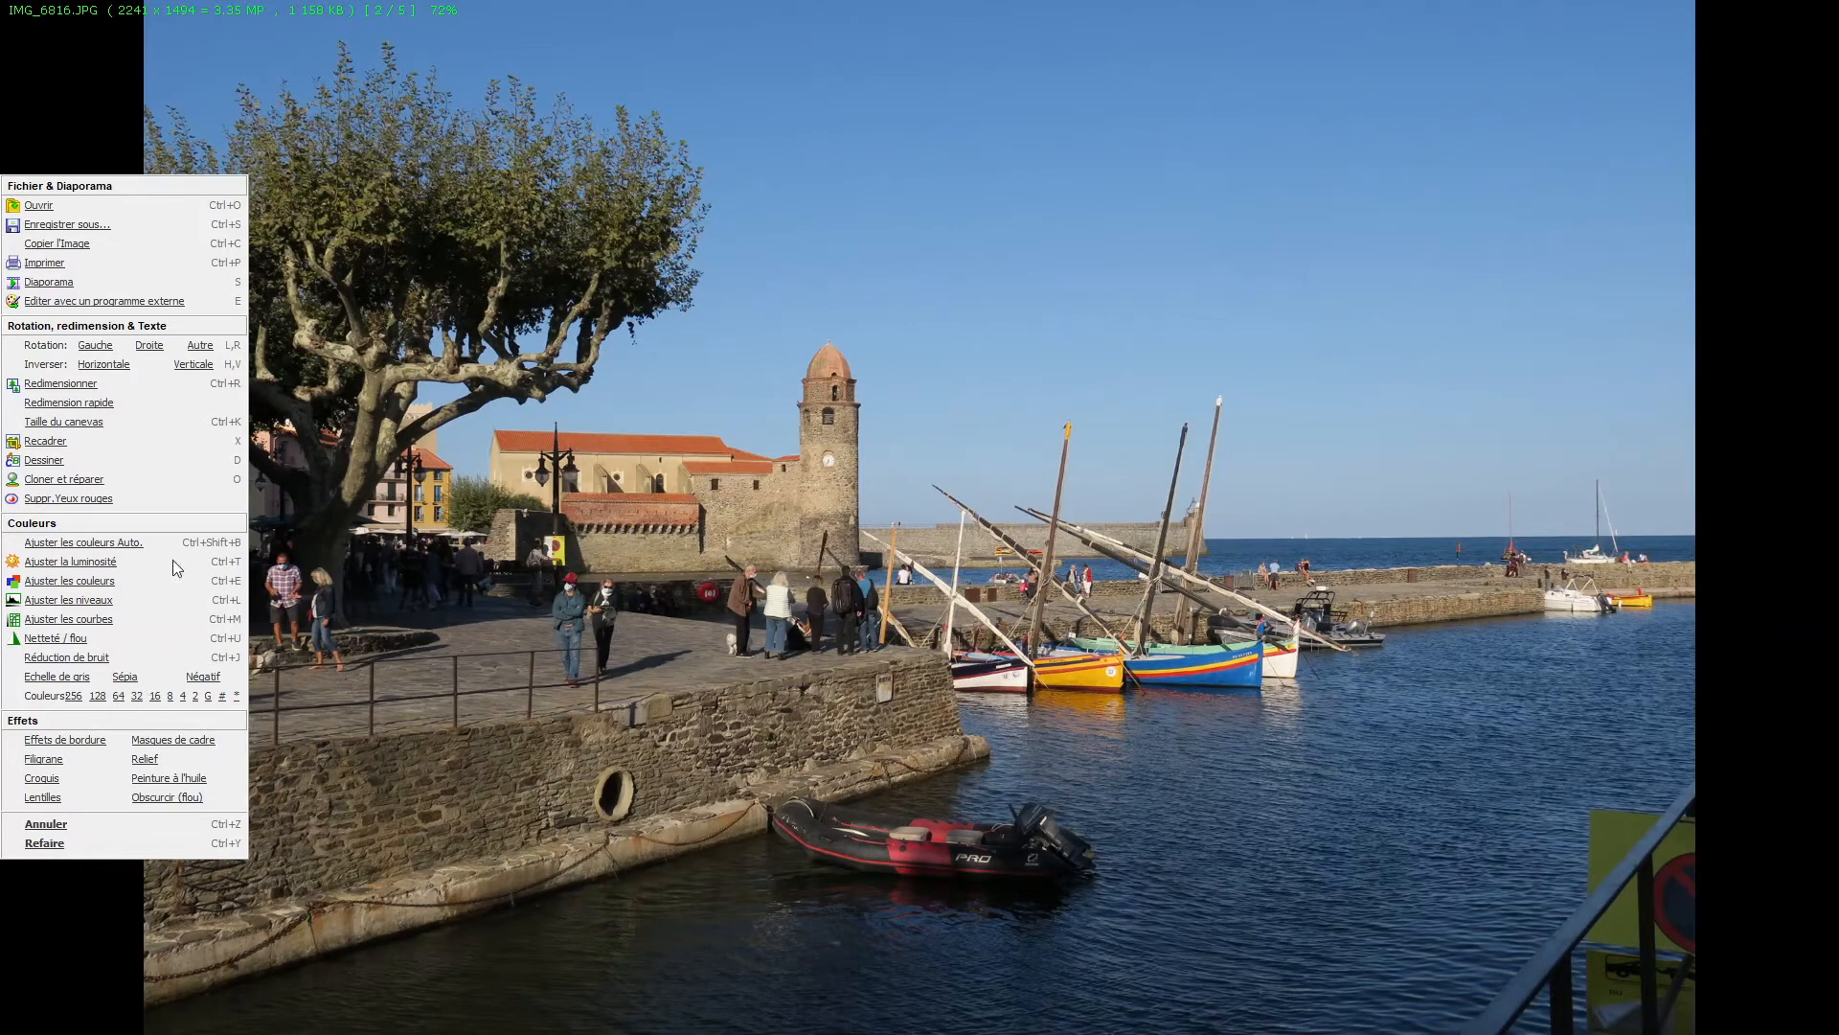
Try reducing the photo to 2 colours and to 8 colours, undoing each reduction.
mouse_move(5, 682)
click(194, 699)
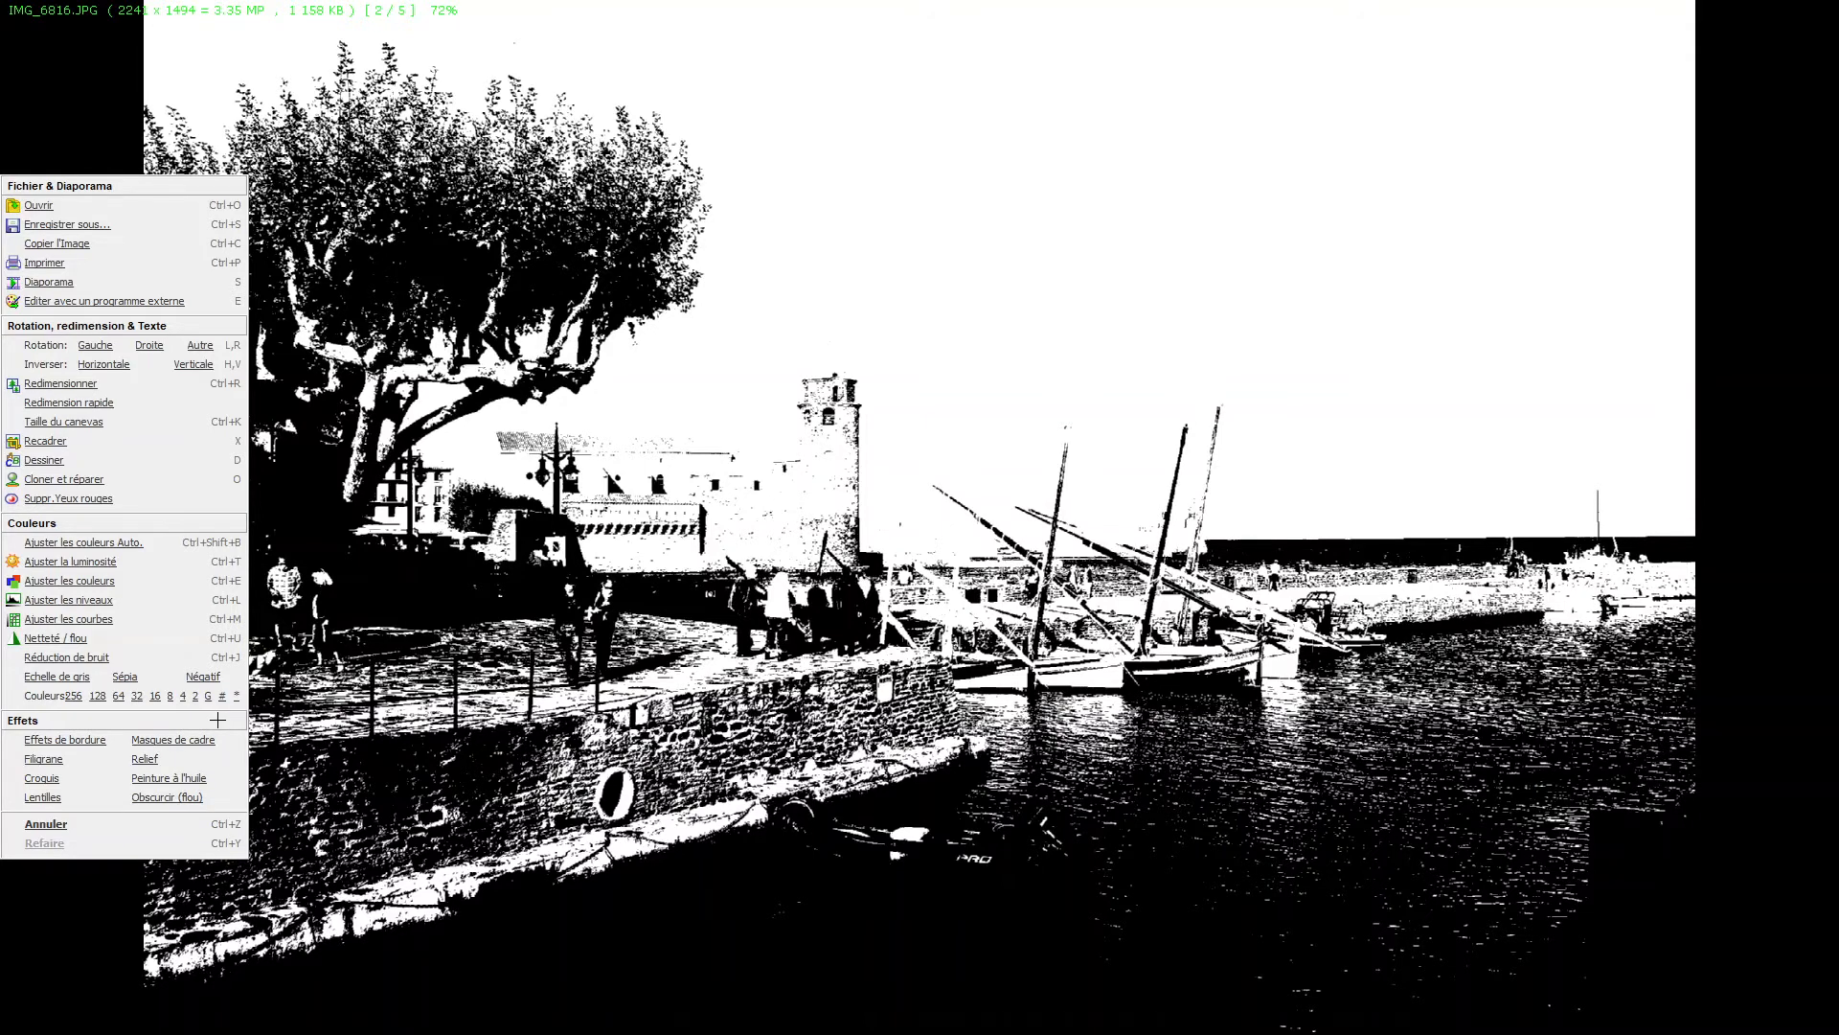
key(ctrl+z)
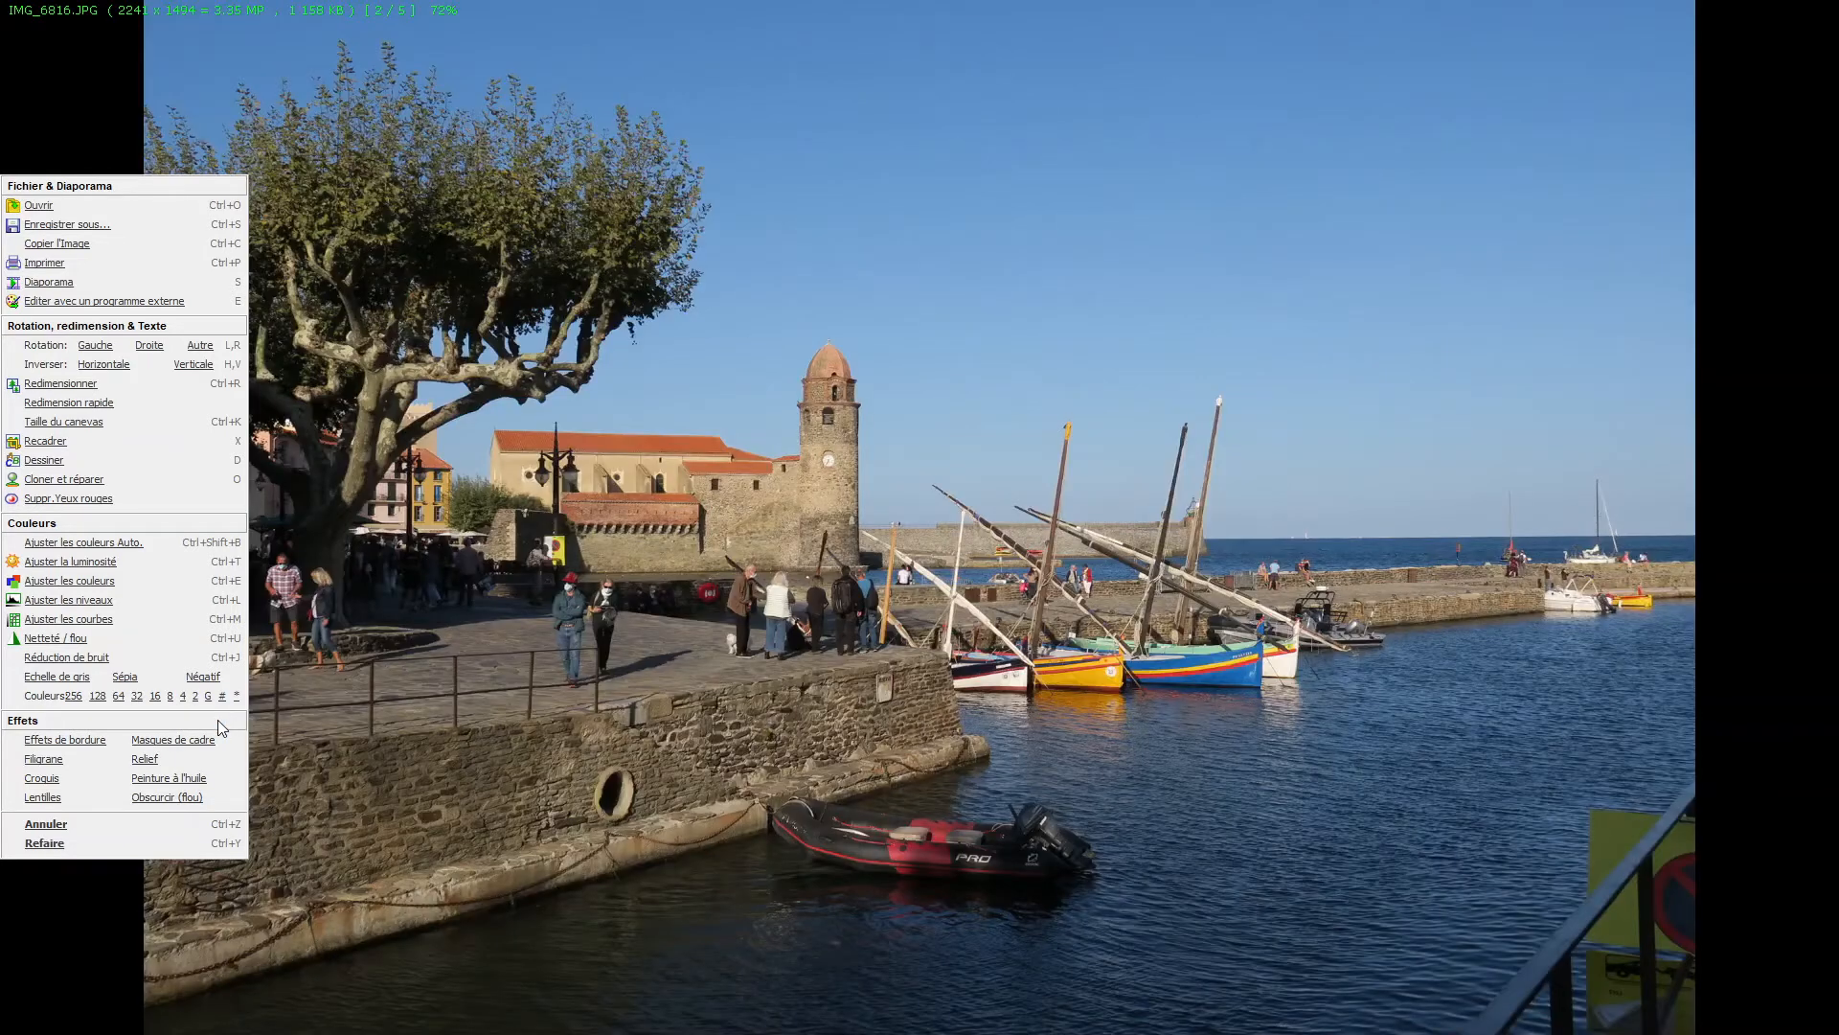
click(169, 696)
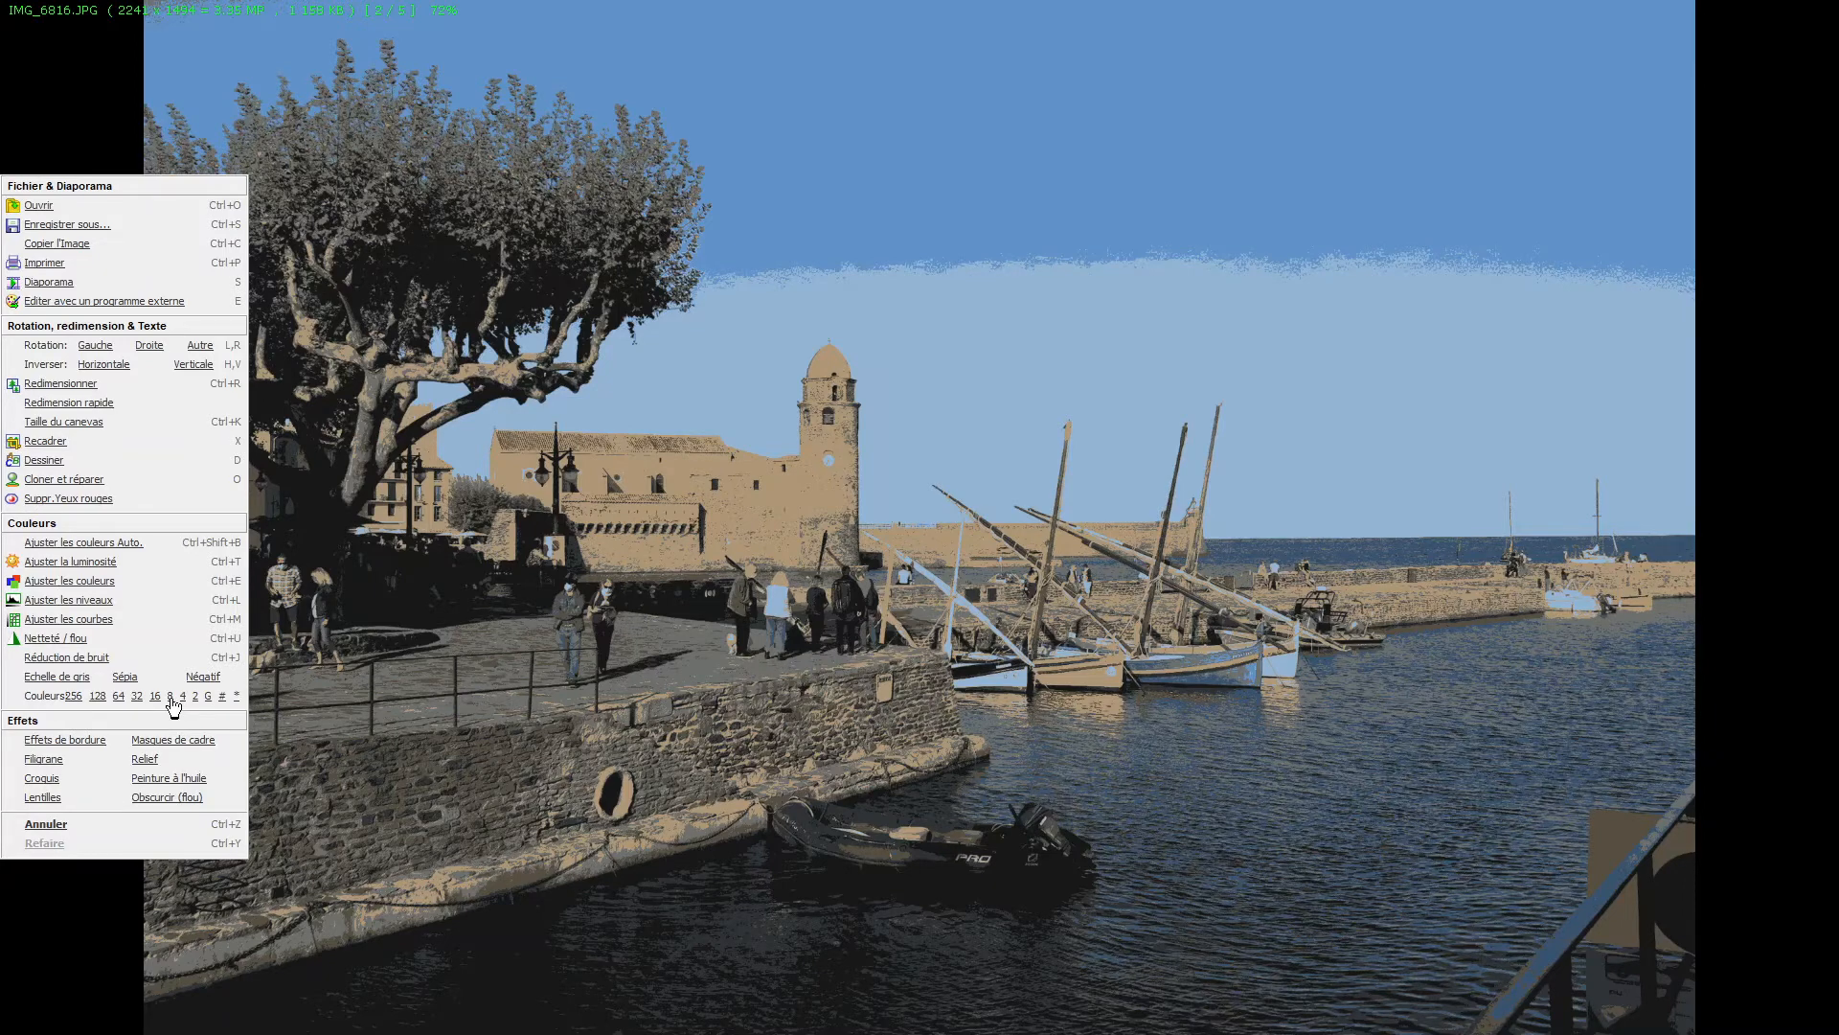
key(ctrl+z)
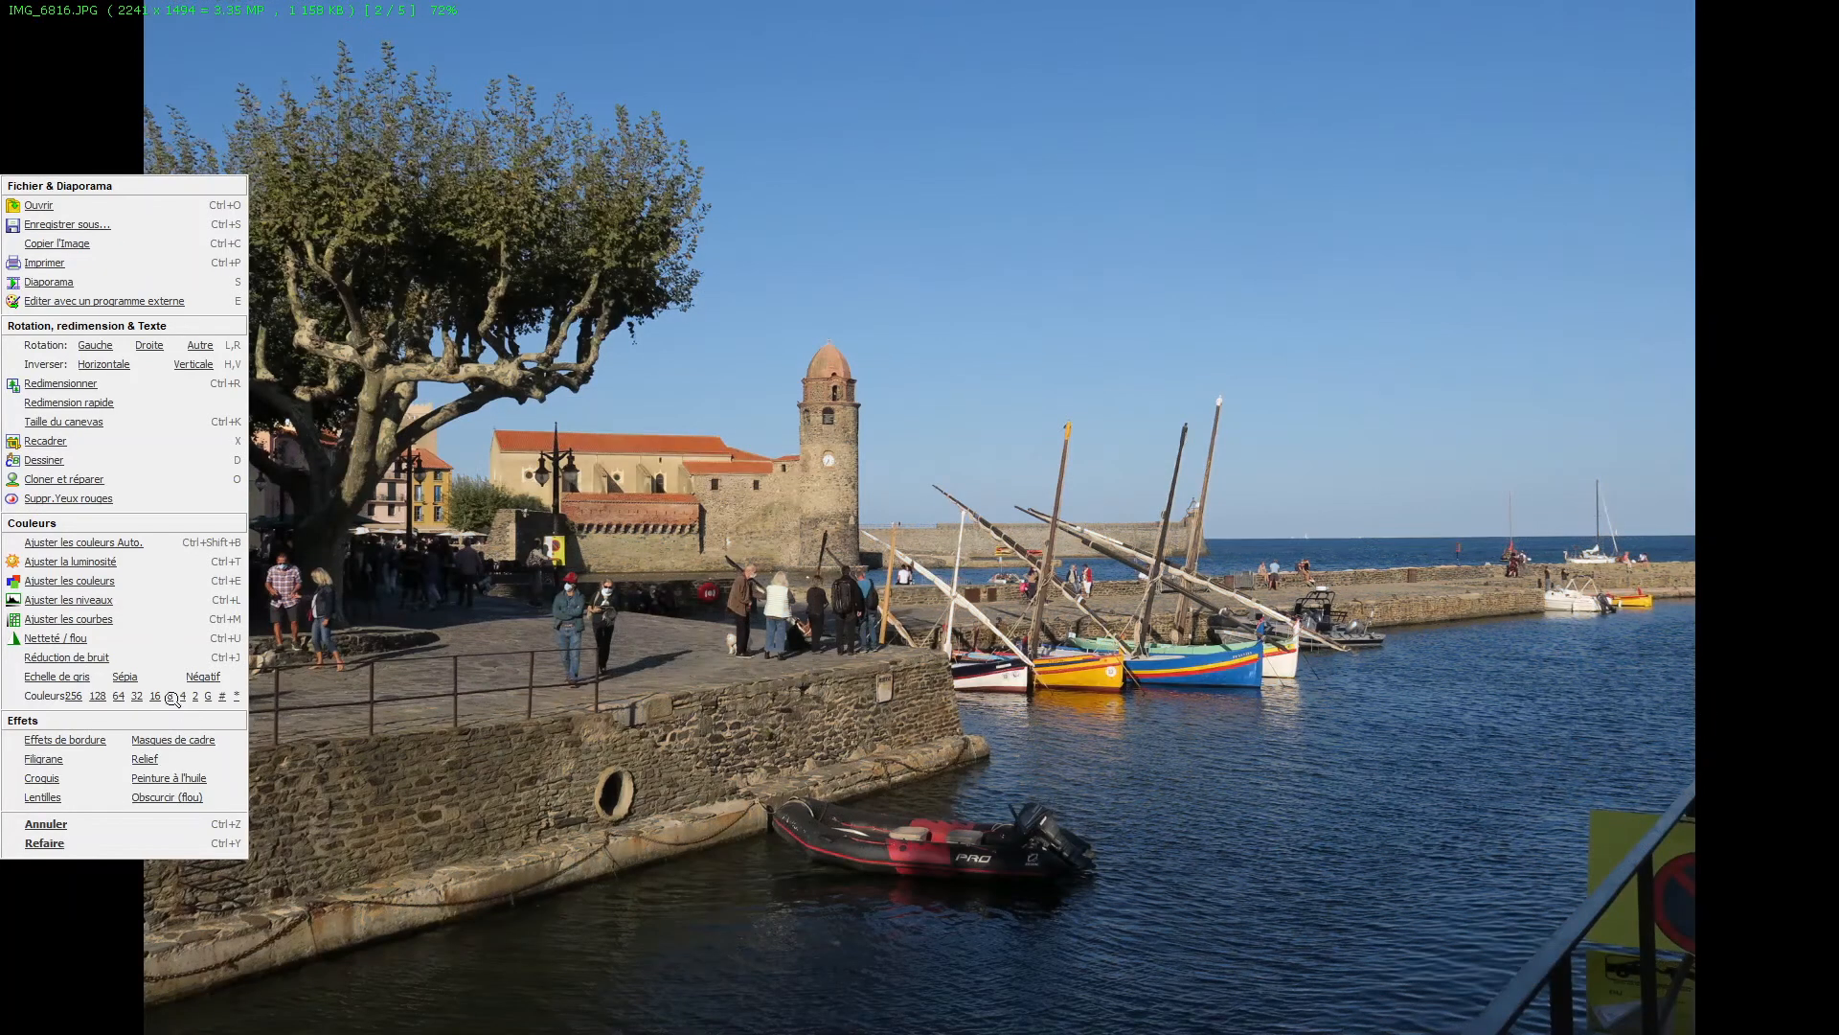
Apply the sketch effect with quantity 3 after checking the quay in the preview and comparing with the original.
click(43, 779)
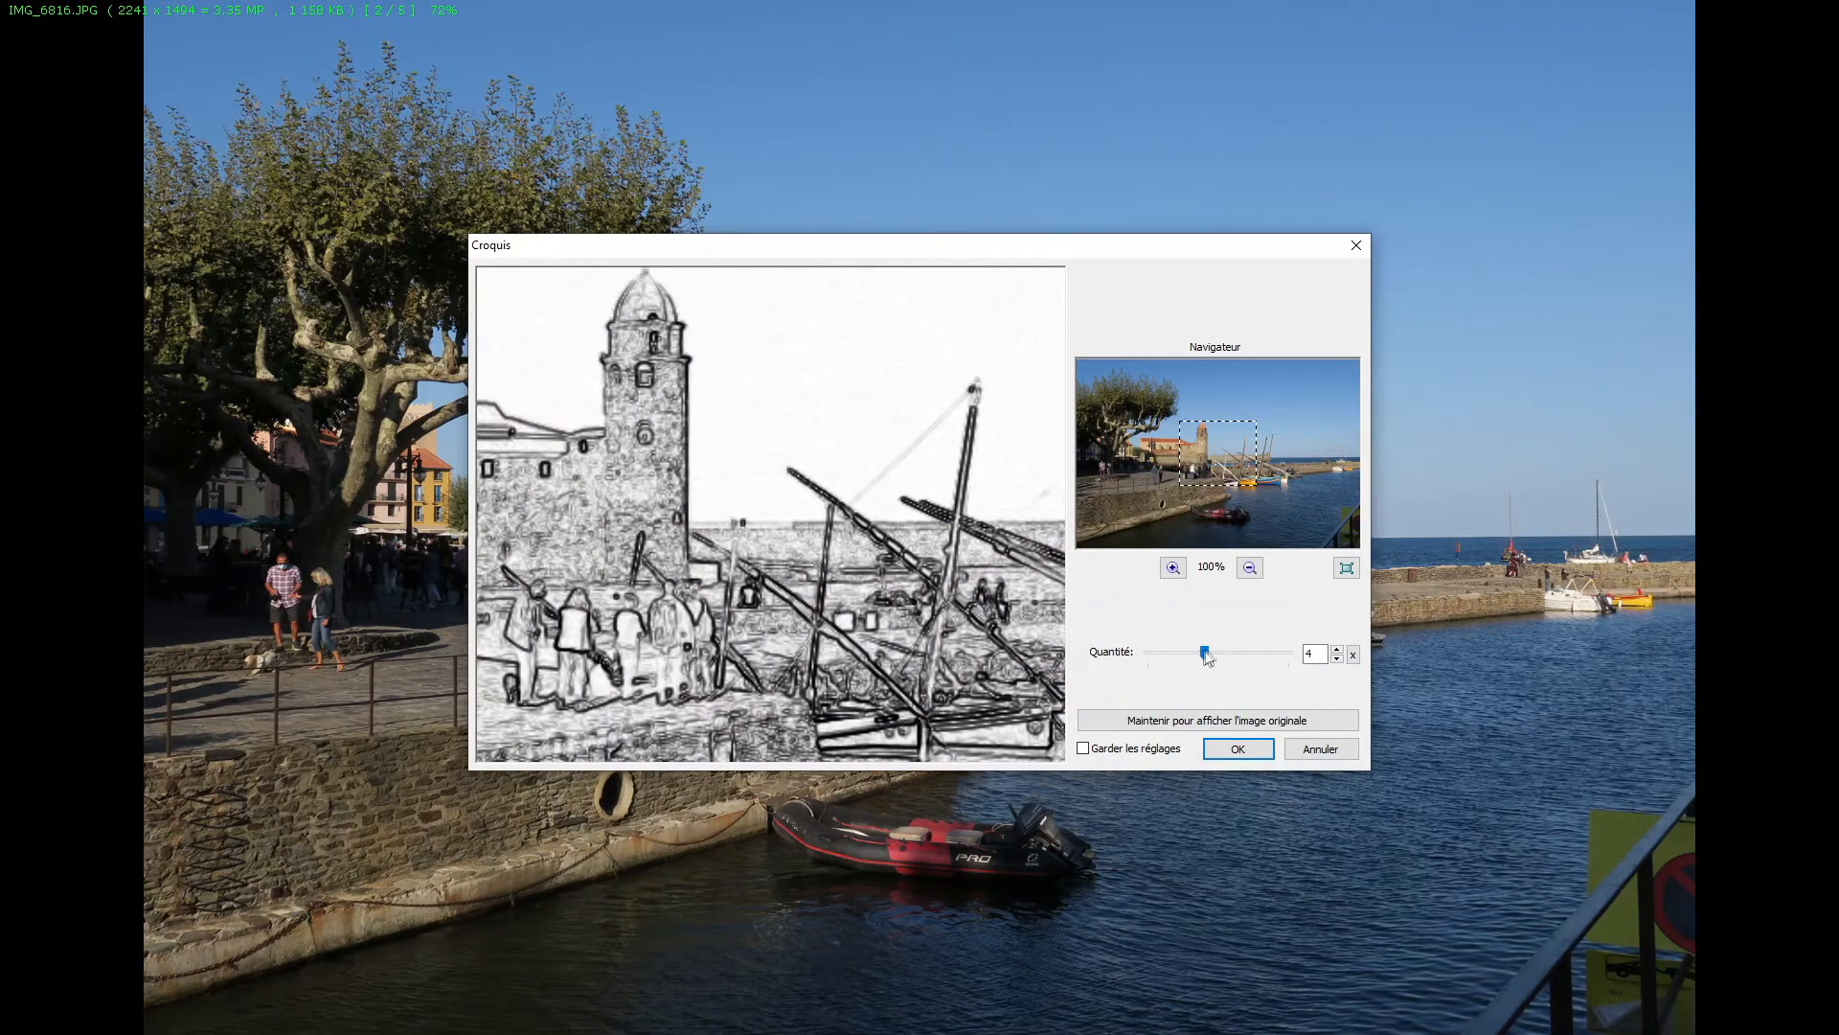
click(1220, 652)
click(1205, 660)
mouse_move(1207, 661)
mouse_down()
mouse_move(1306, 670)
mouse_move(1194, 659)
mouse_up()
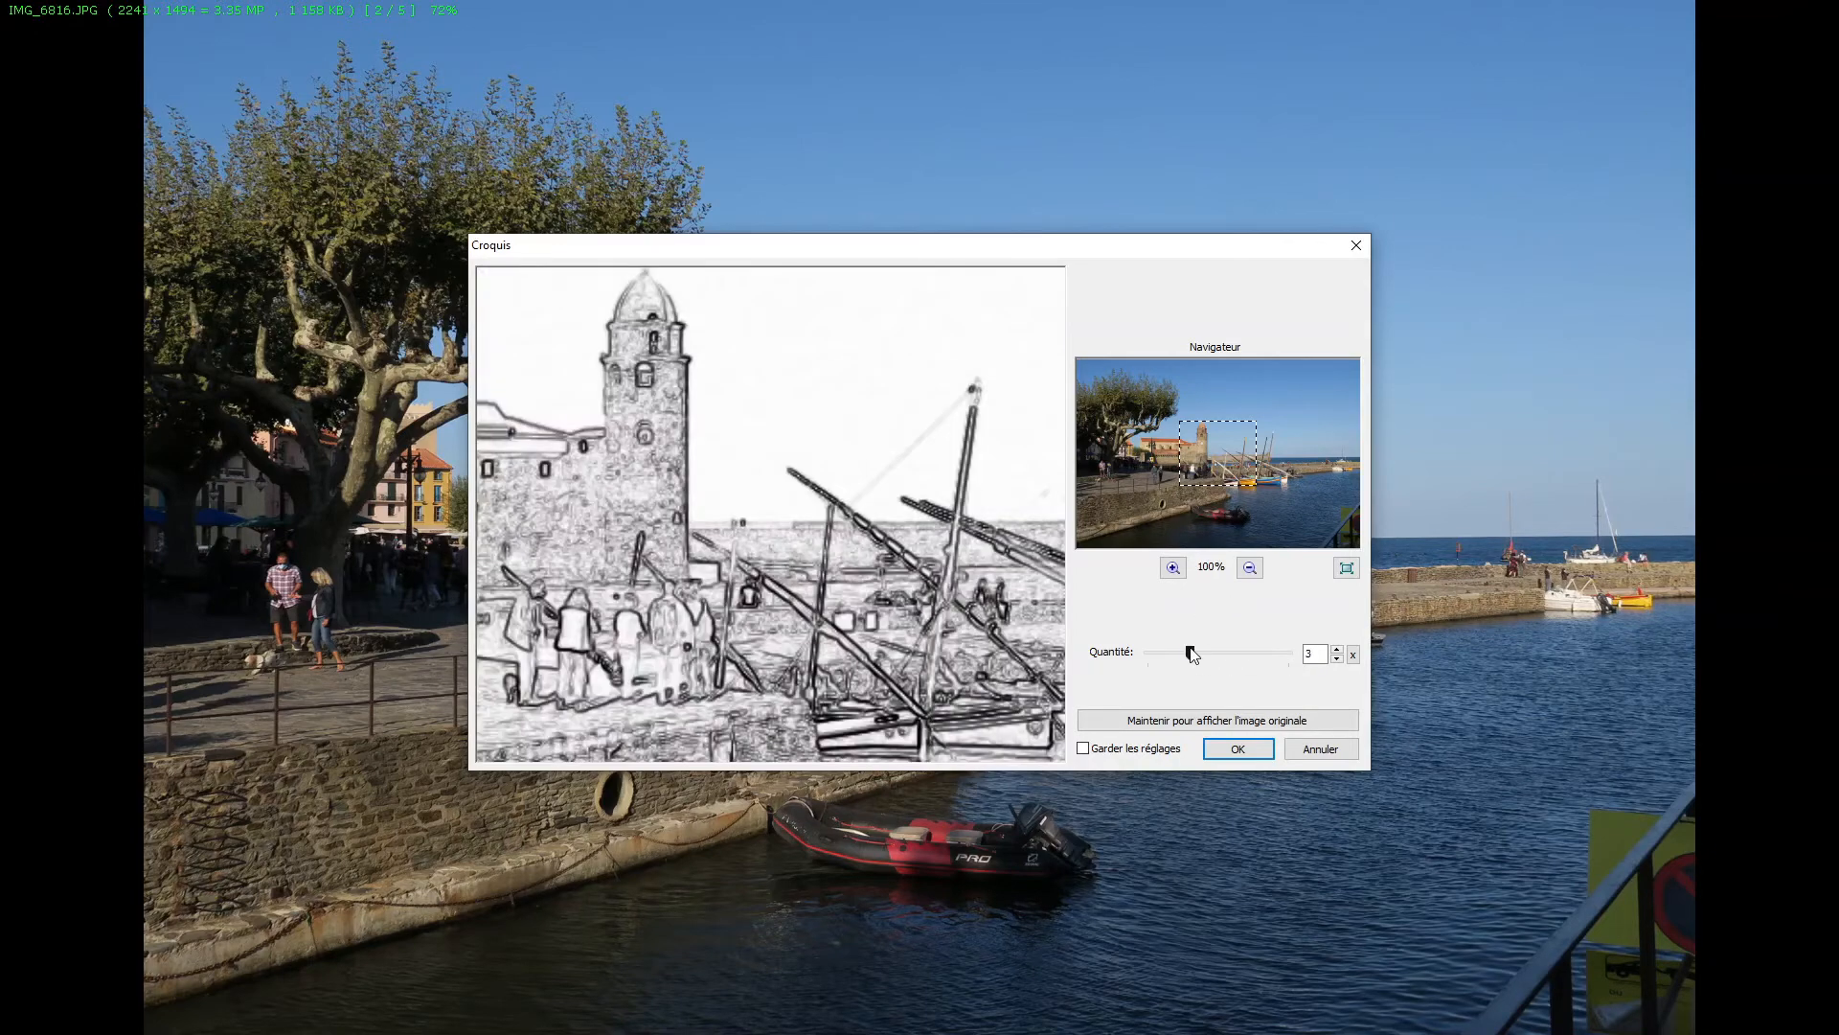
mouse_move(771, 632)
mouse_down()
mouse_move(830, 532)
mouse_move(819, 574)
mouse_up()
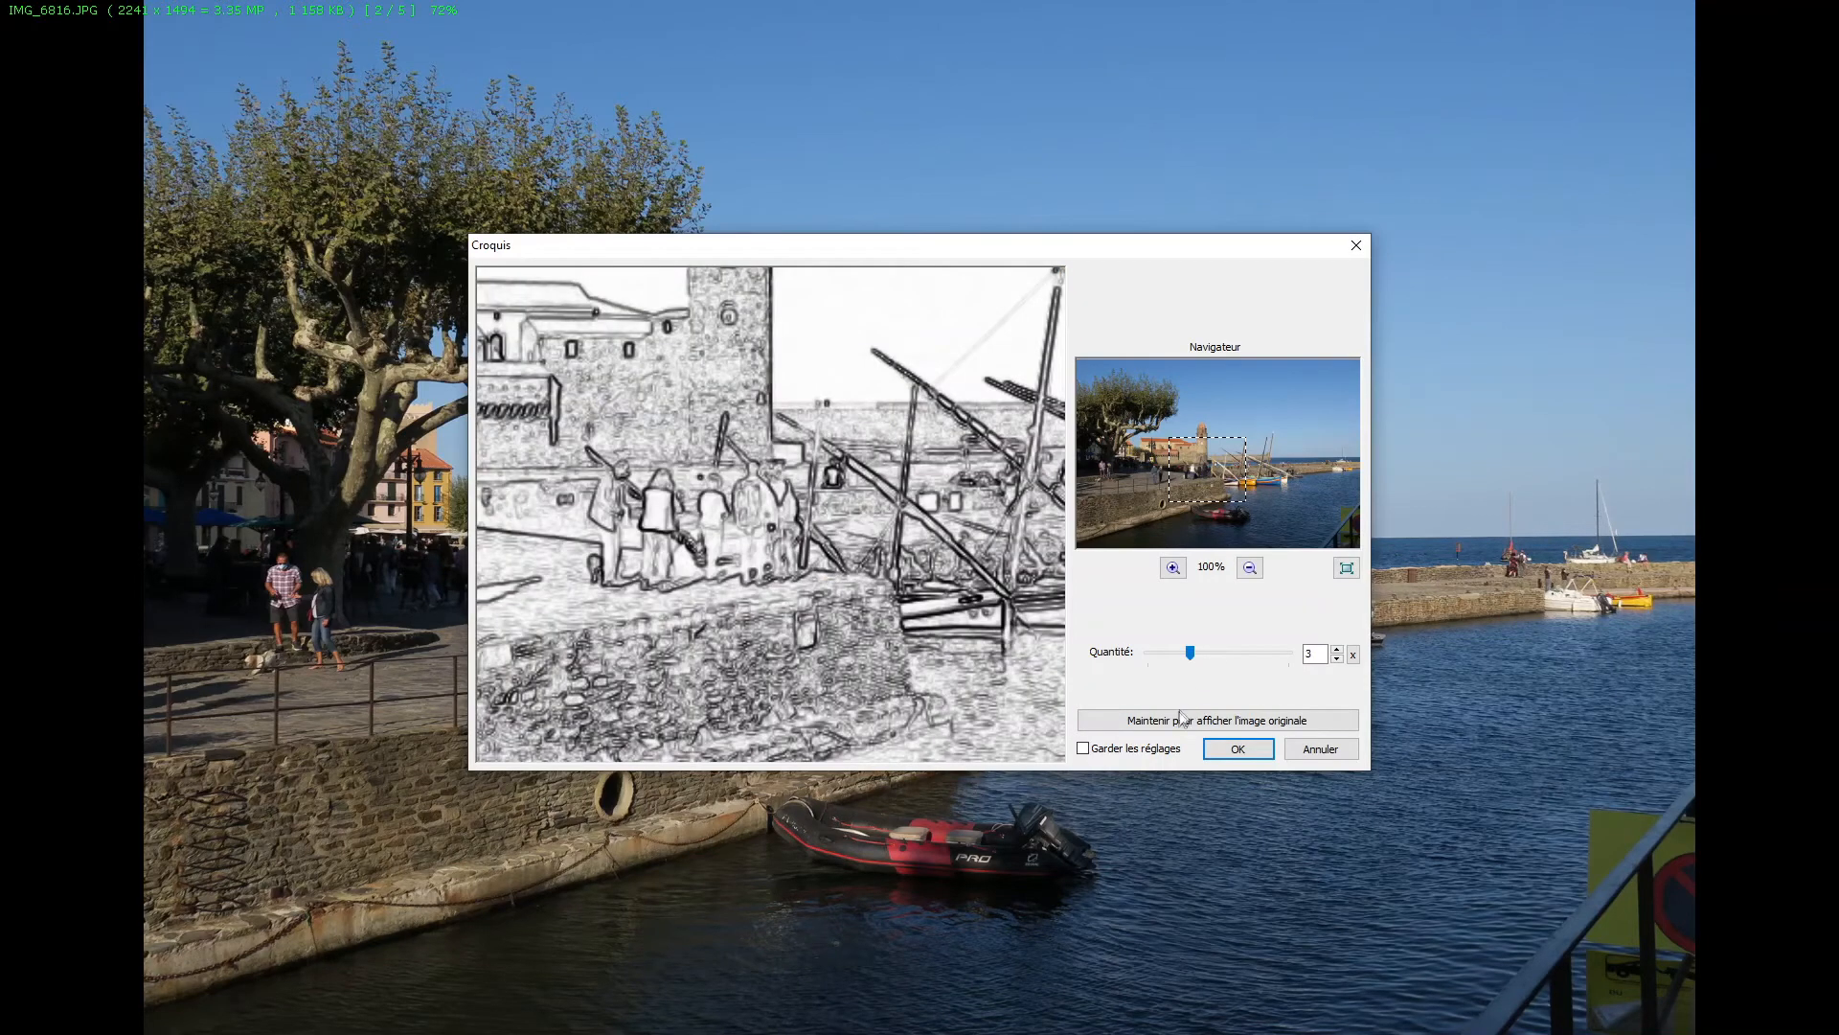
drag(1182, 728, 1184, 730)
click(1237, 752)
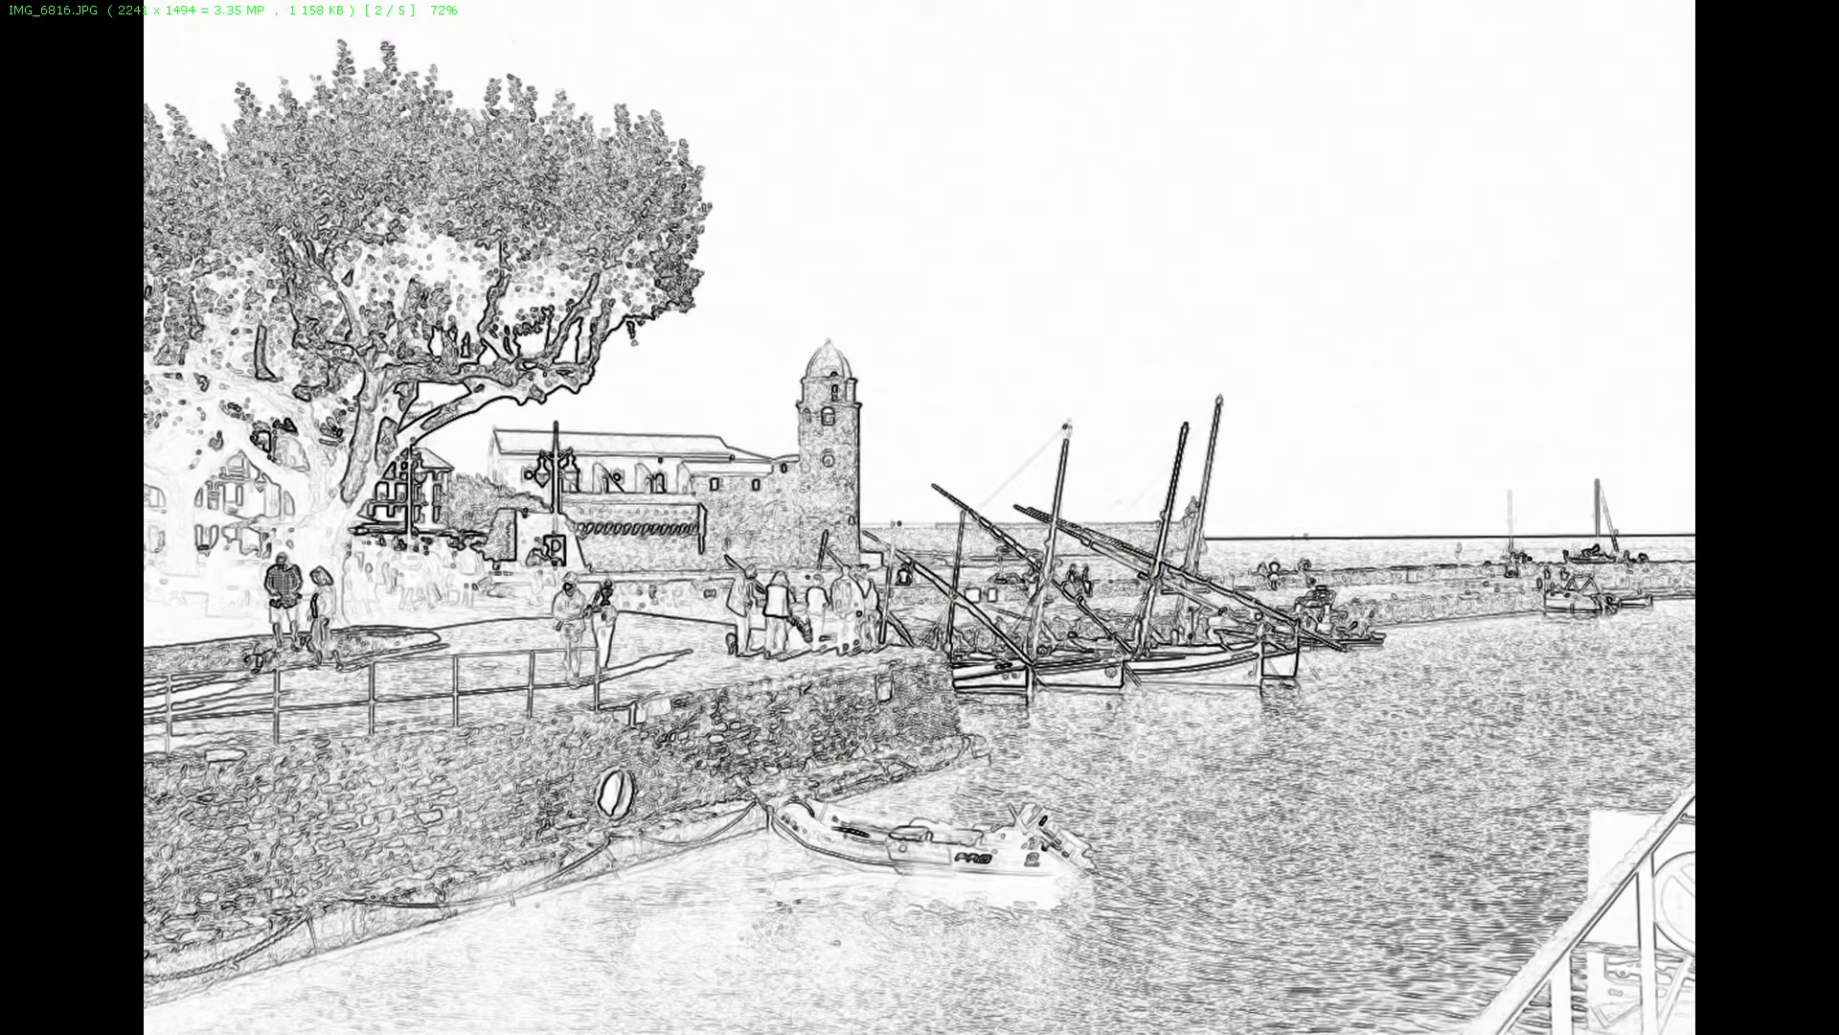
Leave the full-screen view, reopen IMG_6816.JPG full screen and undo the sketch effect.
key(Escape)
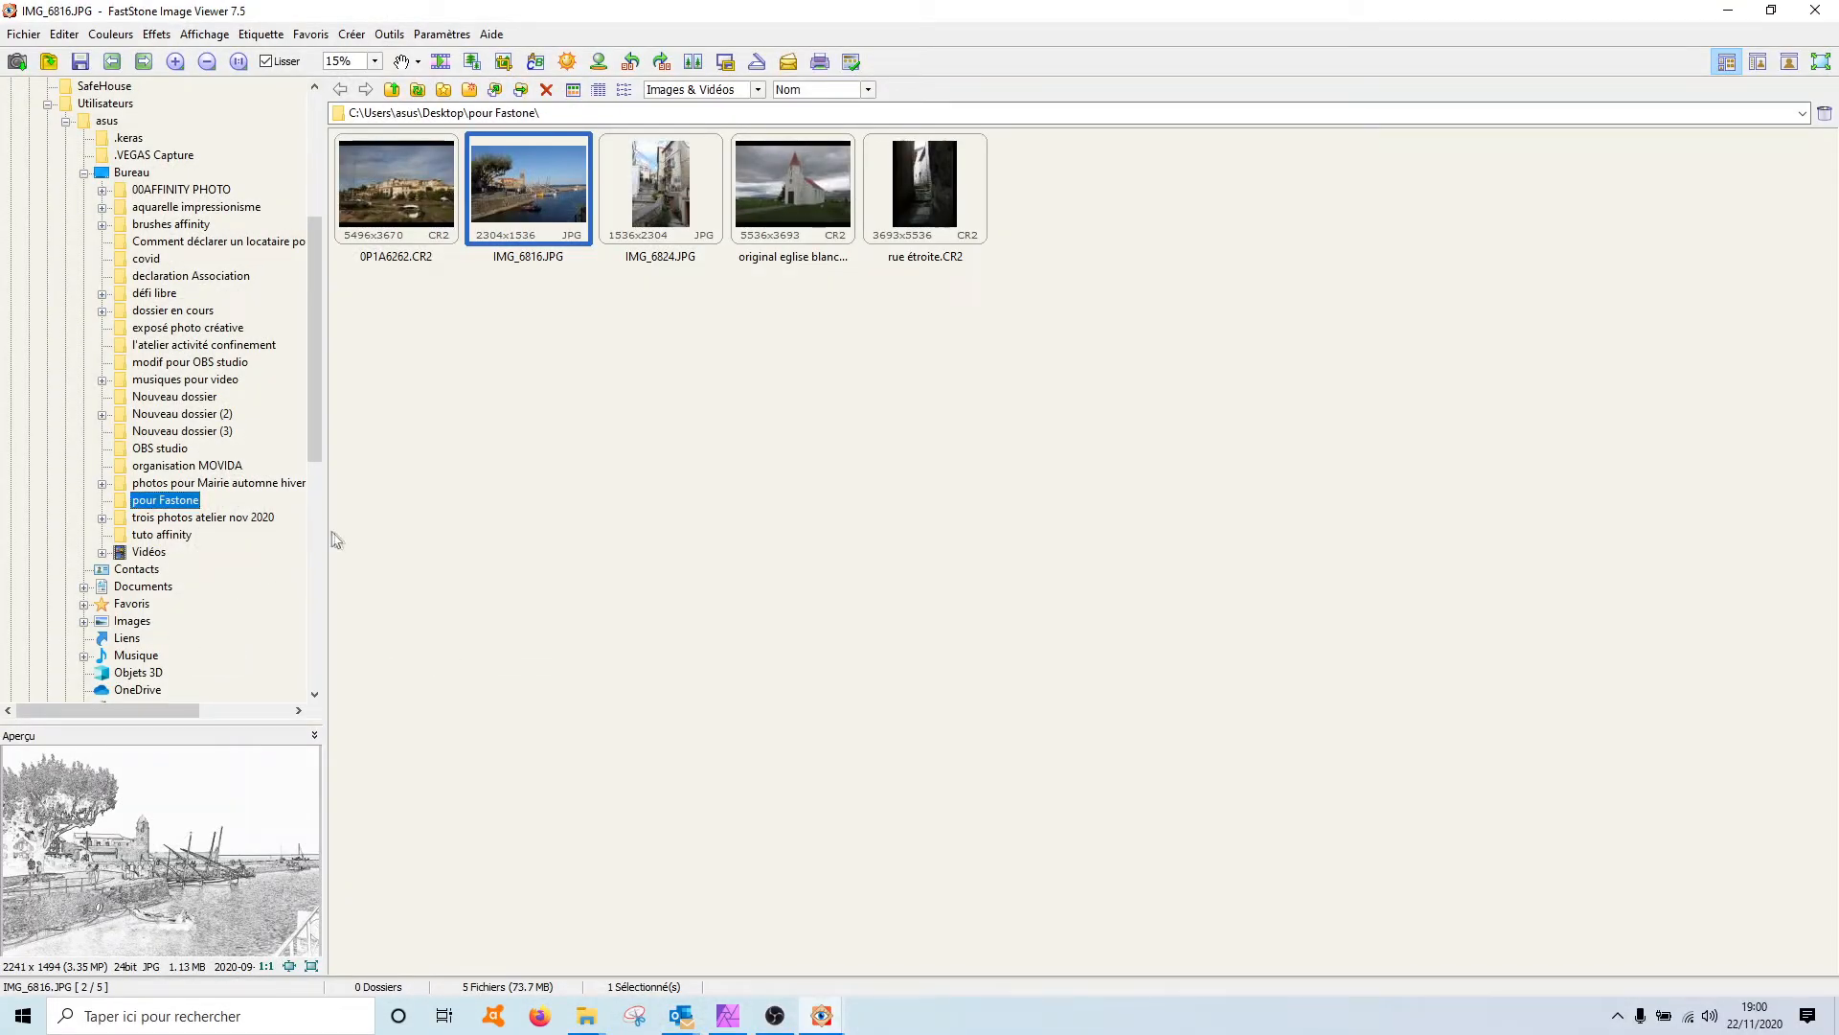
double_click(526, 215)
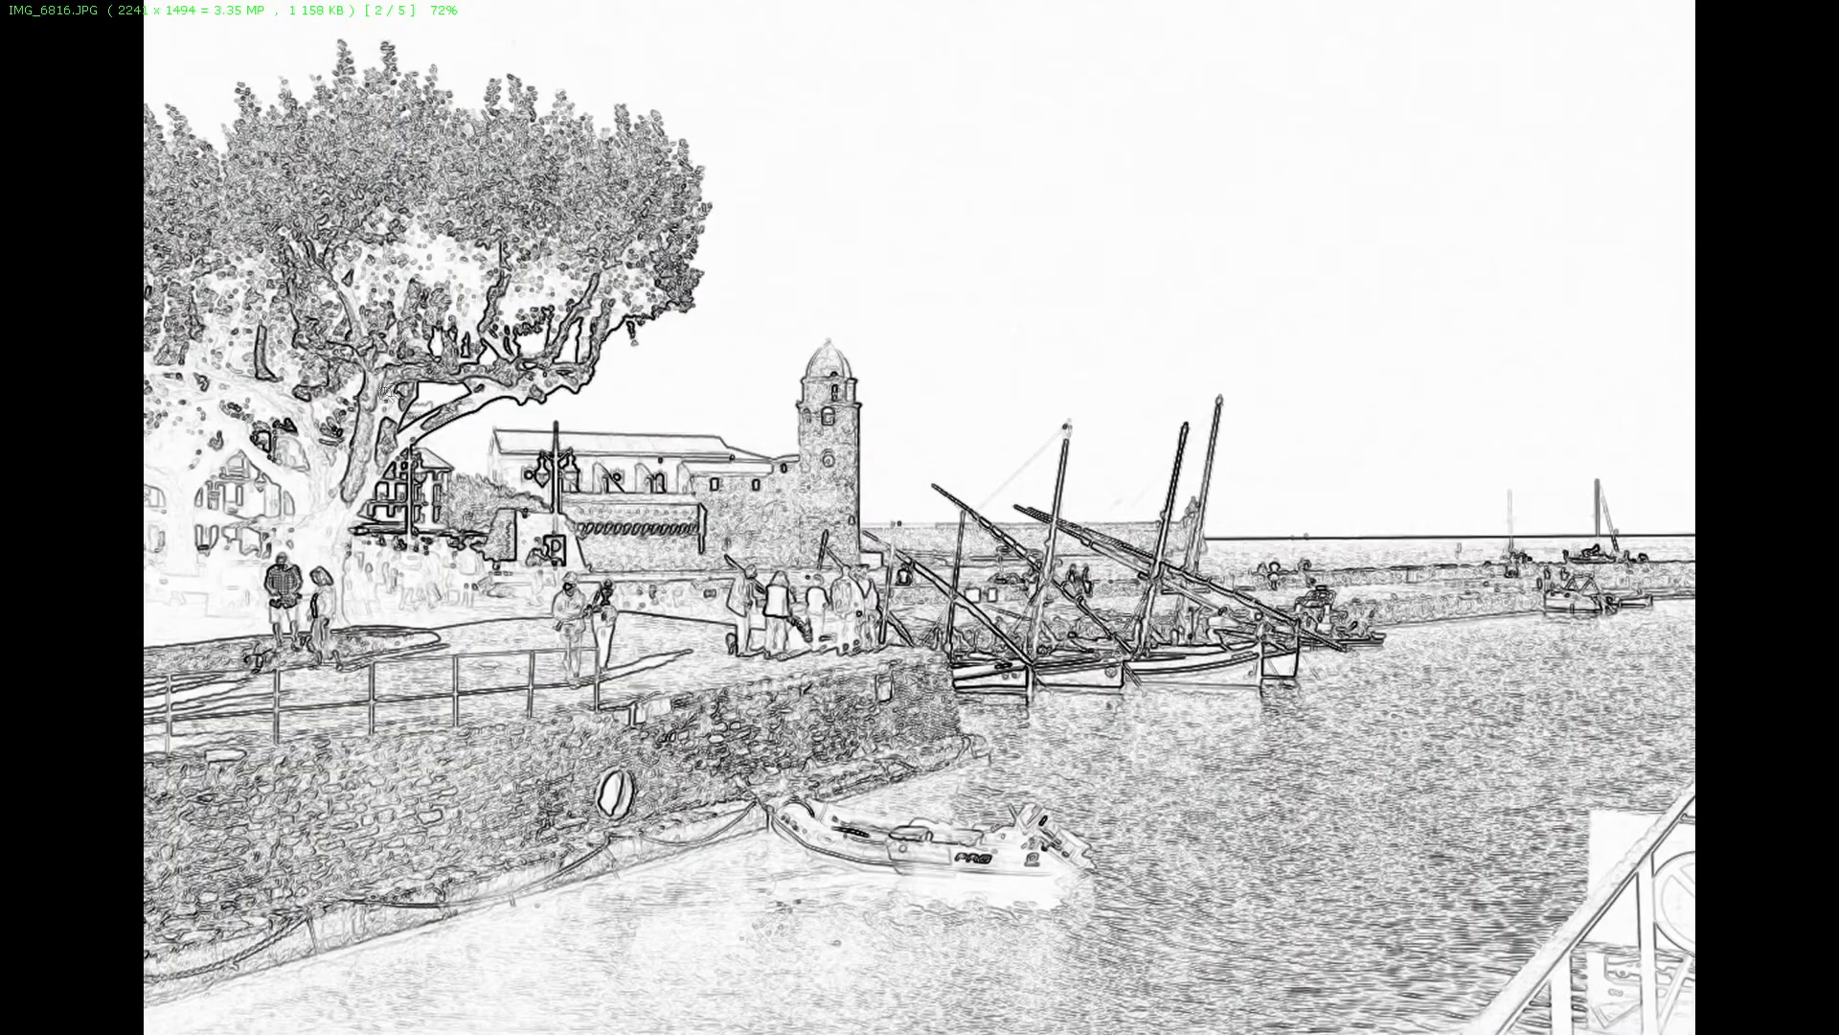
mouse_move(3, 671)
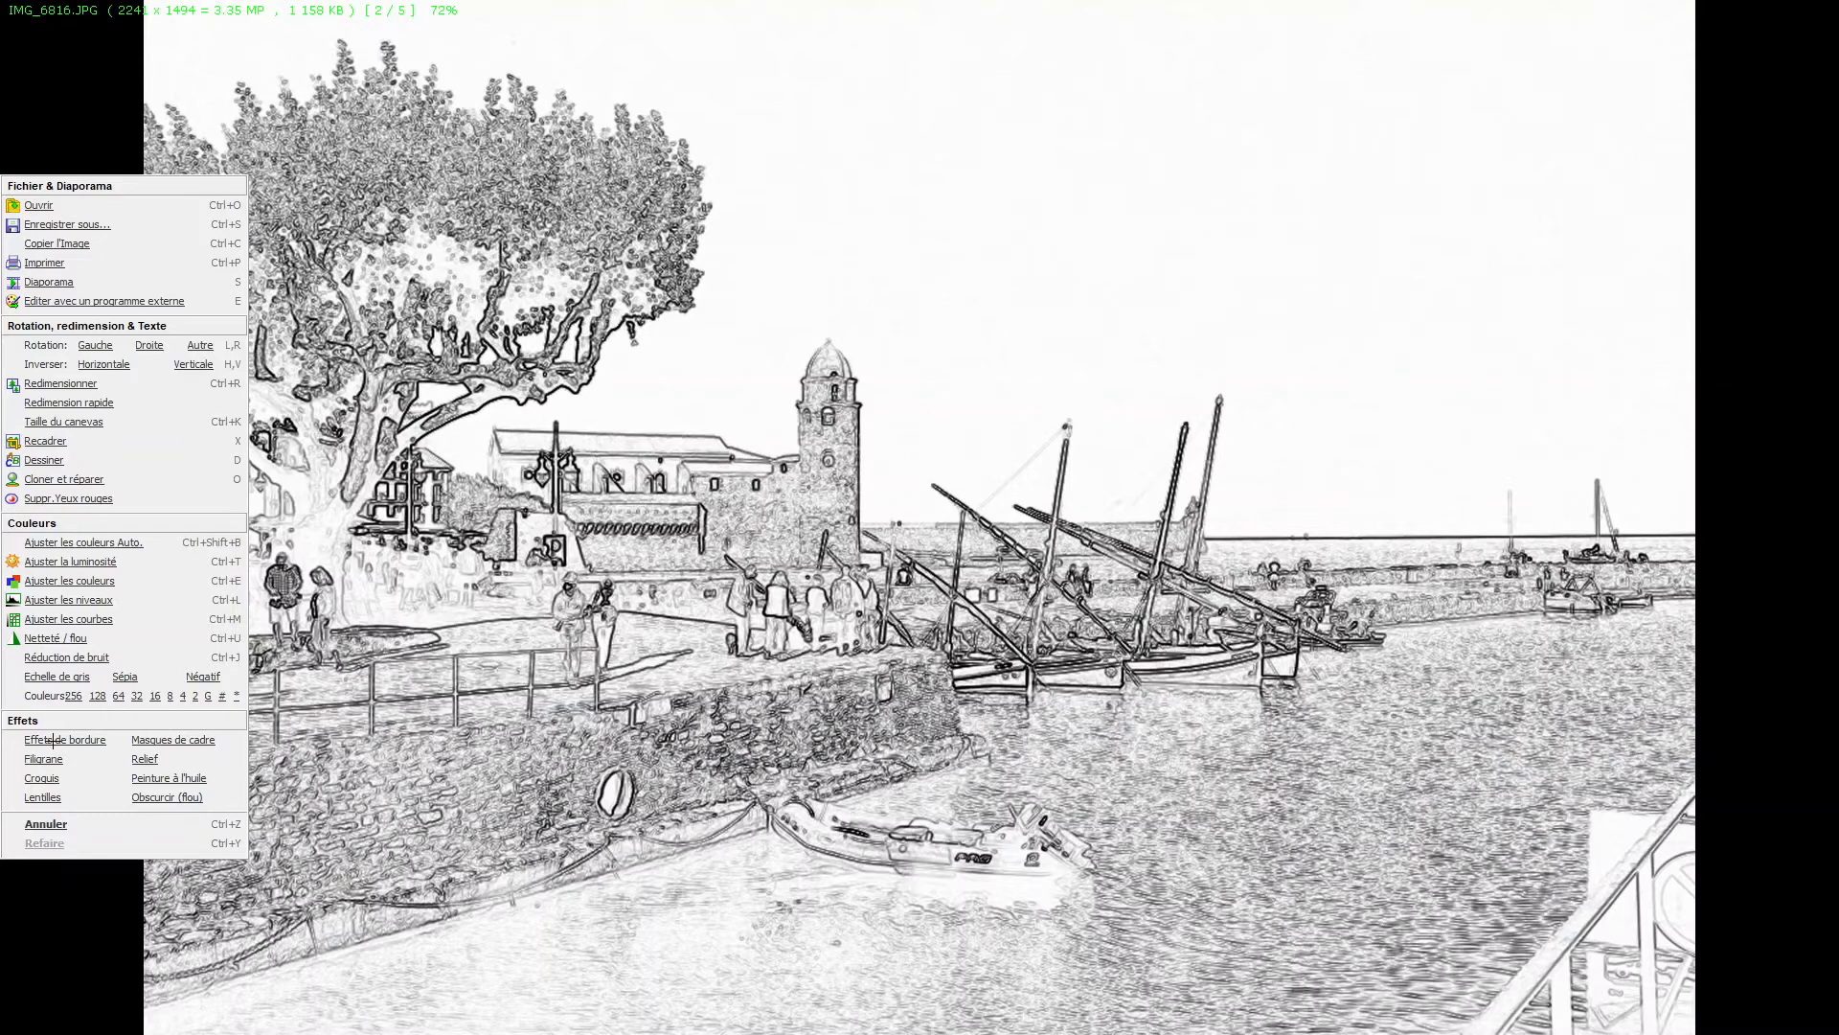
key(ctrl+z)
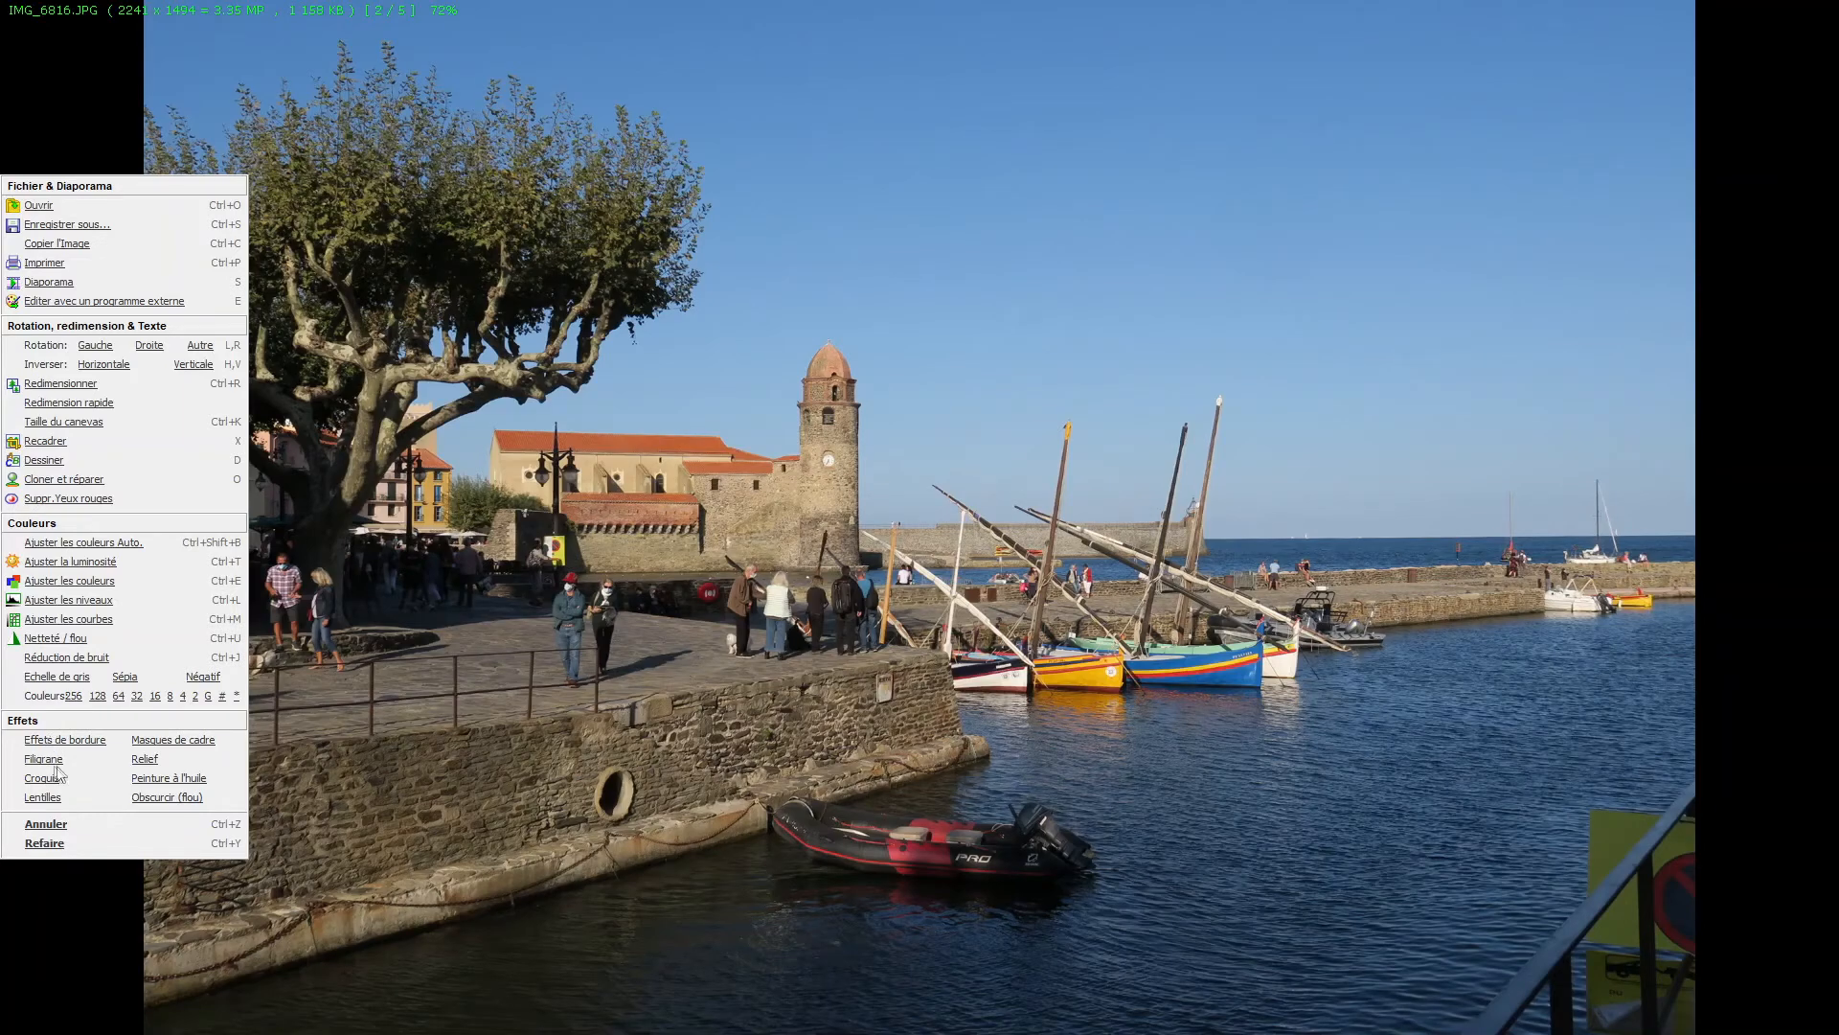
Try the relief effect with its default settings, leave and reopen the full-screen view, and undo the effect.
click(145, 763)
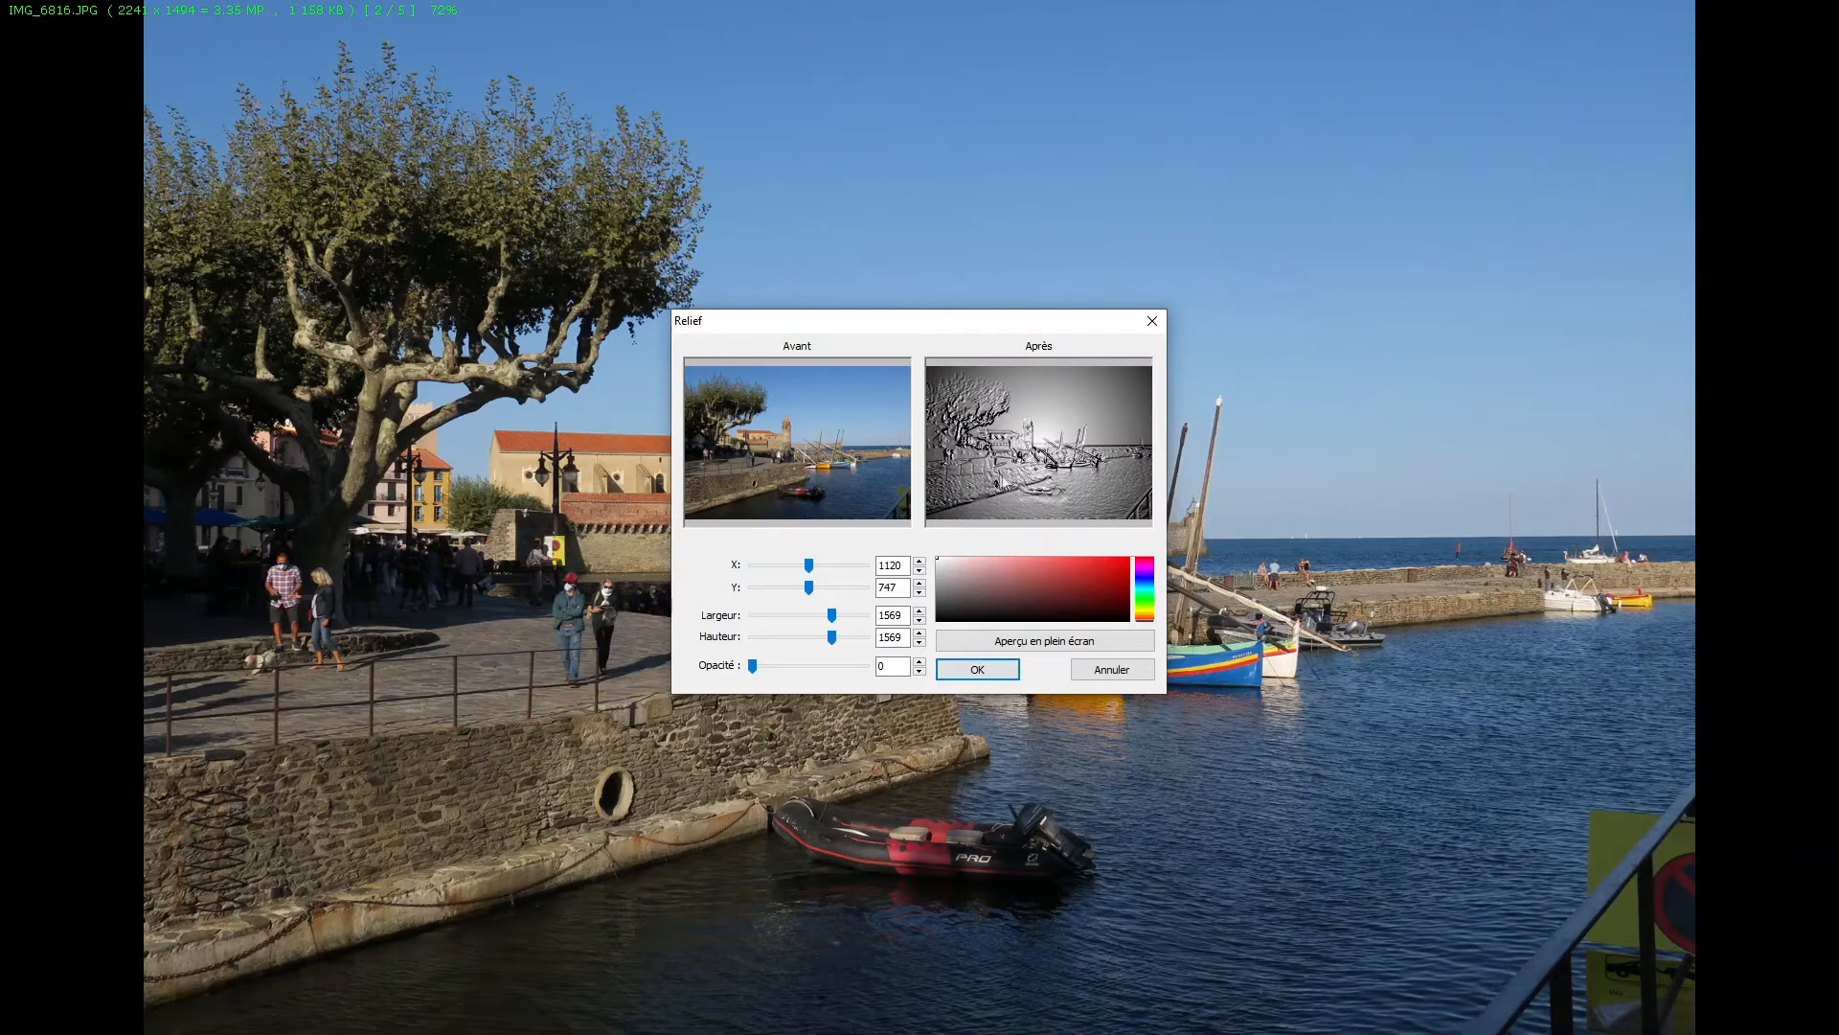
click(990, 669)
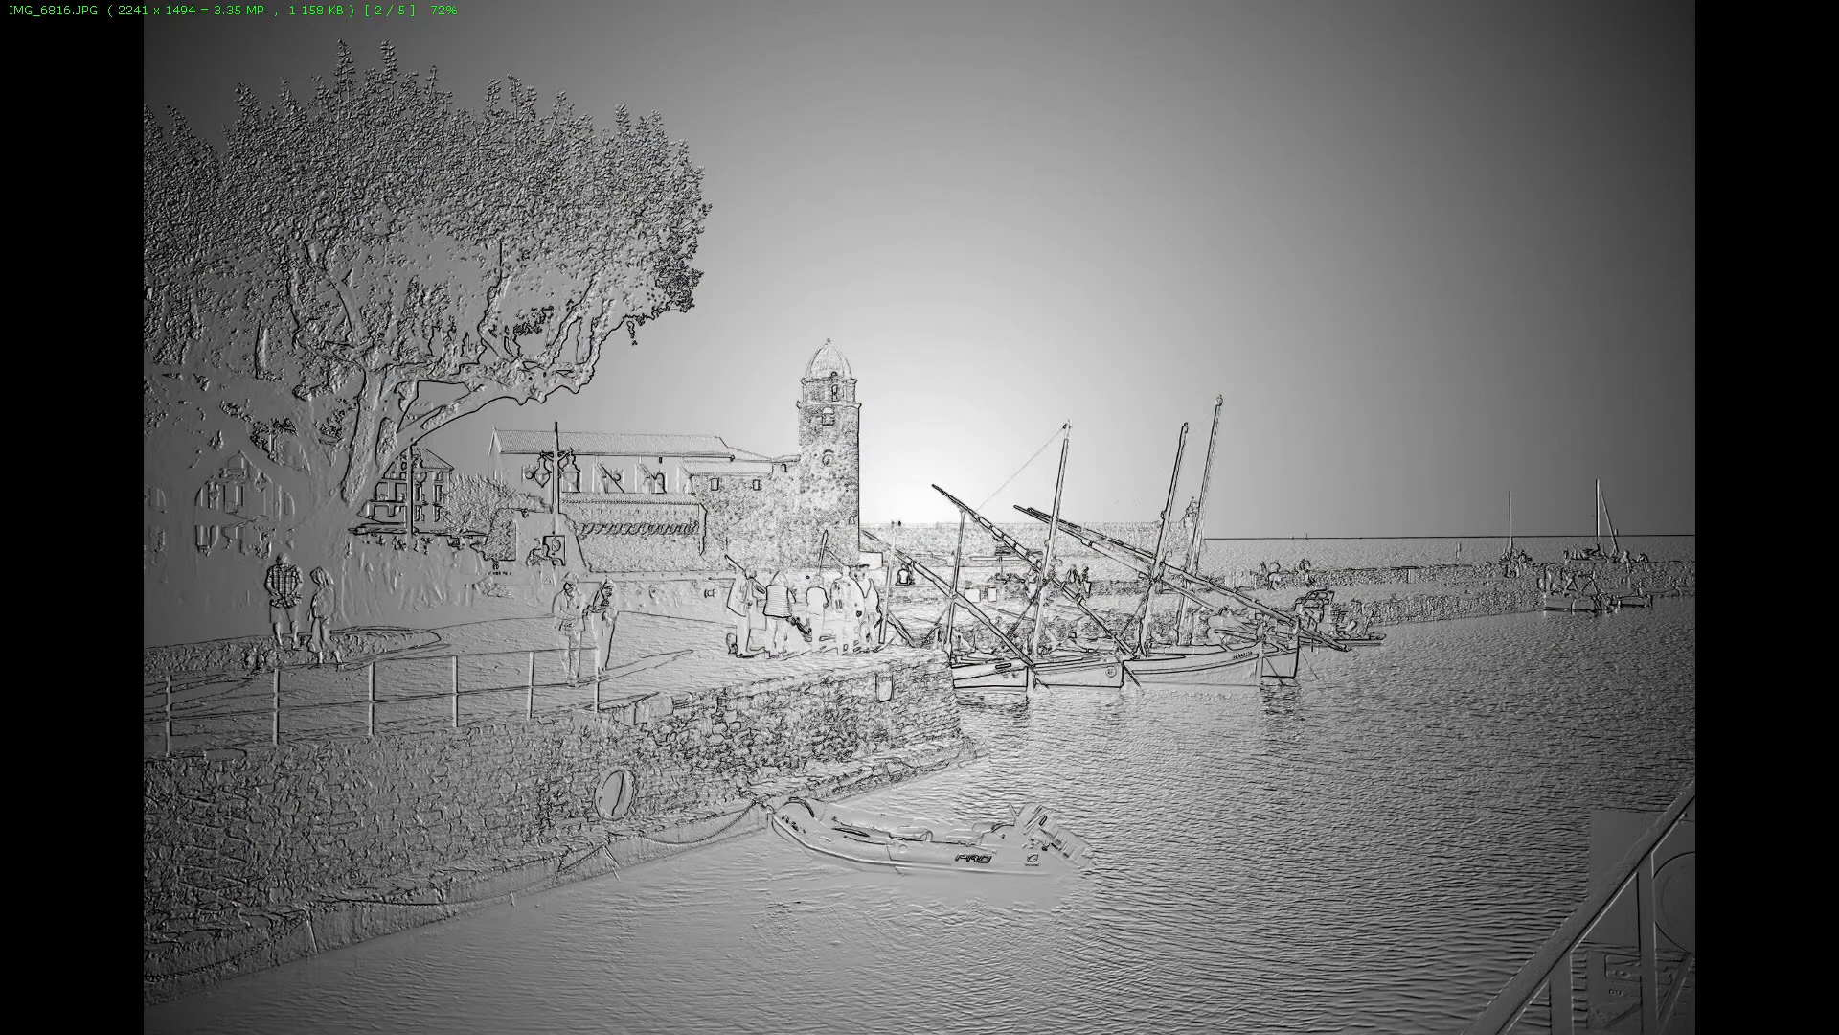
key(Escape)
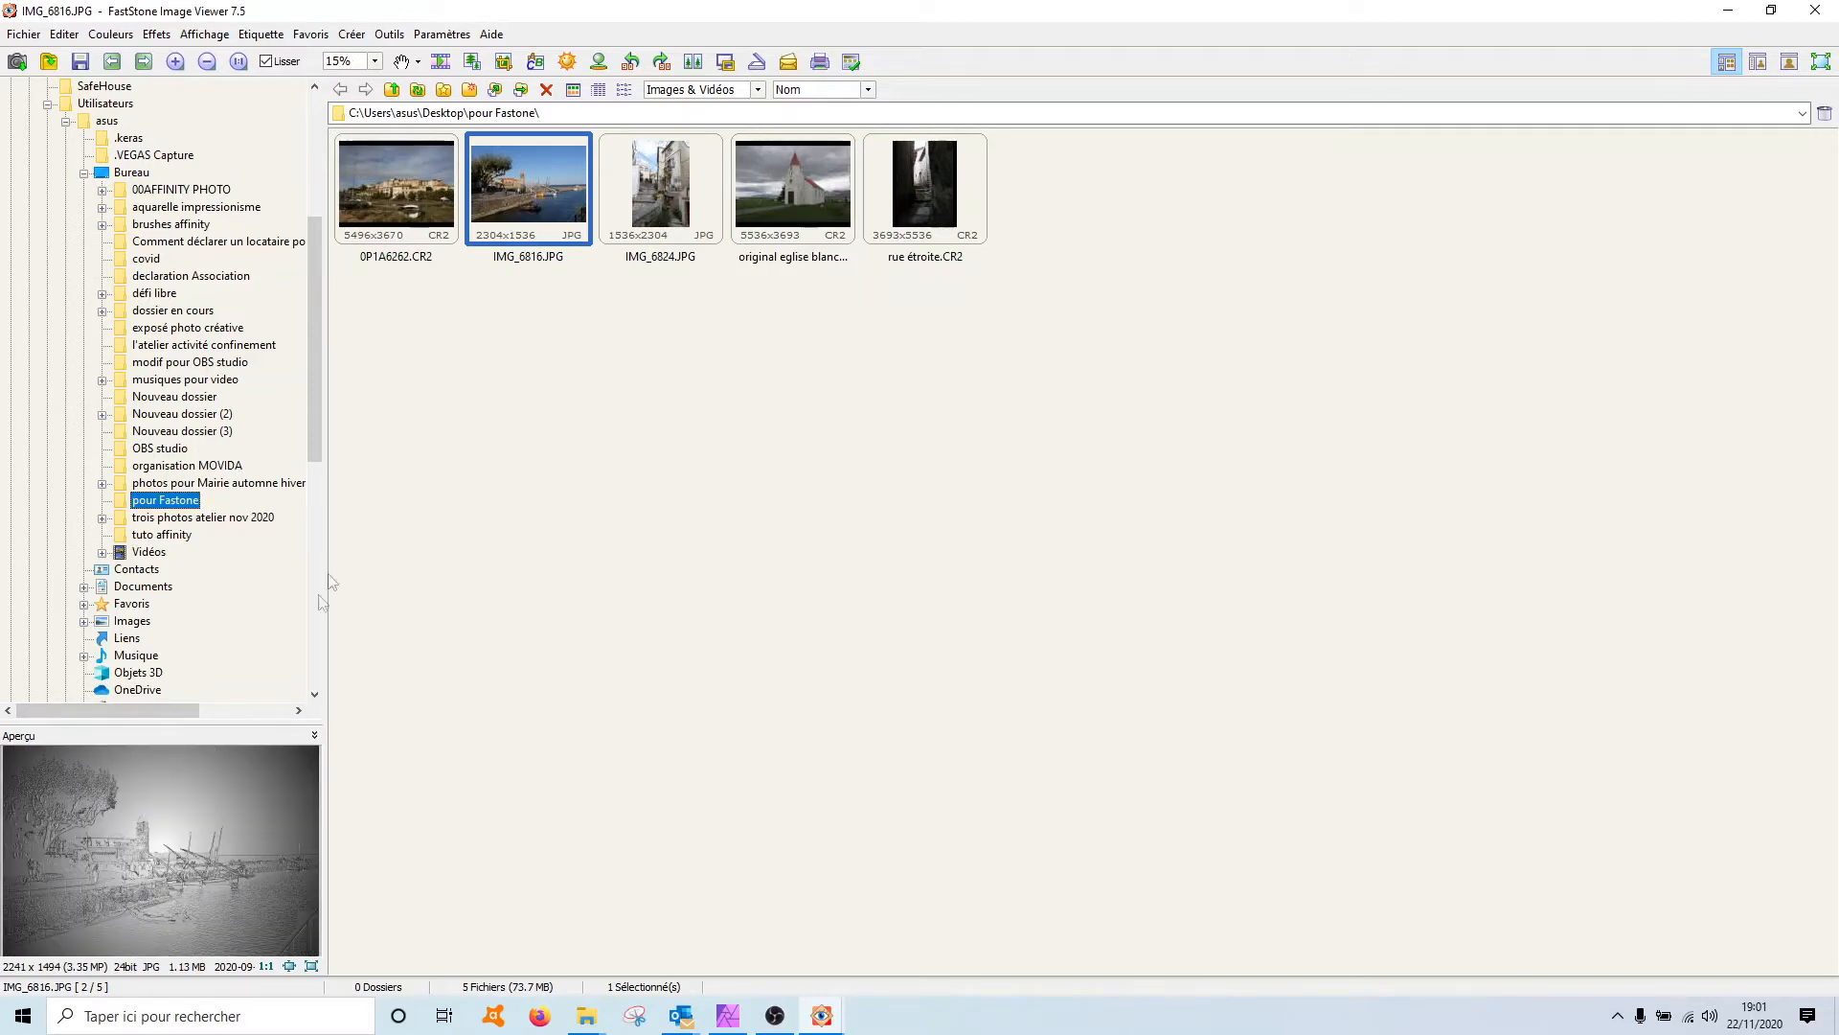
double_click(536, 184)
mouse_move(15, 632)
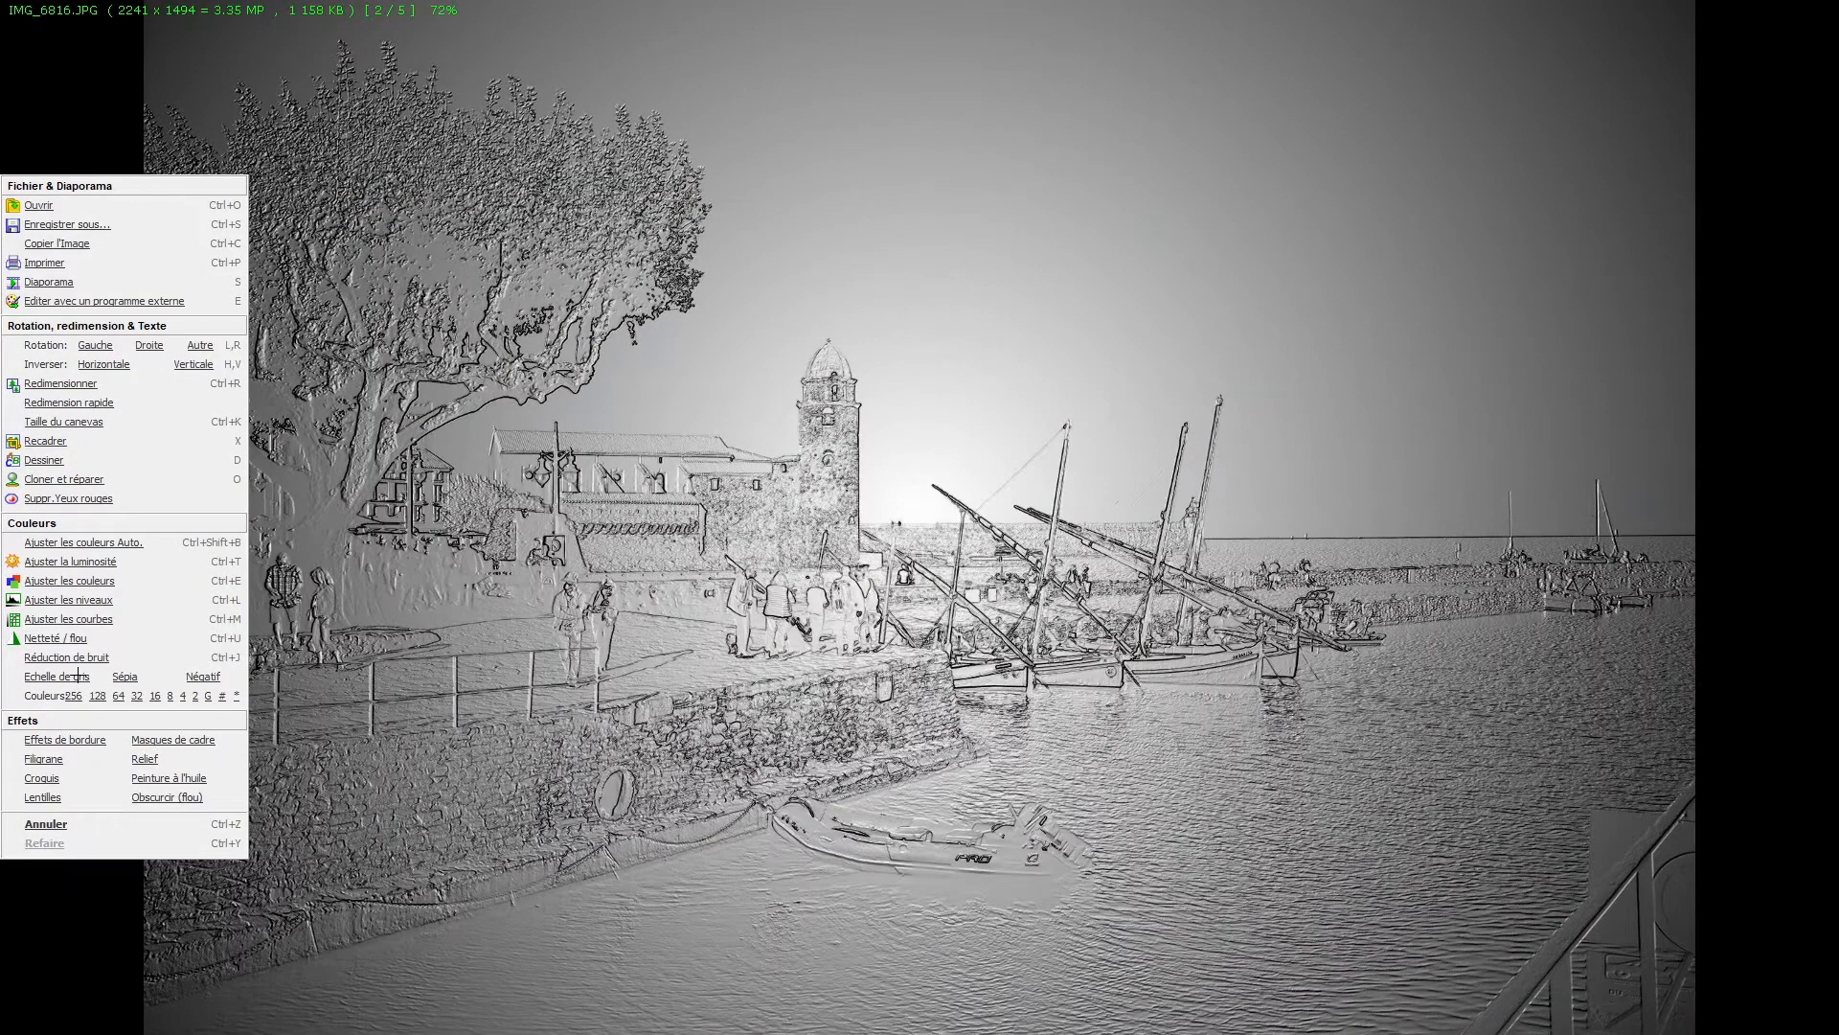
key(ctrl+z)
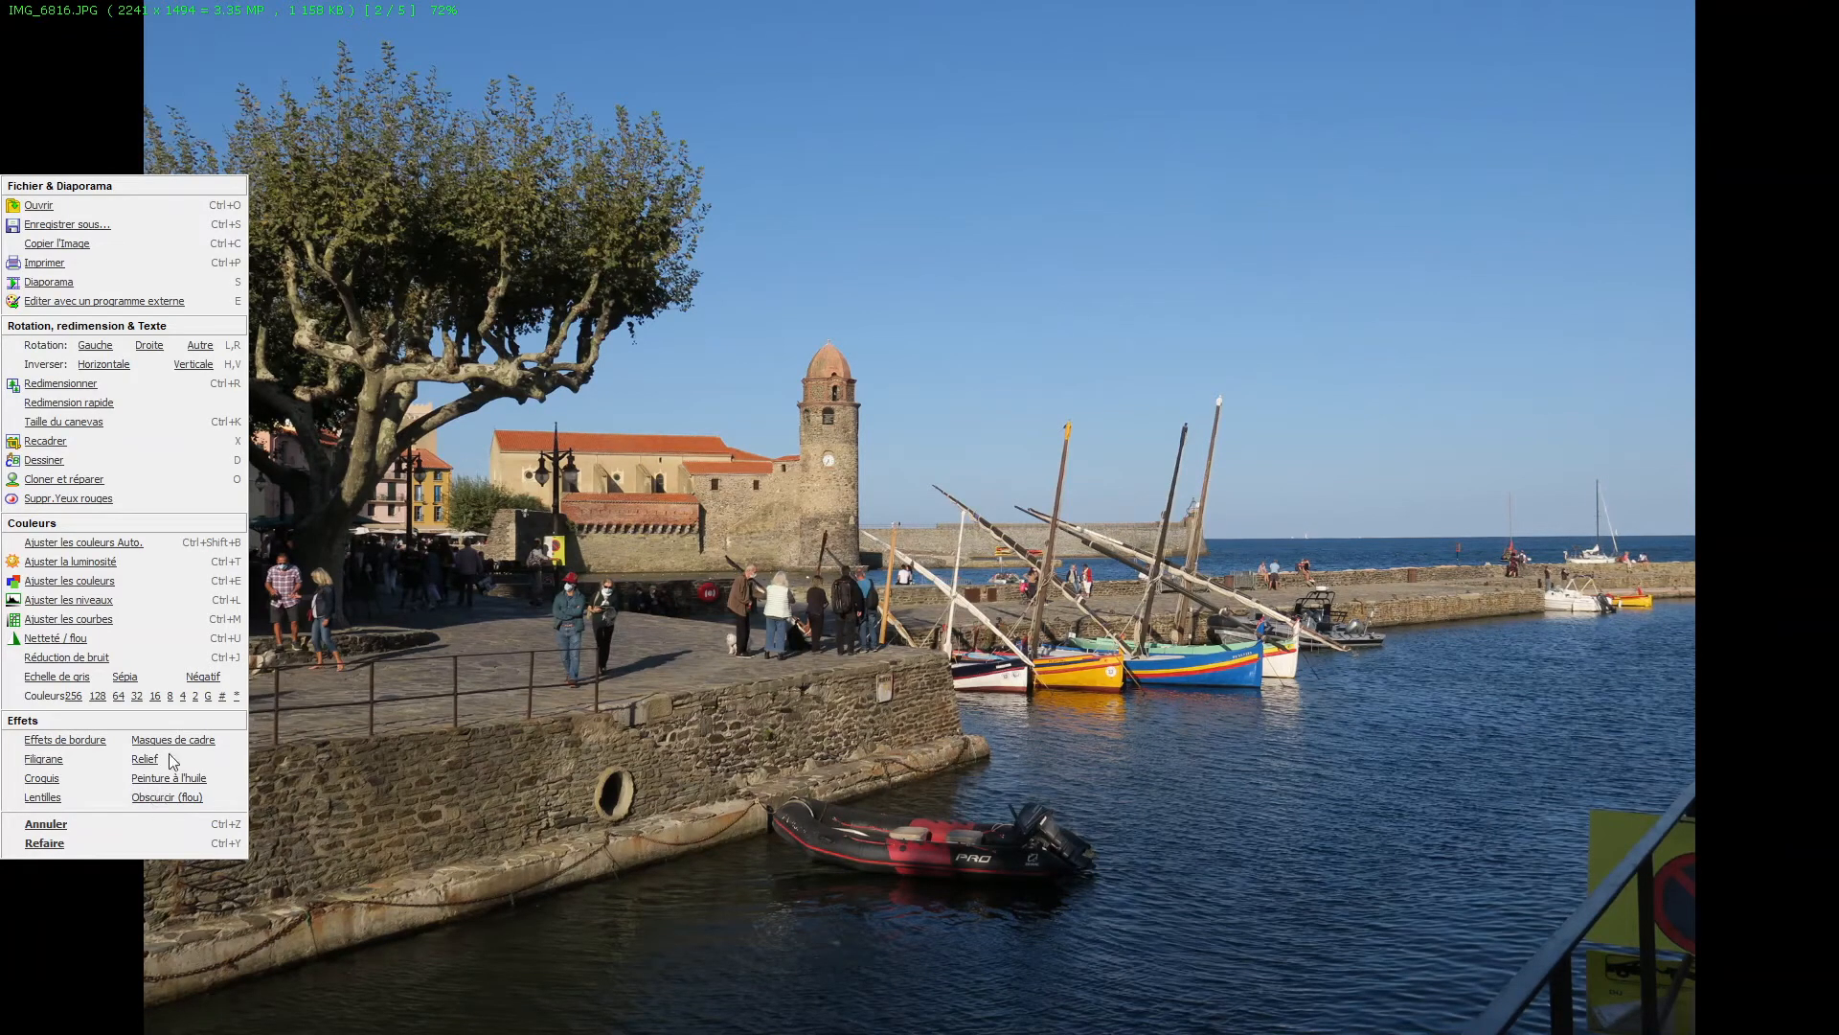
Start the oil painting effect, try quantities 7, 9 and 0, and set the quantity to 10.
click(156, 781)
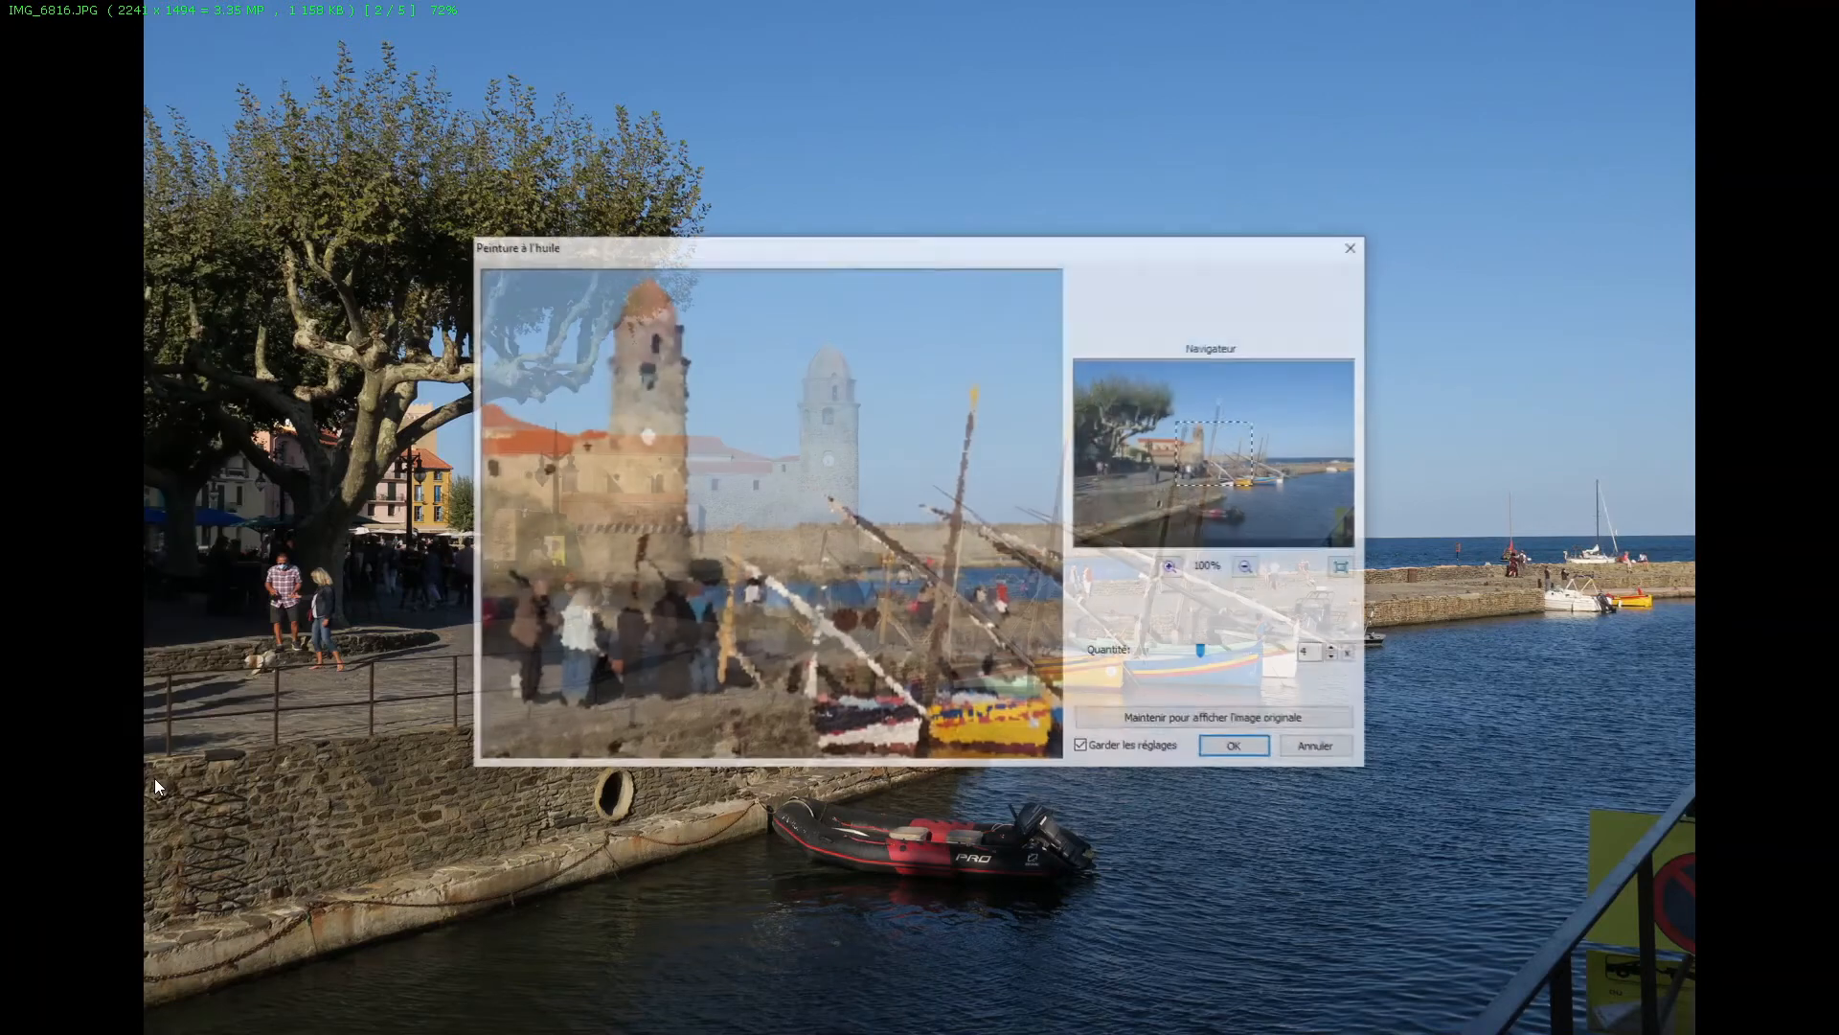
click(1196, 655)
click(1245, 655)
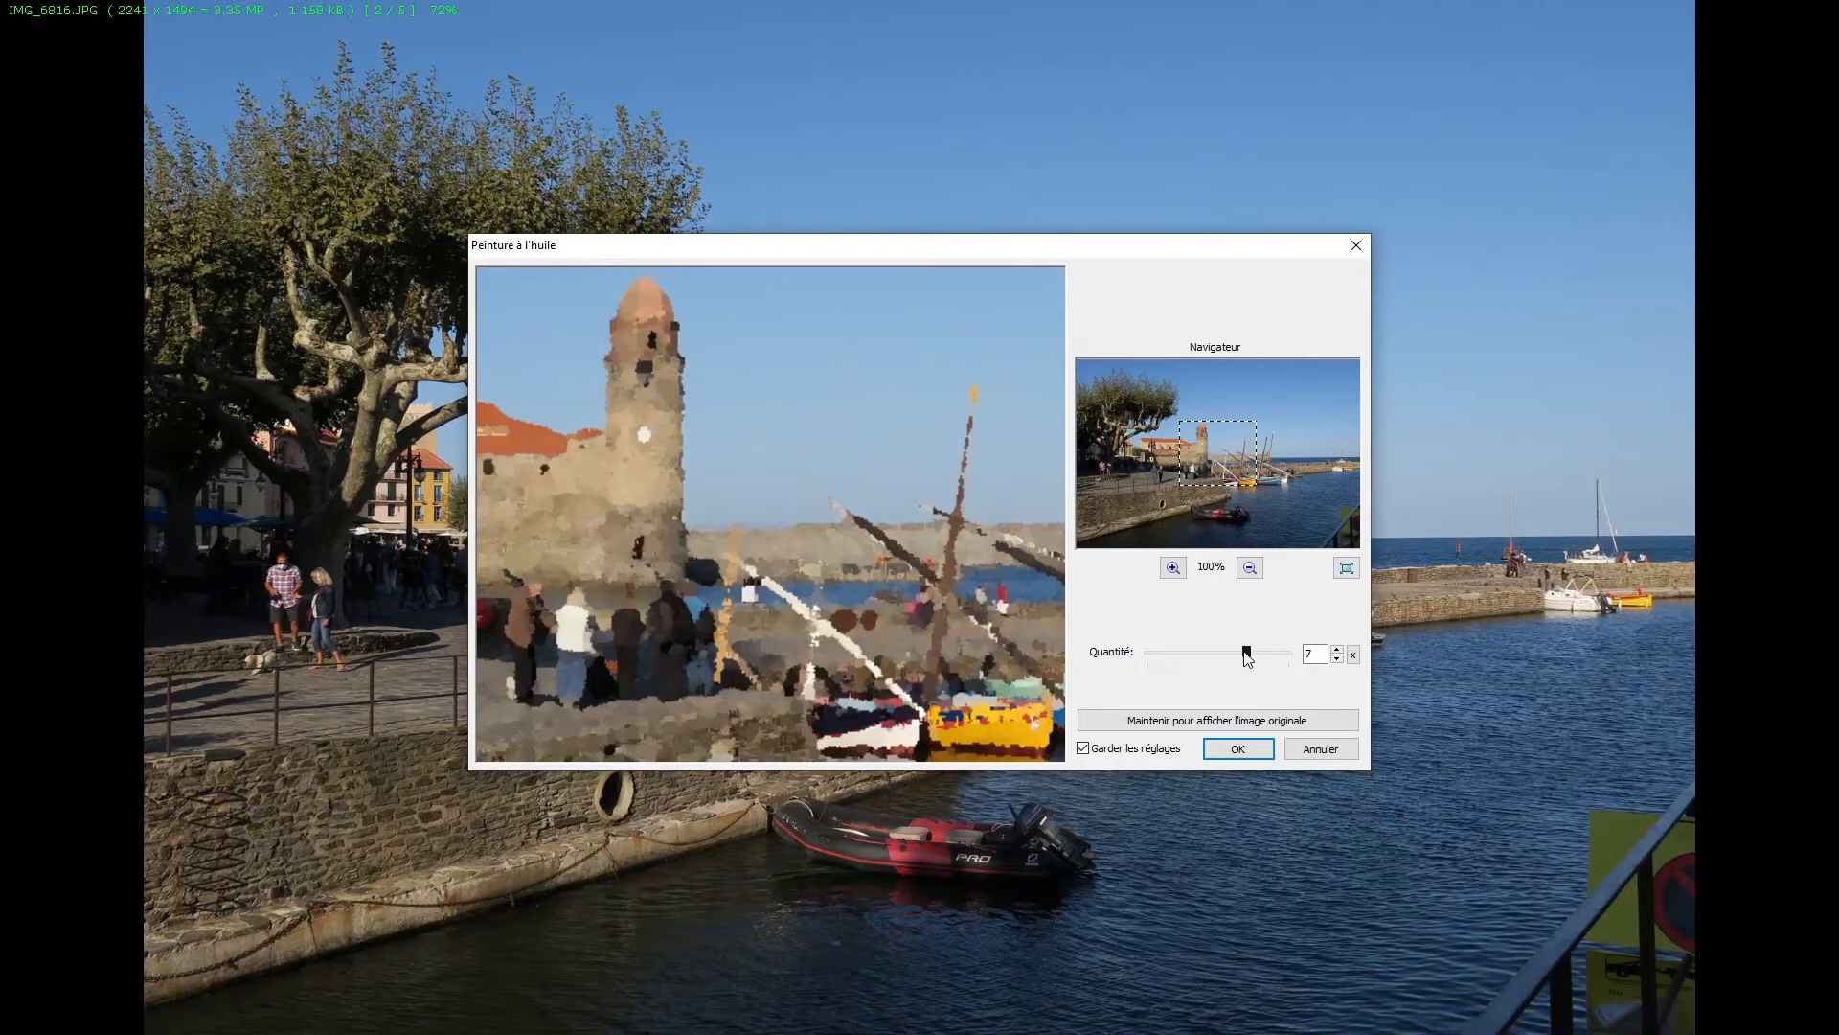
drag(1253, 649, 1274, 647)
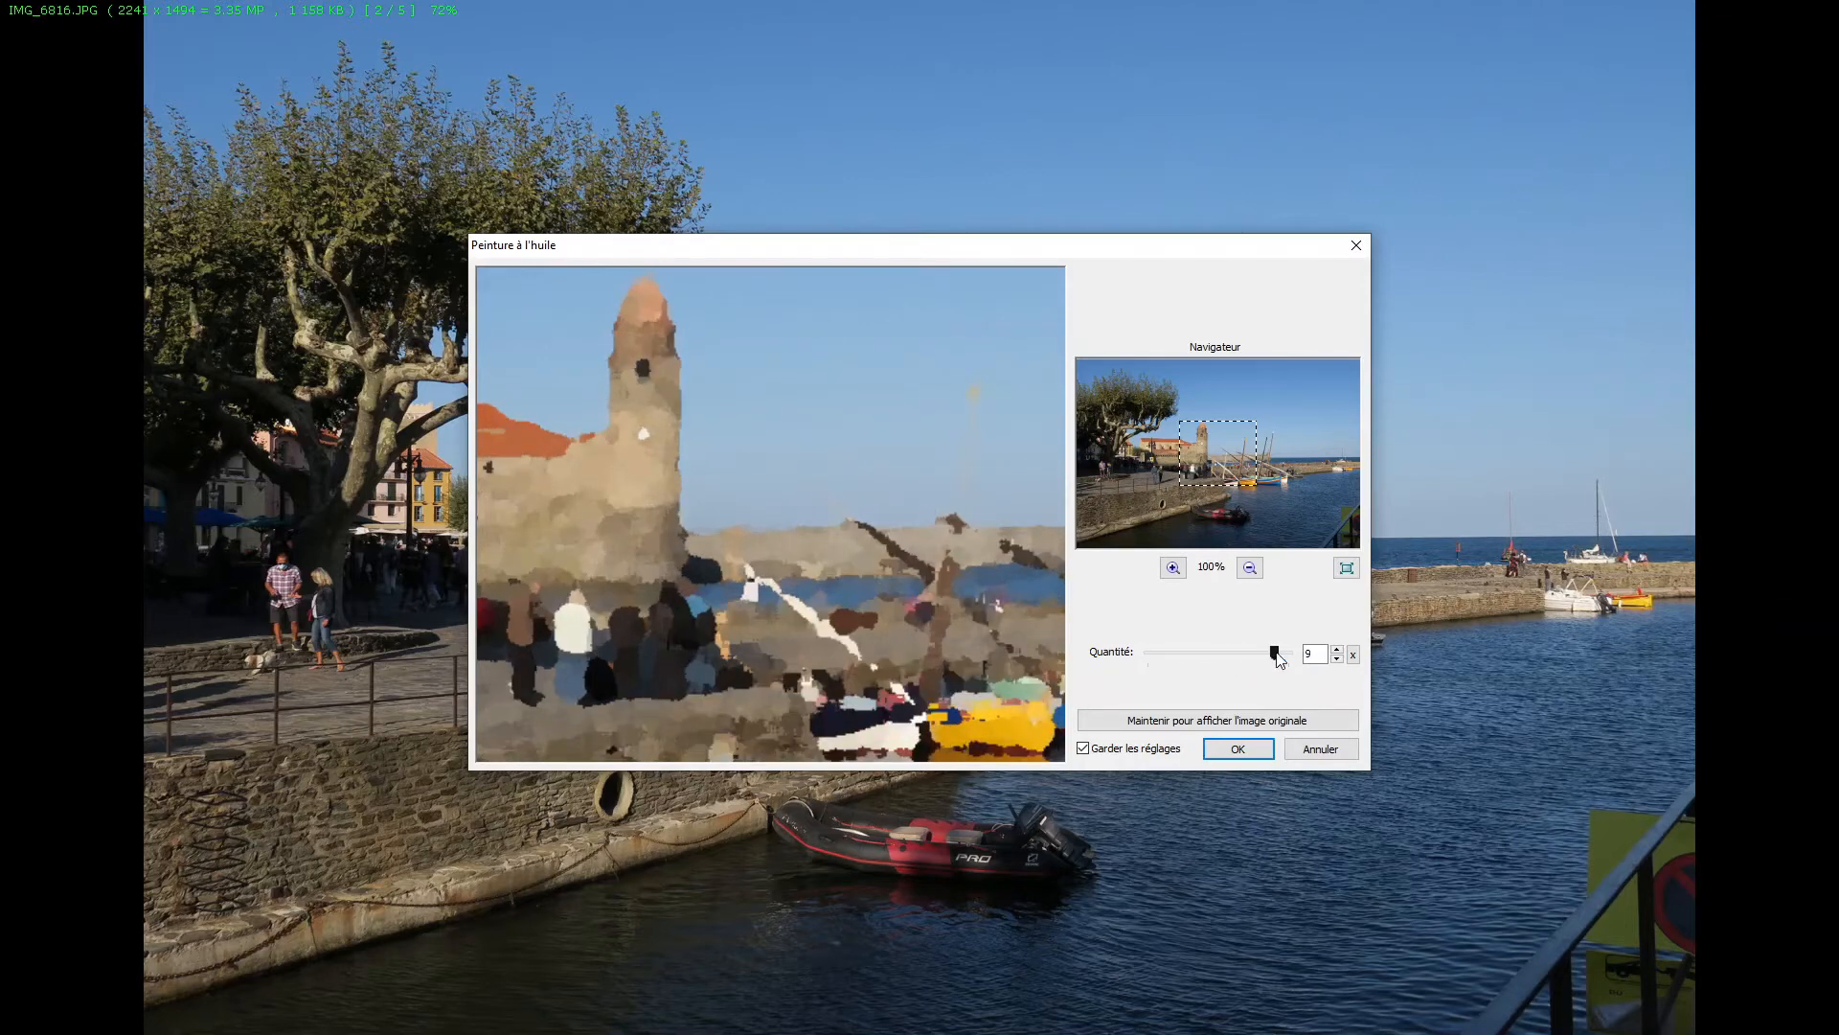
drag(1276, 653, 1140, 655)
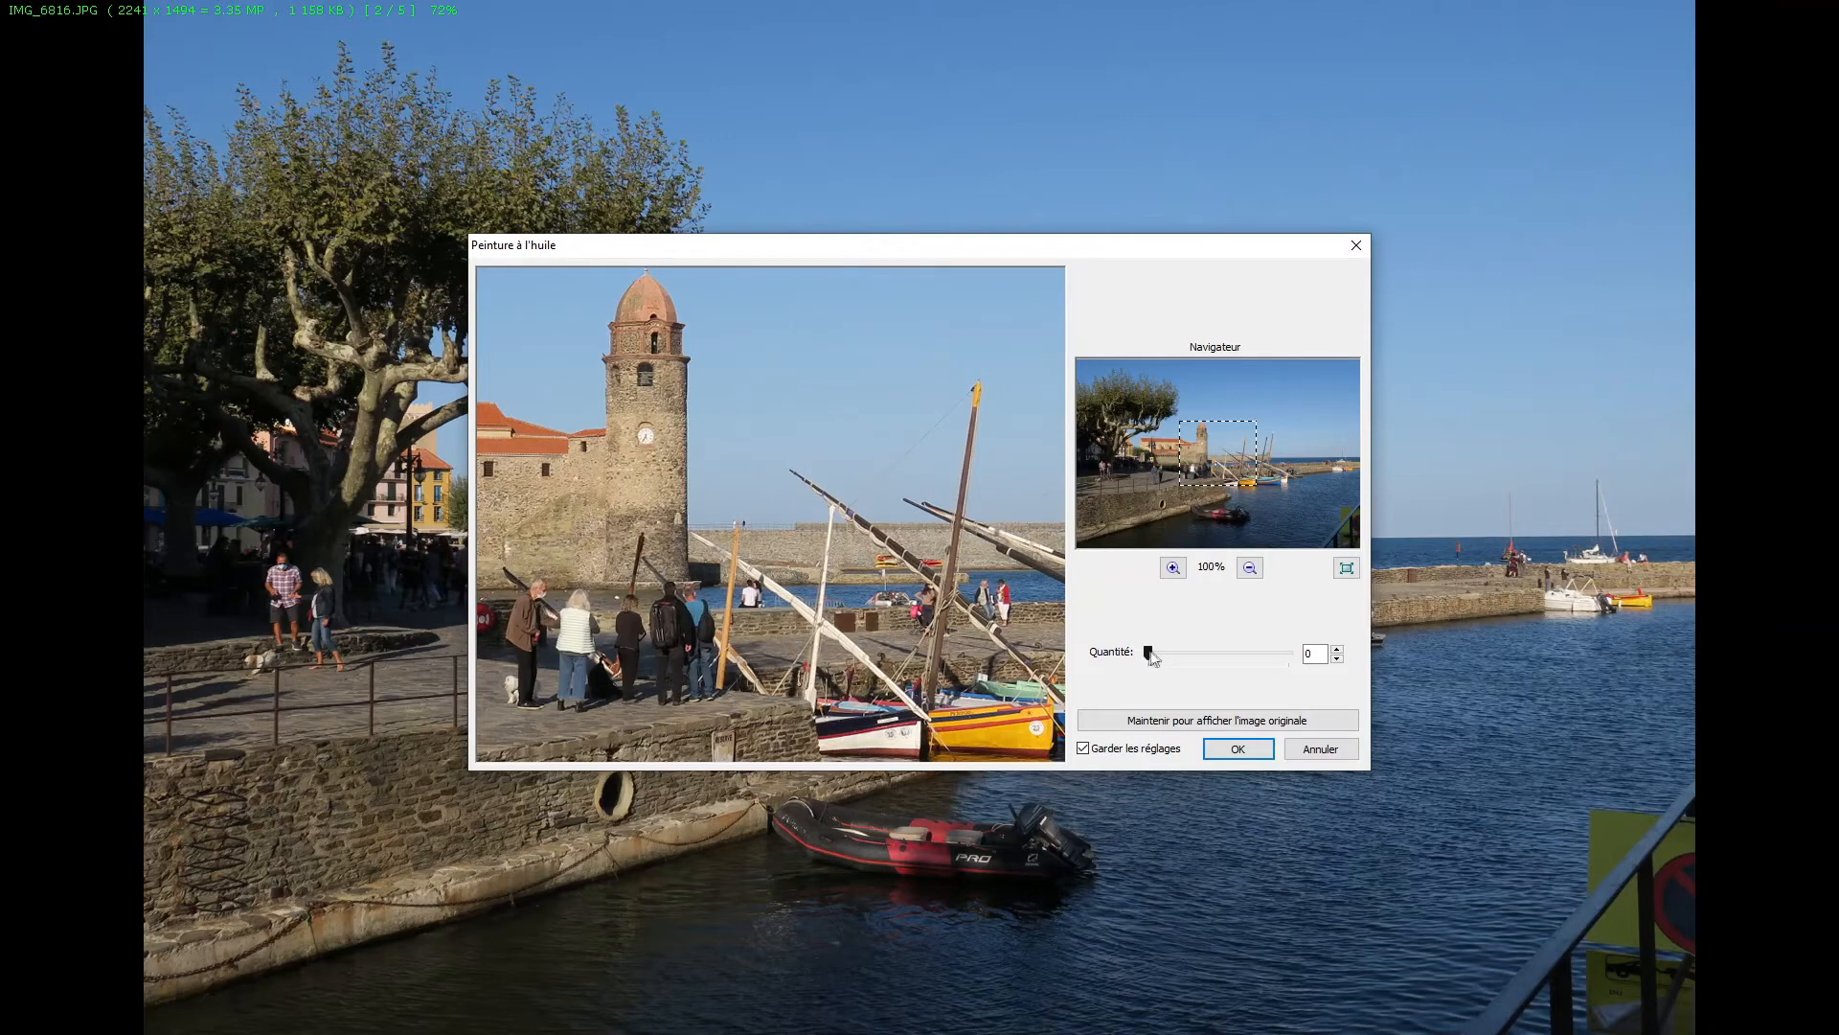
drag(1149, 654, 1291, 647)
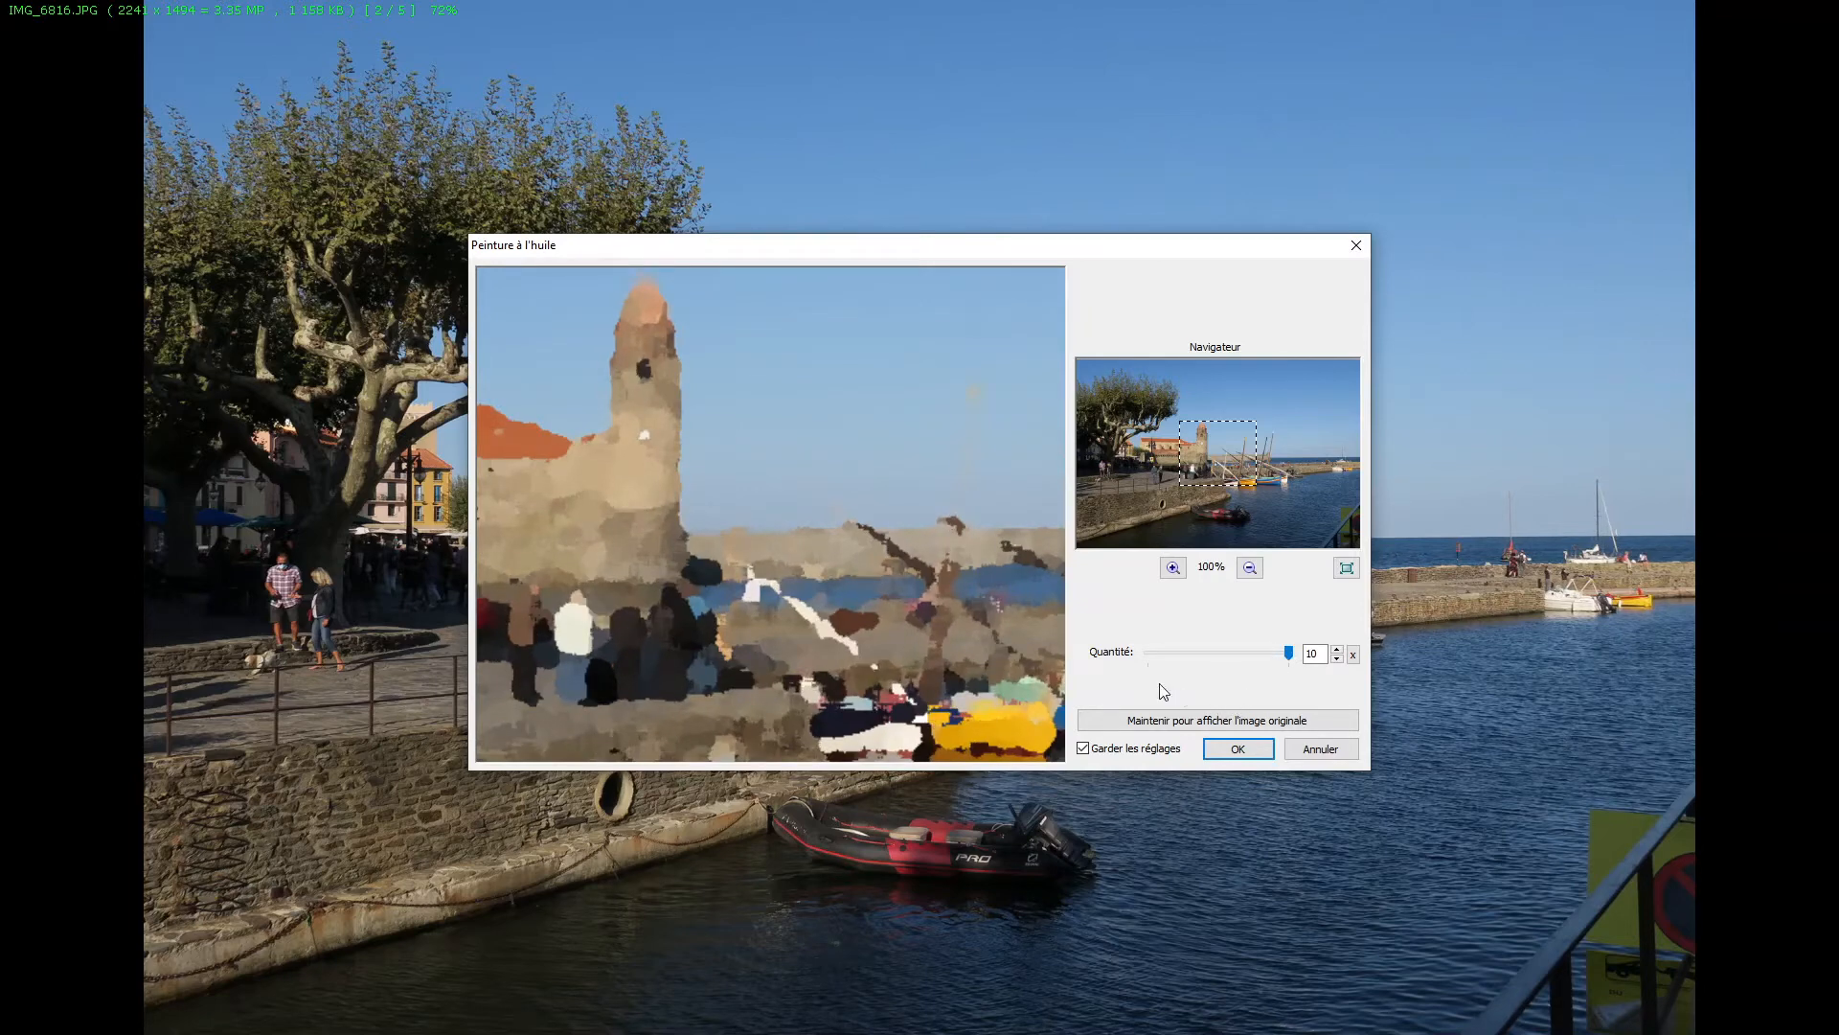
Compare the oil painting preview with the original image, apply the effect to the photo, and undo it.
click(1245, 720)
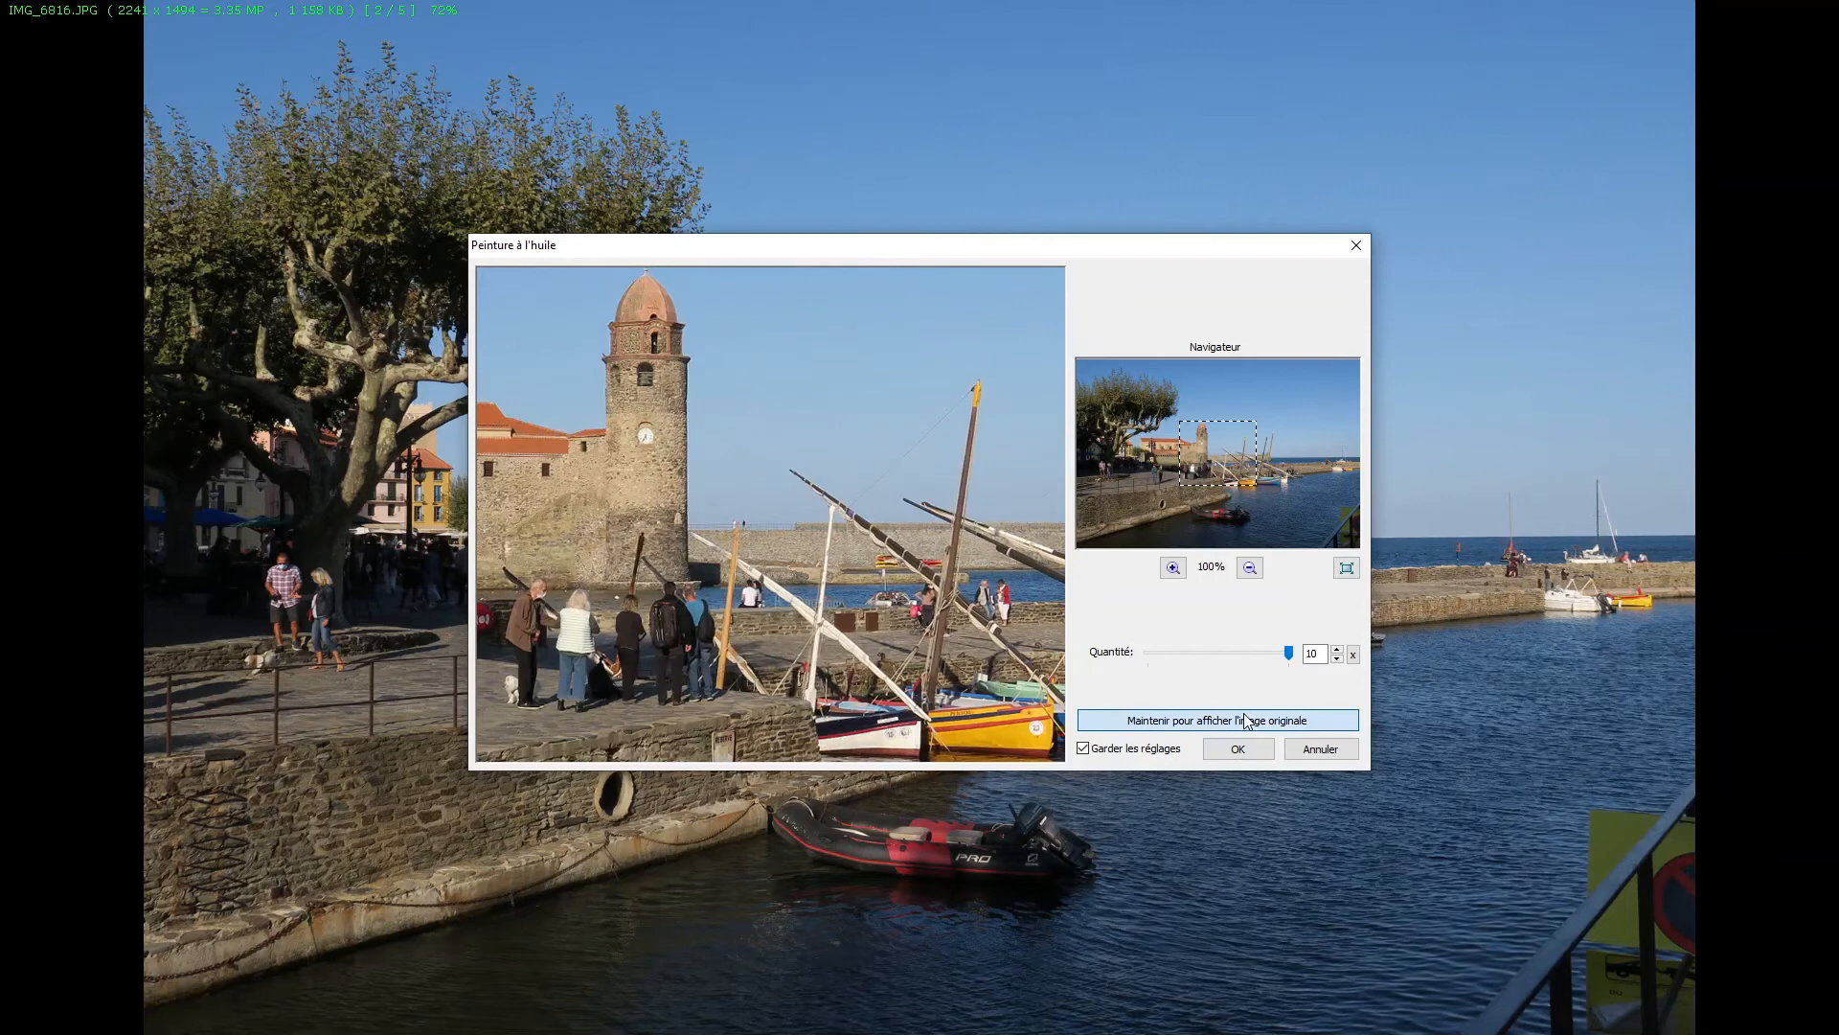
click(1246, 721)
click(1239, 753)
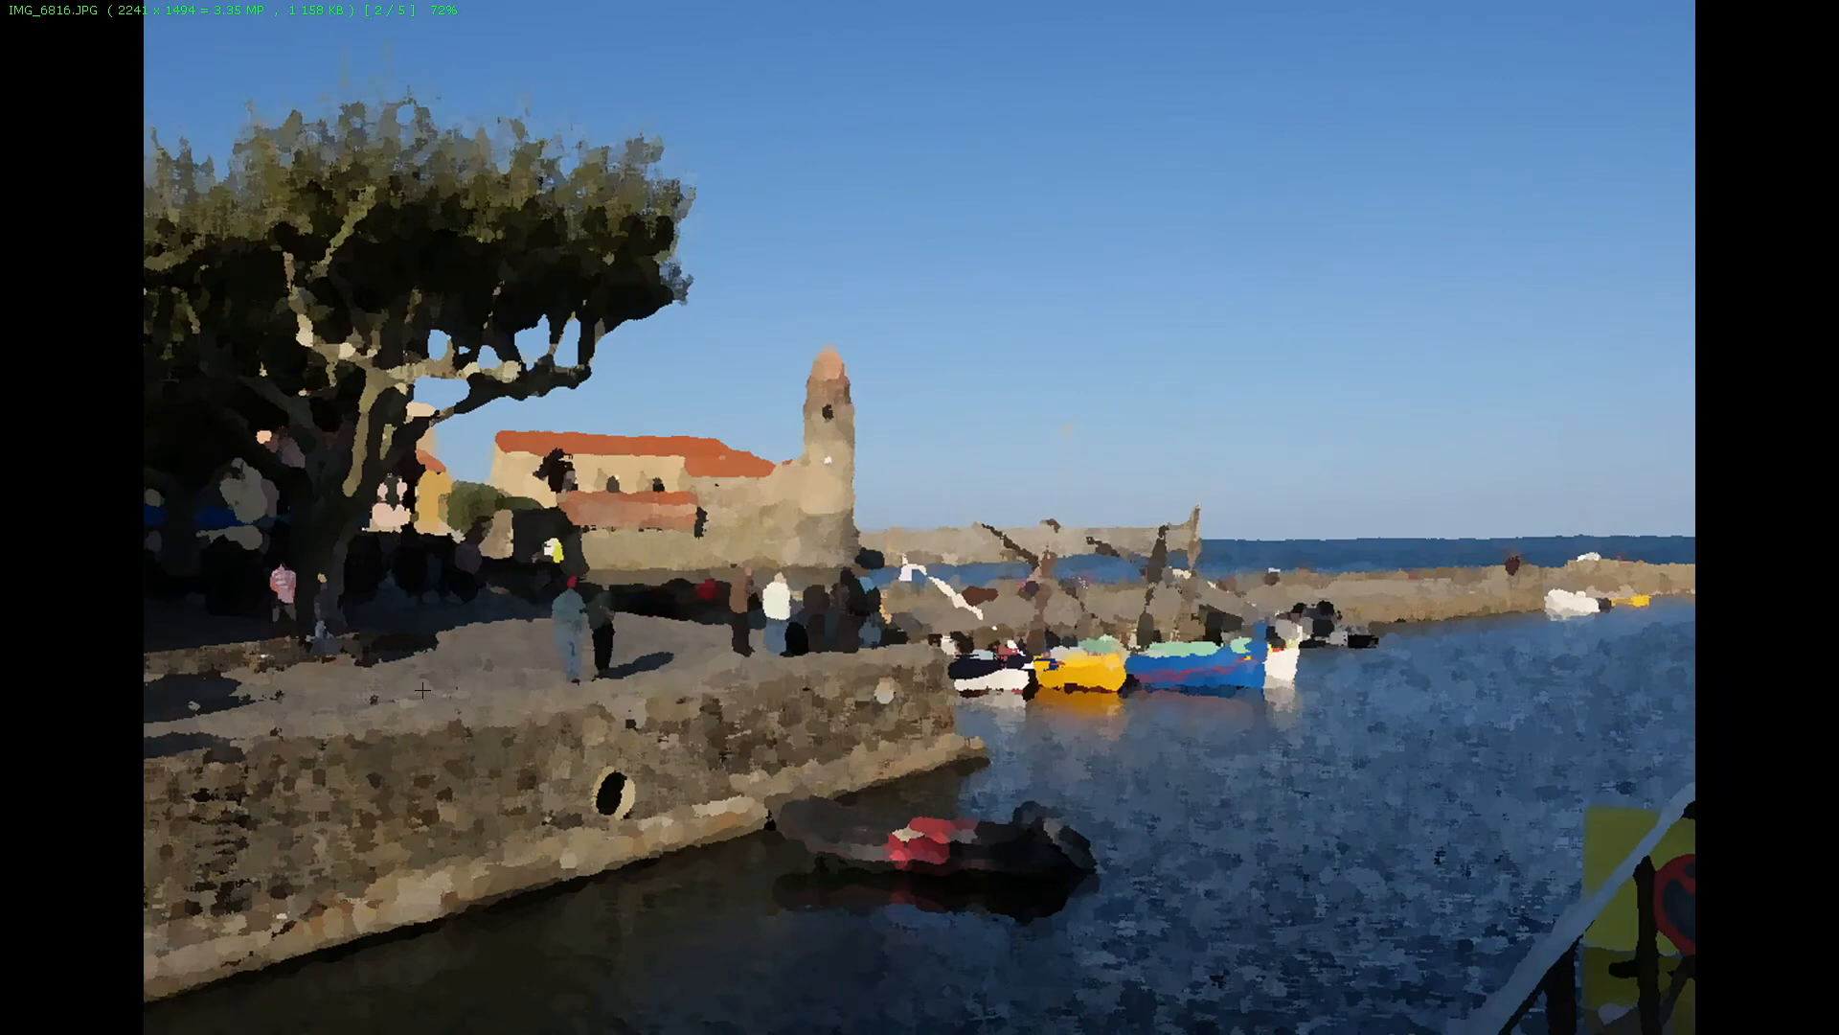
key(ctrl+z)
Save the harbour photo as IMG_6816.JPG in JPEG format, replacing the existing file, and leave the full-screen view.
mouse_move(3, 784)
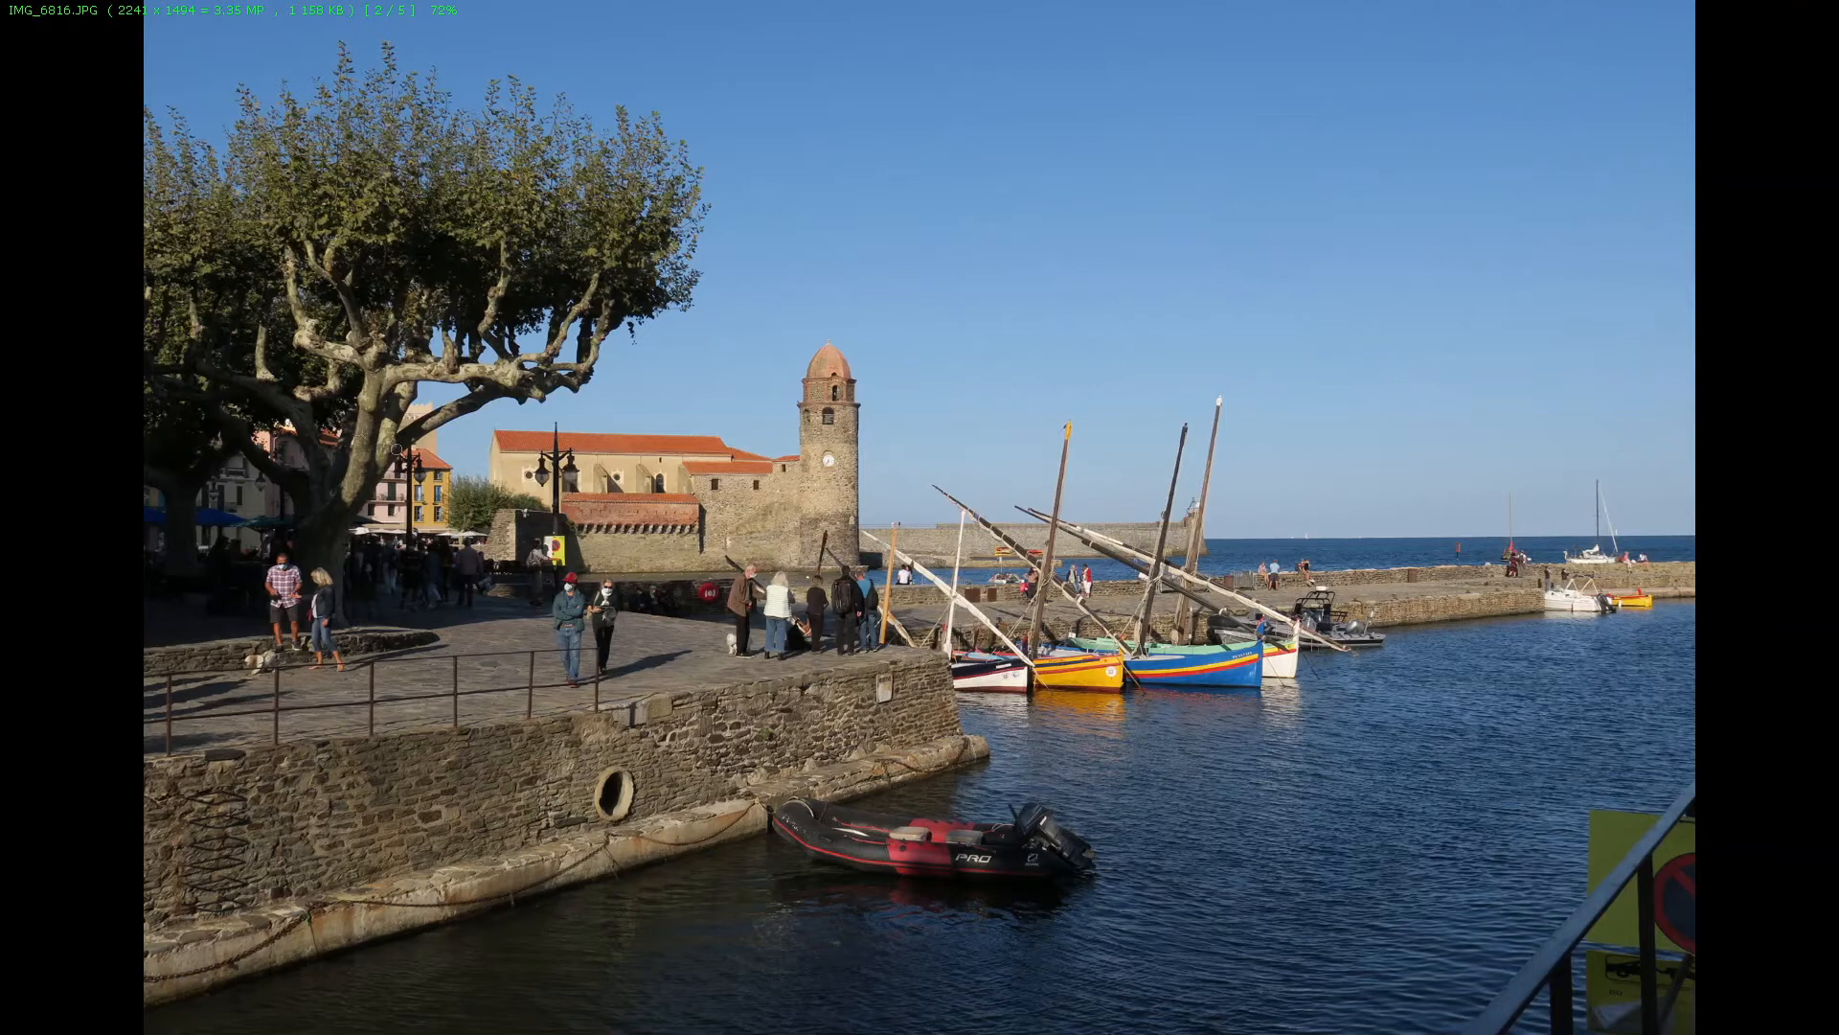
mouse_move(6, 222)
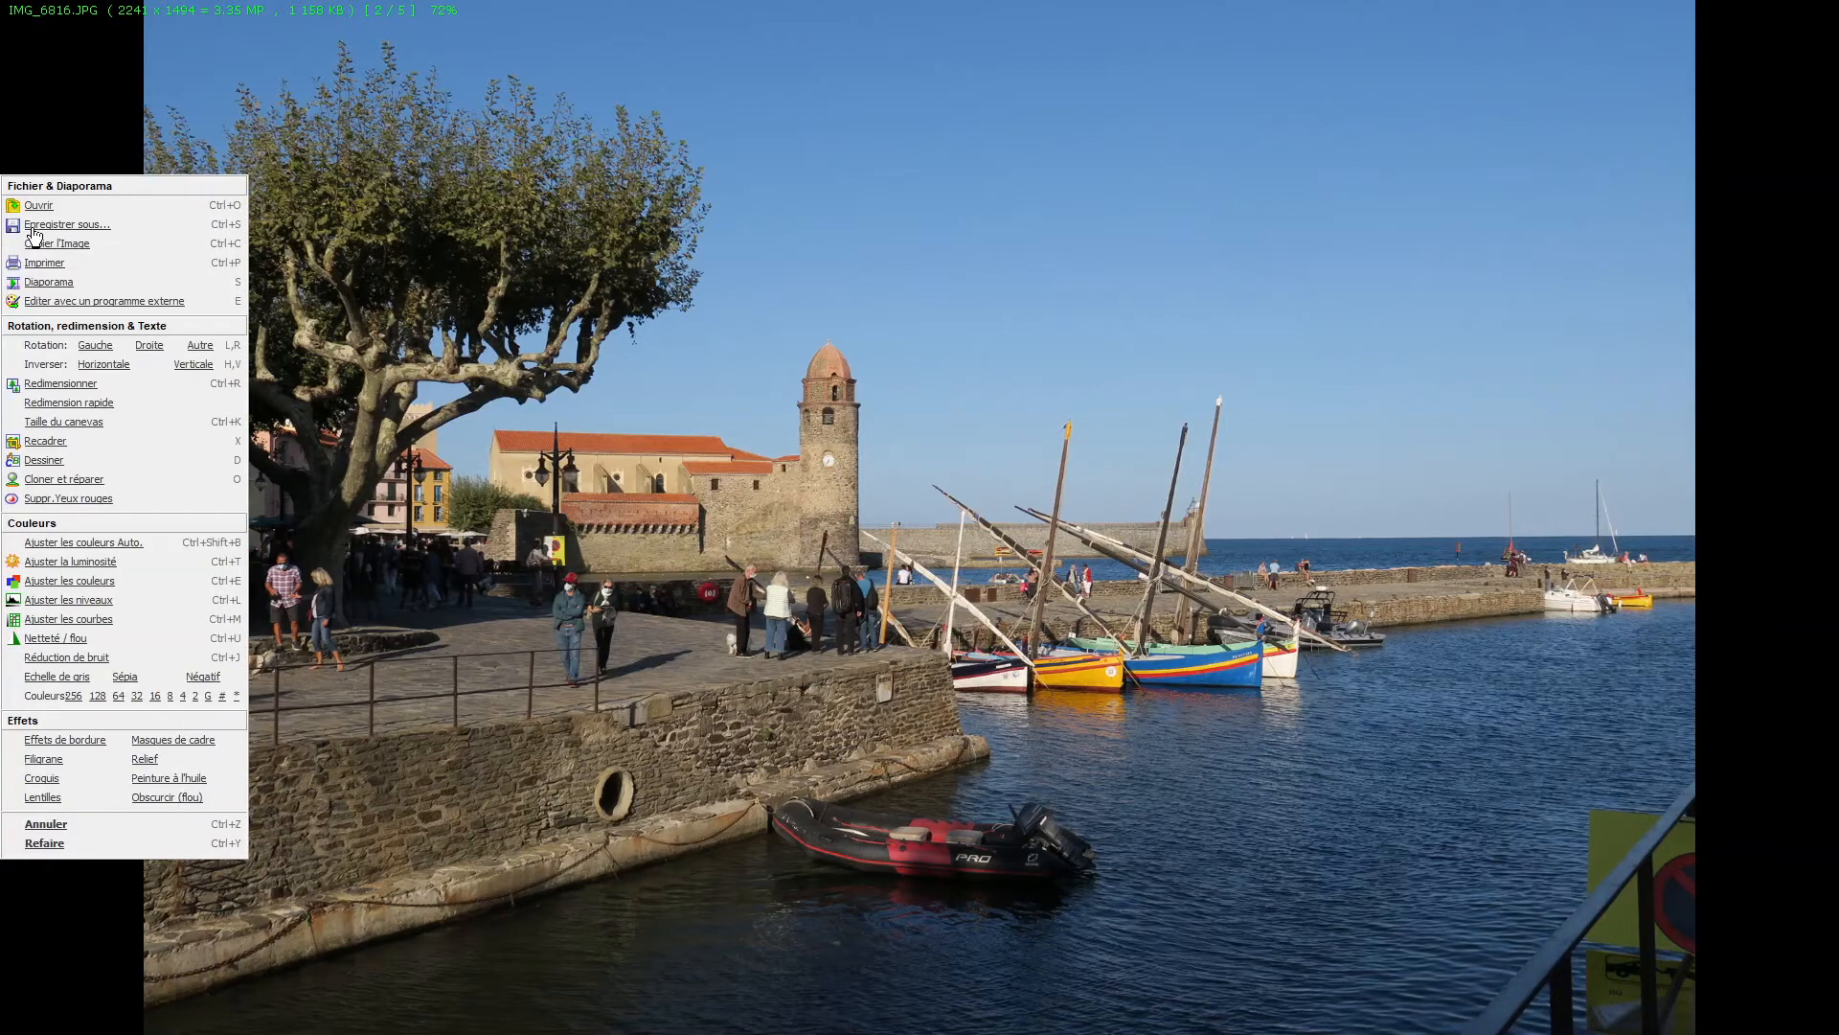
click(43, 226)
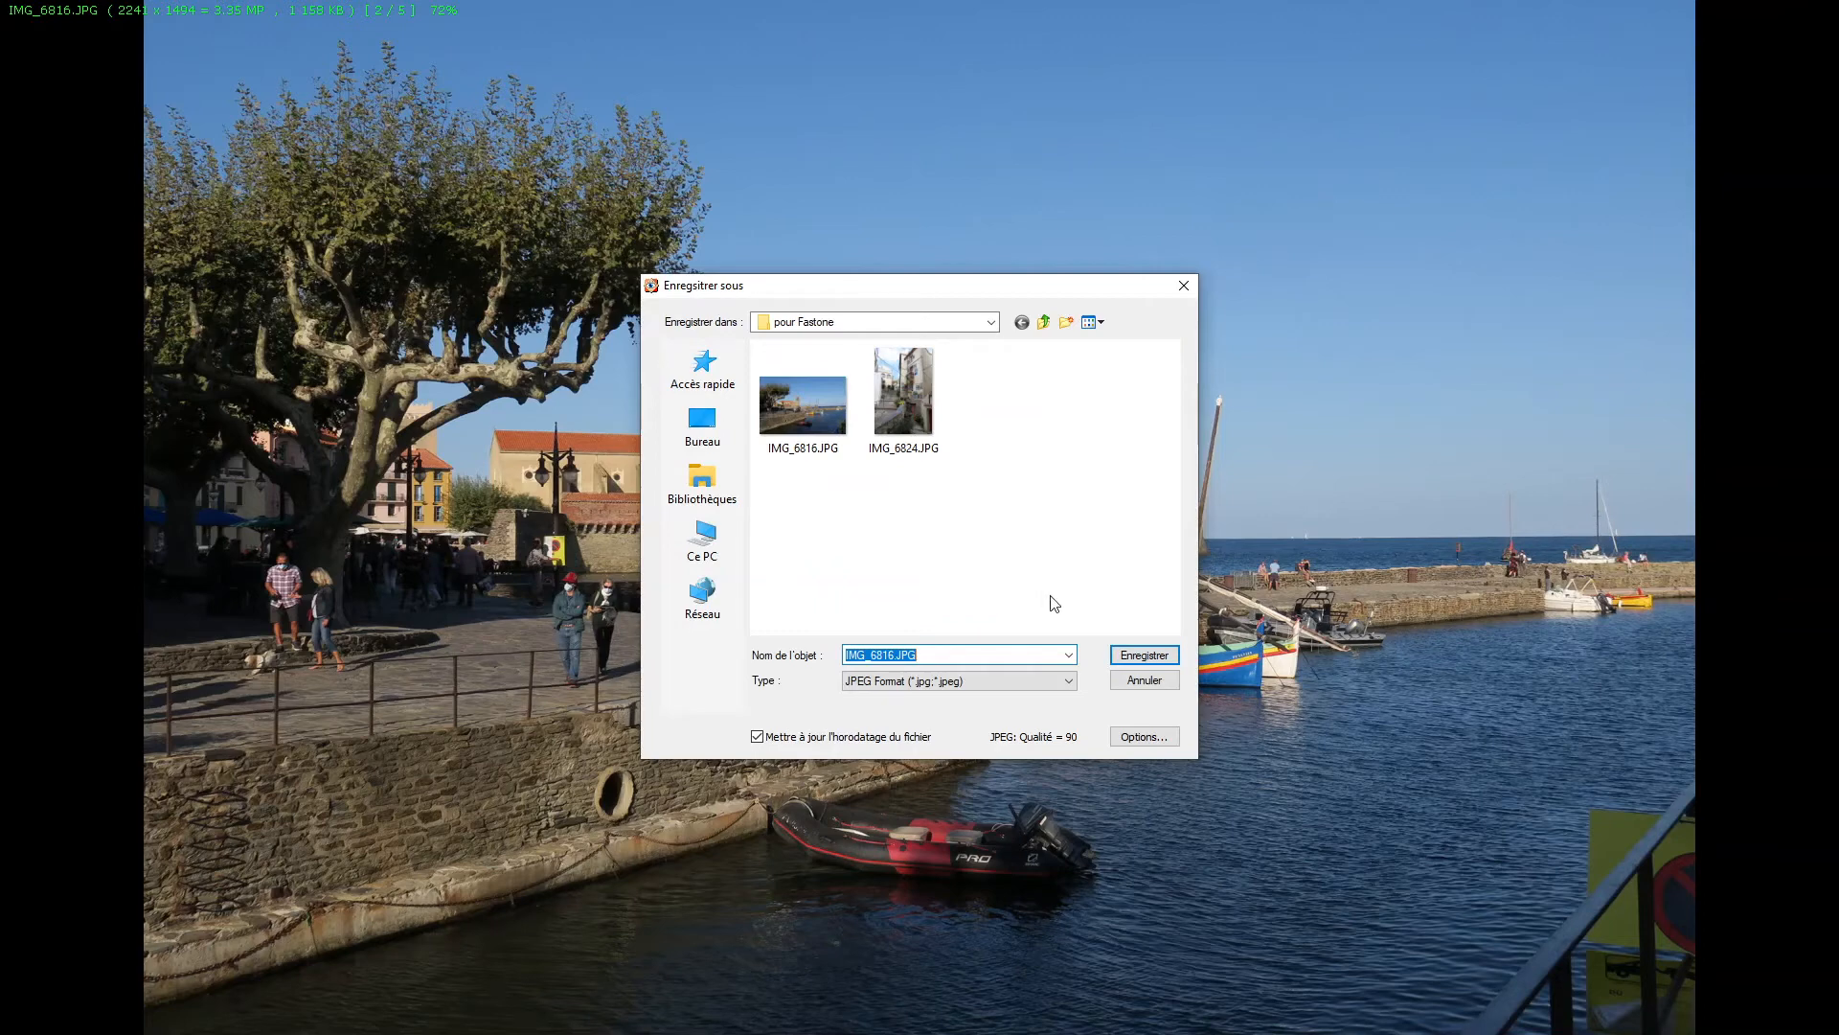
click(1146, 657)
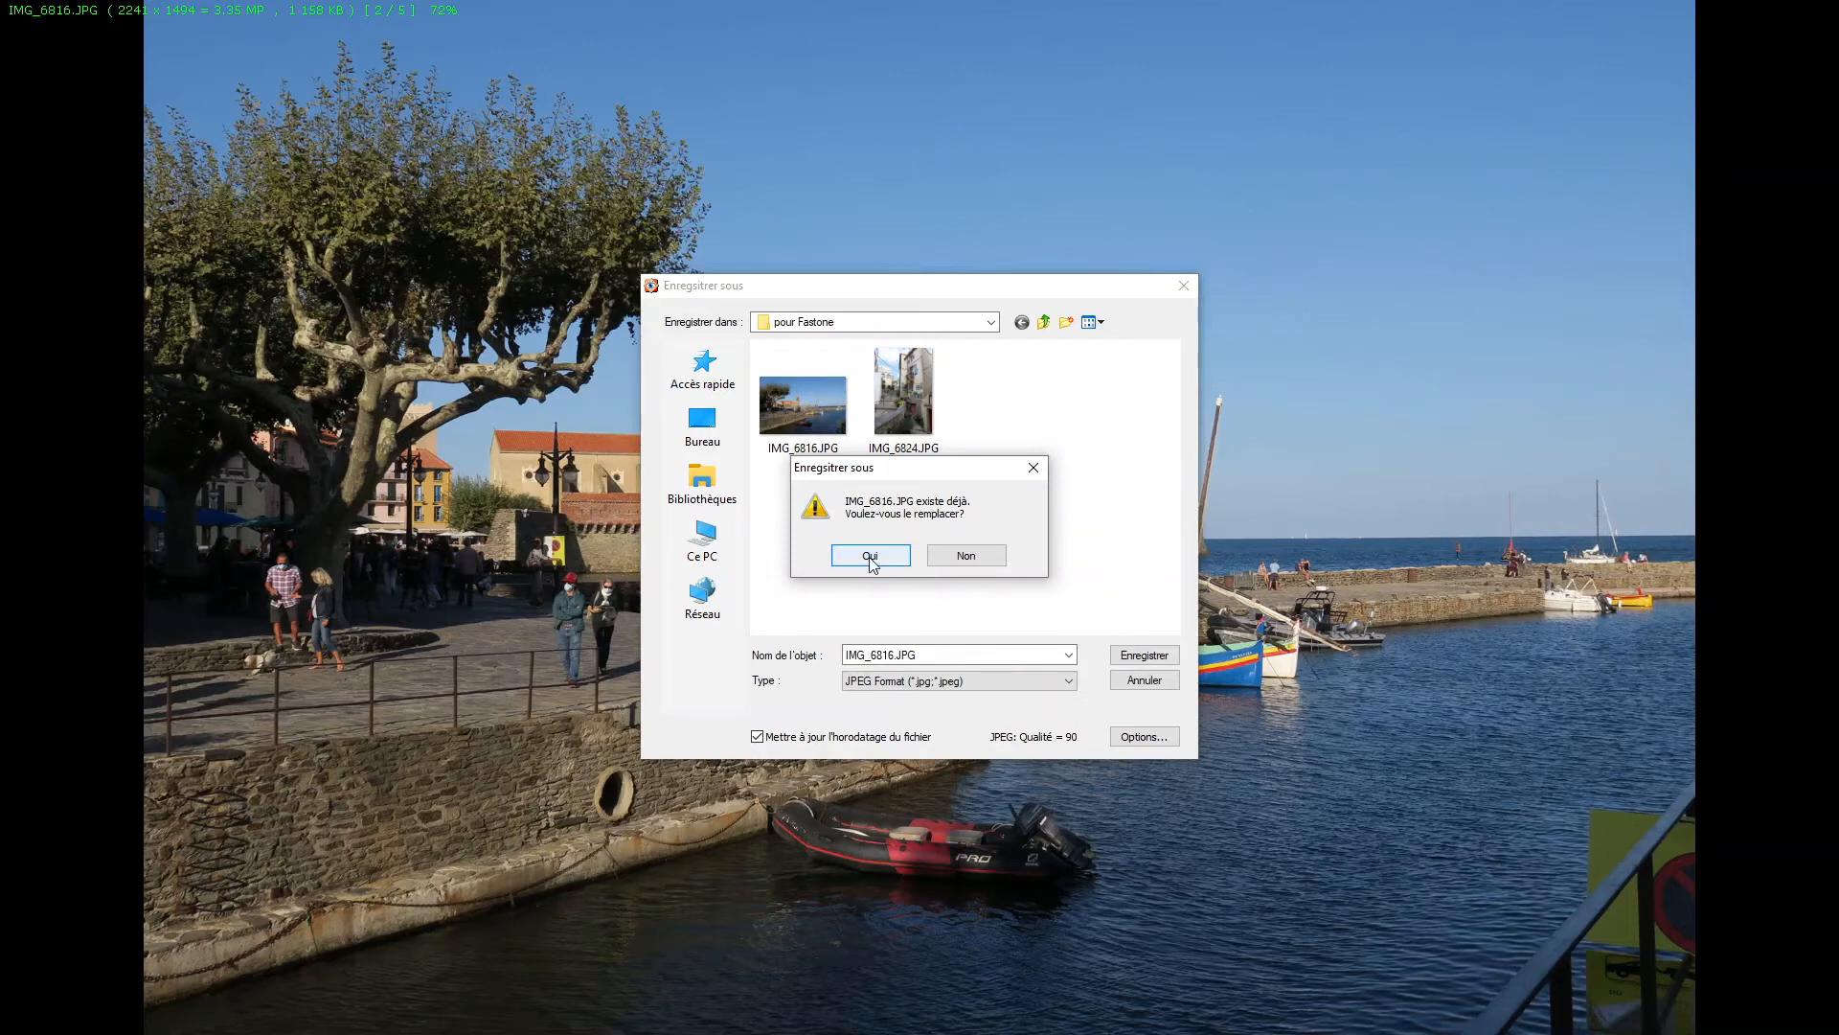
click(1138, 680)
click(887, 560)
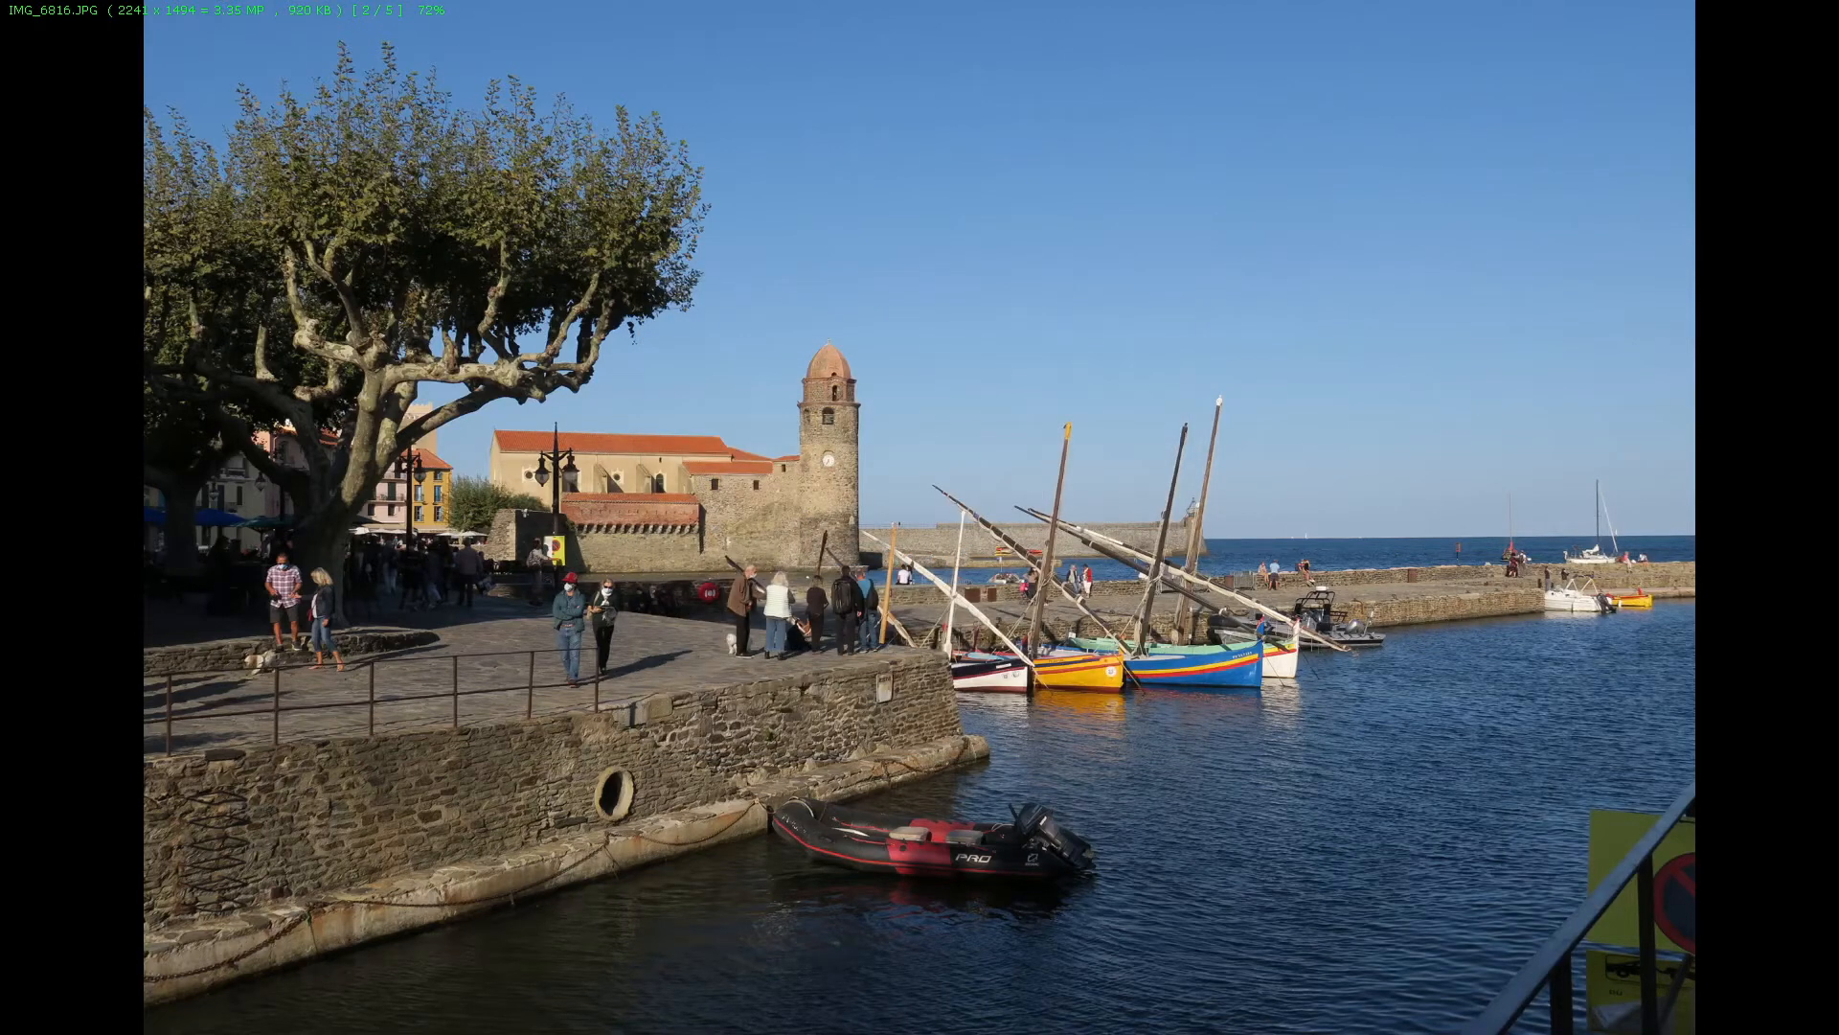
key(Escape)
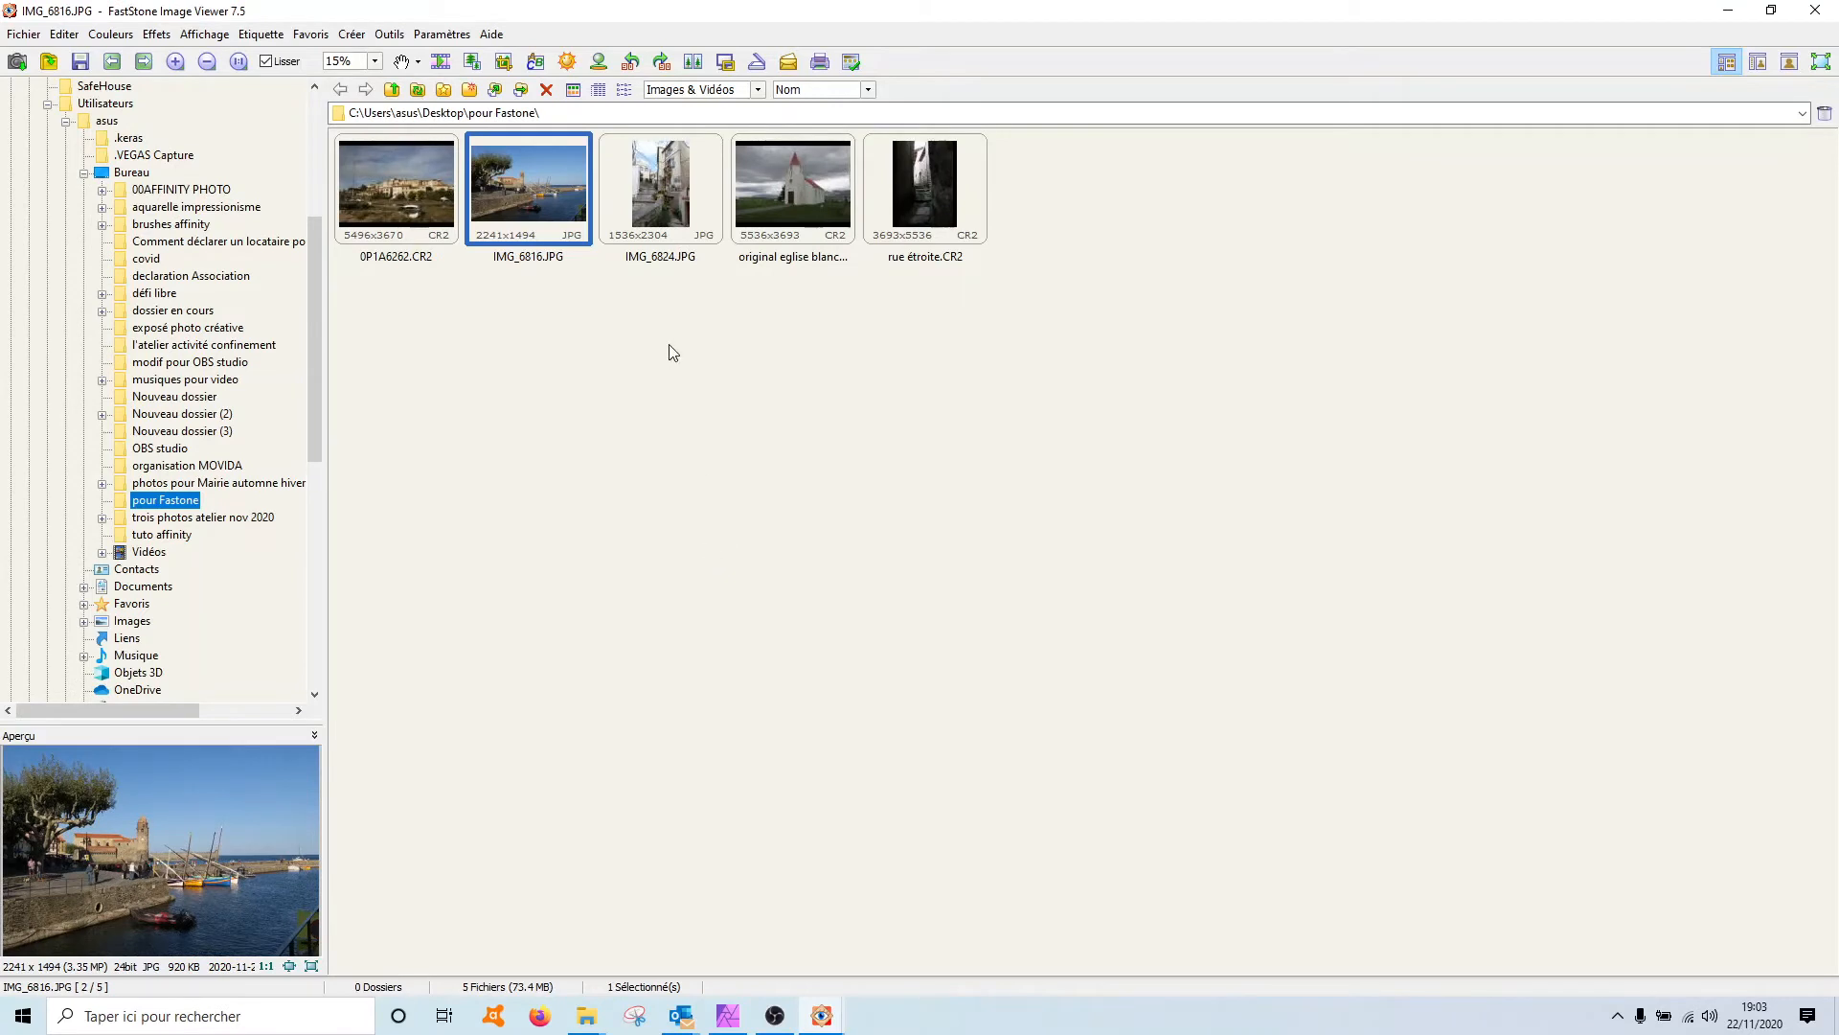
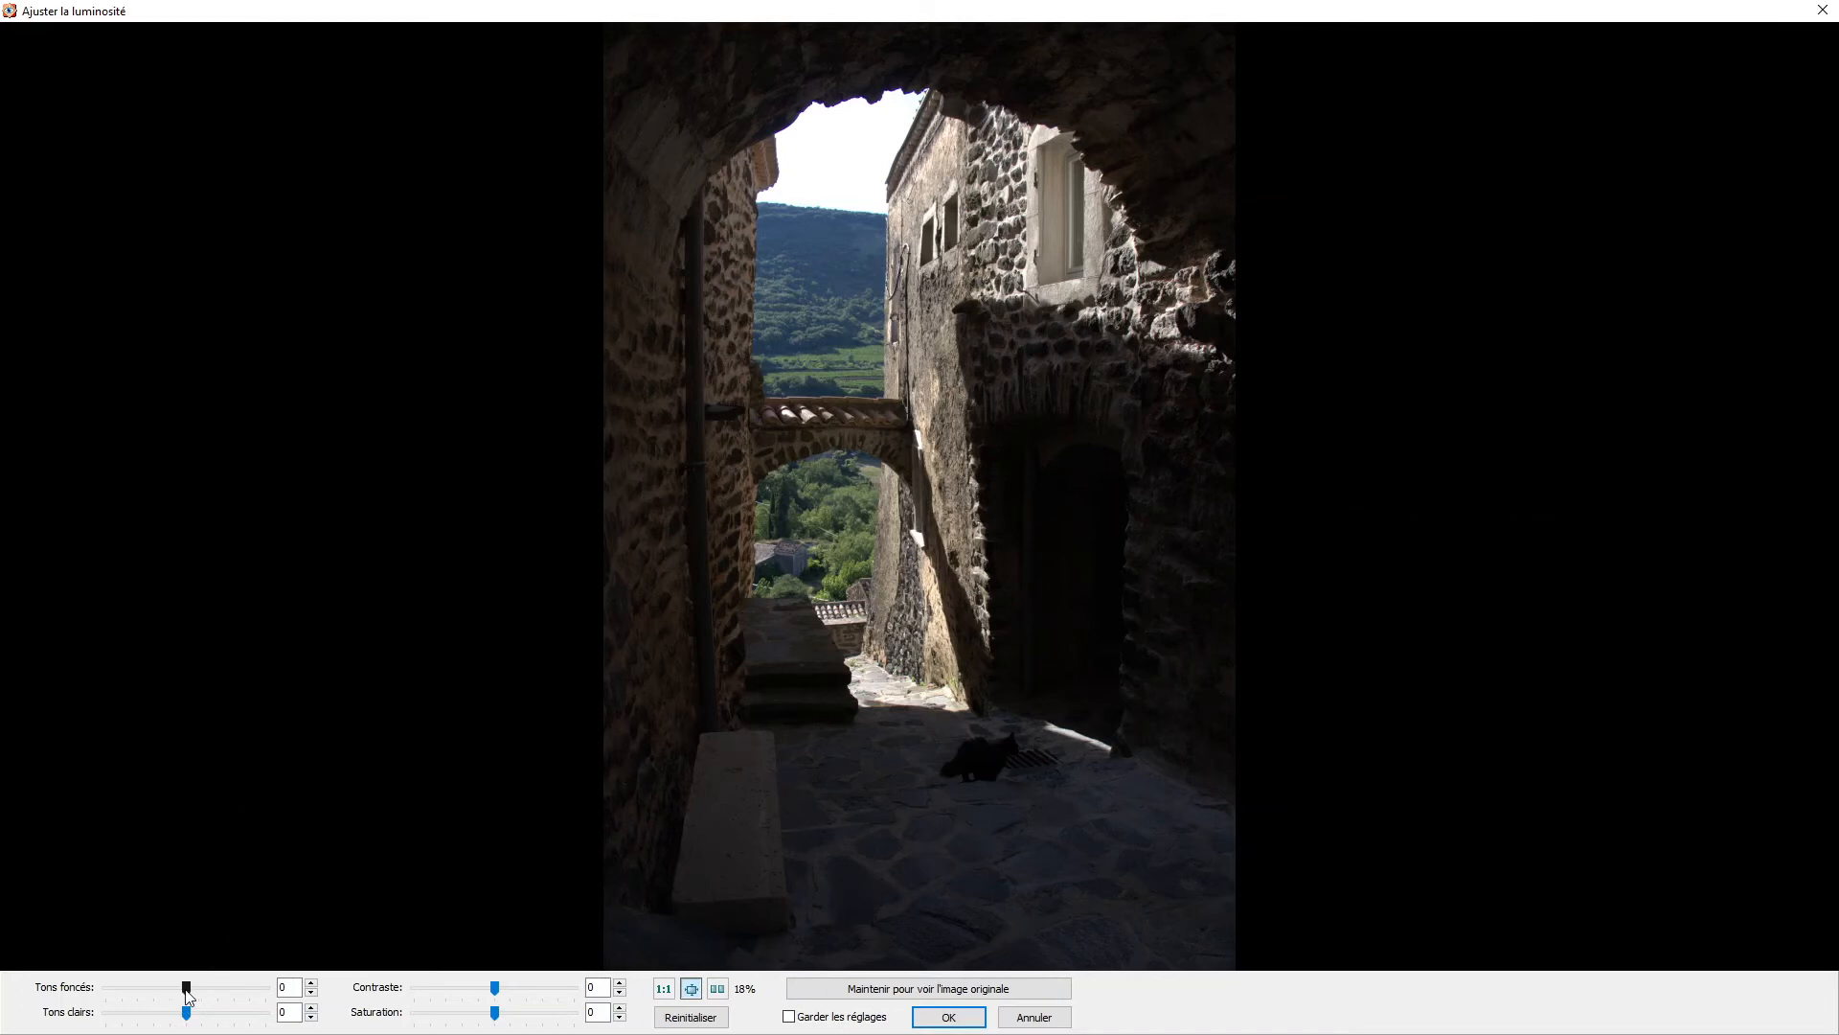
In the brightness adjustment of the alley photo, set the dark tones to 60 and the light tones to -22.
drag(187, 992, 136, 998)
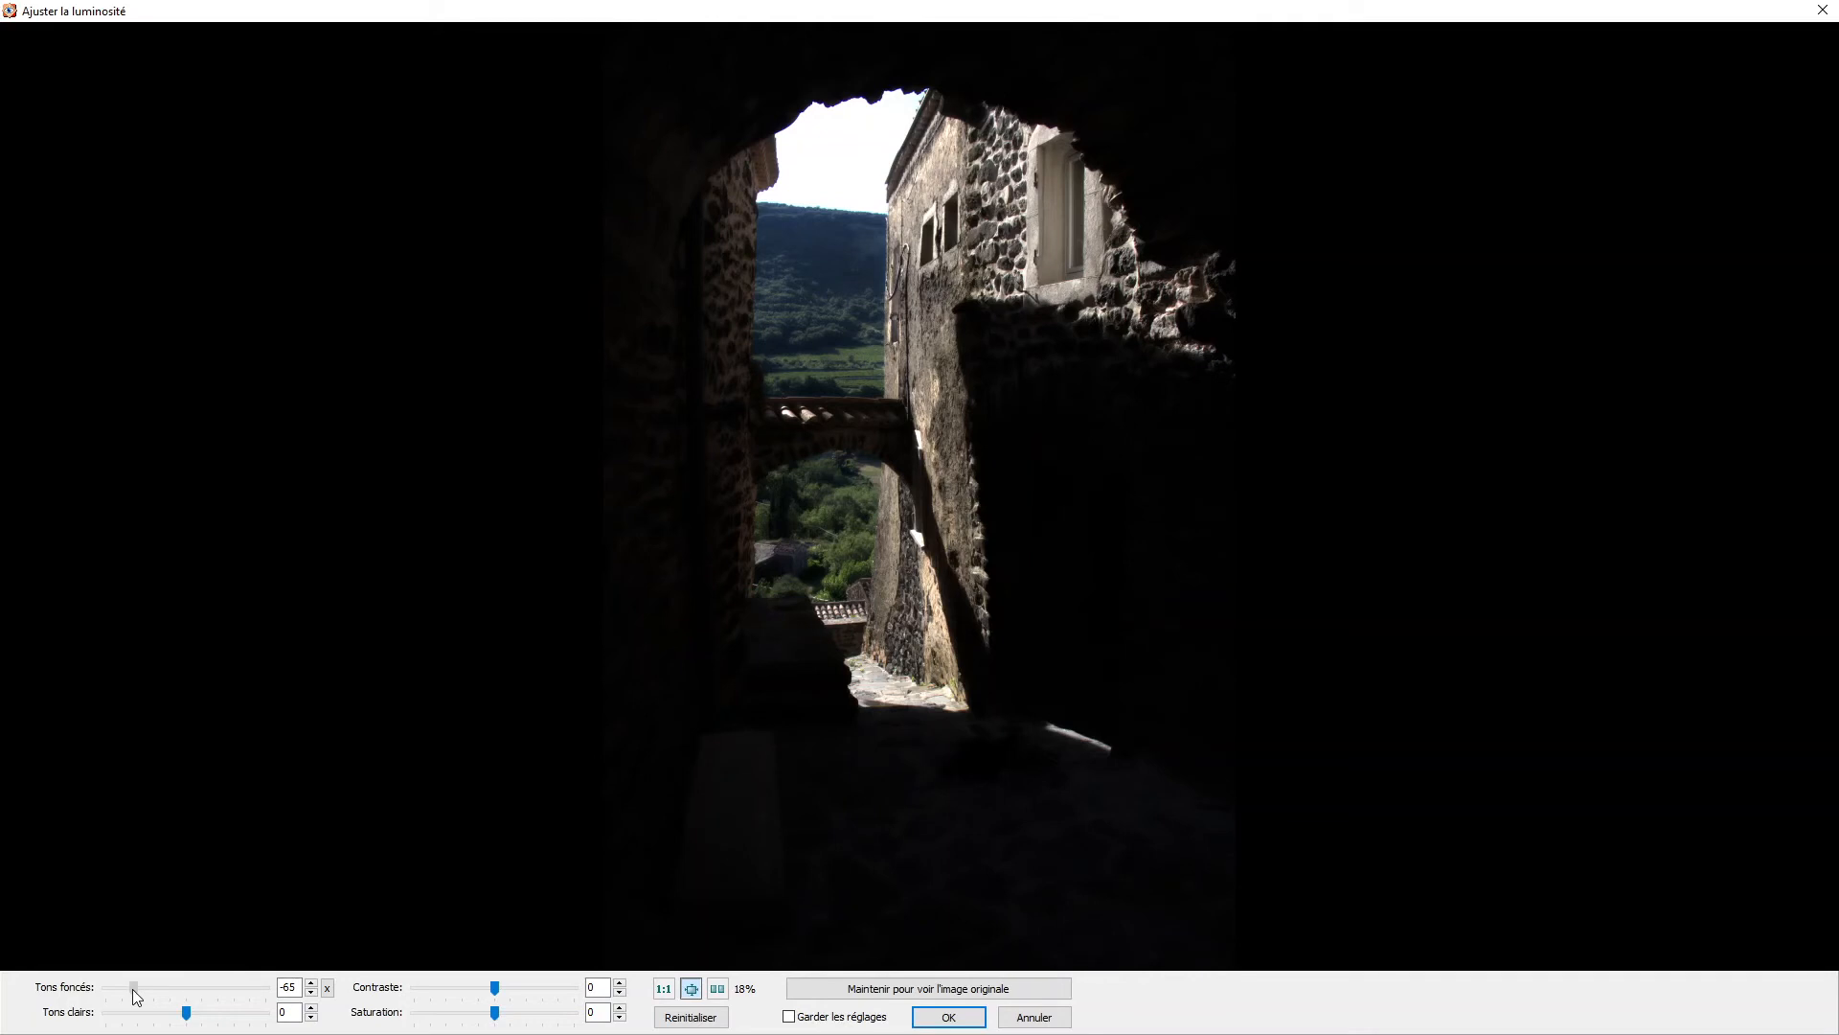
drag(136, 997, 226, 1005)
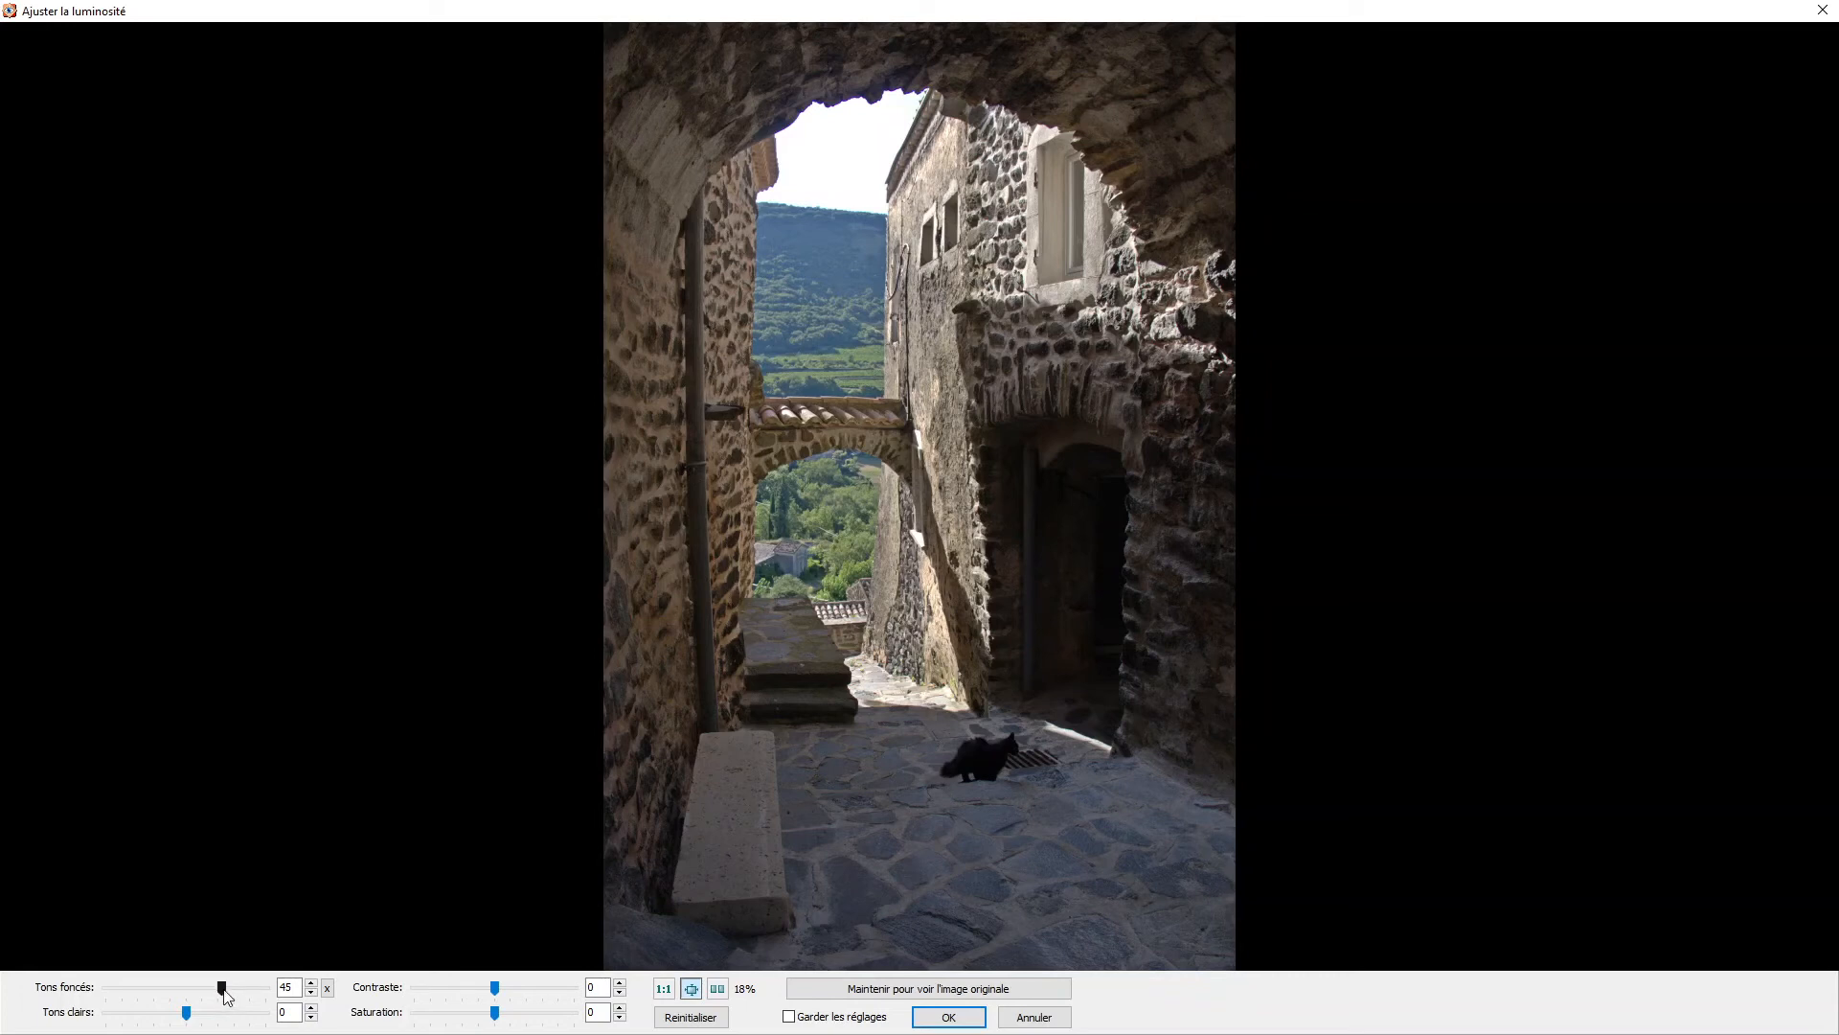
drag(227, 999, 230, 995)
drag(223, 991, 222, 993)
drag(187, 1019, 232, 989)
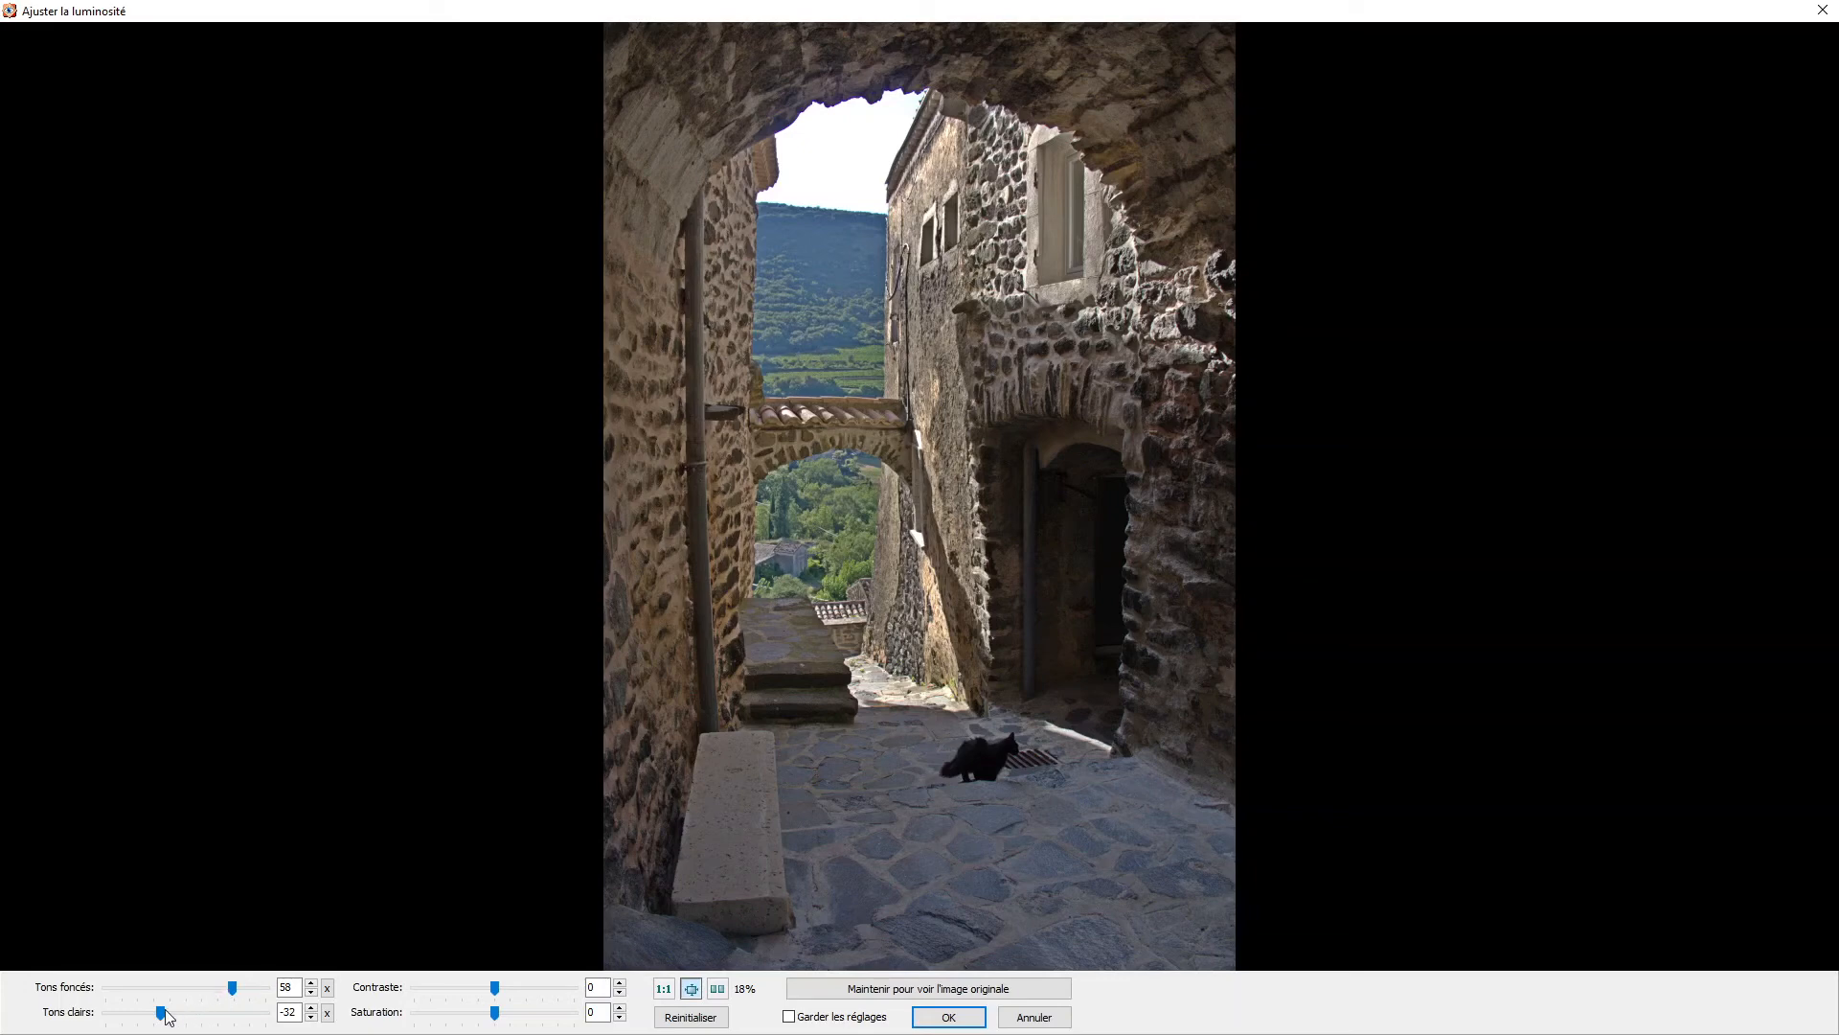
drag(167, 1017, 169, 1014)
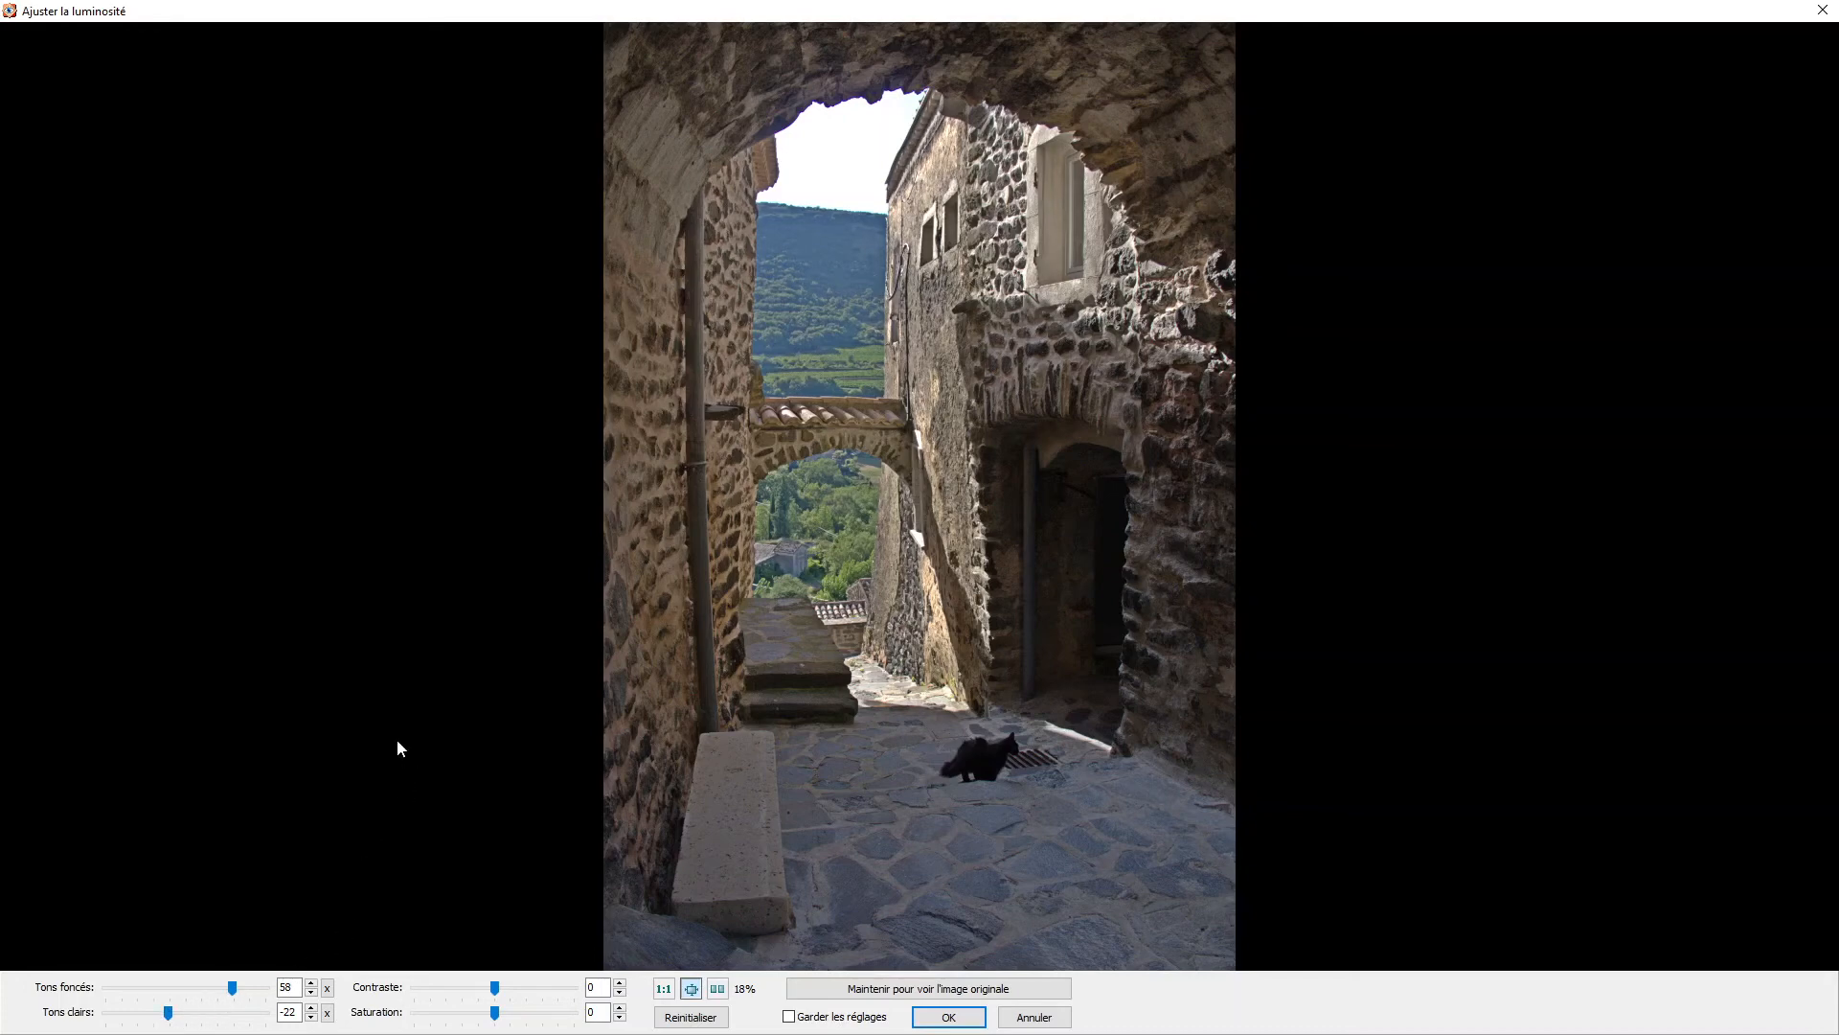
drag(237, 987, 235, 992)
Set the alley photo's contrast to 54 and its saturation to -17.
drag(495, 990, 533, 989)
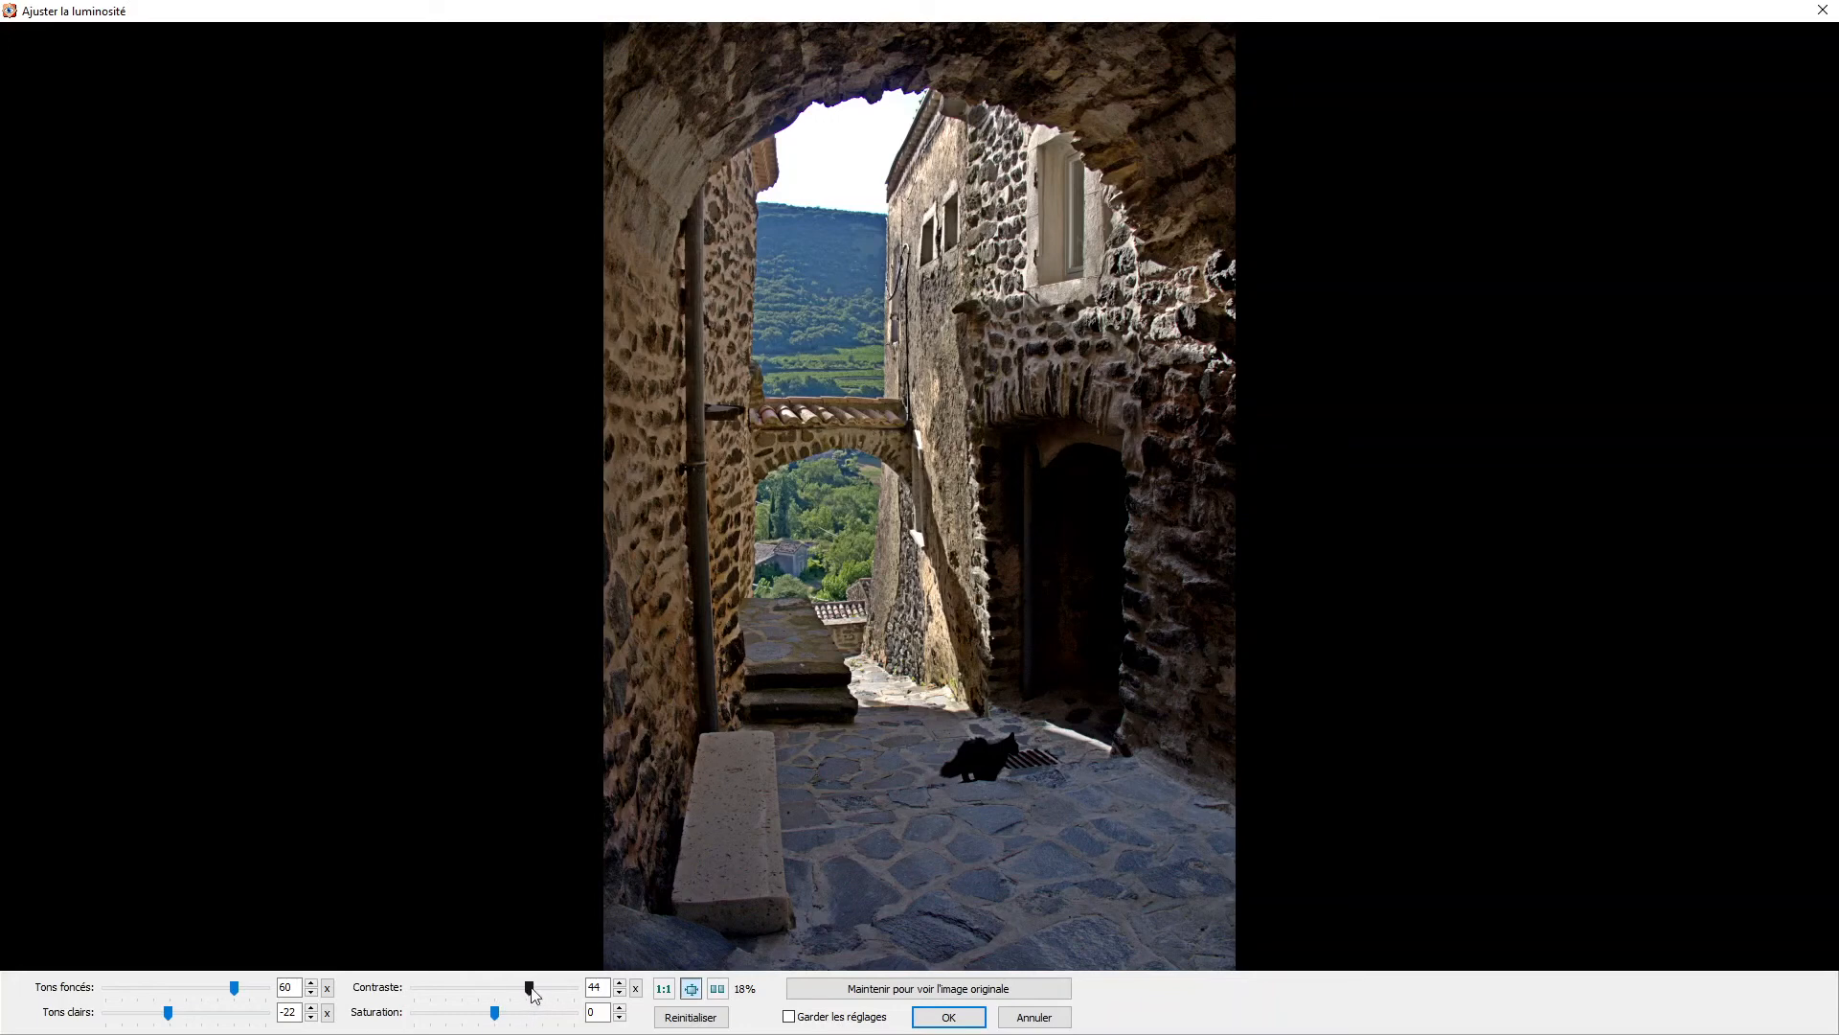
drag(538, 986, 556, 995)
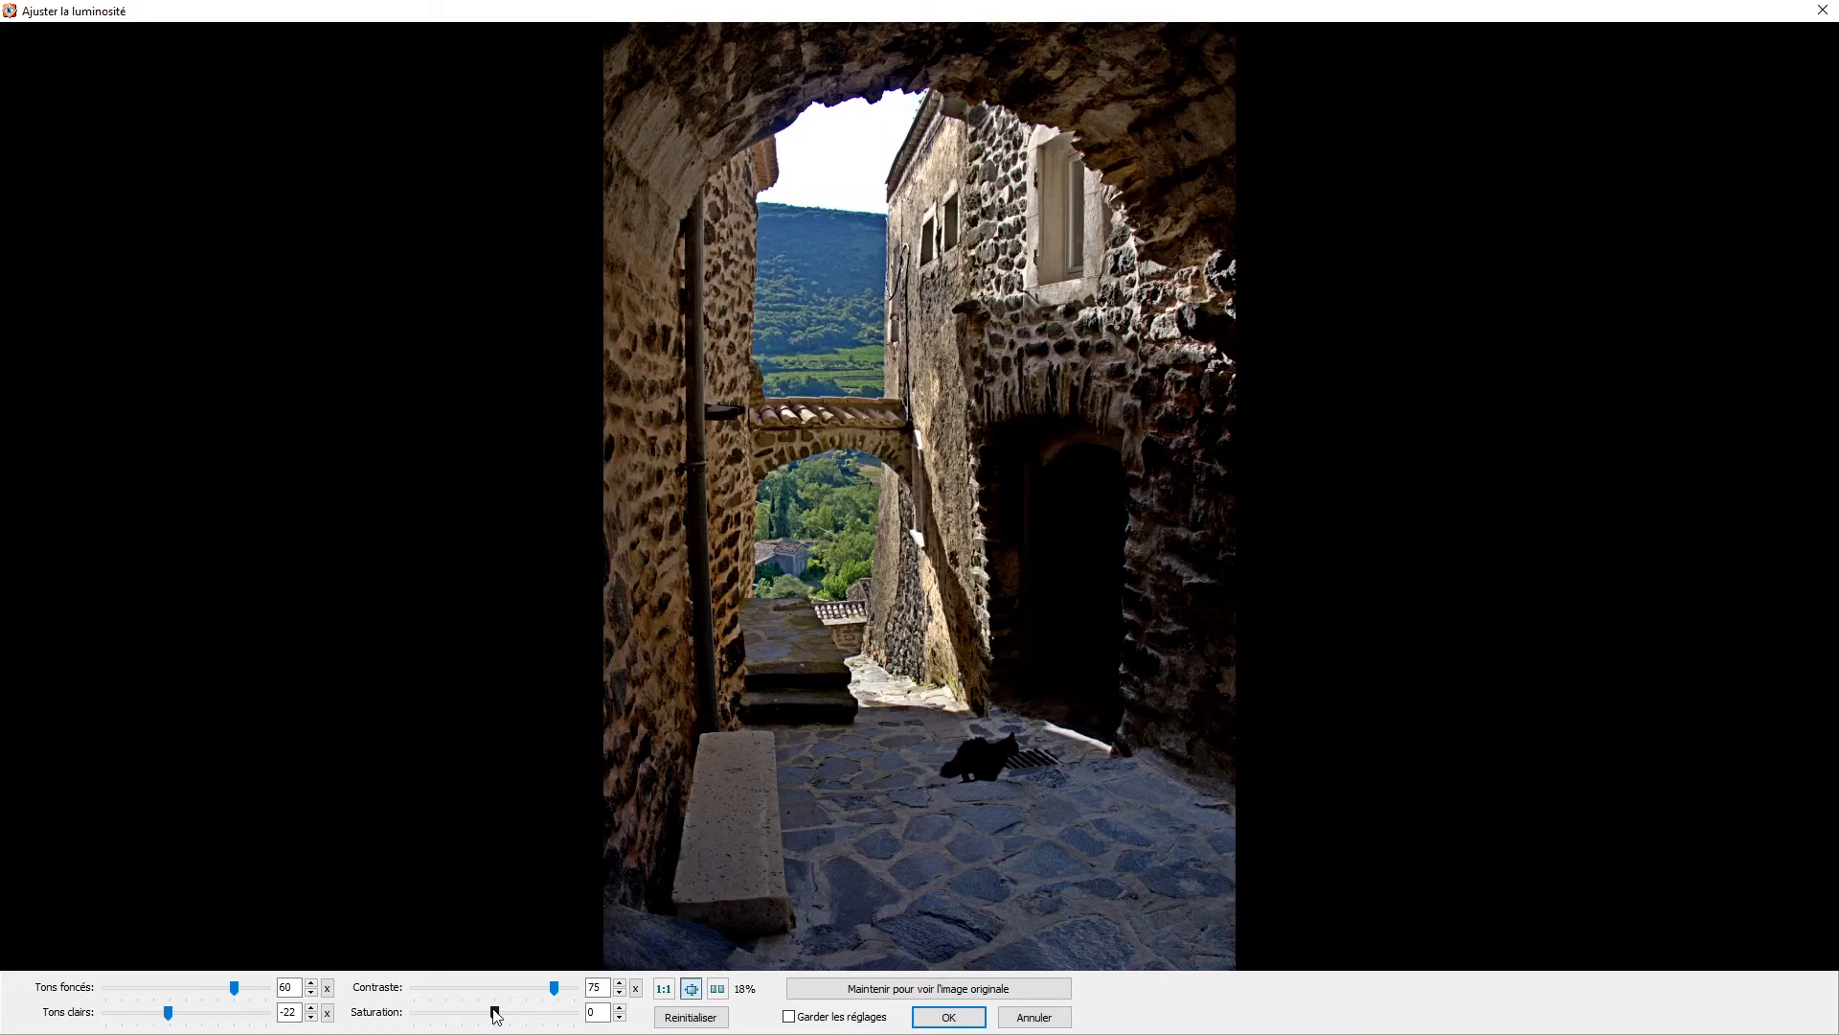
drag(493, 1011, 482, 1014)
drag(546, 991, 541, 991)
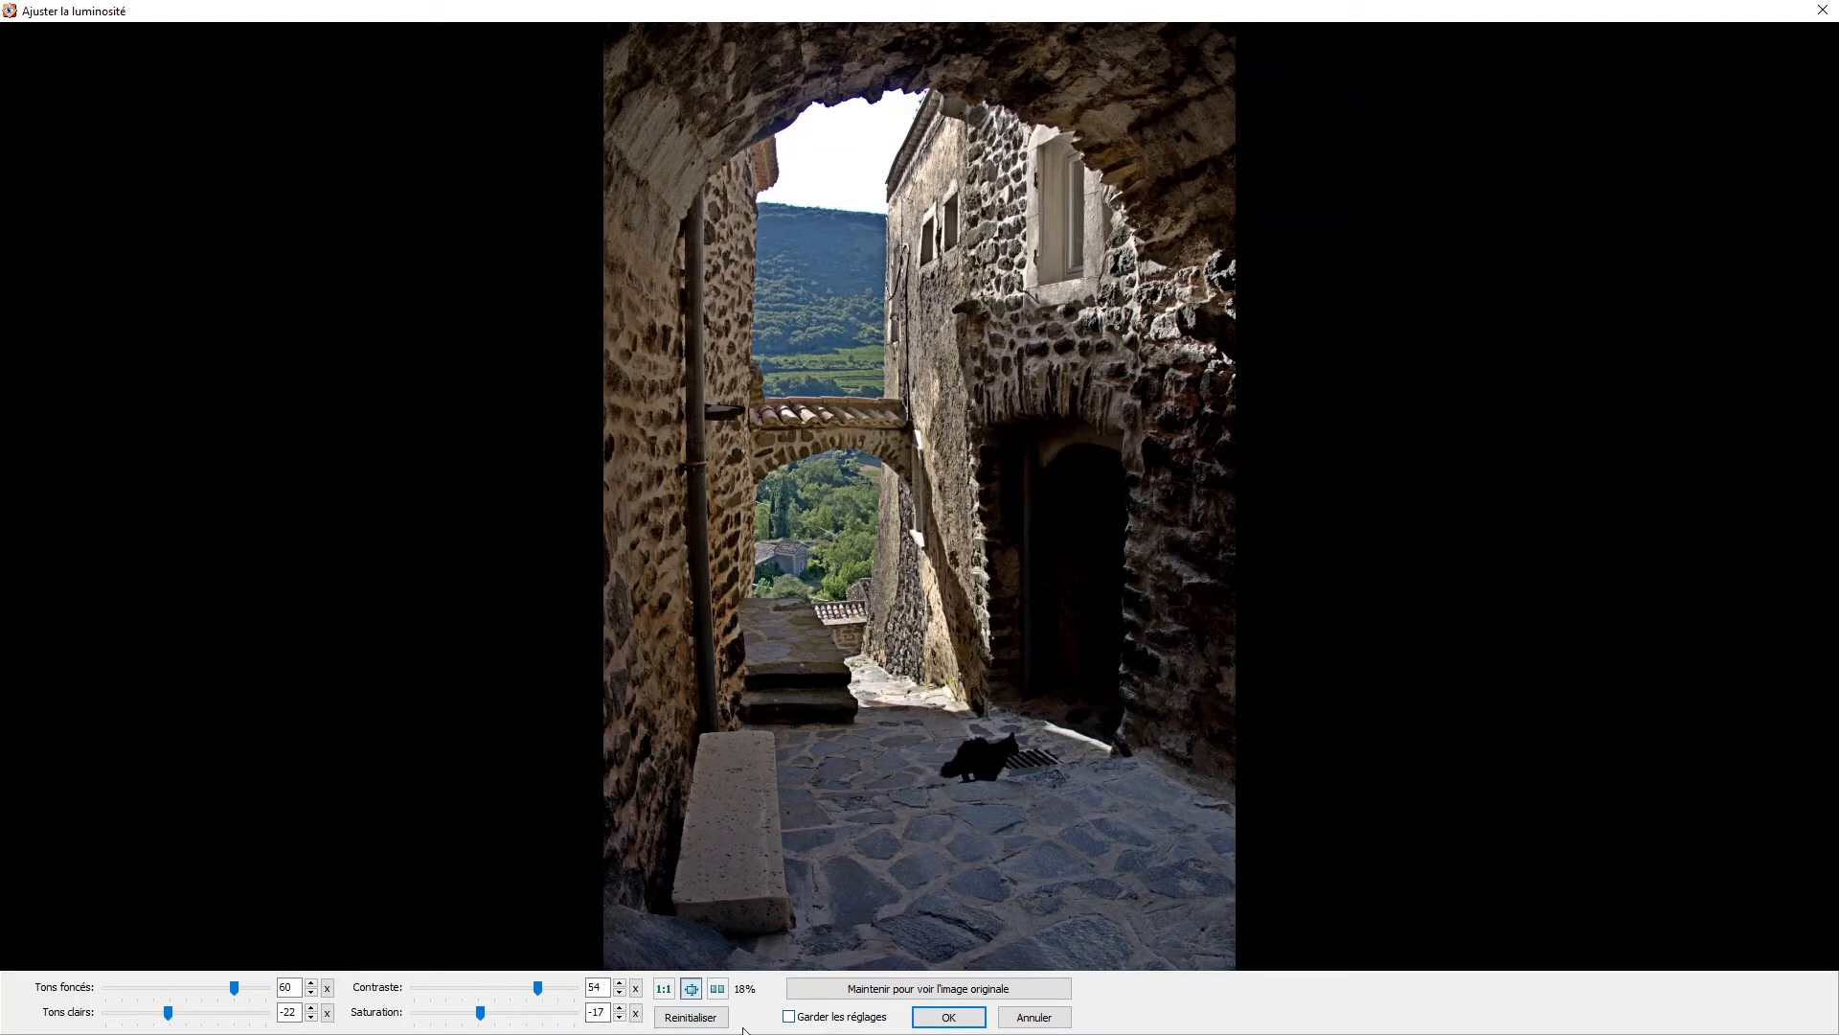
Examine the brightness adjustments in the before/after comparison and at 100% around the arch and stone walls.
click(718, 991)
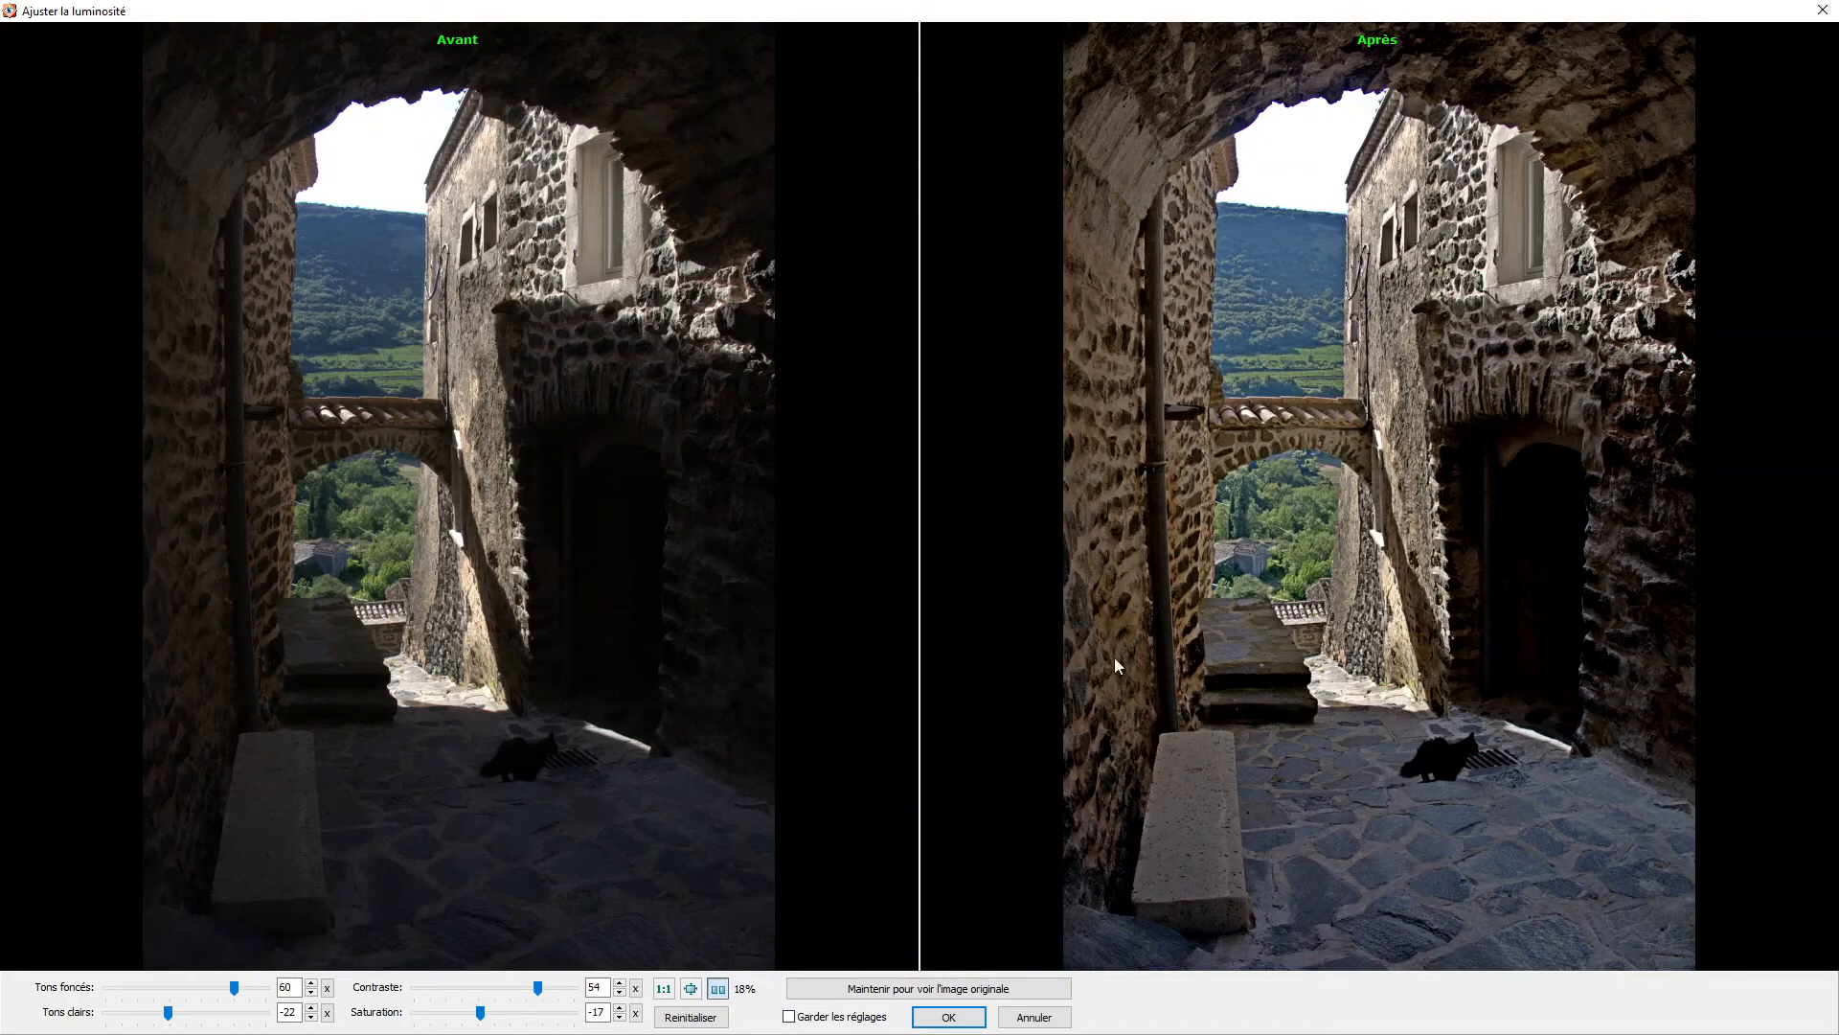
click(689, 997)
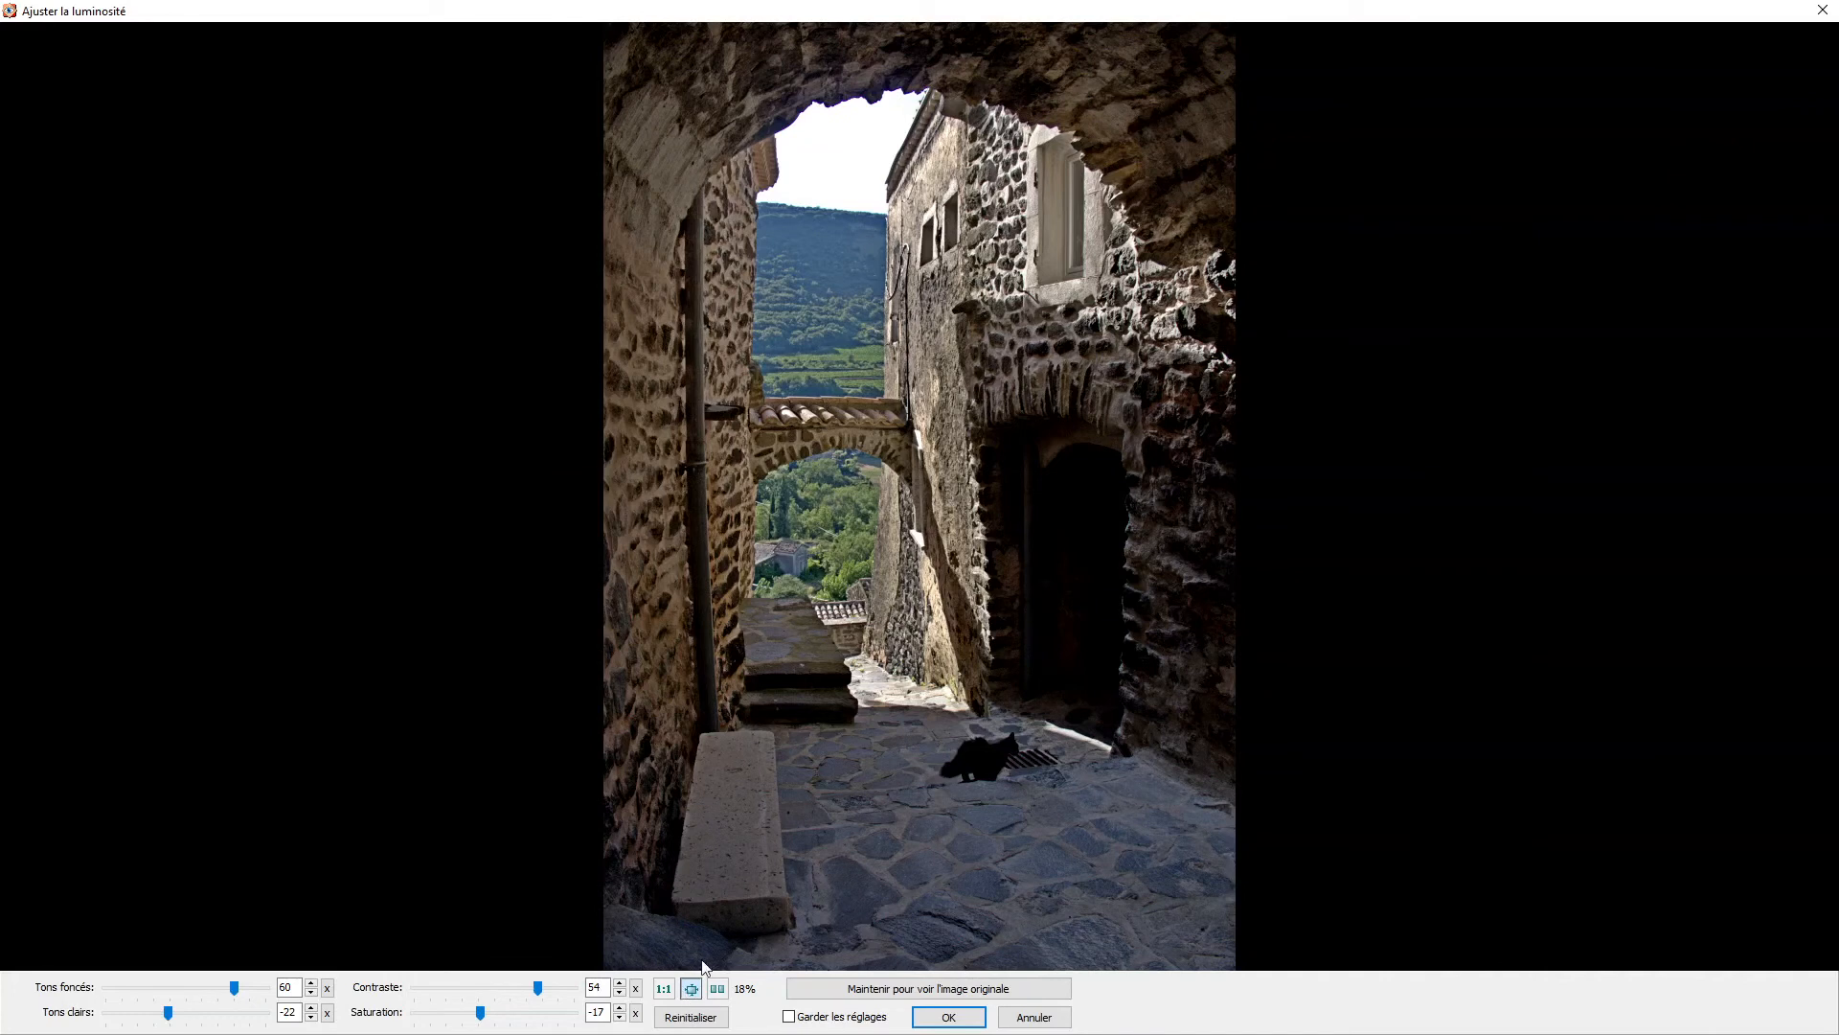
click(668, 994)
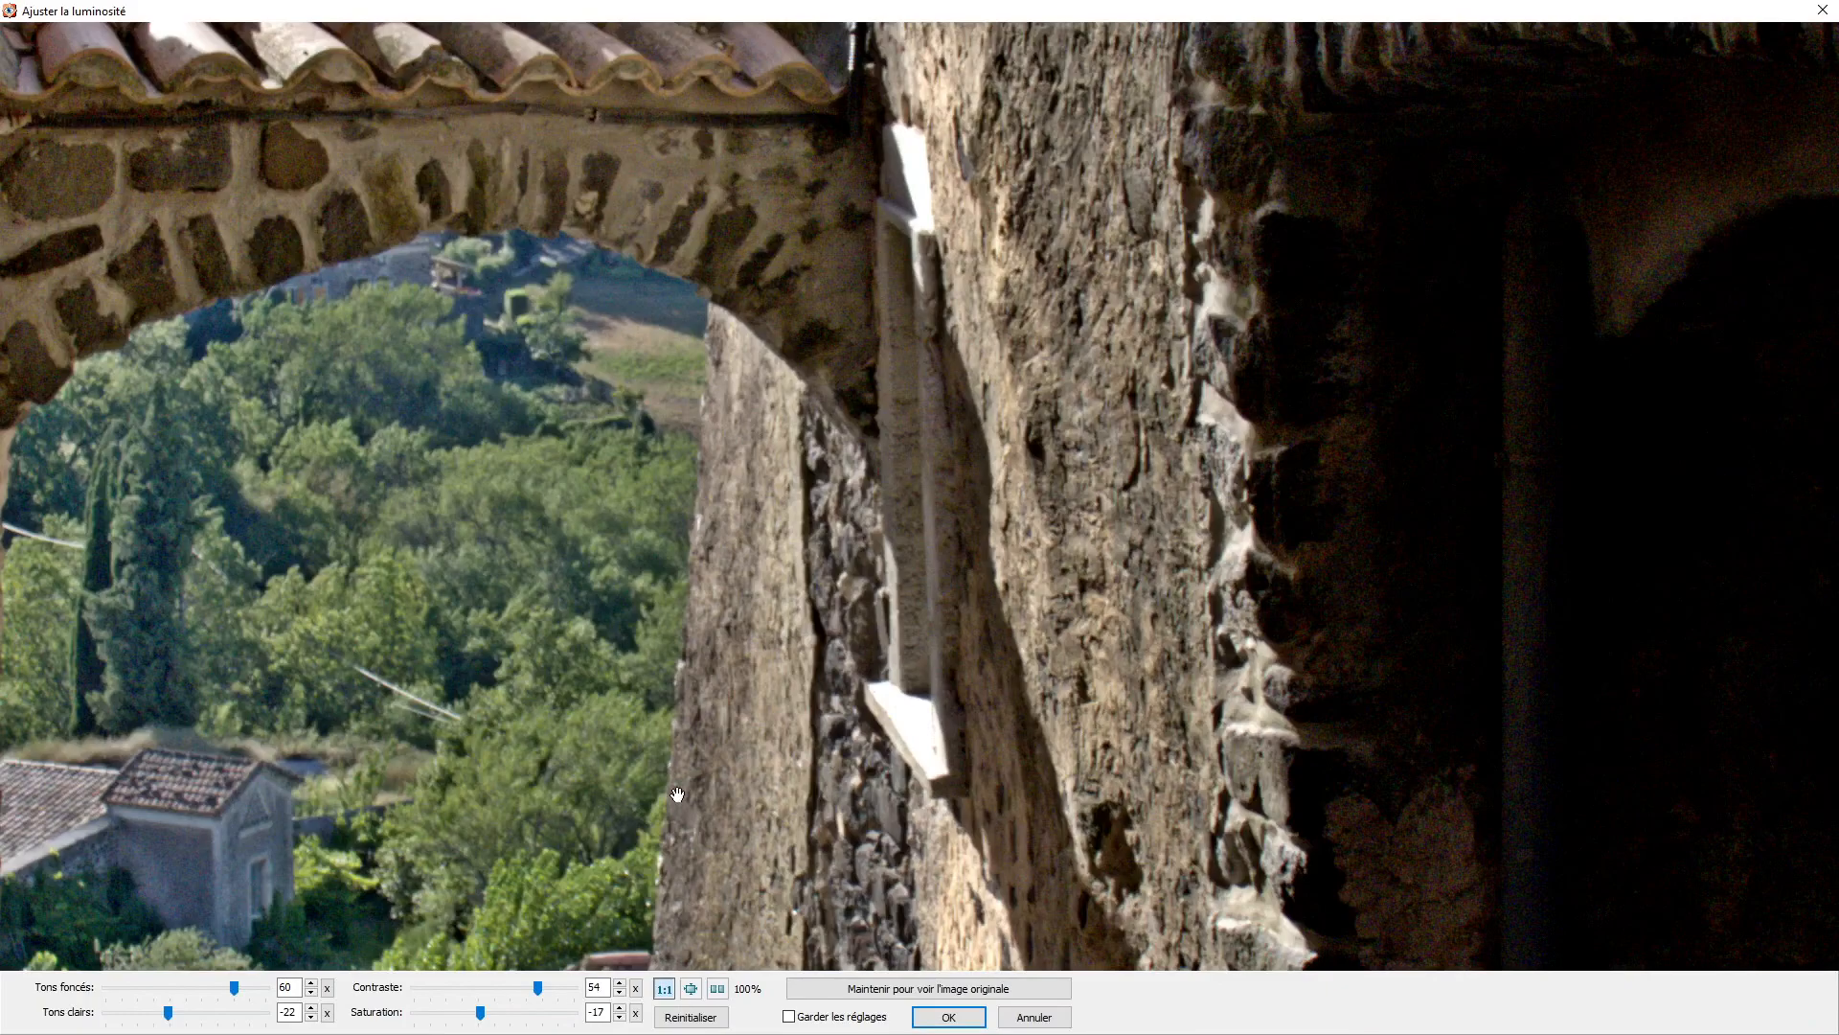
drag(677, 794, 790, 505)
drag(865, 795, 963, 597)
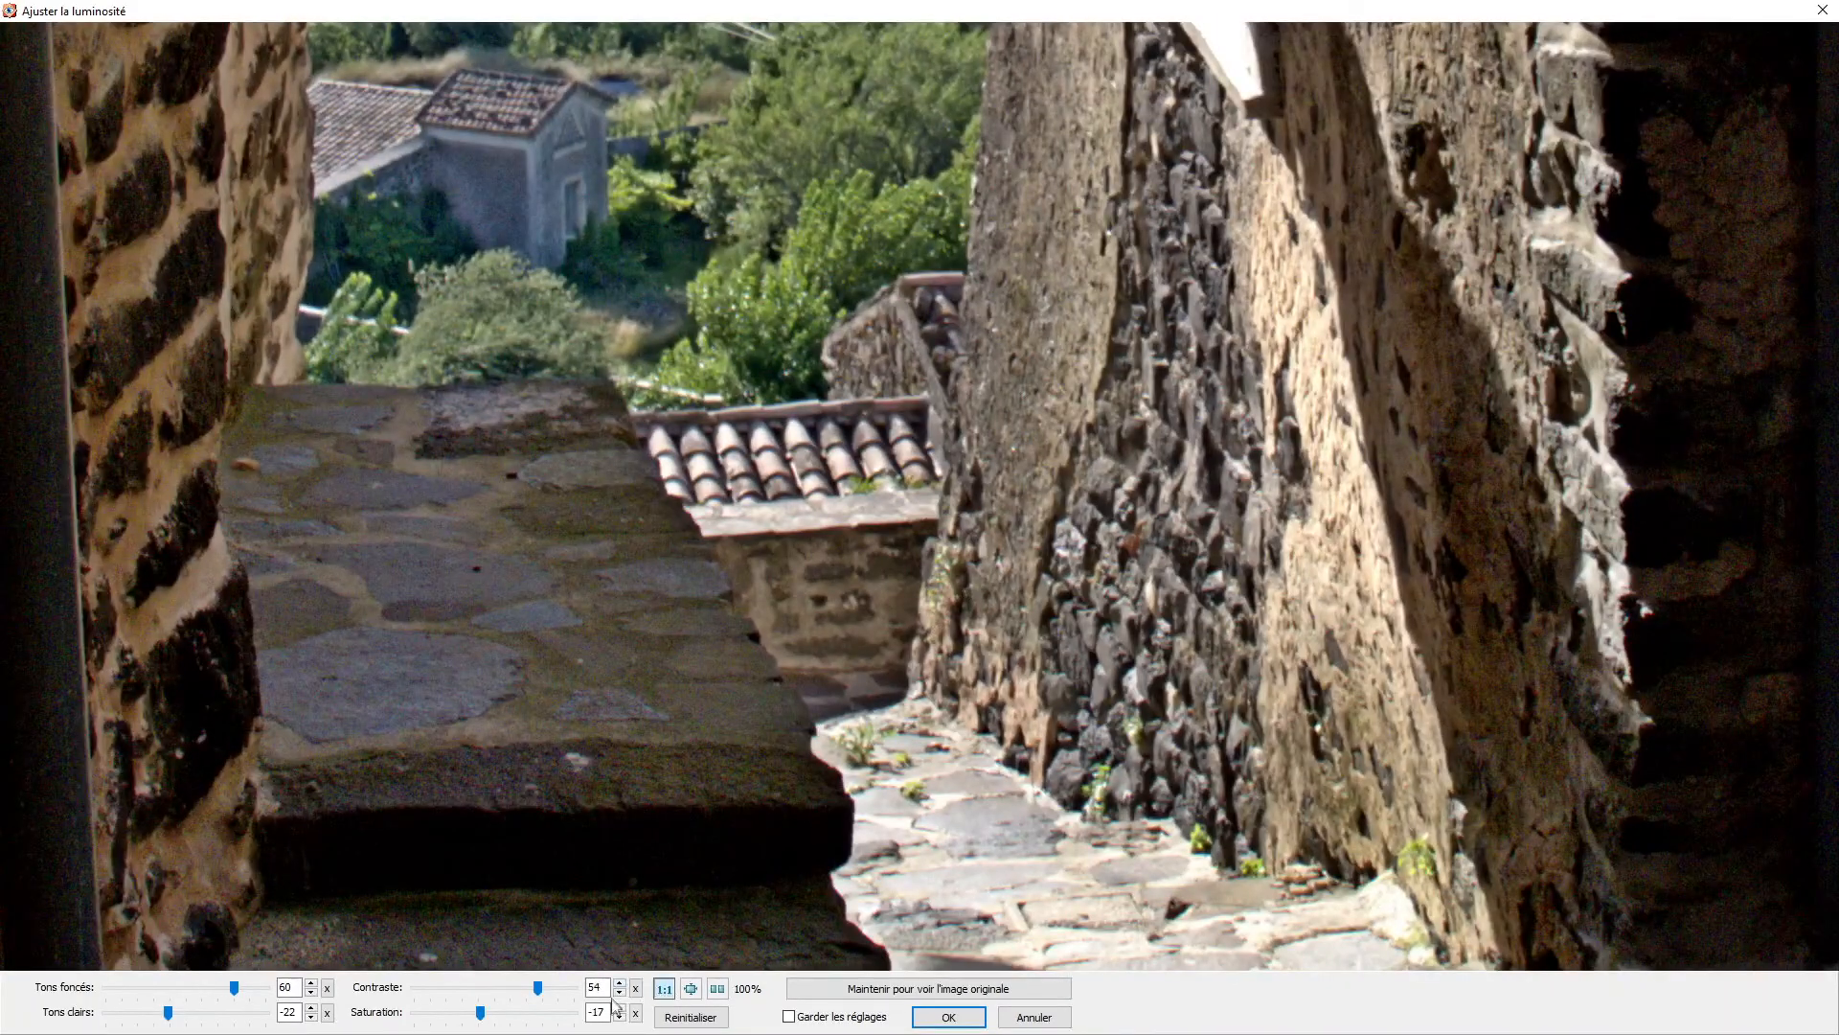
click(692, 989)
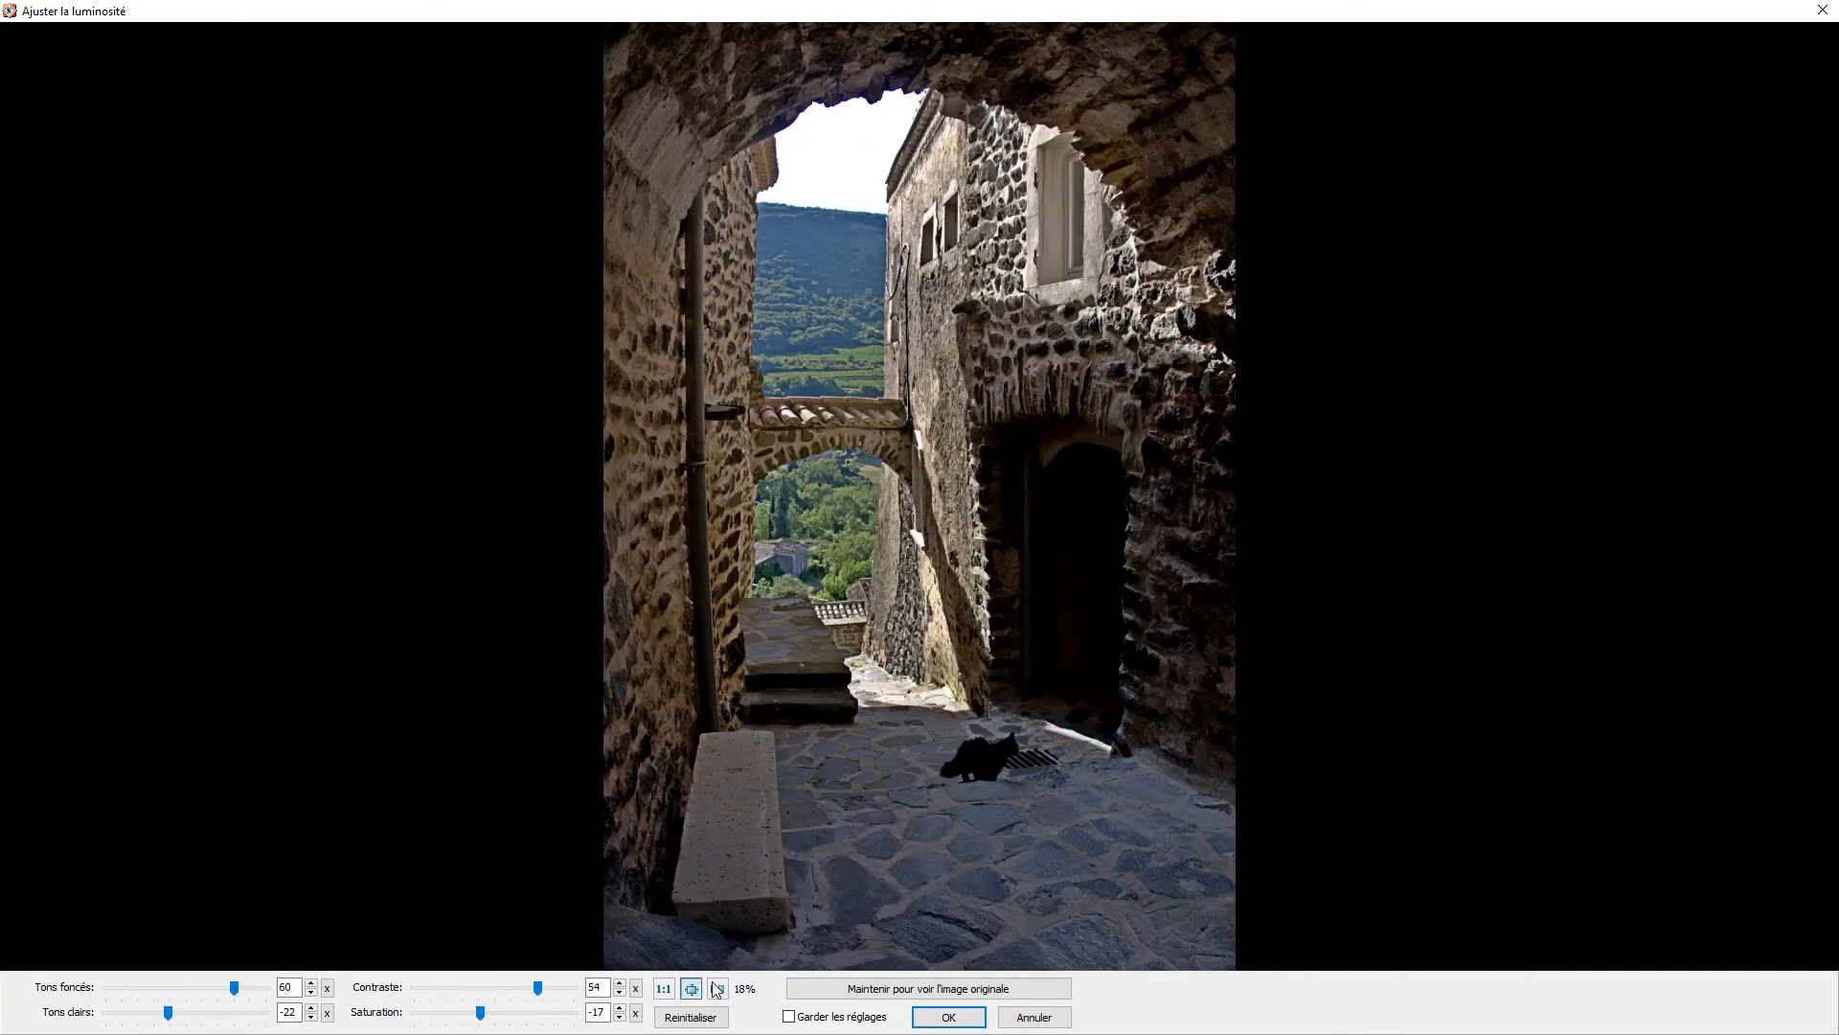
click(720, 990)
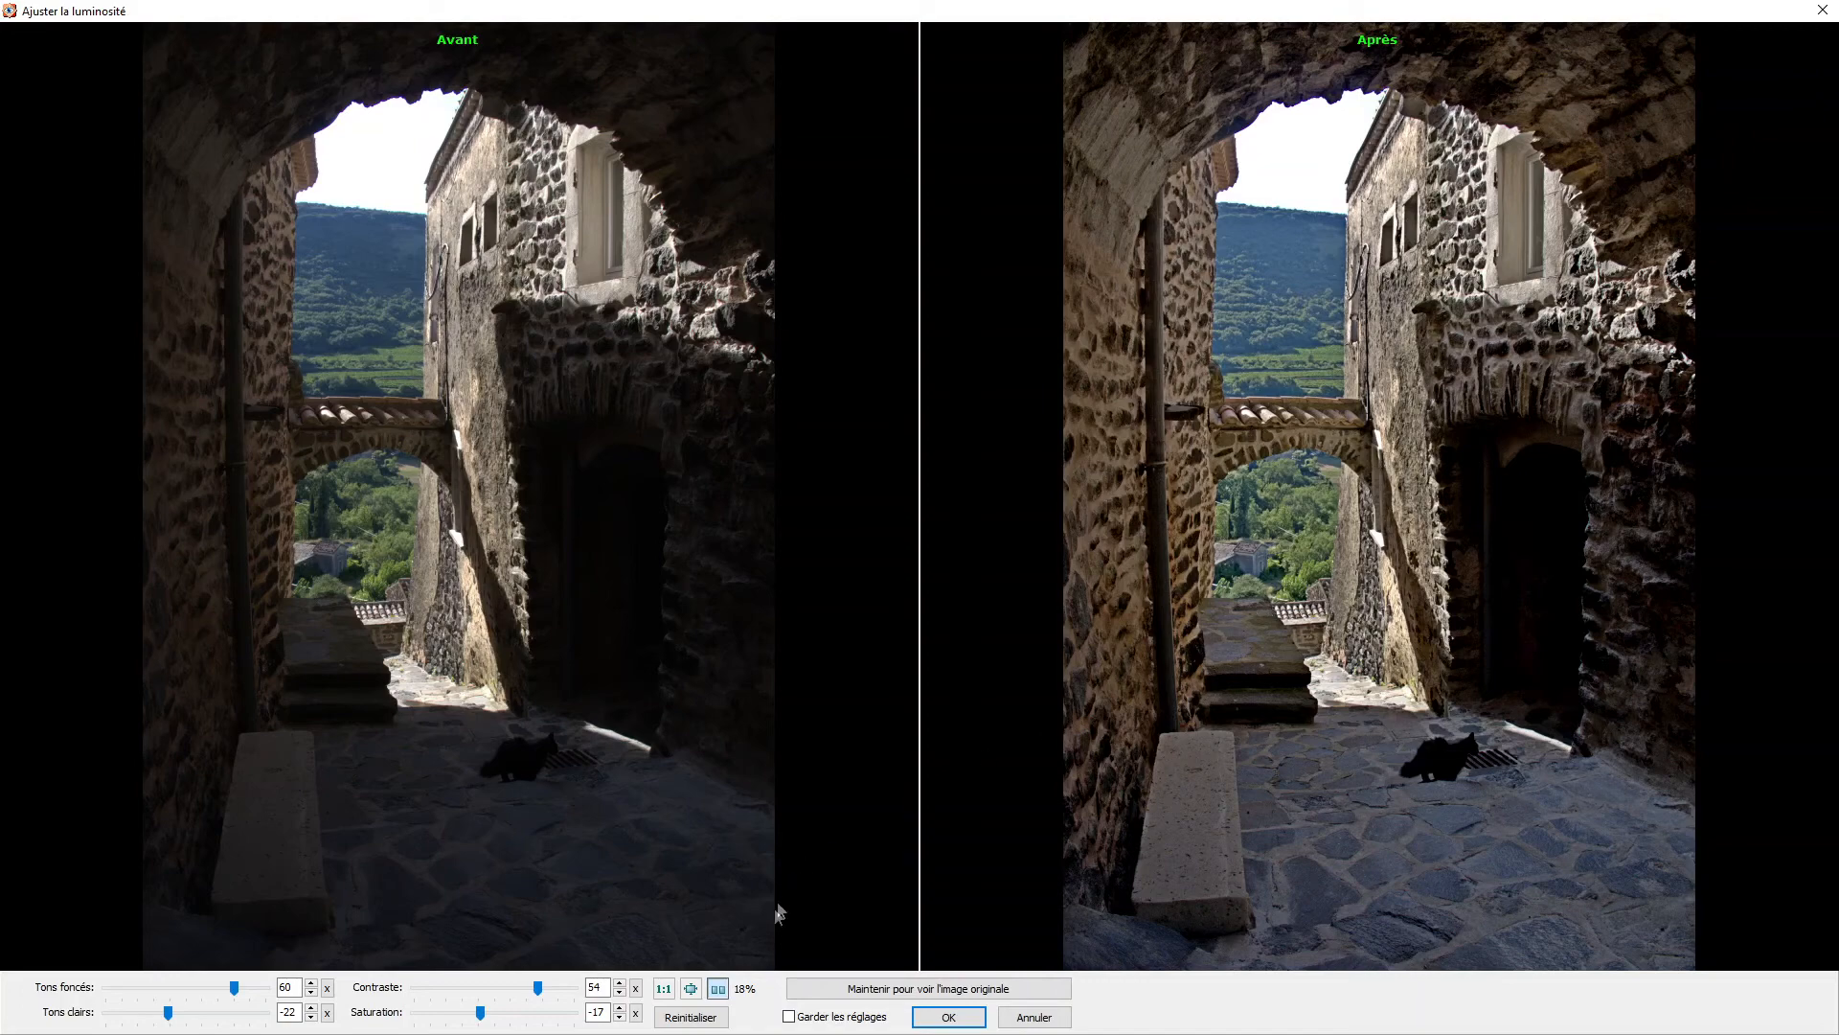
click(692, 990)
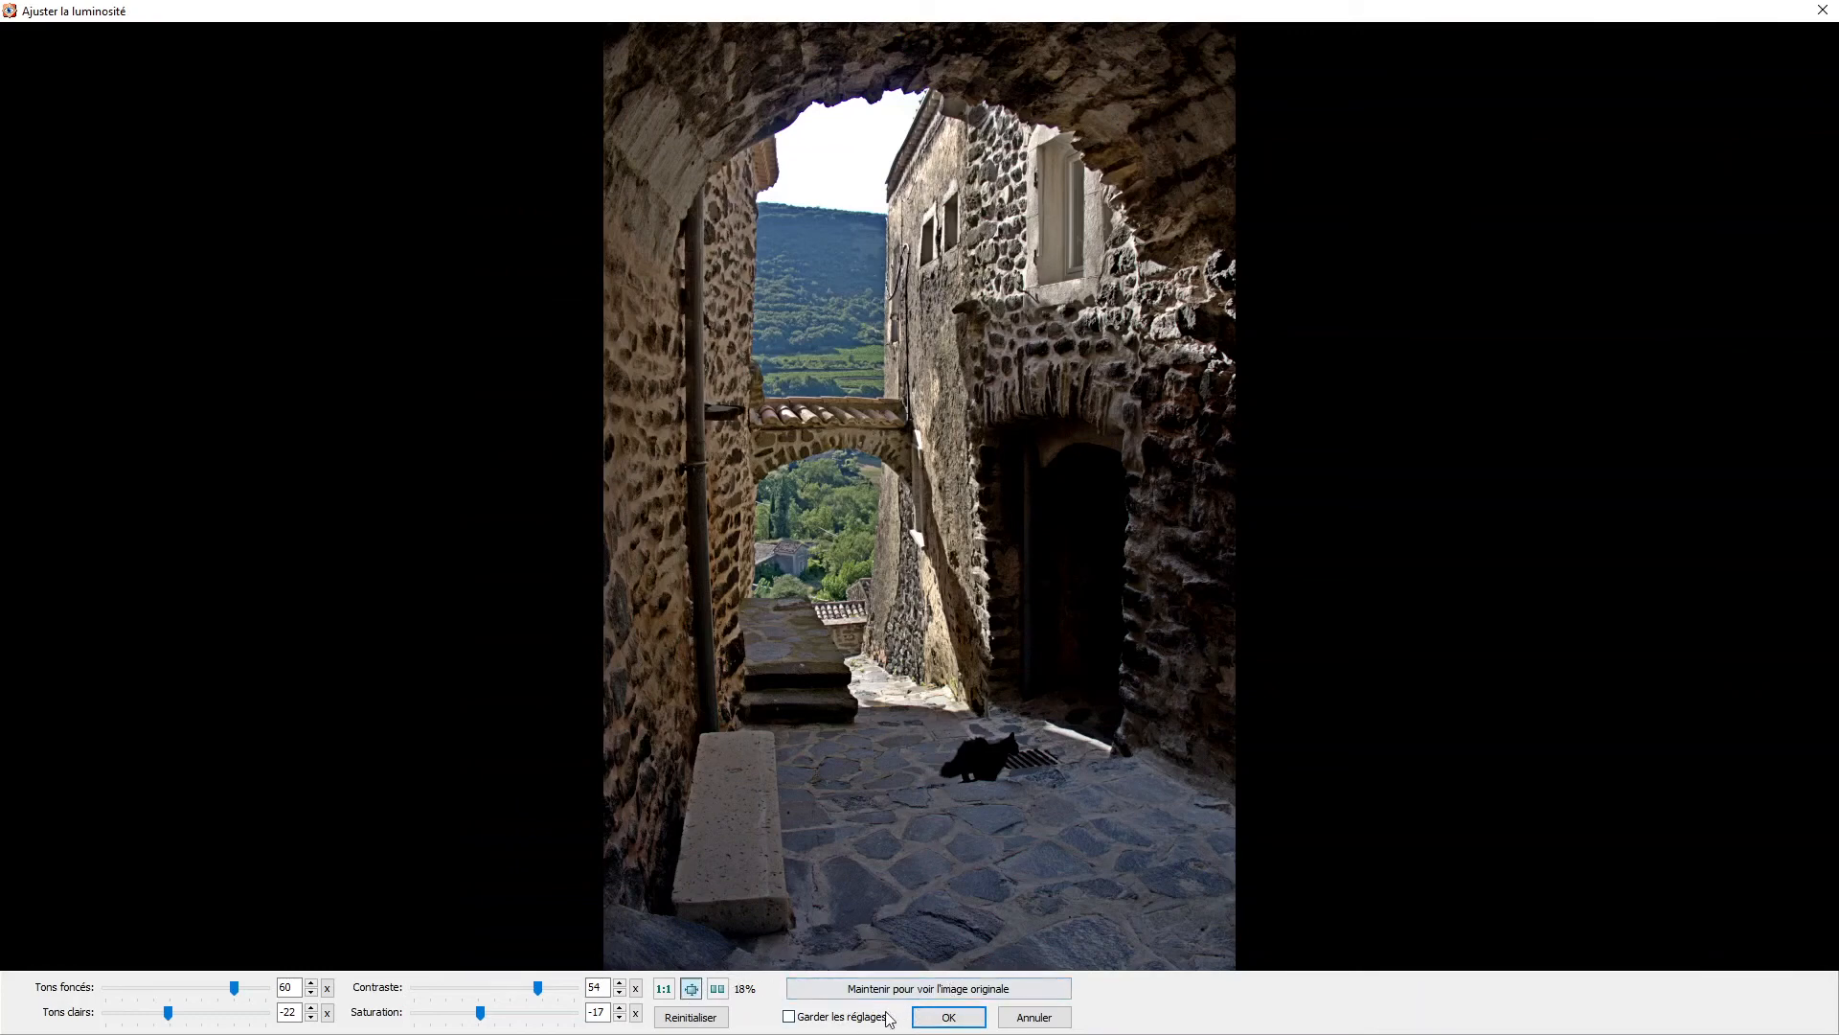
Compare the preview with the original image, choose to keep the settings, and apply the brightness adjustments.
click(943, 1023)
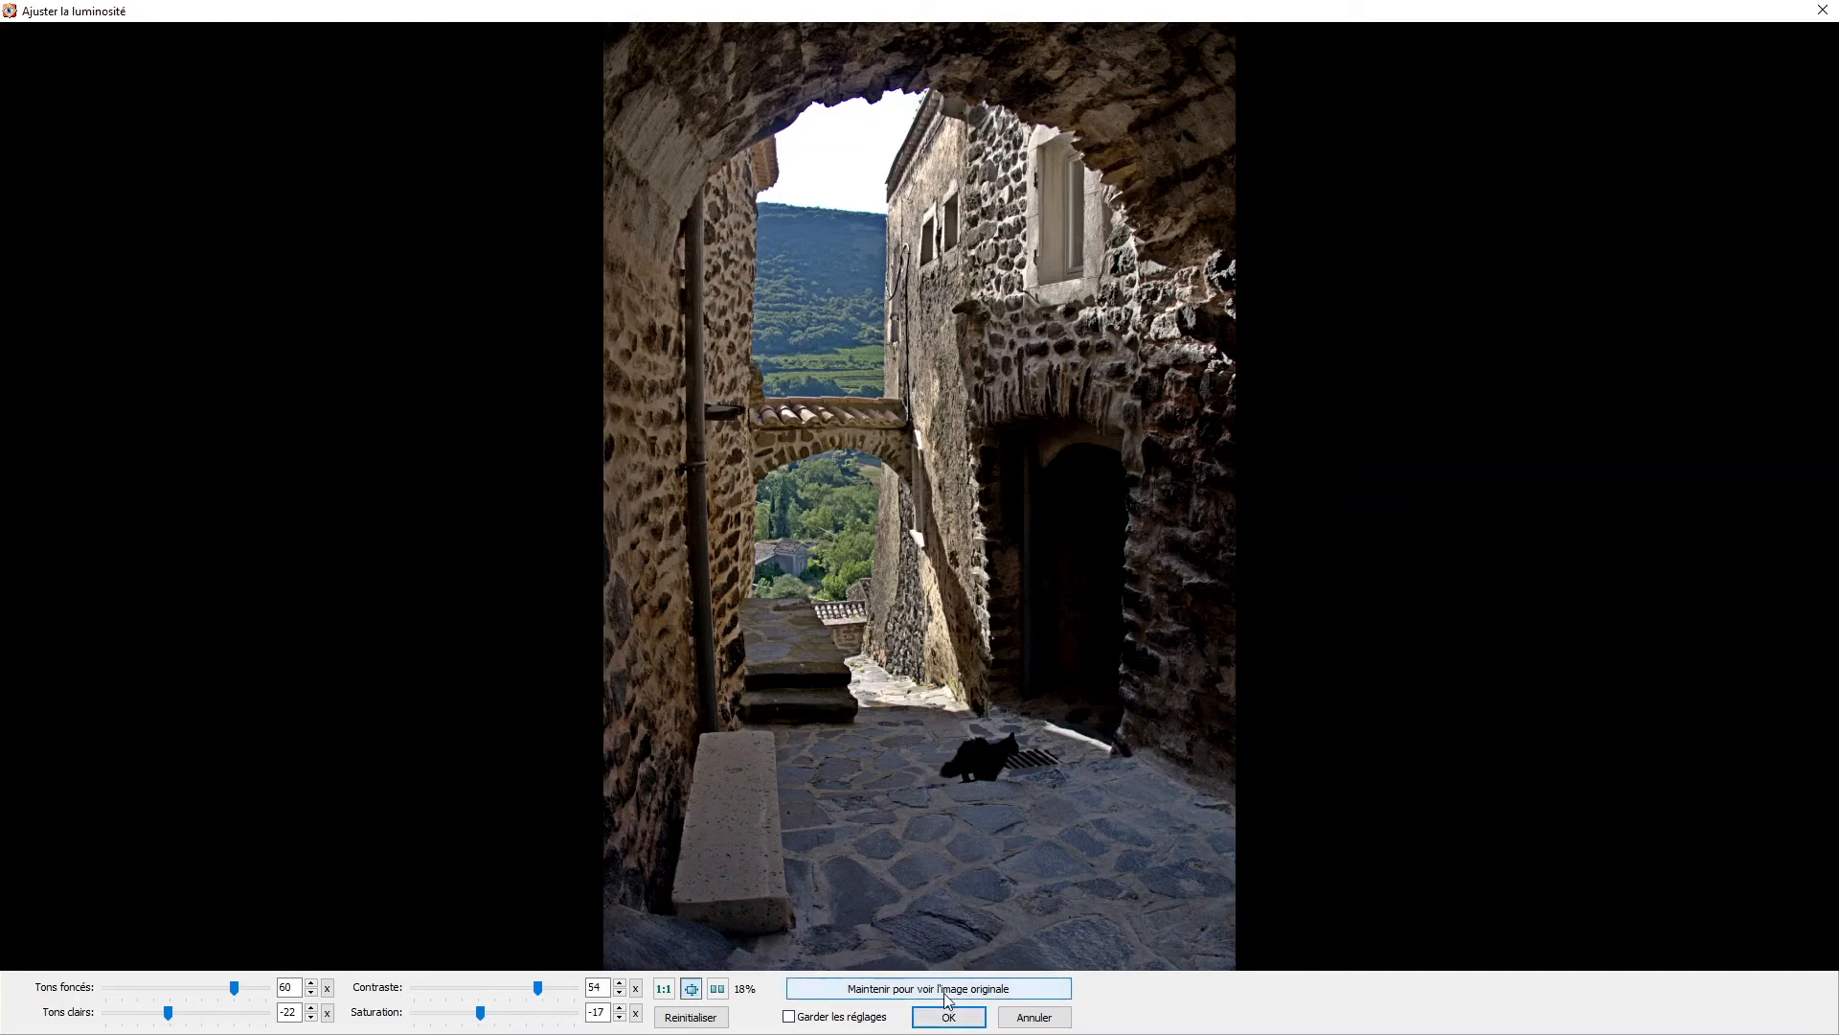
click(946, 998)
click(946, 998)
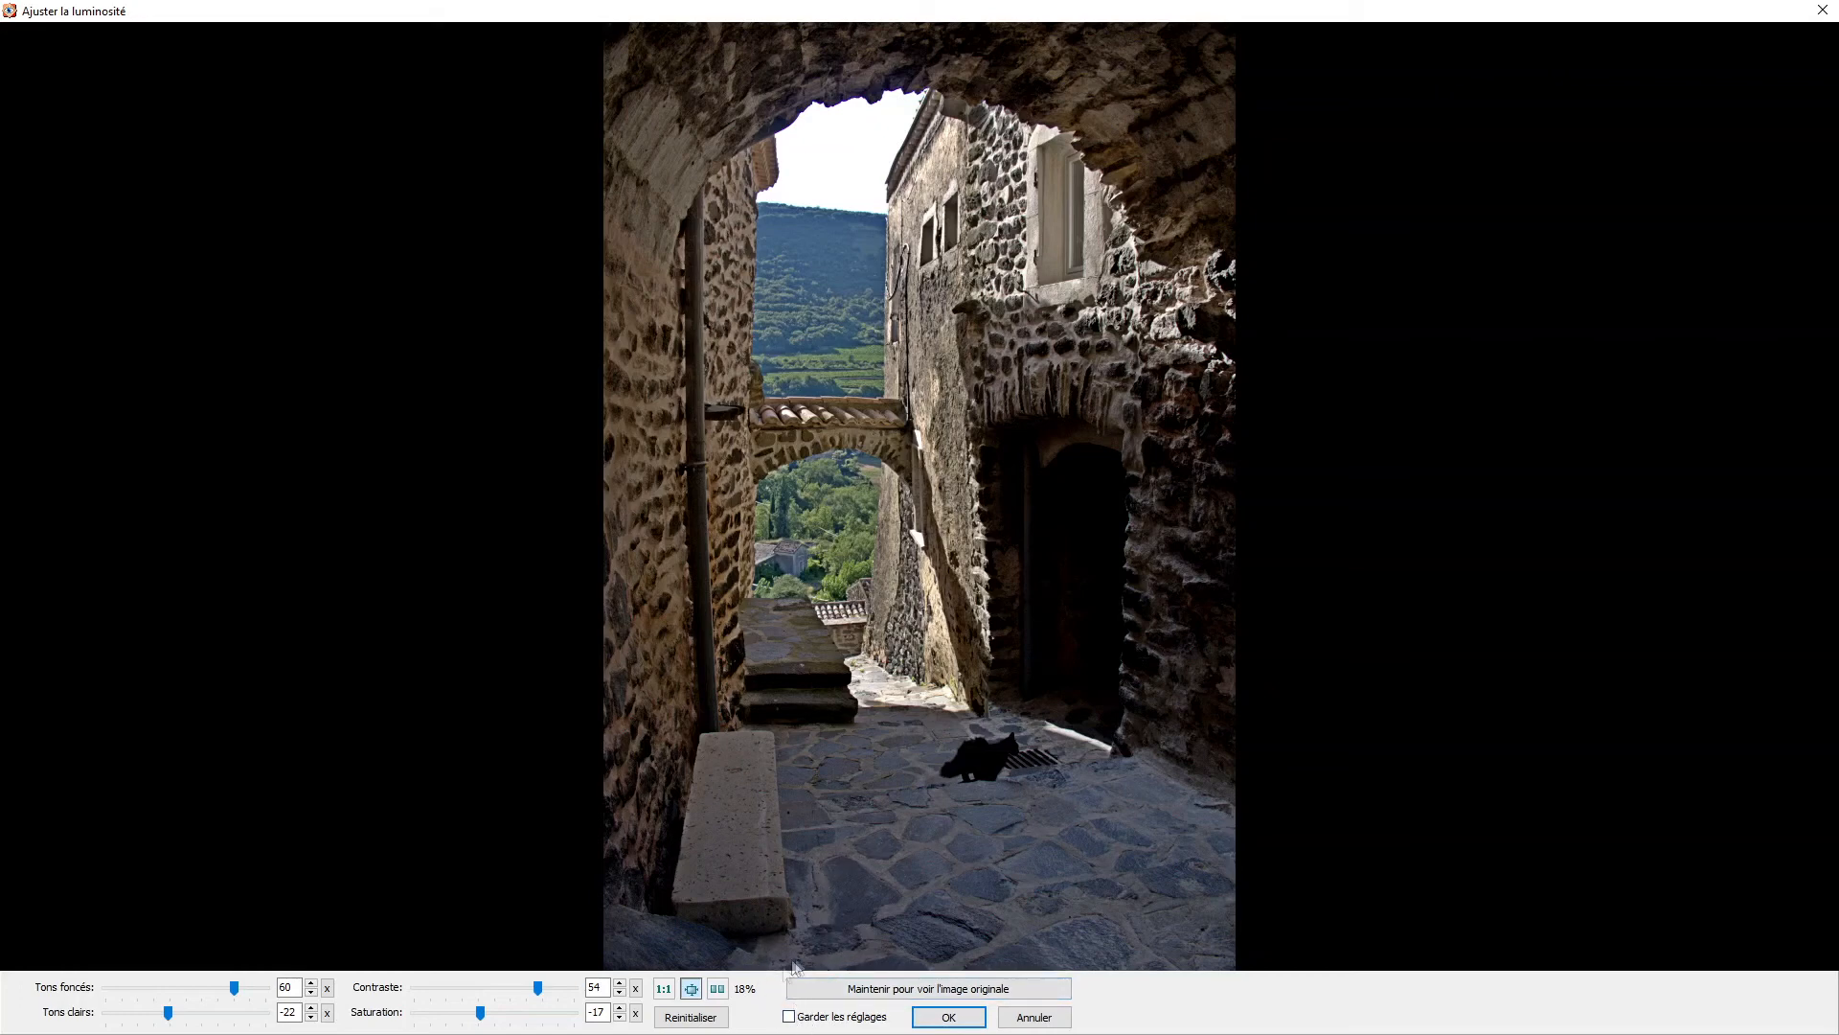
click(789, 1016)
click(957, 1019)
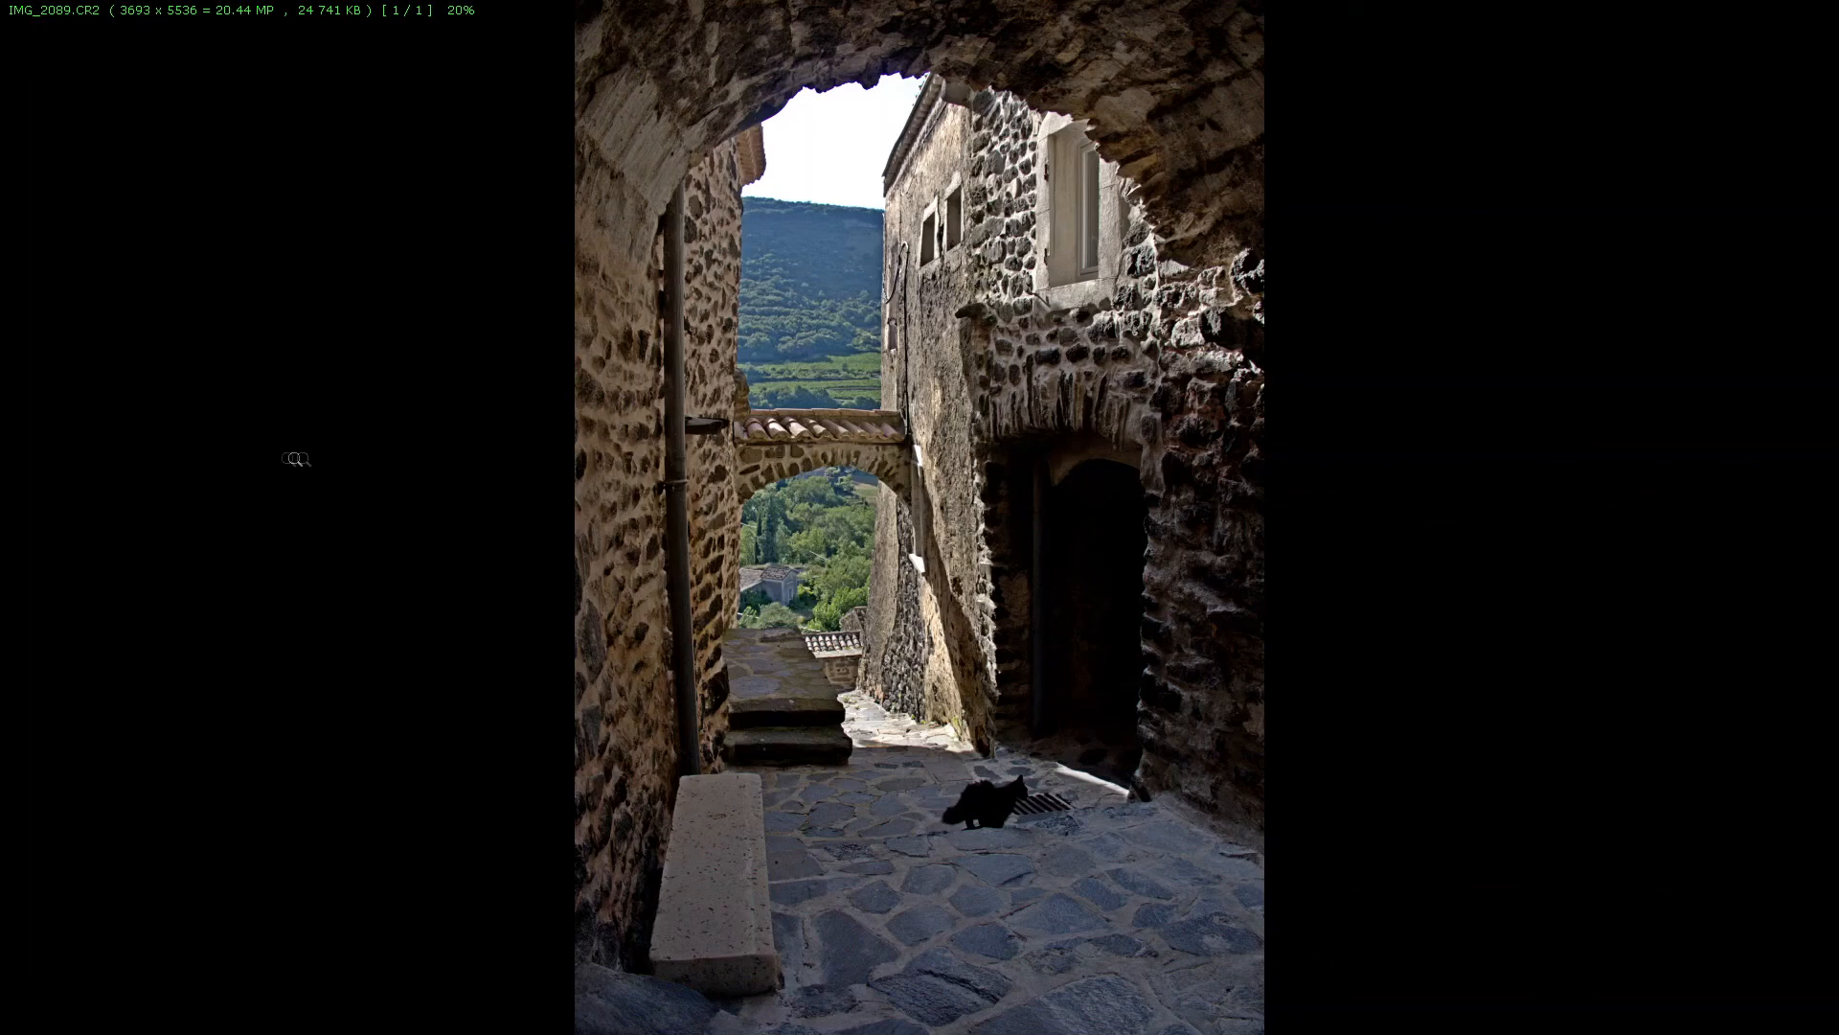
Open the clone and repair tool on IMG_2089.CR2 and choose Clone with a brush size of 50.
mouse_move(3, 499)
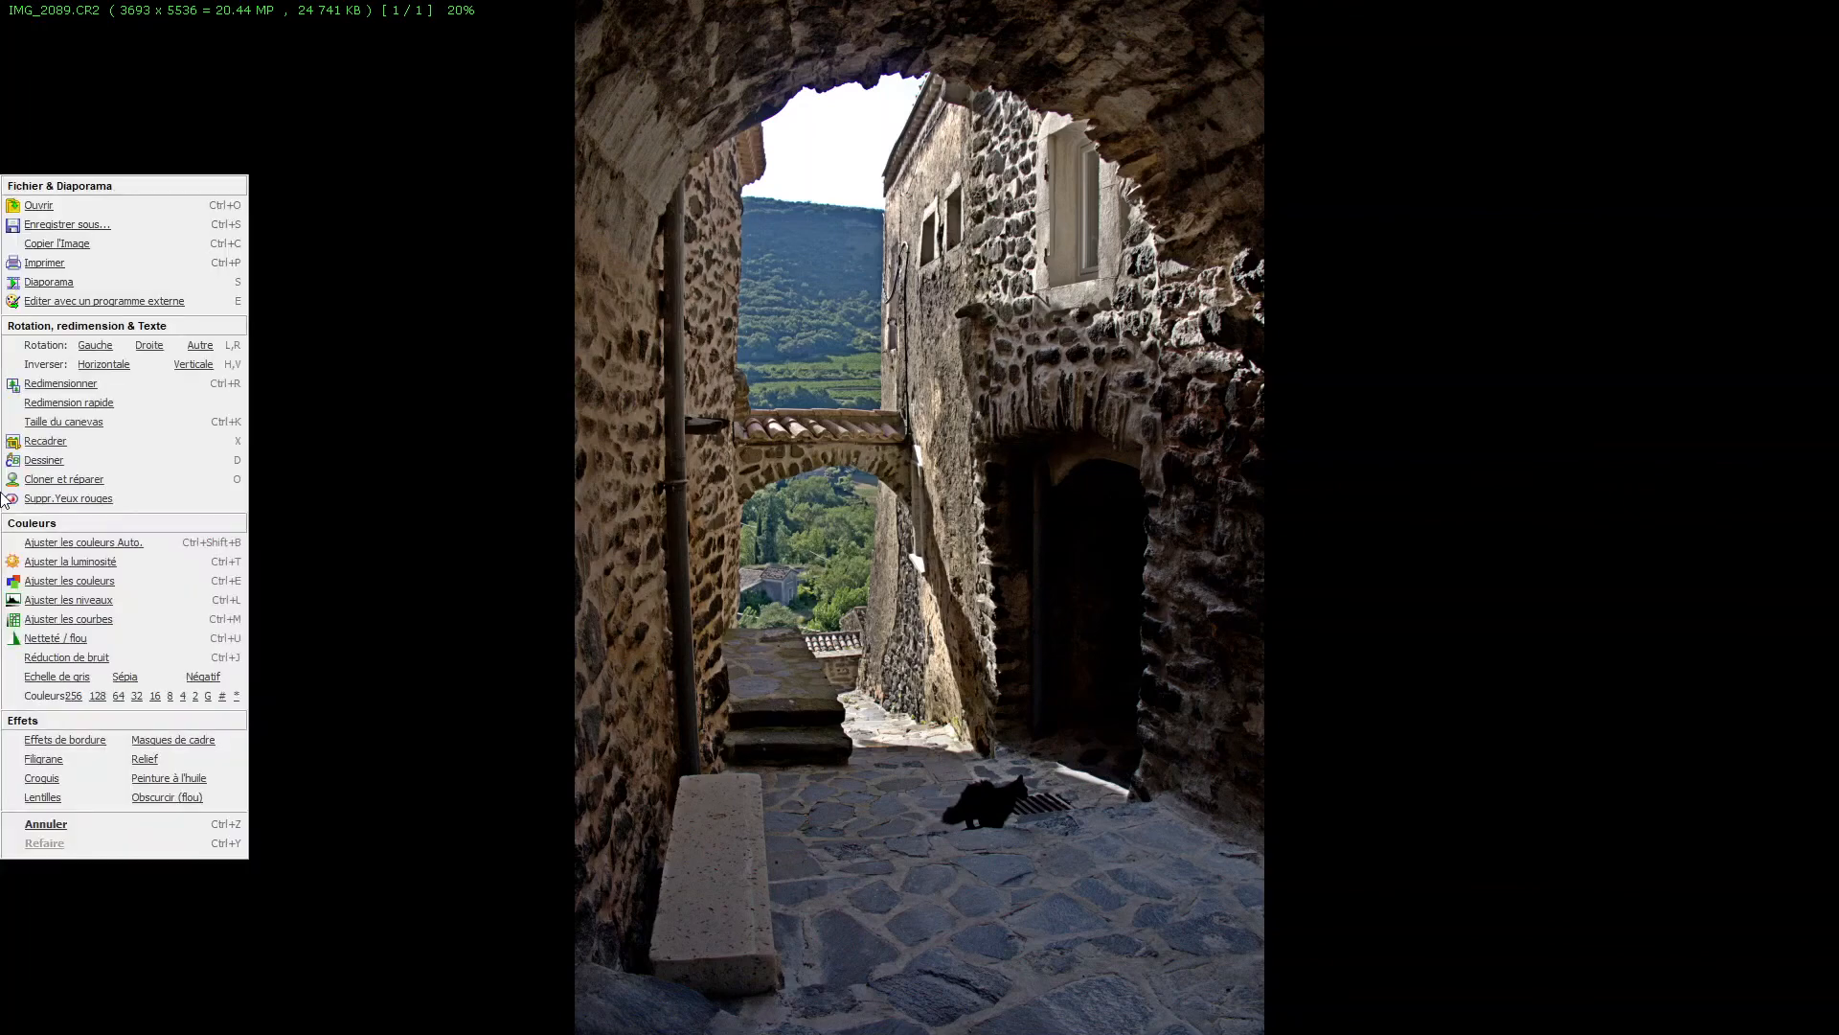
click(55, 480)
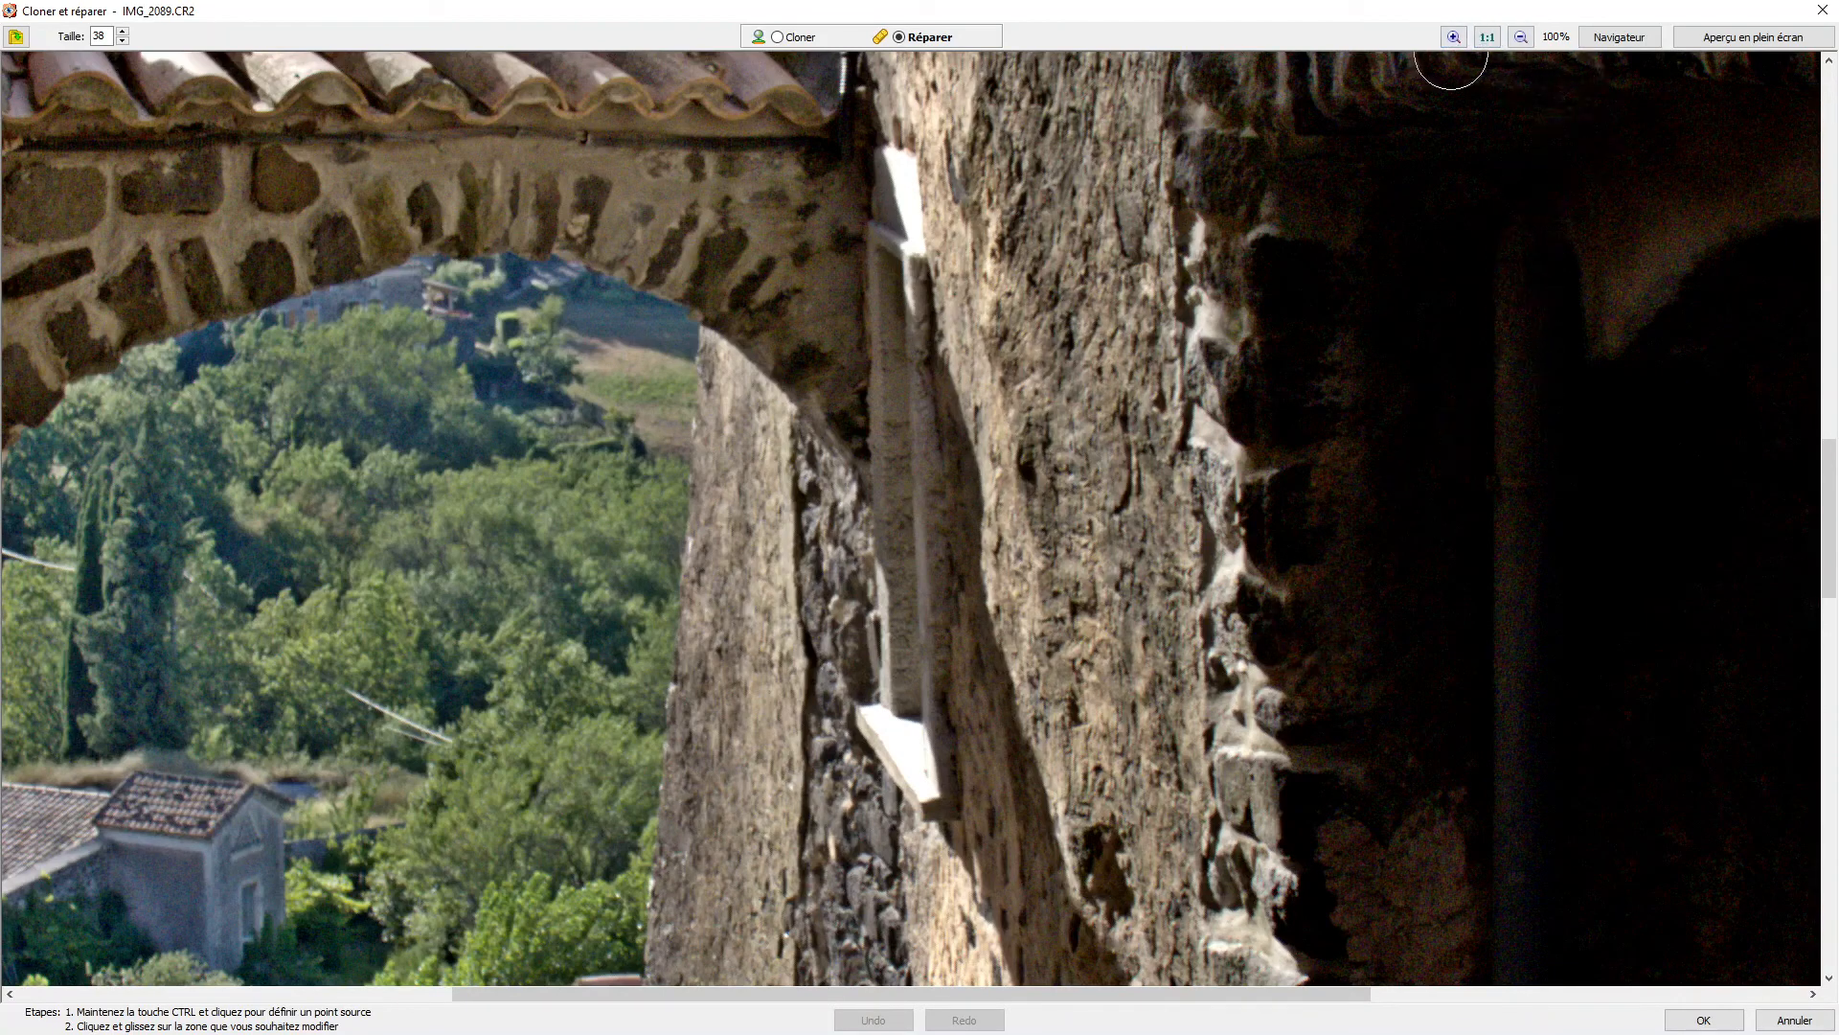
click(1521, 37)
click(1522, 37)
click(1523, 38)
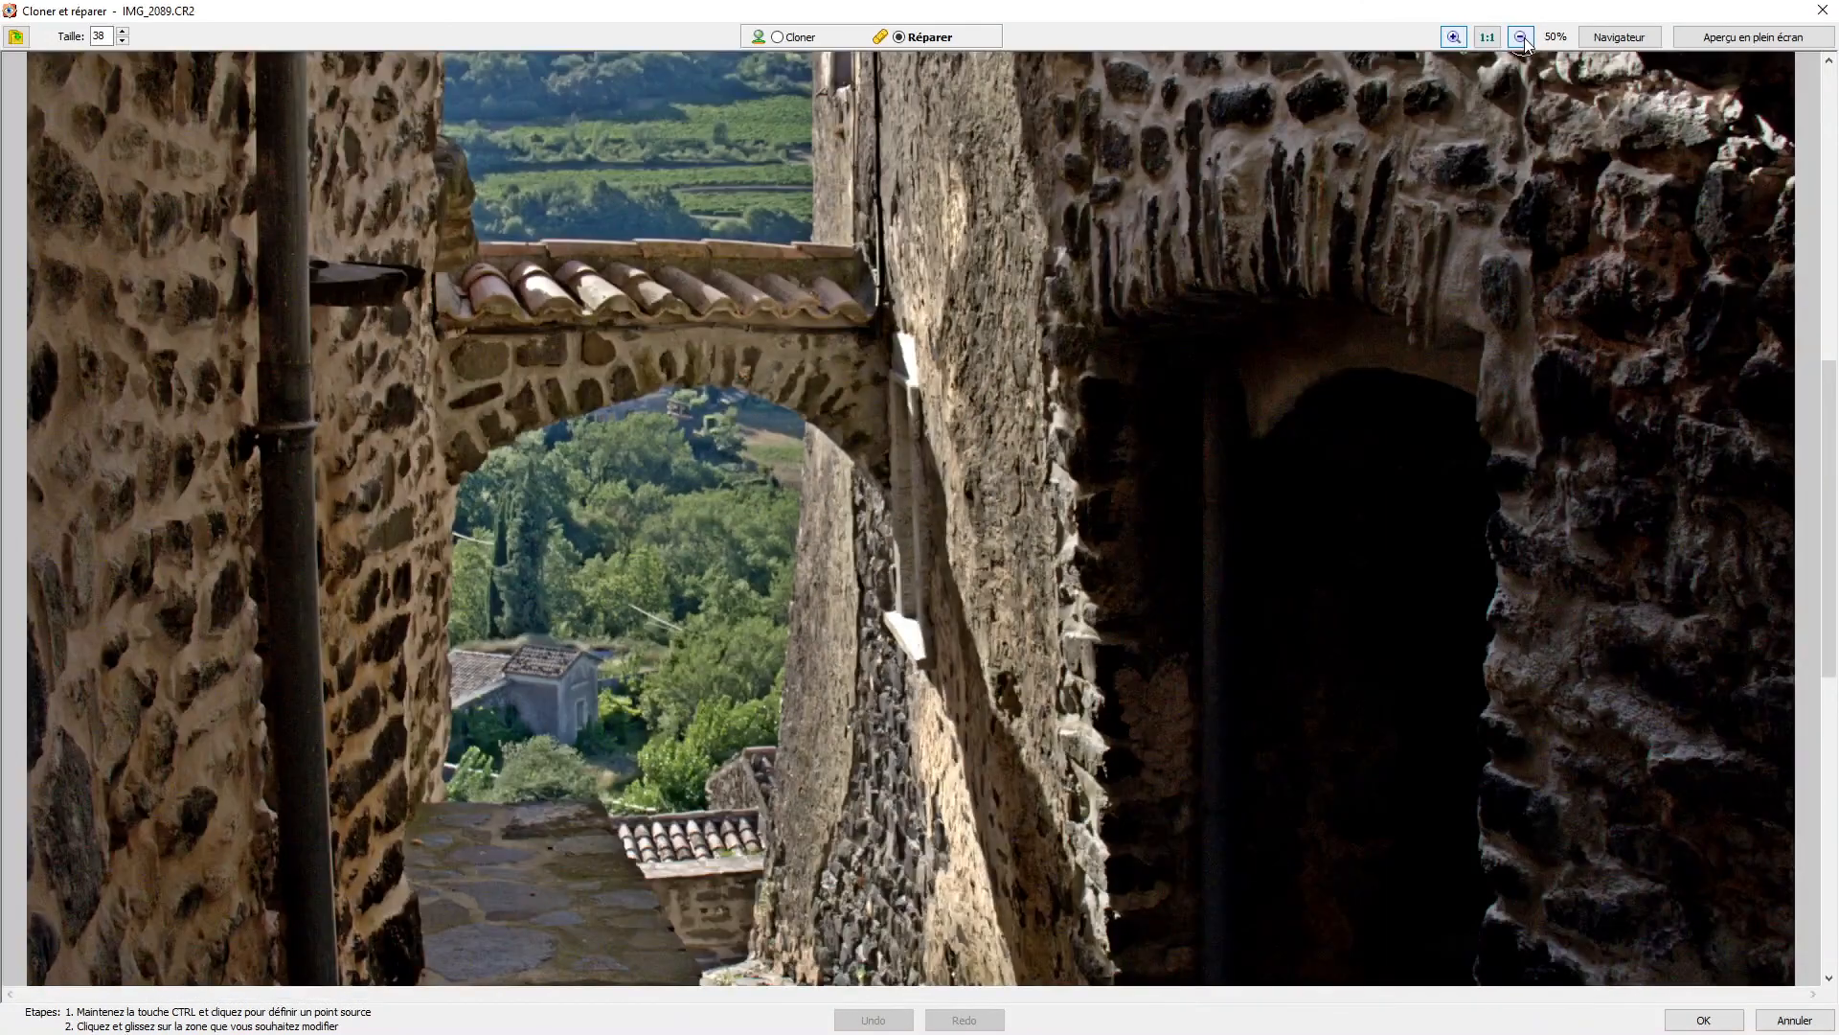
click(1523, 38)
click(1523, 37)
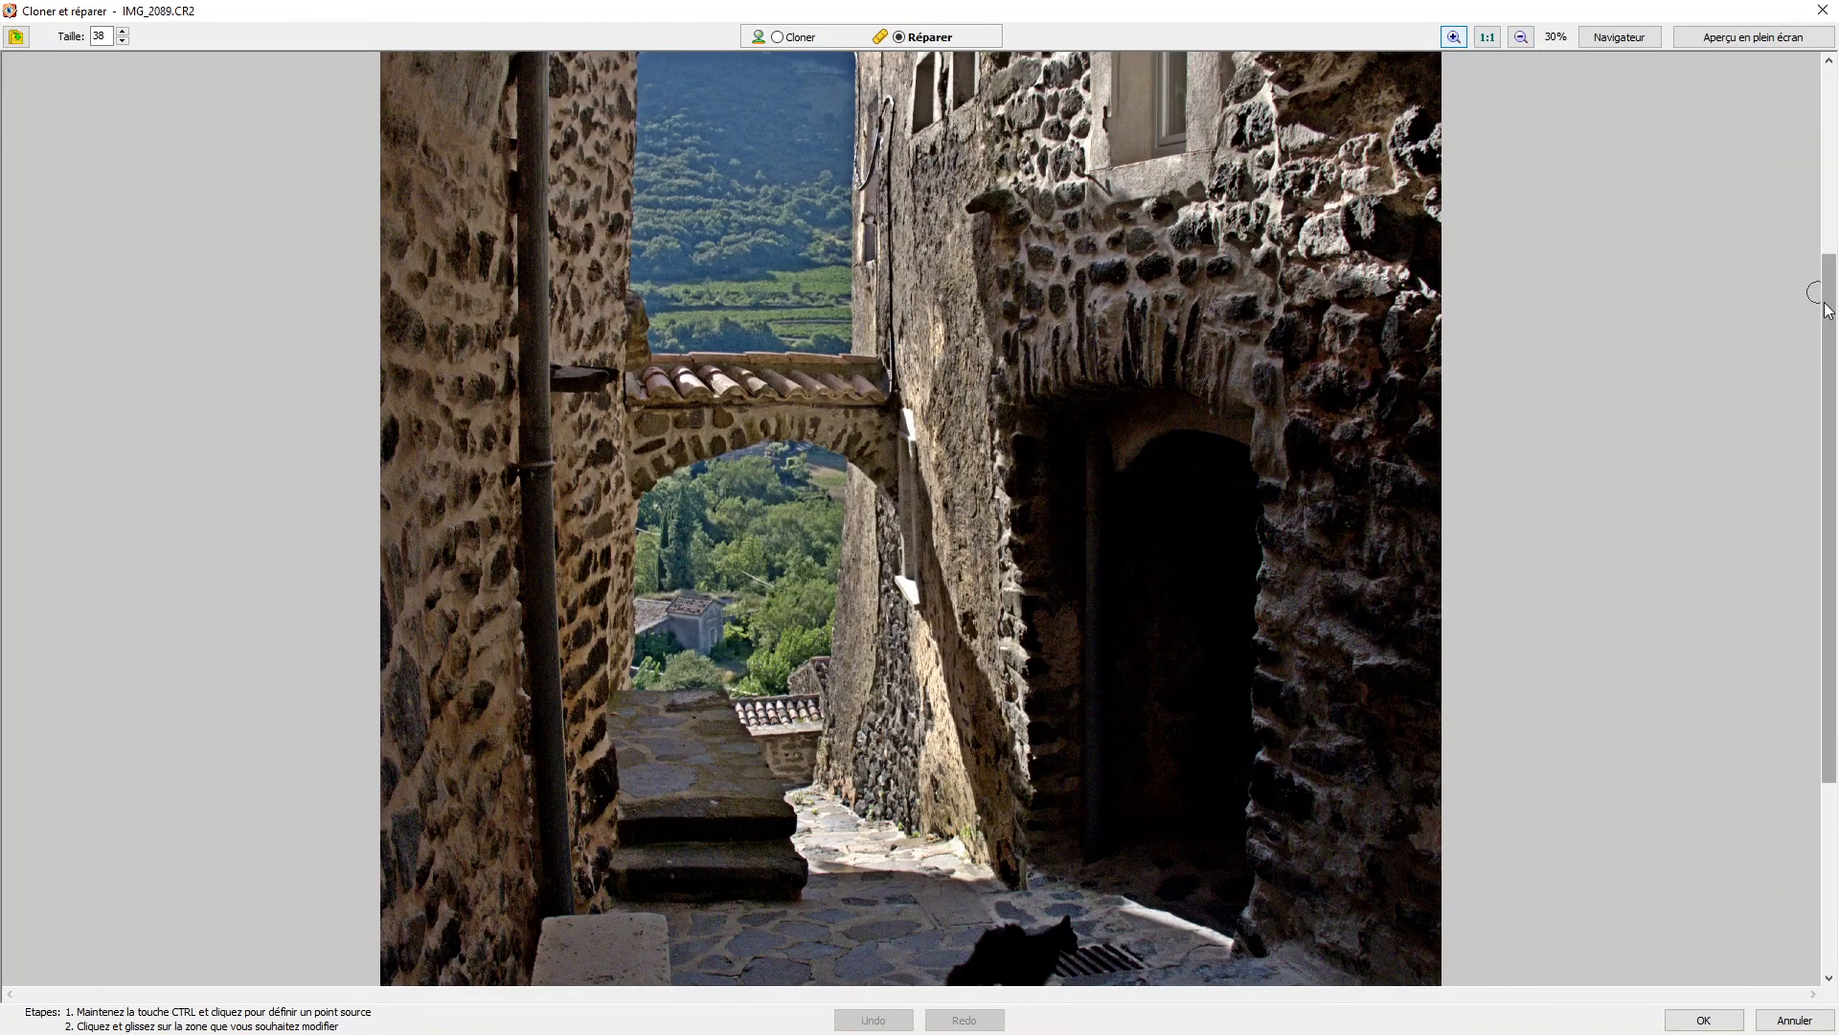
scroll(1828, 308, up, 2)
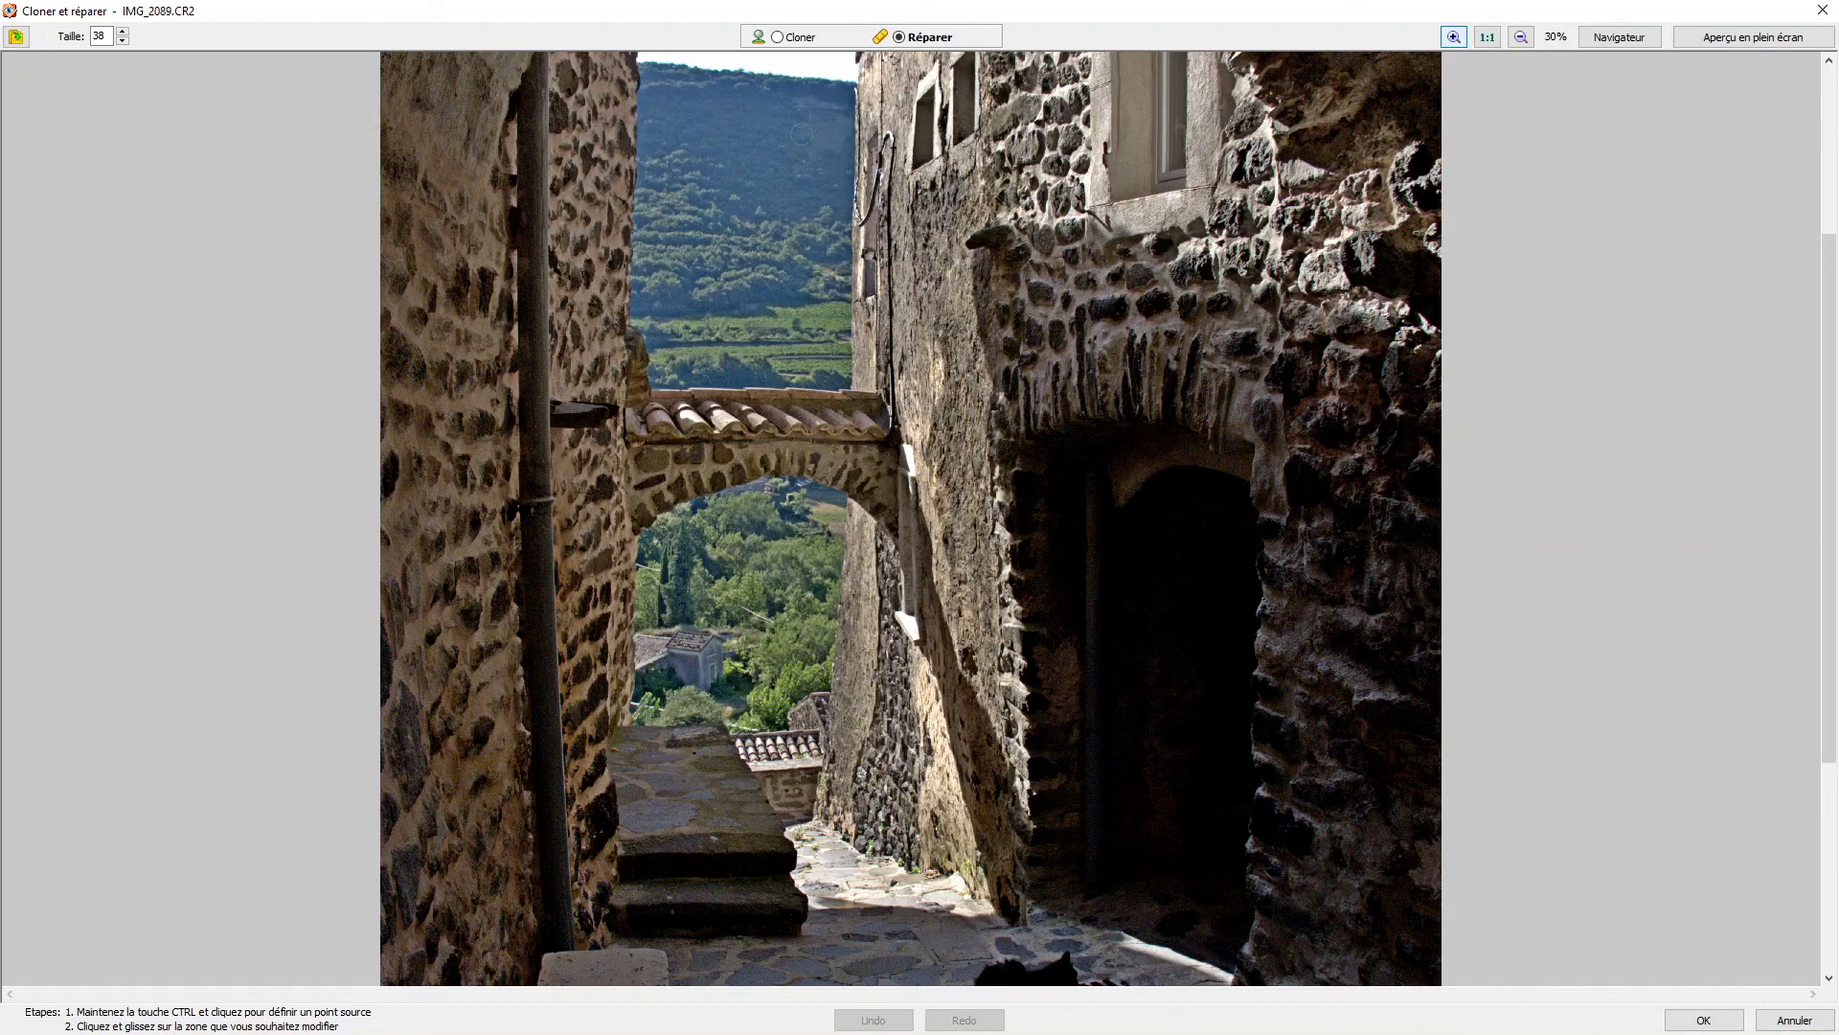
click(778, 38)
click(123, 33)
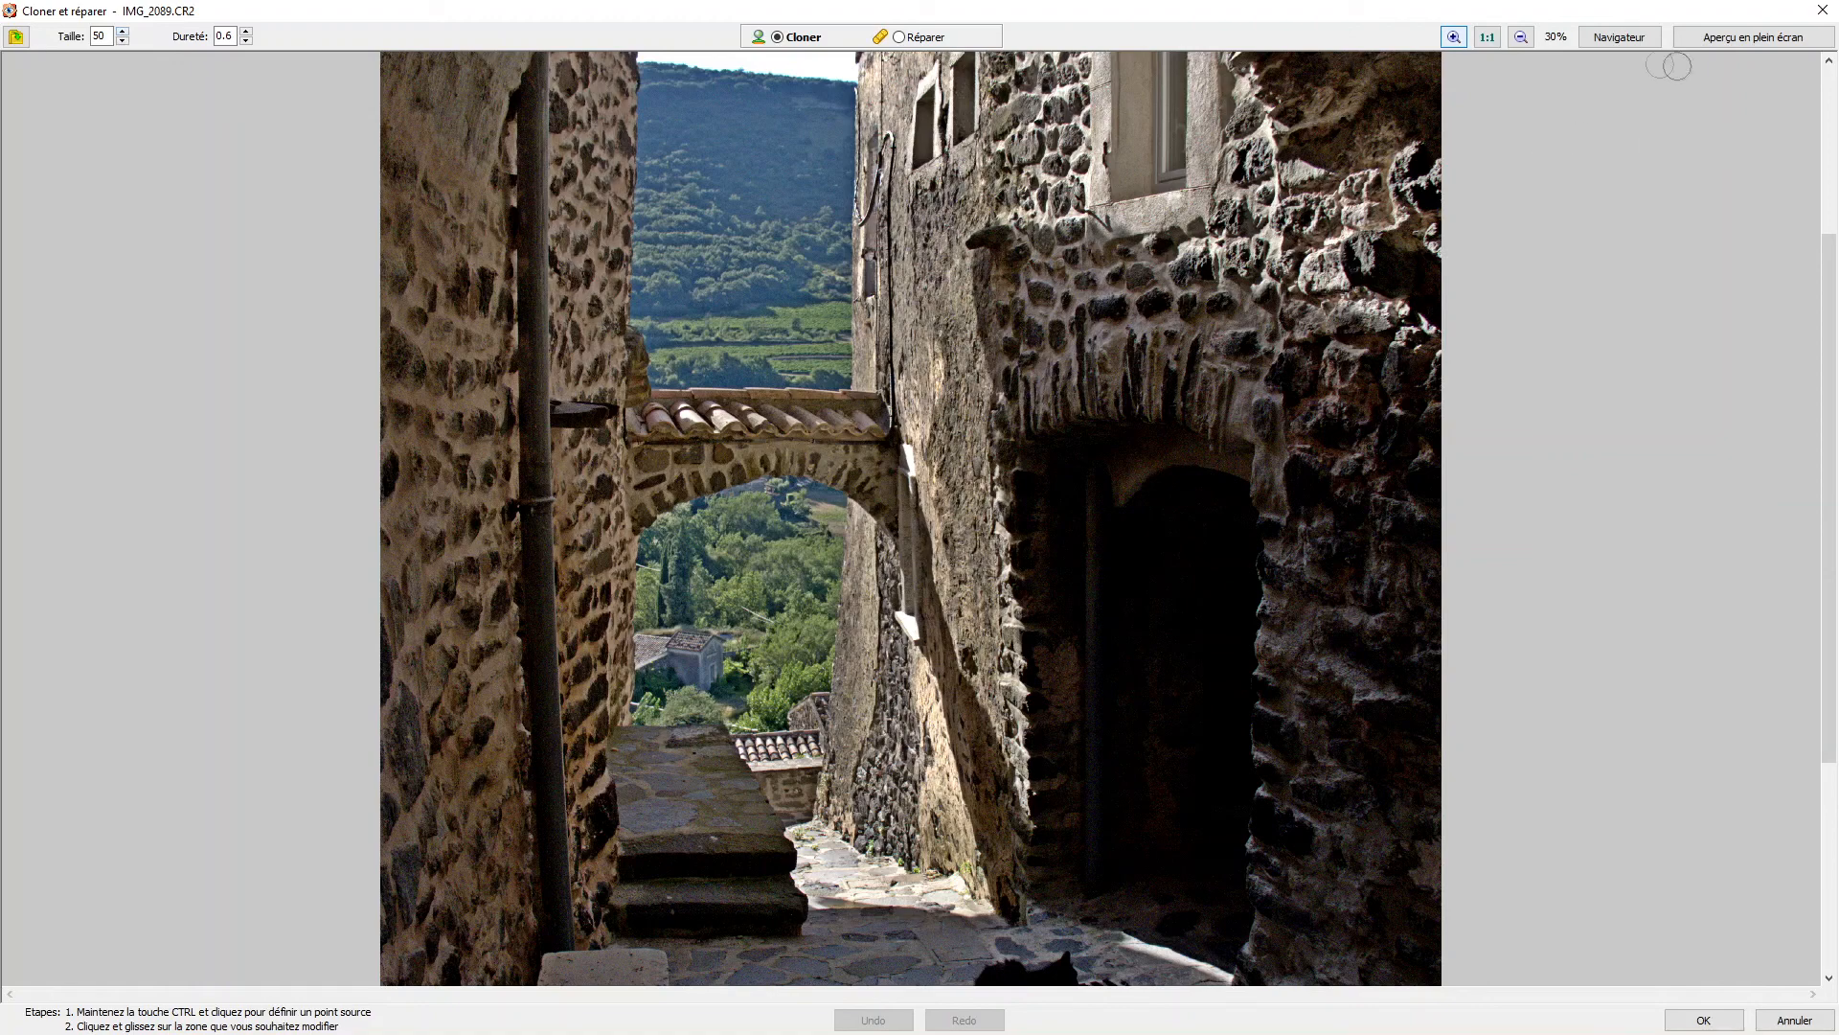
click(1522, 38)
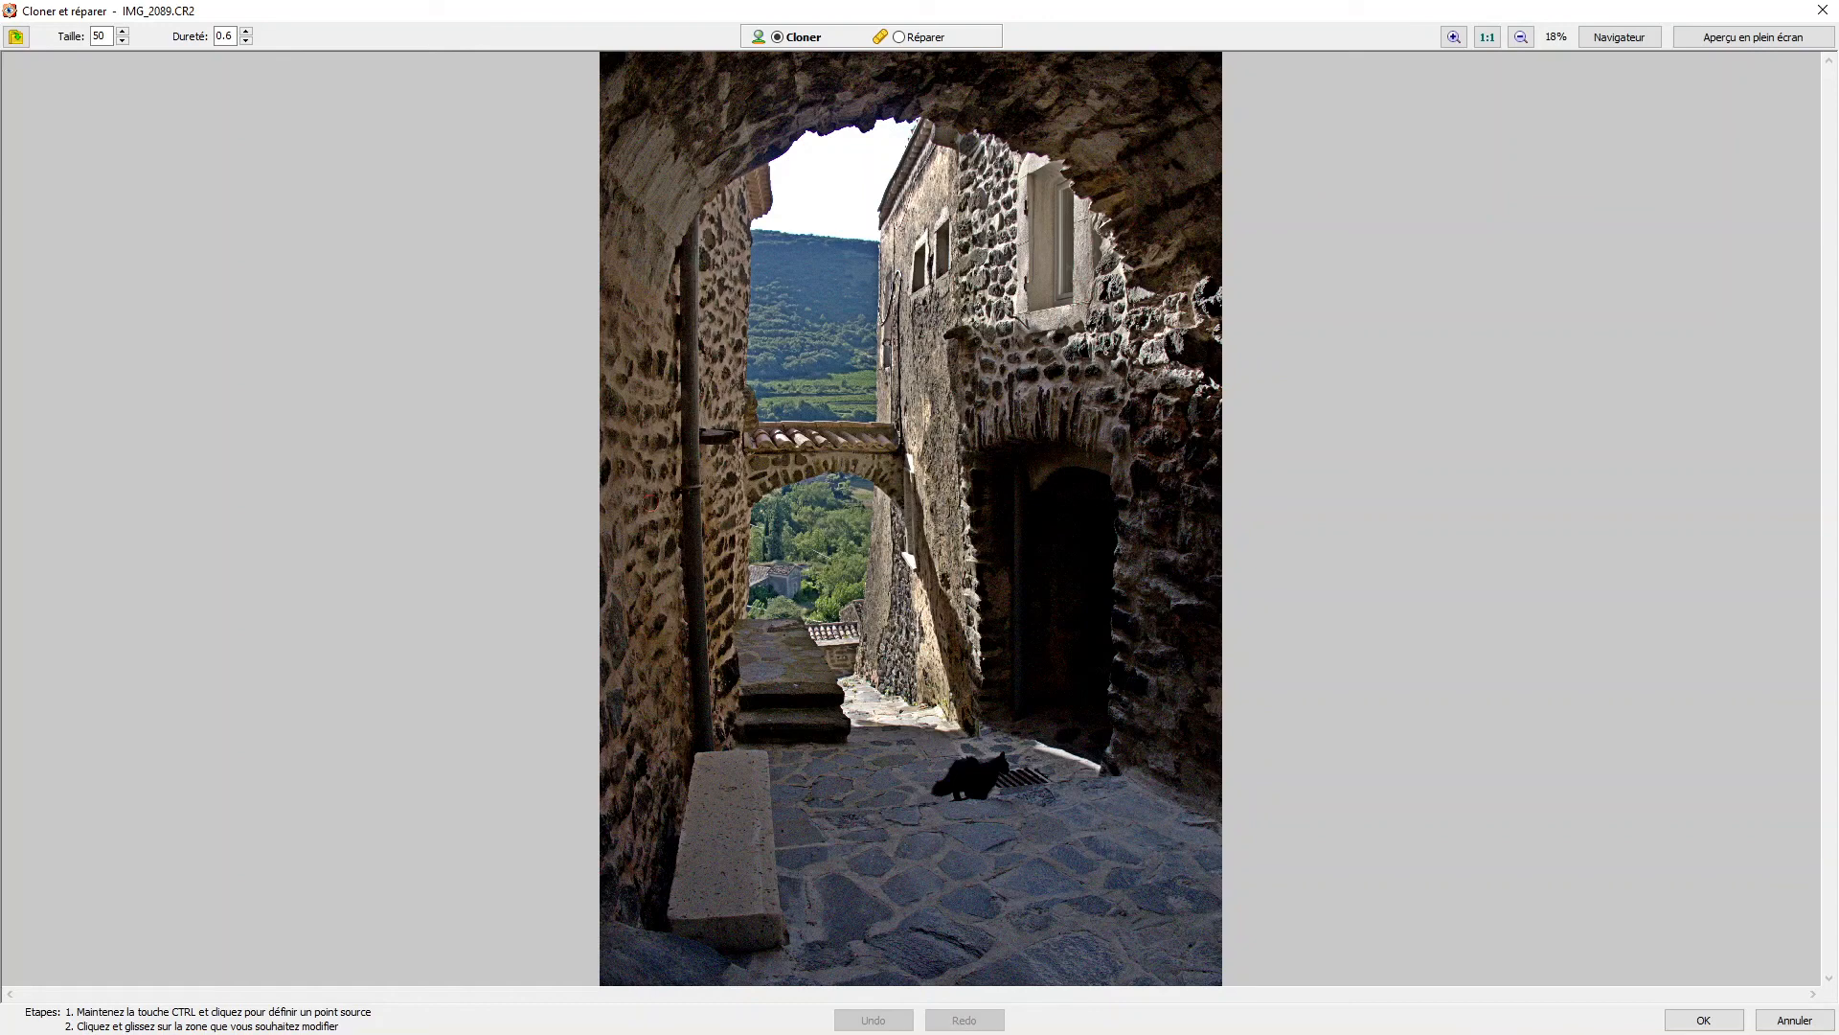
Clone the neighbouring stone wall texture over the drainpipe on the alley's left wall, from its foot up towards the arch.
ctrl+click(649, 534)
mouse_move(685, 488)
mouse_down()
mouse_move(697, 561)
mouse_move(675, 569)
mouse_move(696, 592)
mouse_move(690, 738)
mouse_up()
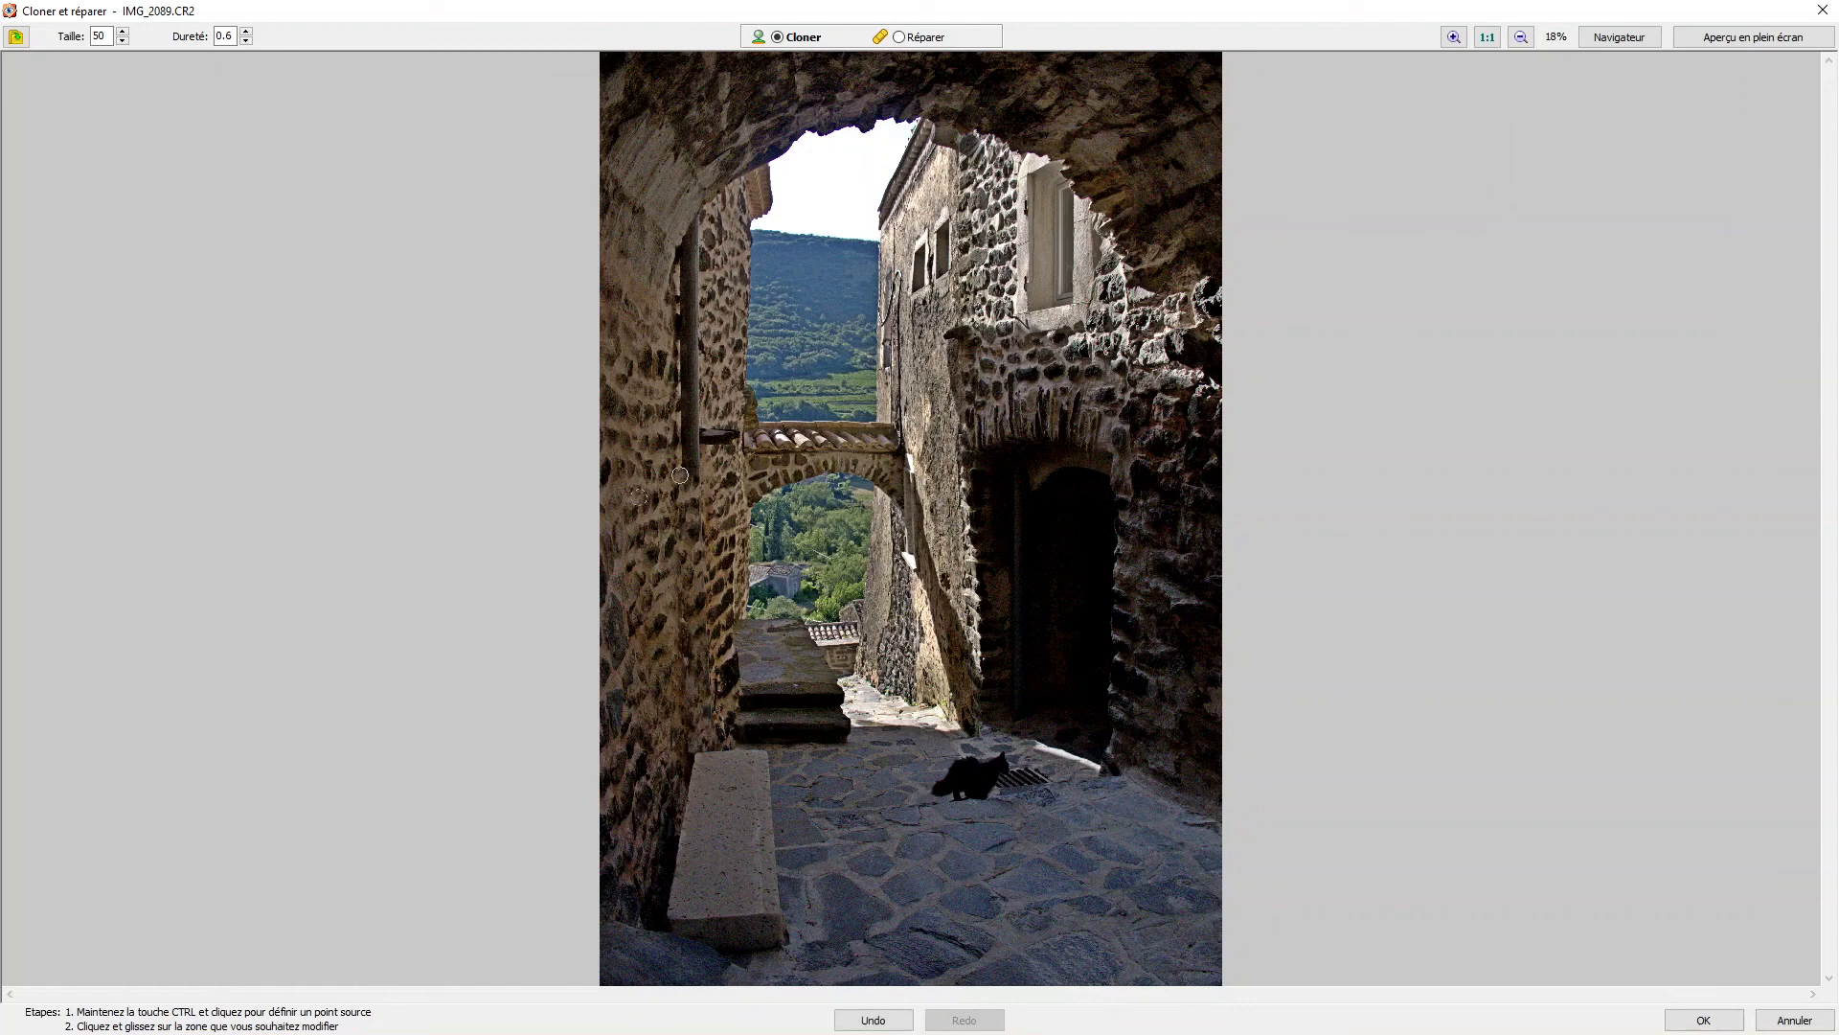
mouse_move(688, 437)
mouse_down()
mouse_move(690, 481)
mouse_move(686, 283)
mouse_move(685, 316)
mouse_up()
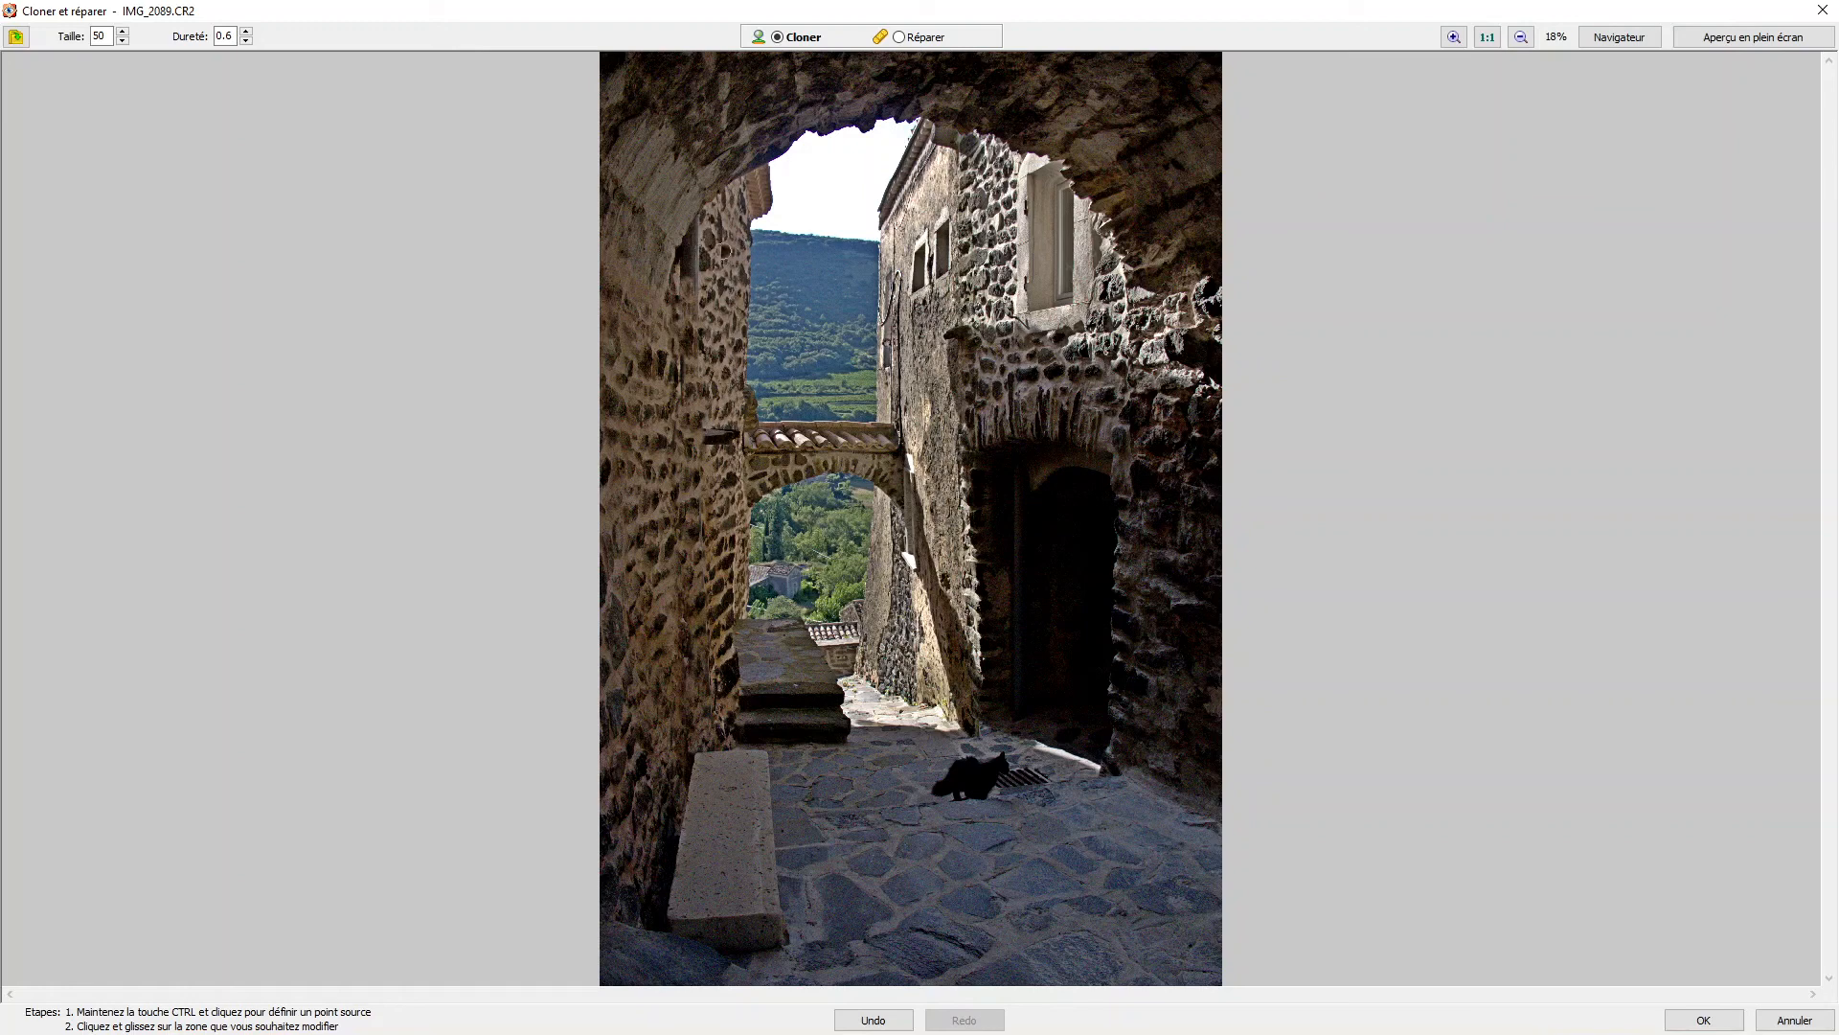